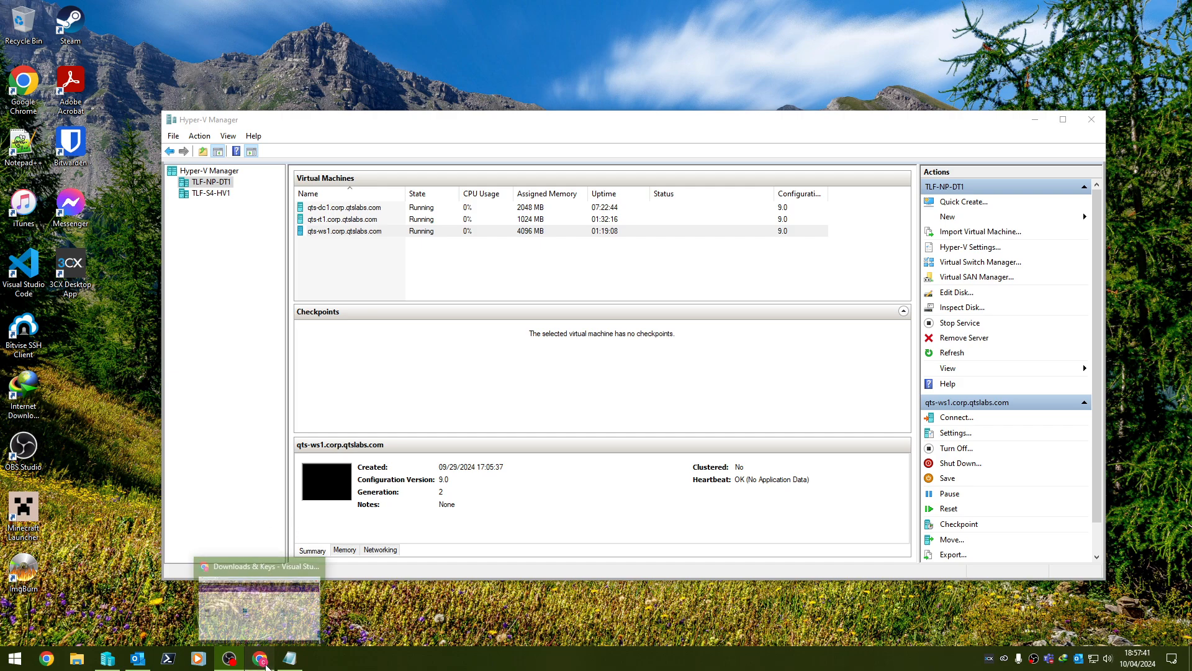
Filter the Windows 11 downloads to show only Windows 11 Enterprise LTSC 2024.
left_click_drag(1191, 236, 516, 49)
left_click(504, 420)
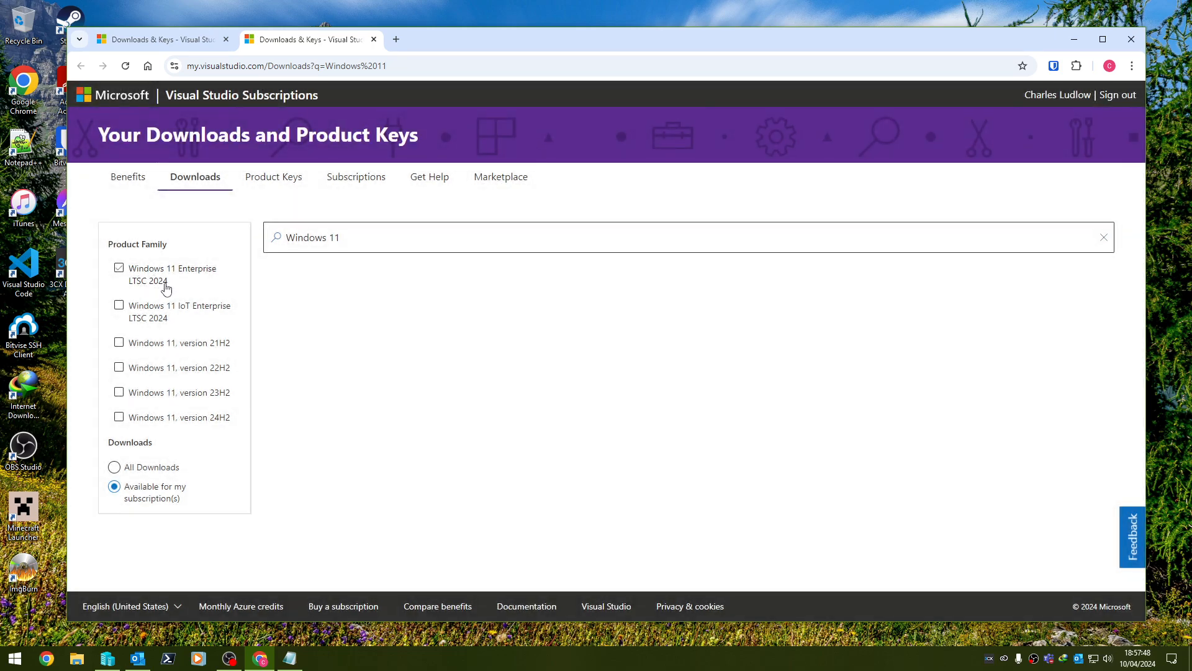
left_click(118, 267)
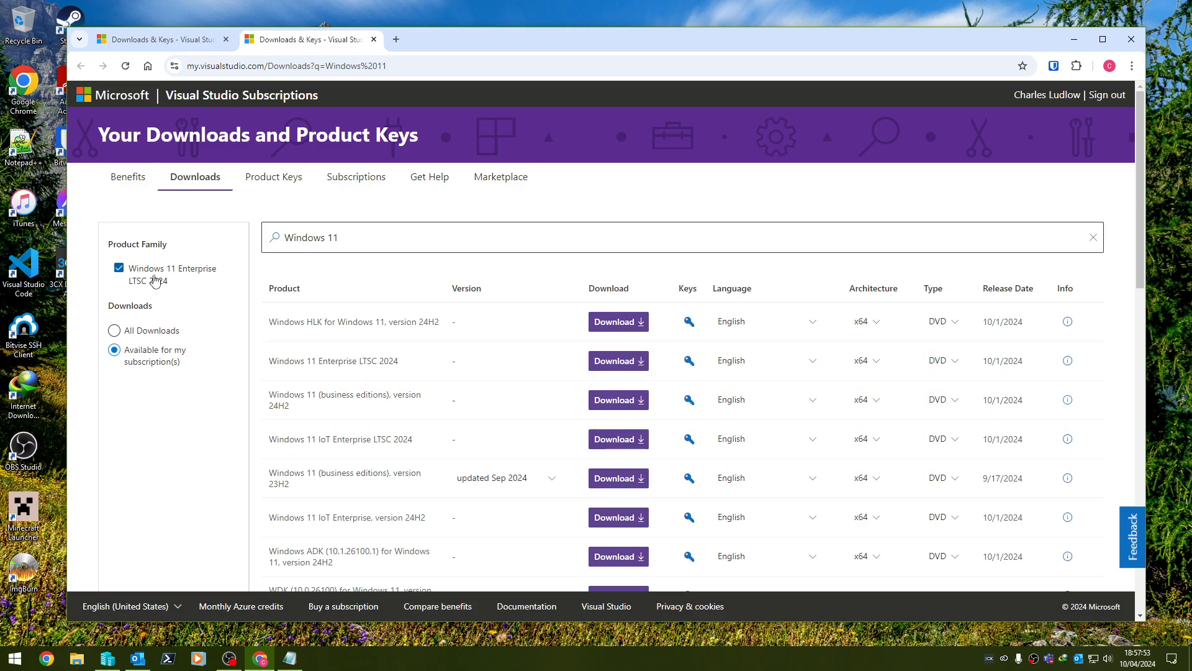
left_click(151, 280)
left_click(173, 284)
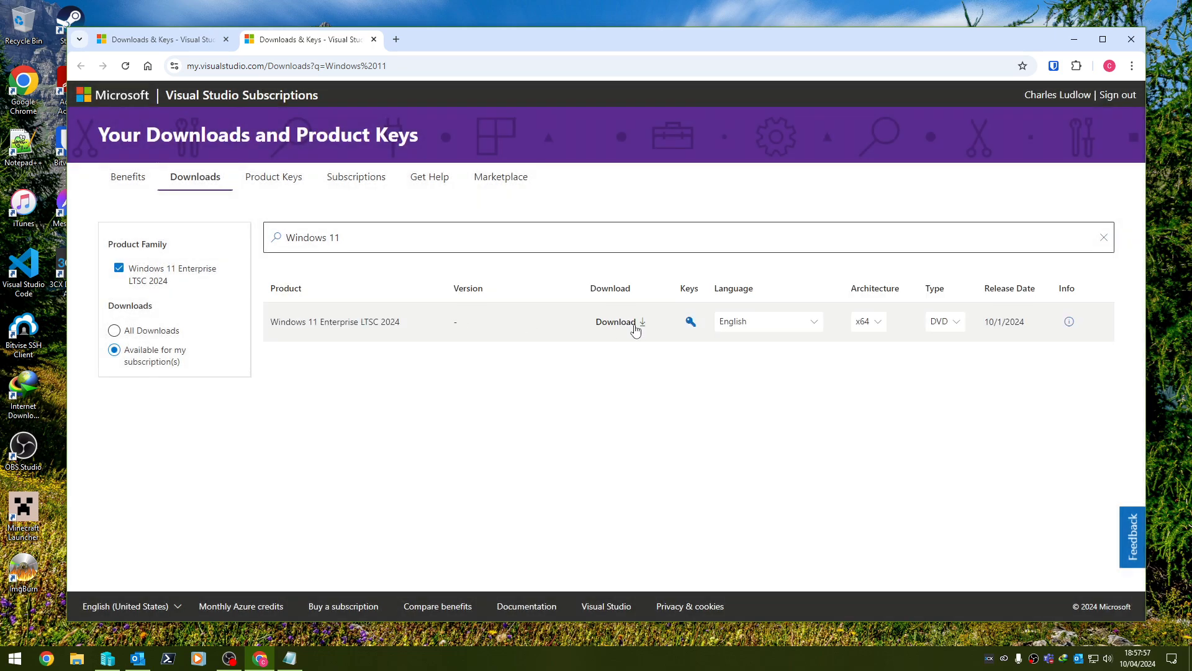
Review the LTSC 2024 ISO file details, then minimize the browser.
left_click(1067, 324)
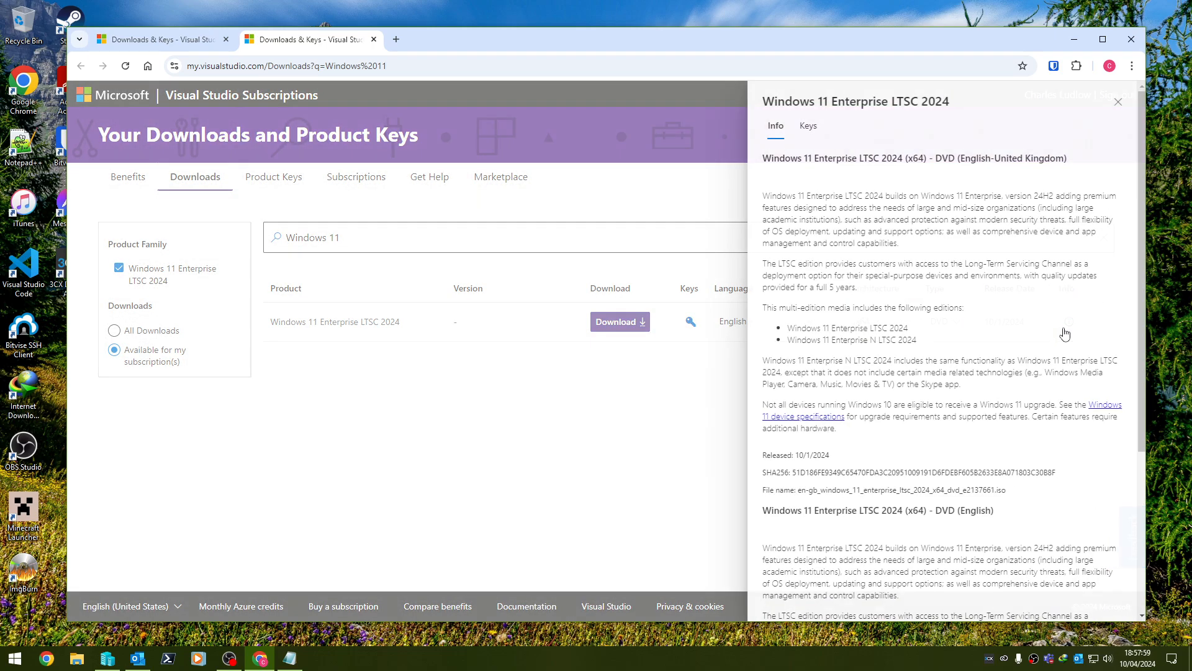
scroll(1056, 332, "down", 3)
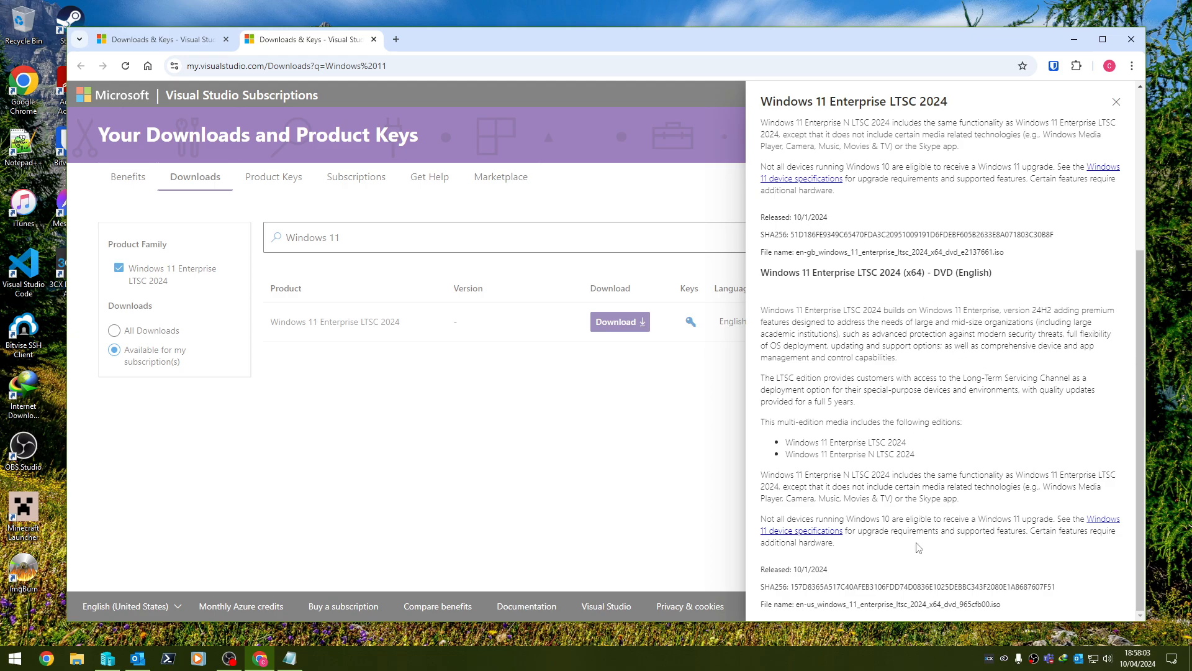
left_click(1116, 102)
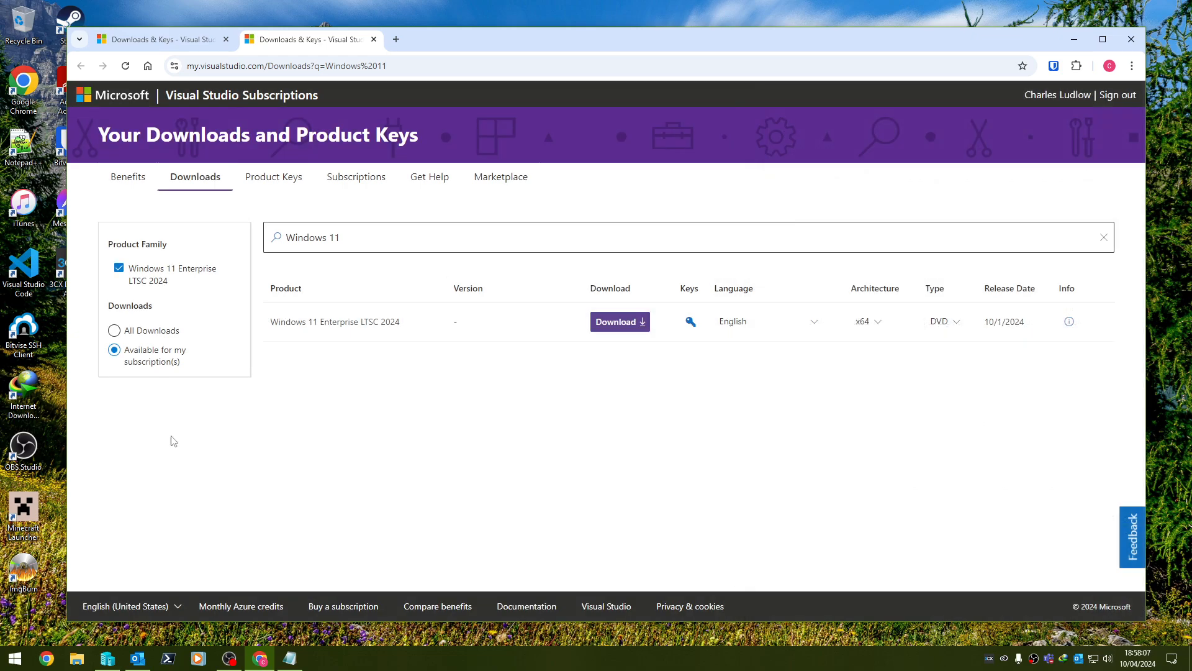
left_click(1074, 39)
Start a new Generation 2 VM named w11entltsc24h2x64-100424-base with 8192 MB memory.
left_click(973, 217)
left_click(1127, 218)
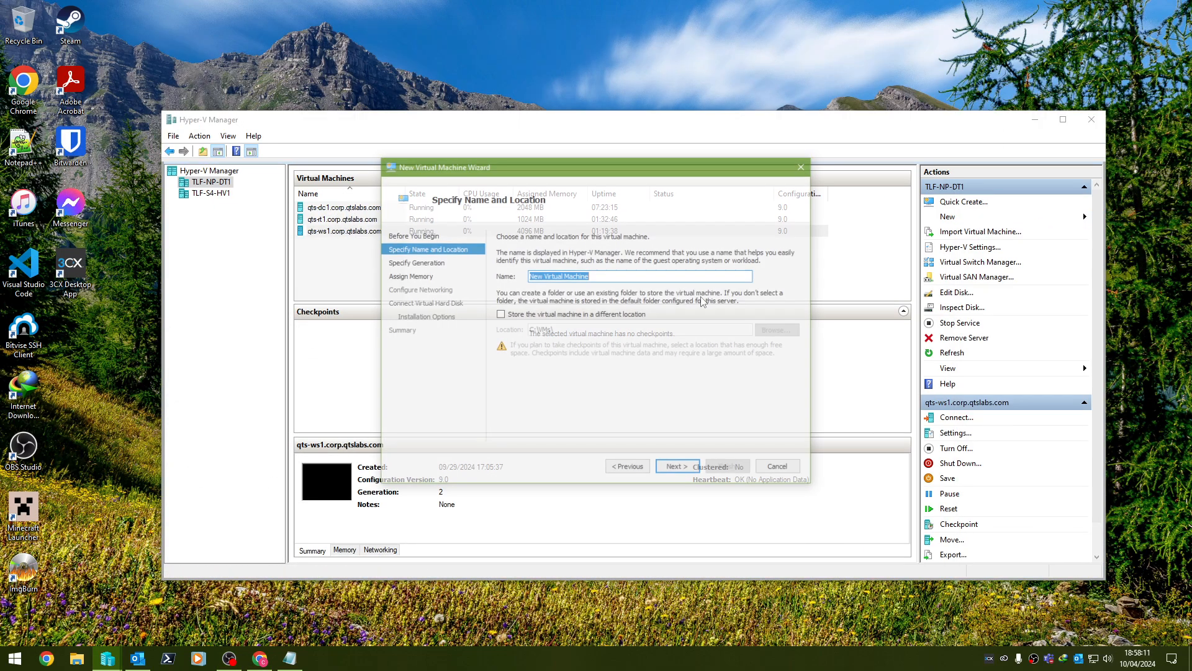
type("w")
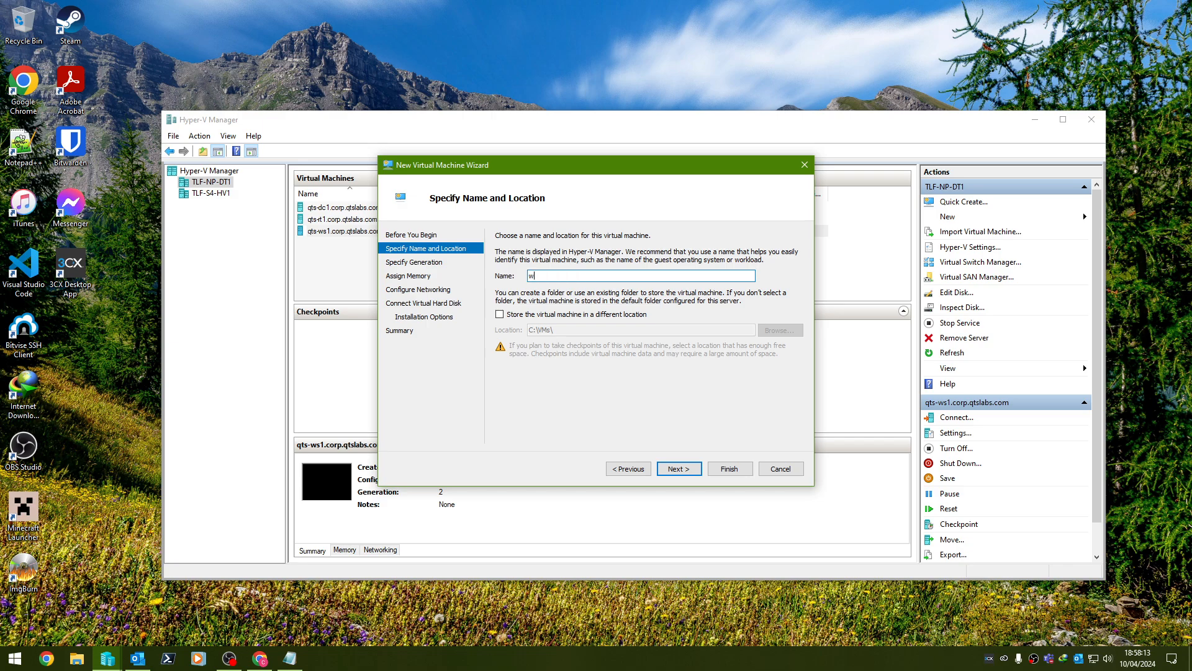
type("11entltsc24h2x64-100424-base")
key("Return")
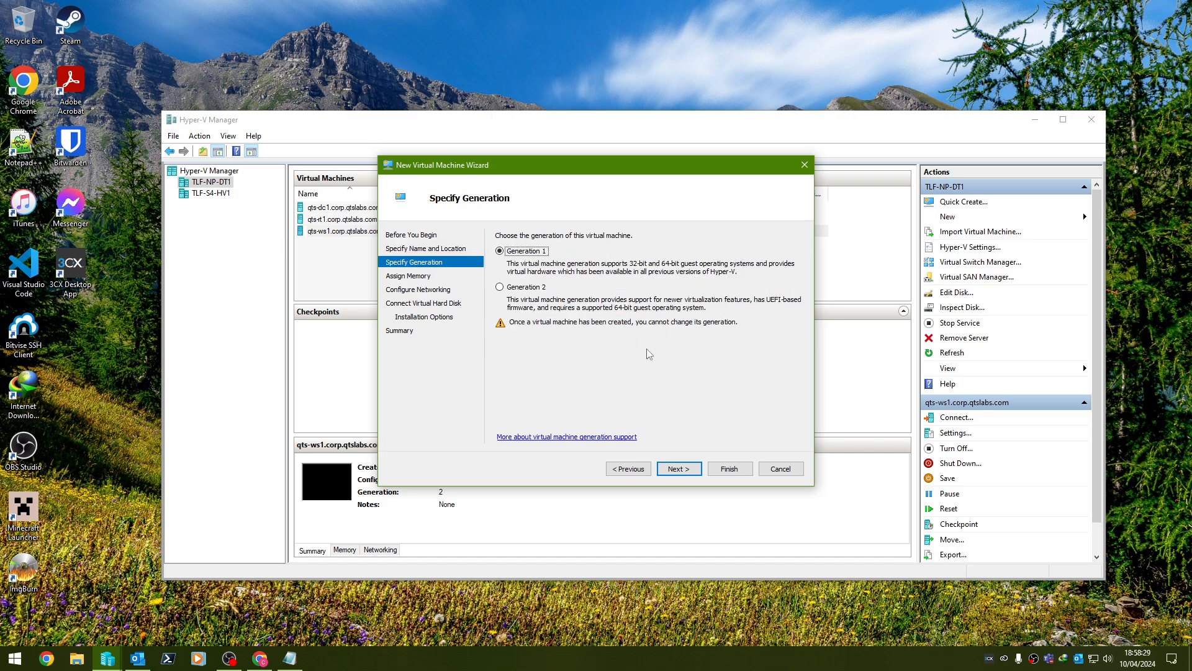
left_click(499, 287)
left_click(679, 468)
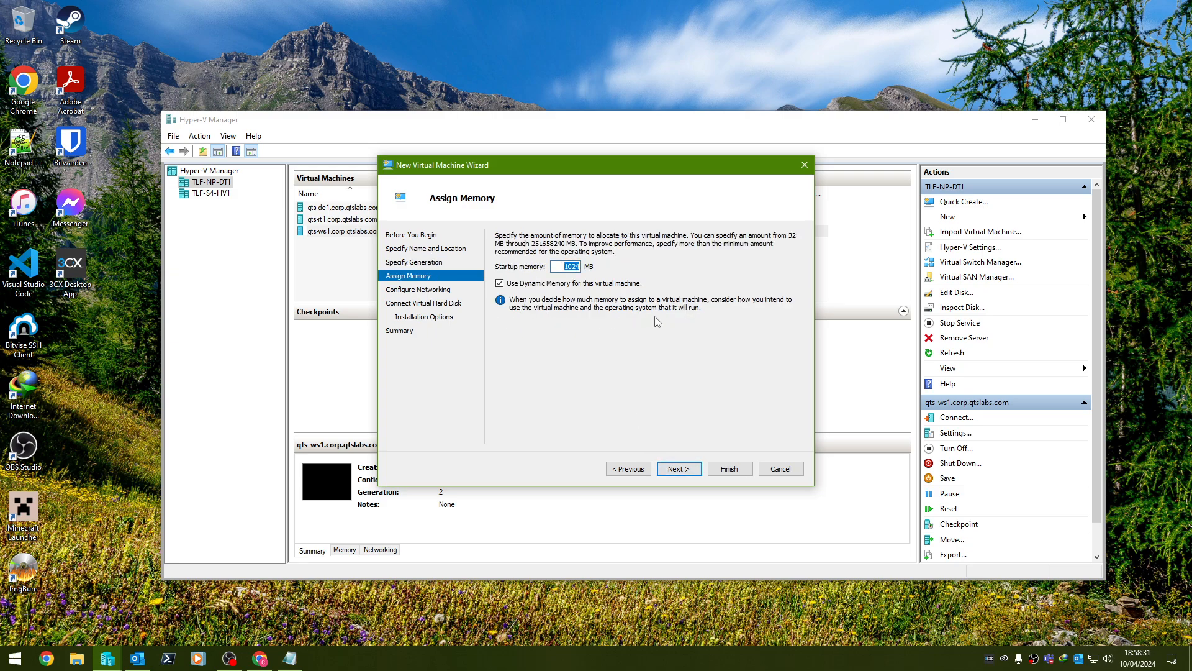
type("8192")
key("Return")
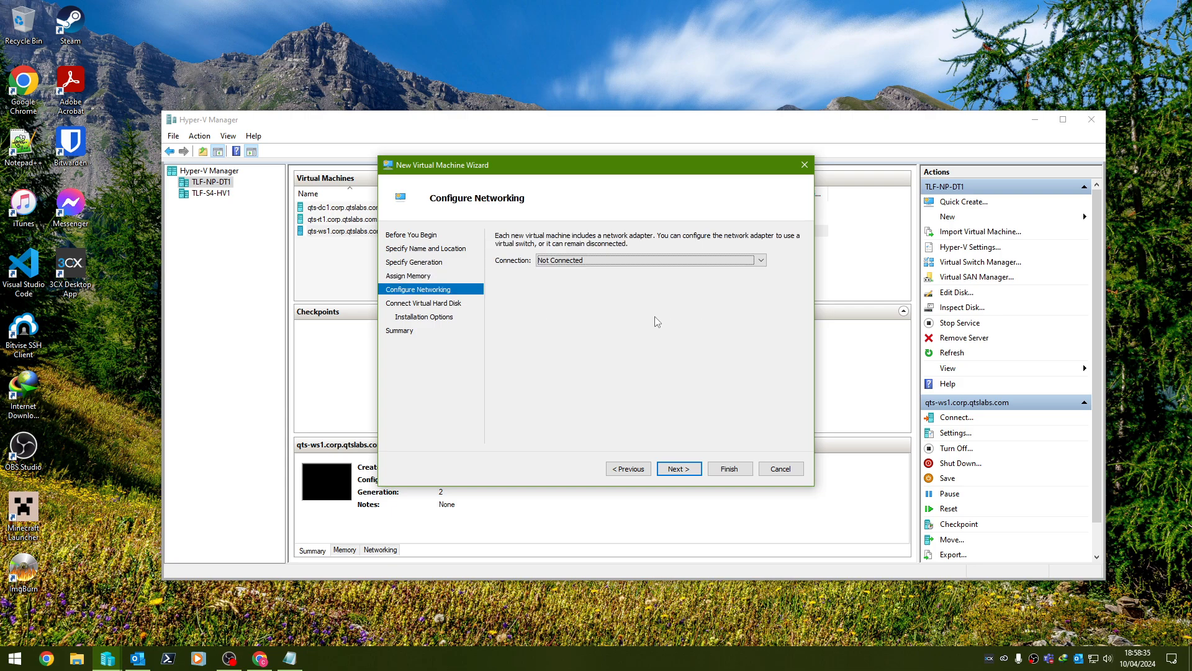
Connect the VM to the LAN switch and keep the new VHDX default size.
left_click(638, 264)
left_click(614, 288)
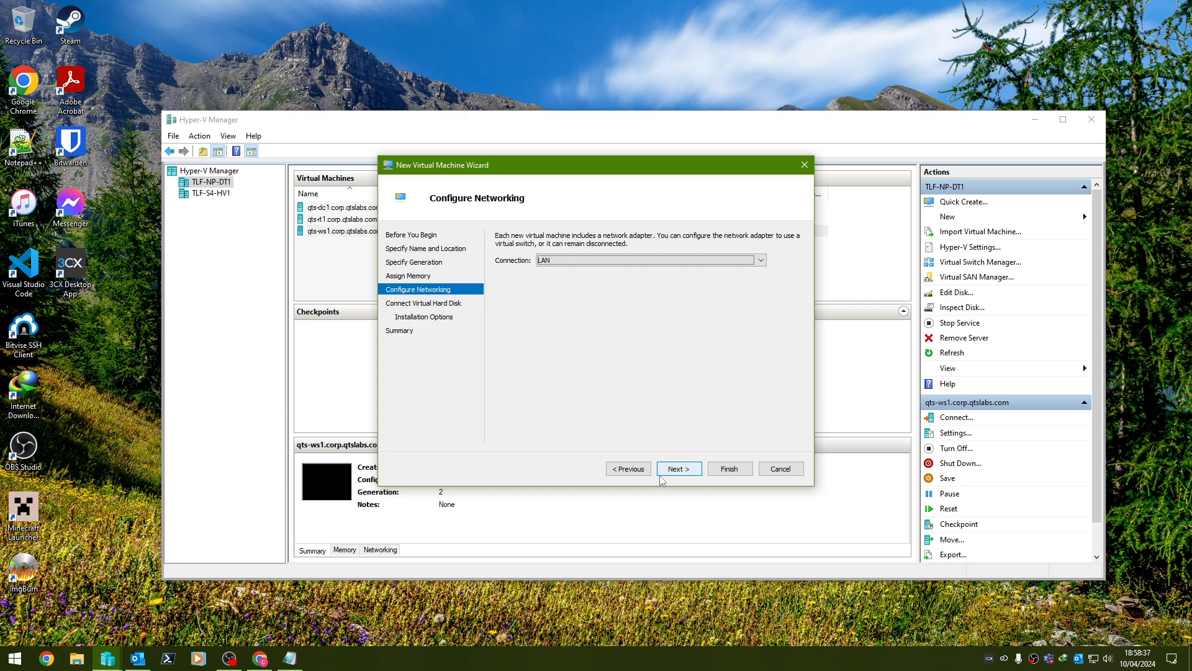
left_click(669, 470)
double_click(568, 323)
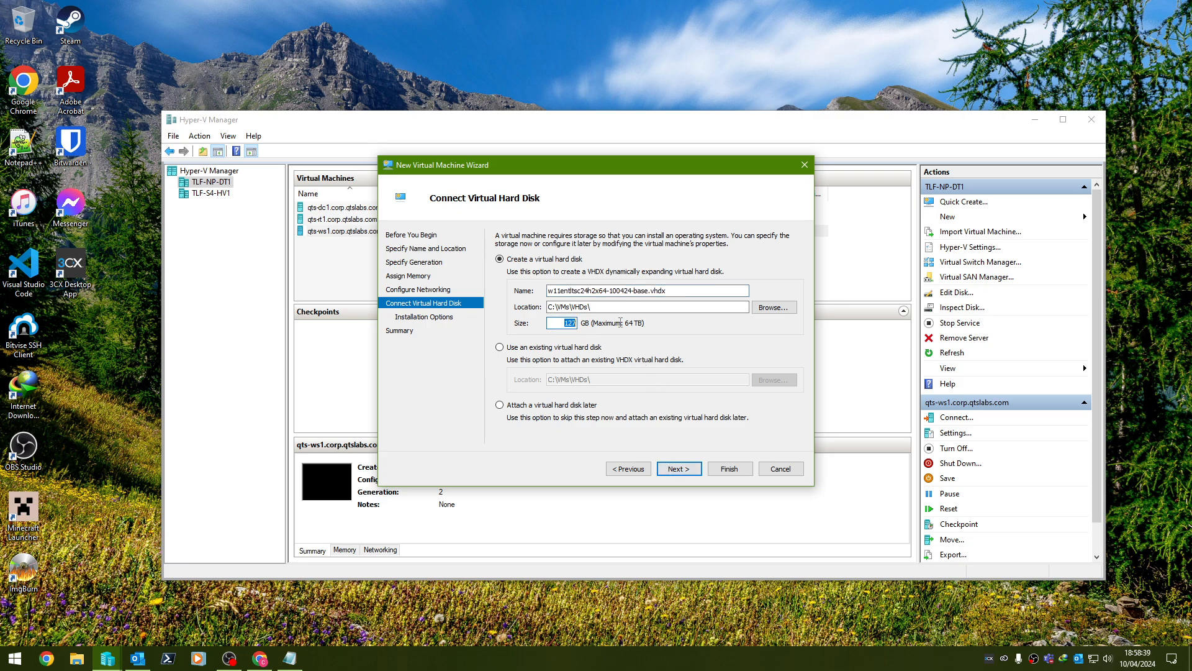
key("Return")
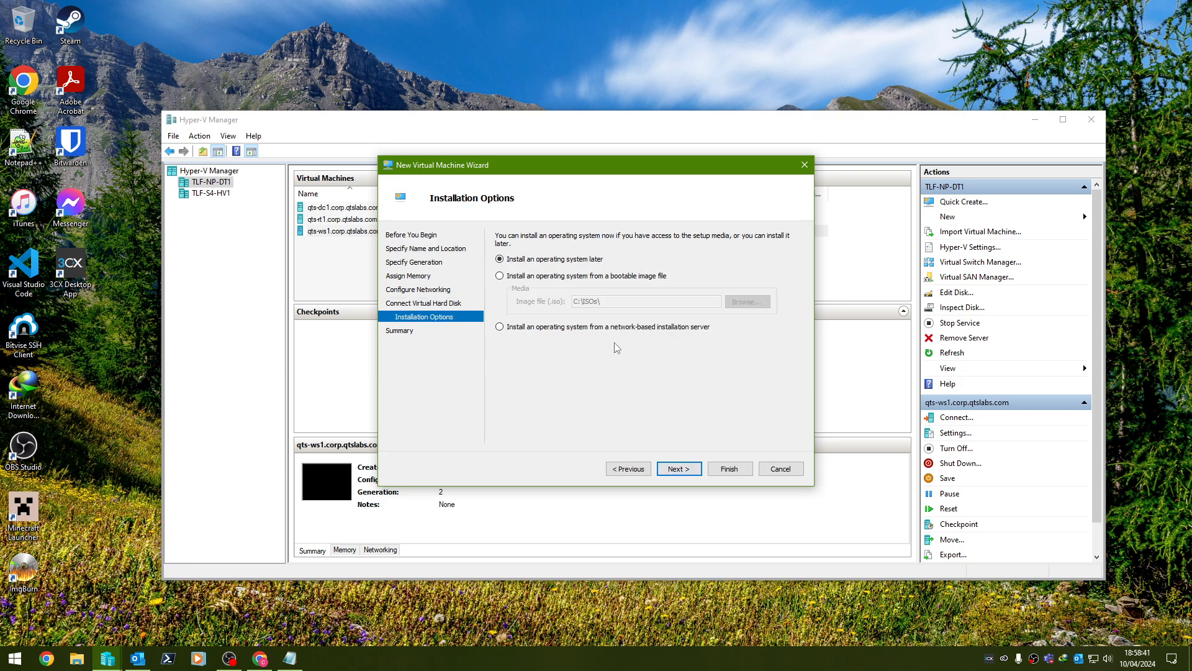
Attach the Windows 11 Enterprise LTSC 2024 ISO as boot media and finish creating the VM.
left_click(645, 276)
left_click(739, 302)
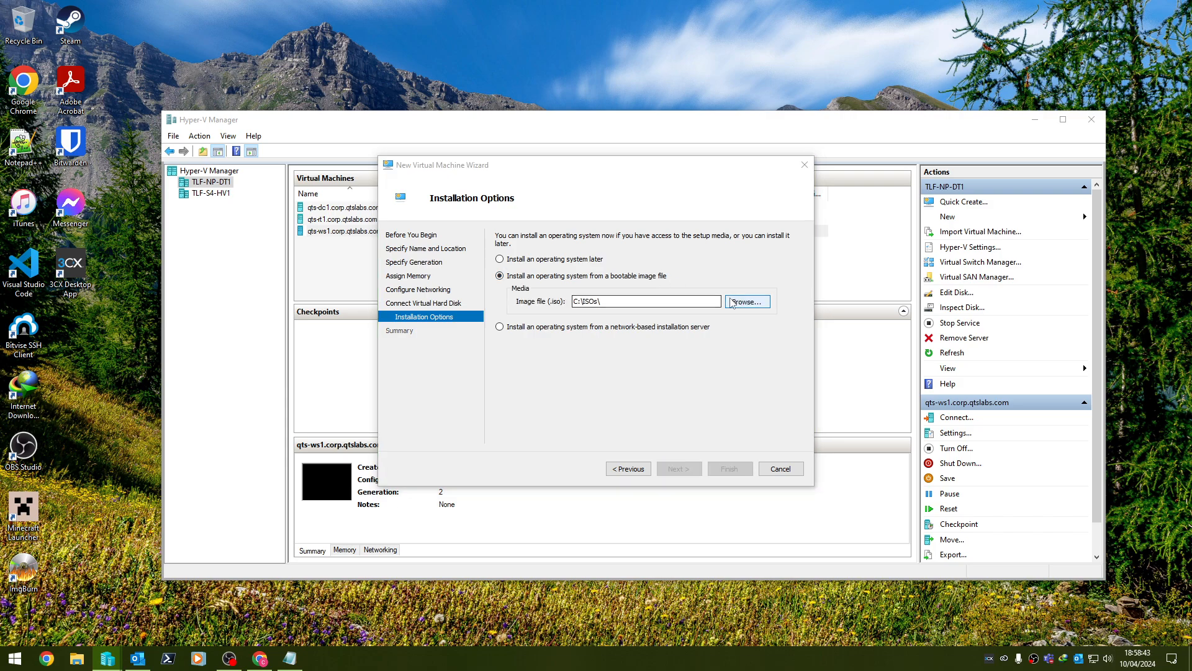
left_click(734, 287)
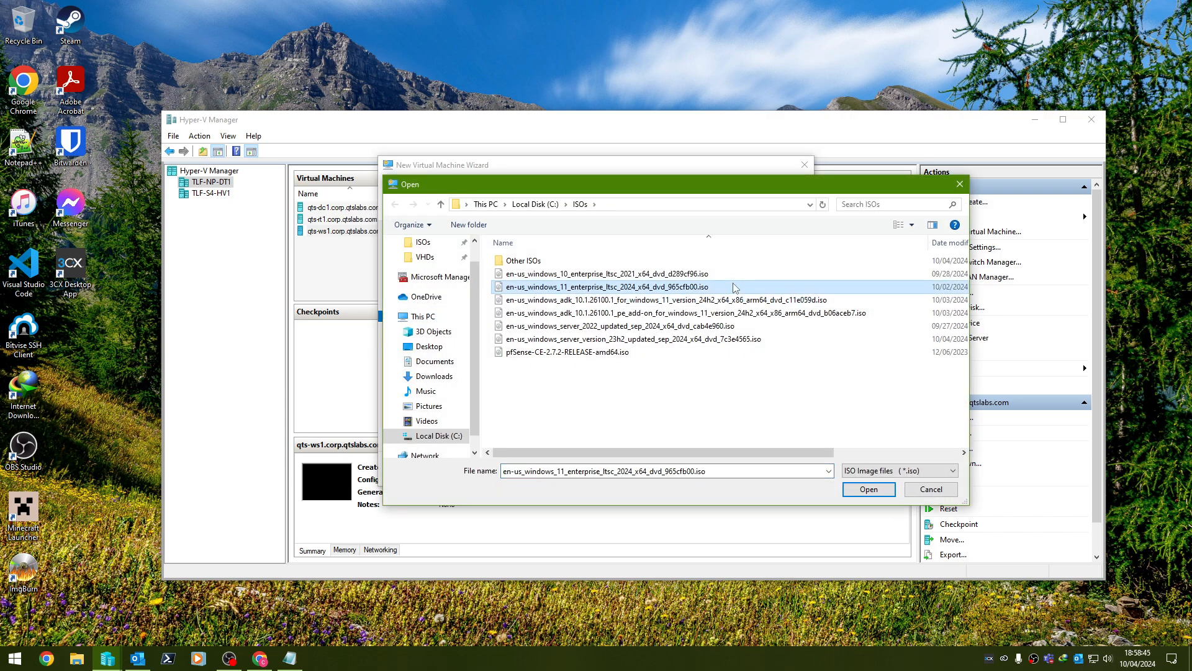
double_click(735, 287)
left_click(689, 468)
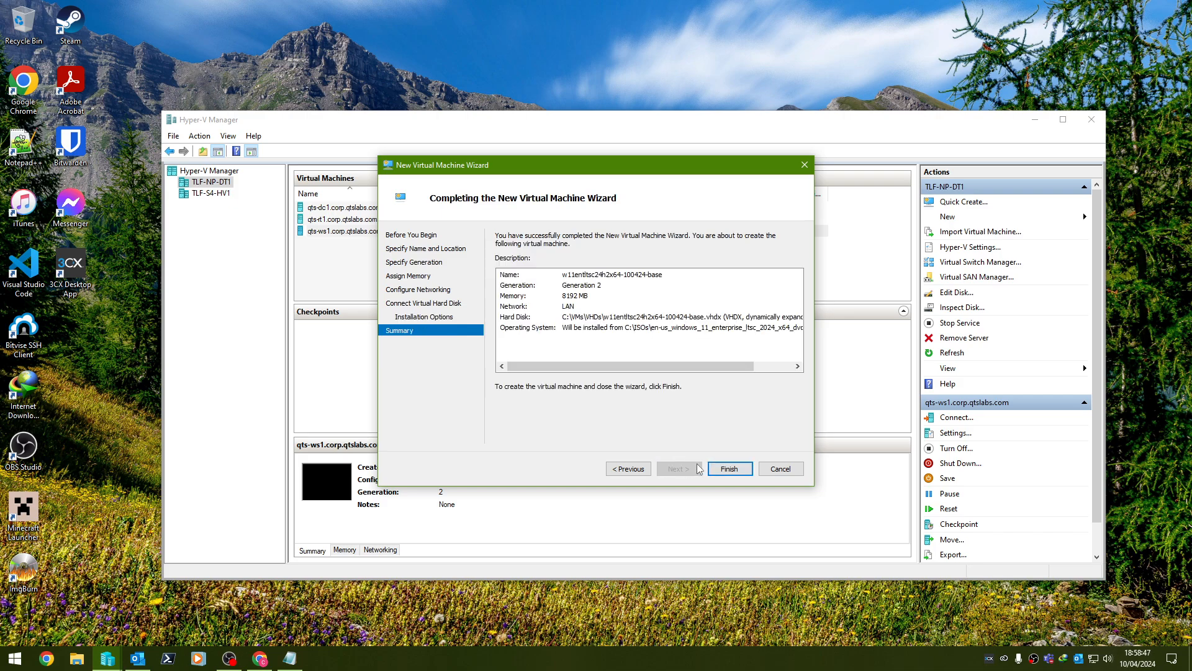
left_click(728, 469)
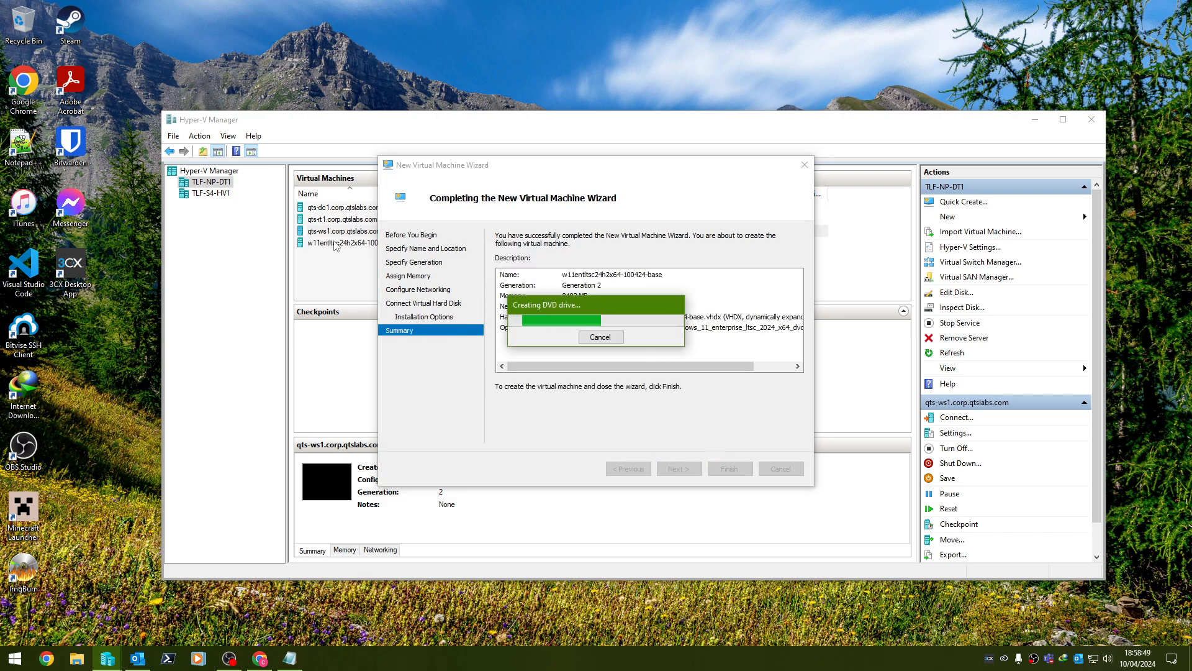
In the VM's settings, enable TPM and set 4 virtual processors.
right_click(335, 244)
left_click(360, 266)
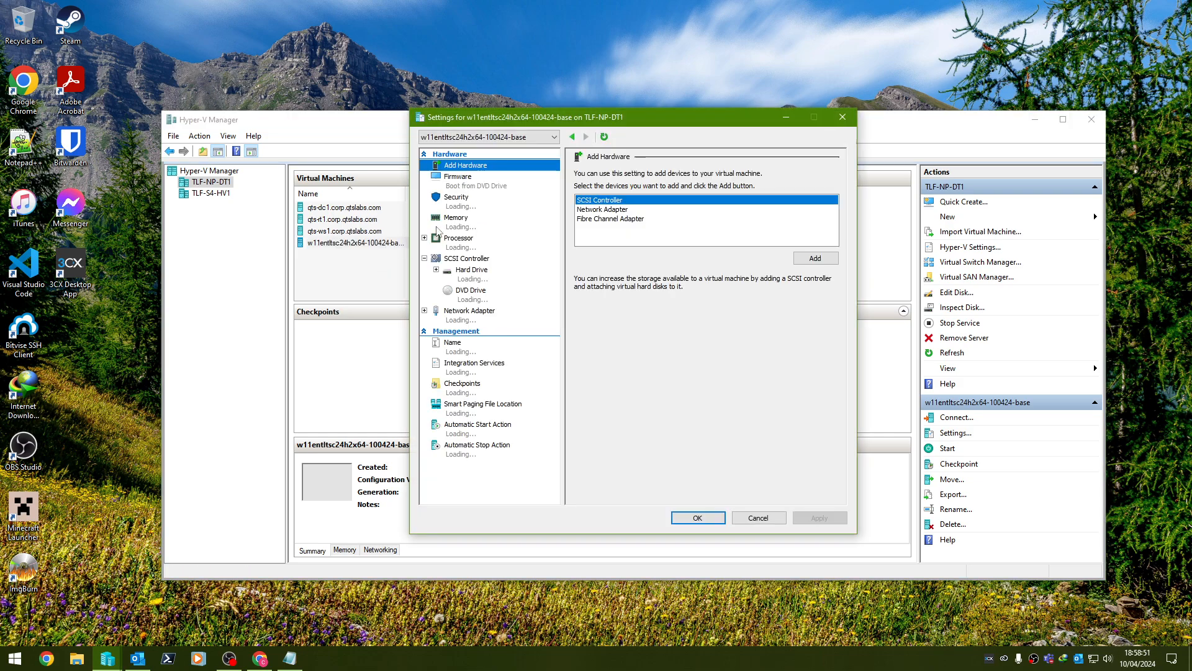
left_click(457, 198)
left_click(585, 269)
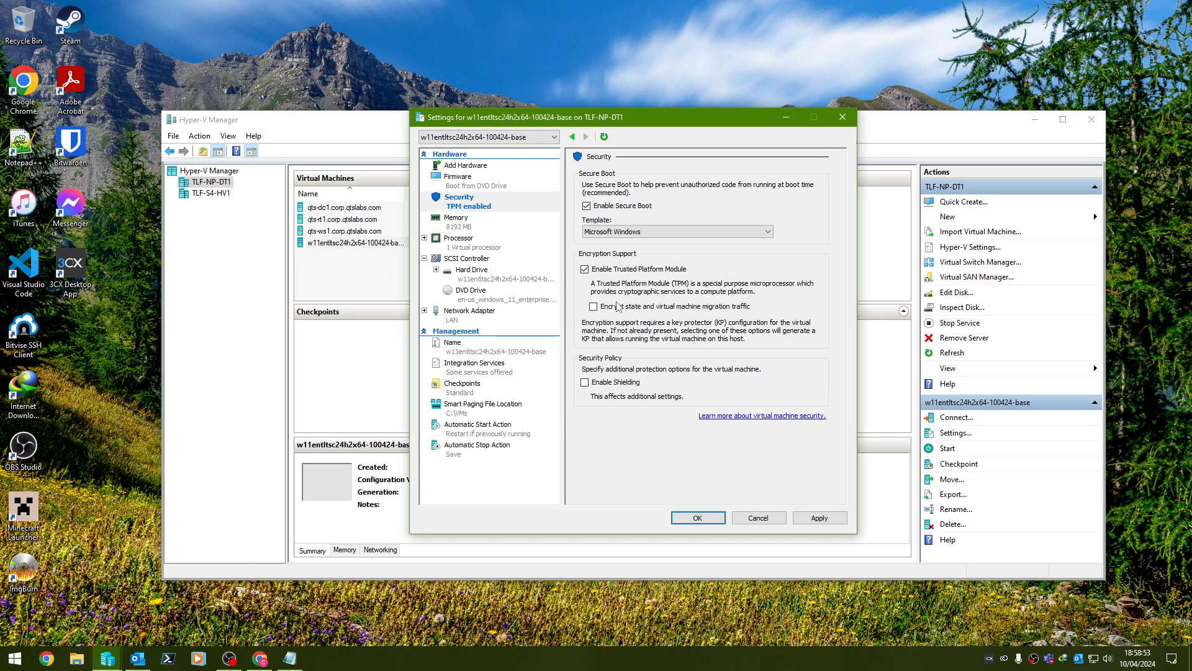
left_click(488, 239)
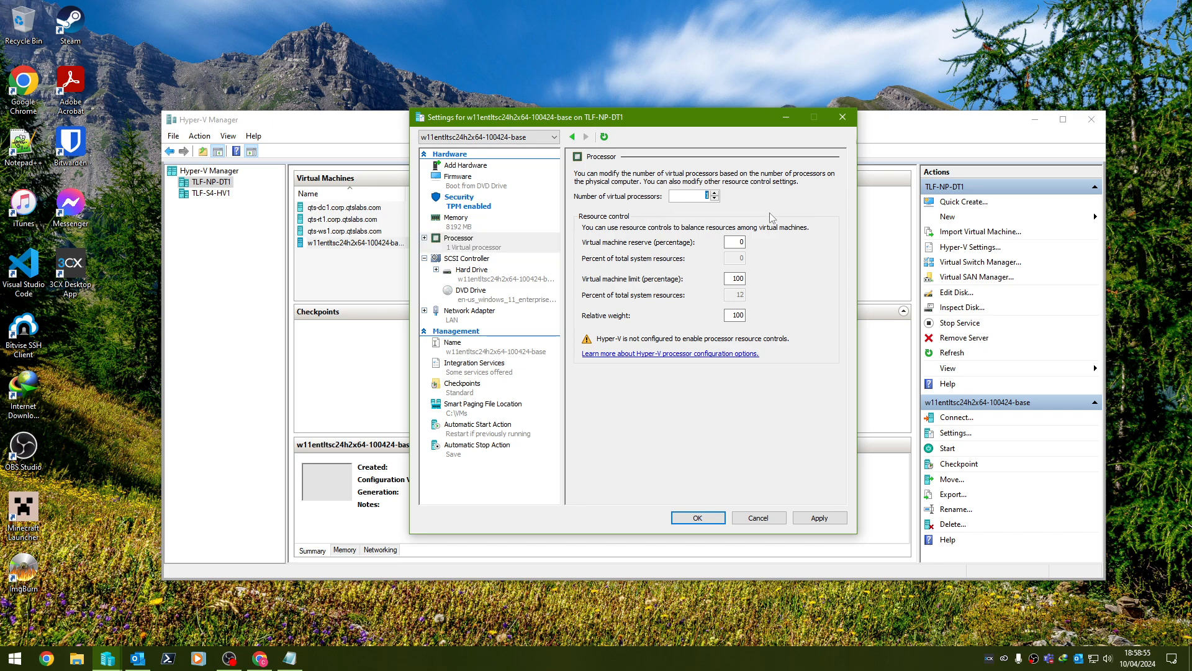
type("4")
Enable guest services, turn off time synchronization, and change the automatic checkpoint setting.
left_click(540, 370)
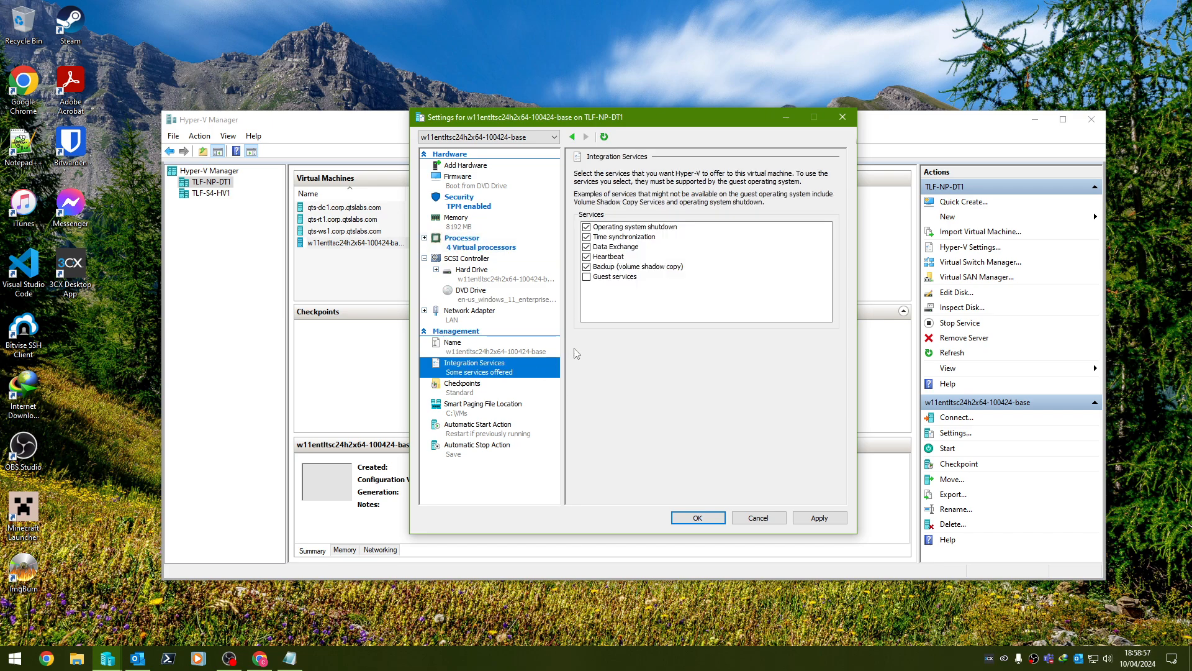
left_click(586, 277)
left_click(586, 237)
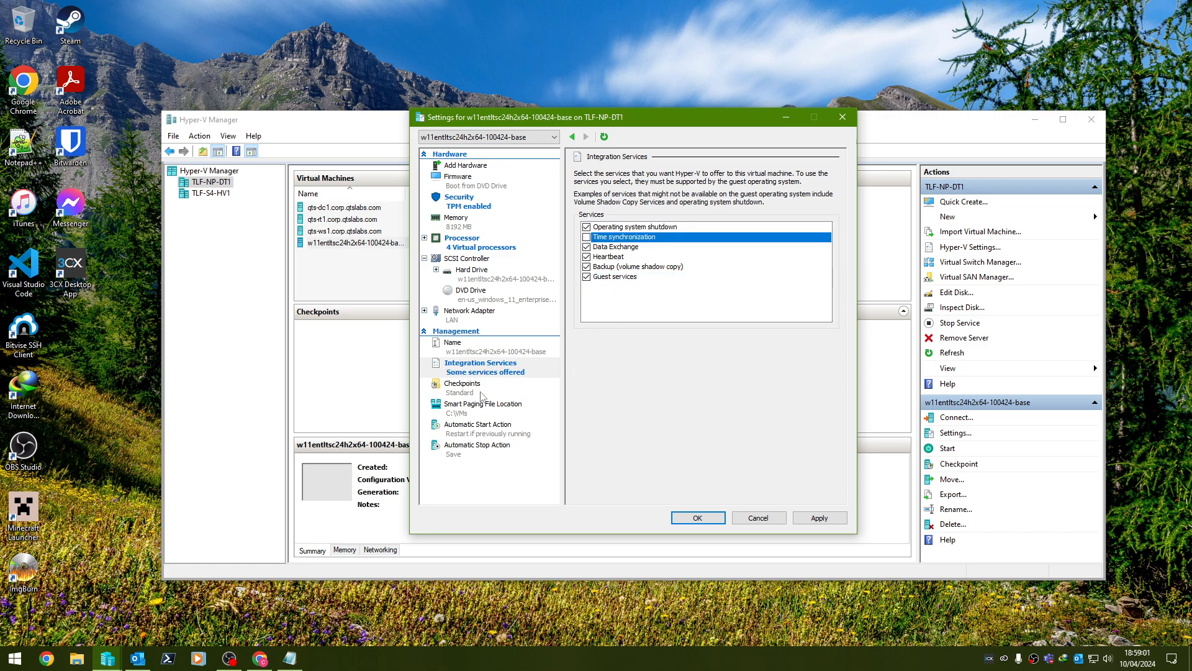
left_click(480, 392)
left_click(586, 356)
Set no automatic start and power-off at host shutdown, then apply and close settings.
left_click(478, 429)
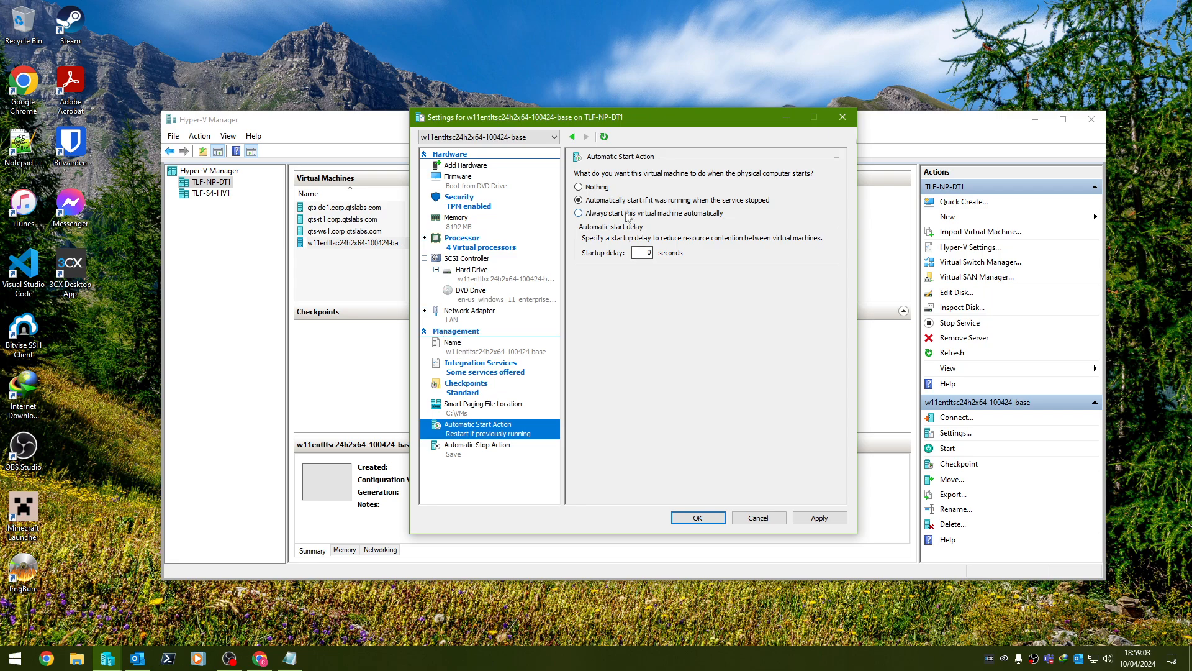
left_click(594, 192)
left_click(477, 444)
left_click(596, 228)
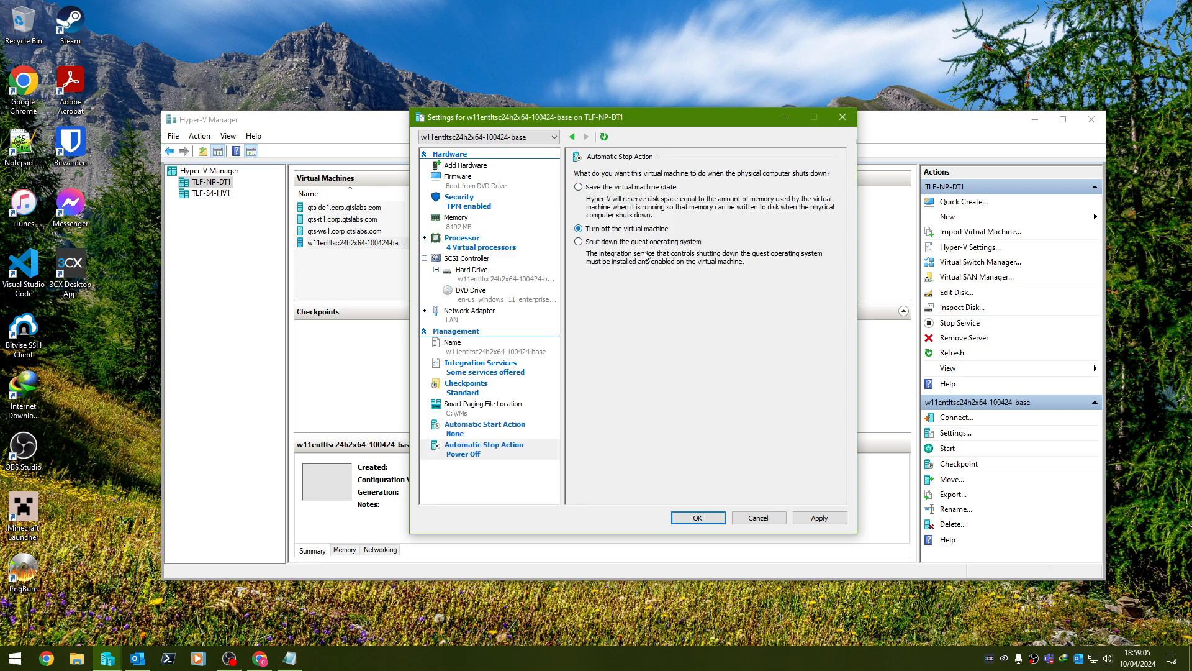
left_click(819, 518)
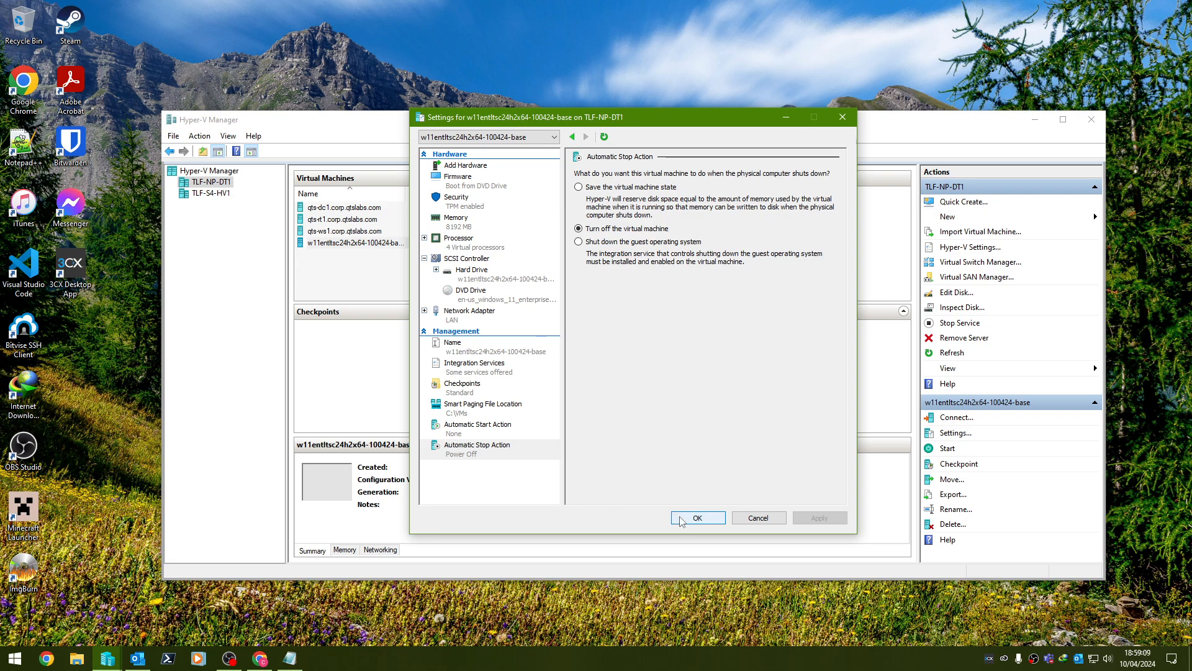
left_click(695, 518)
right_click(358, 242)
left_click(397, 251)
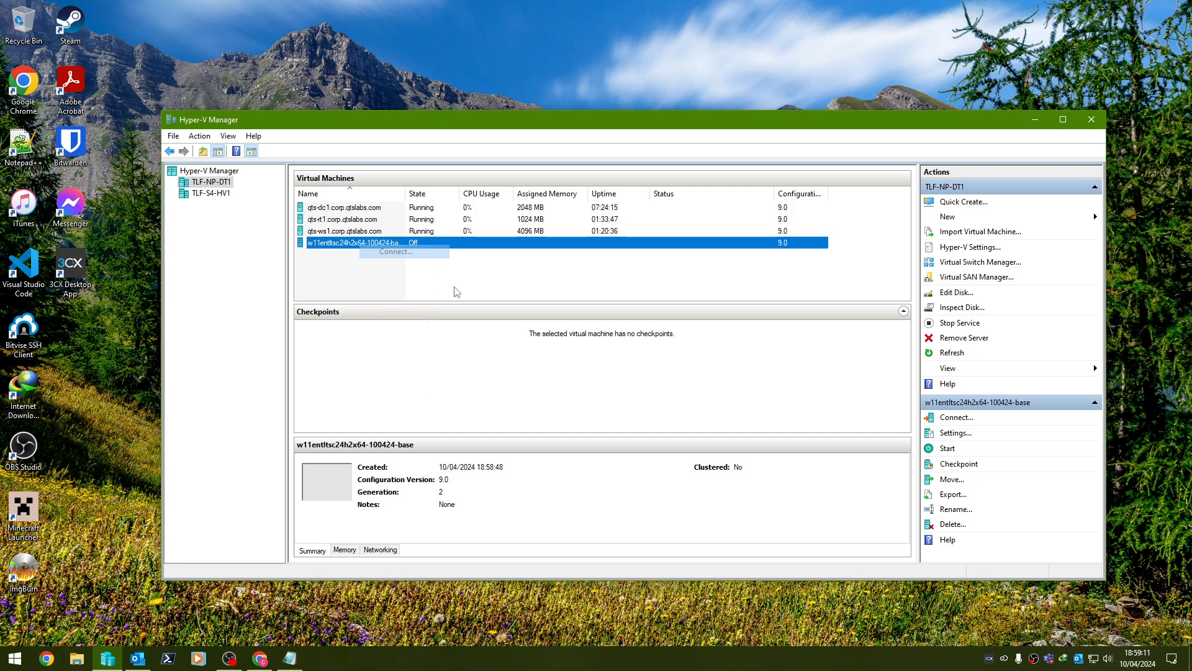
Start the VM, boot from the Windows 11 ISO, and accept the language and keyboard settings.
left_click(314, 202)
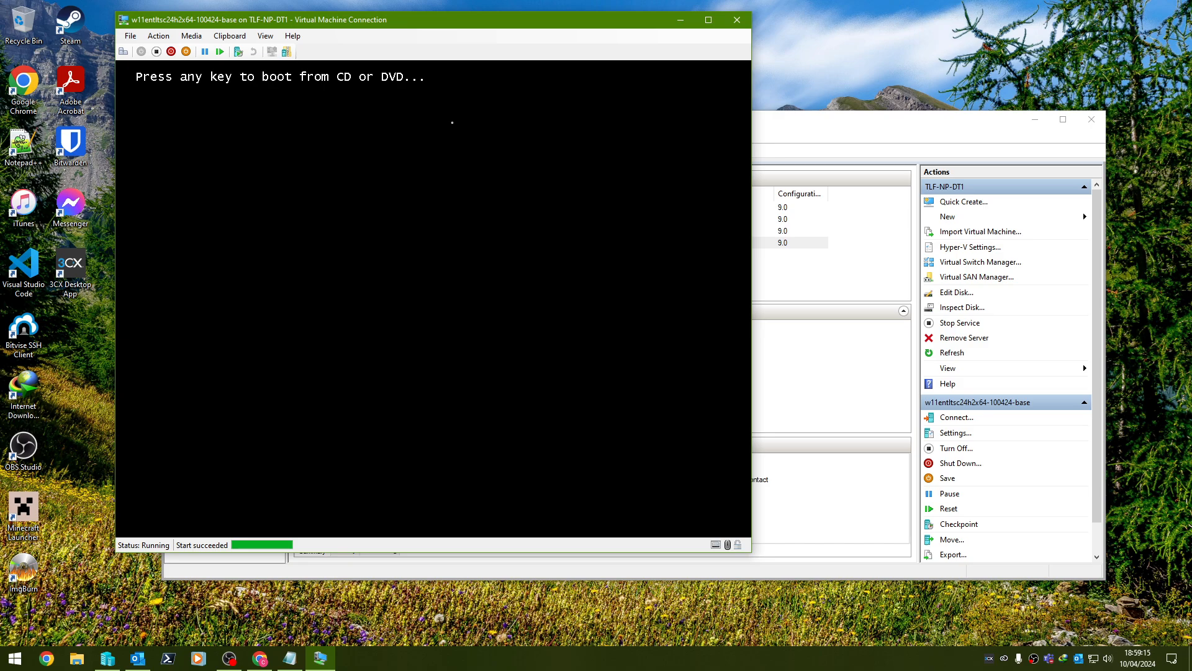
key("Return")
left_click(1036, 119)
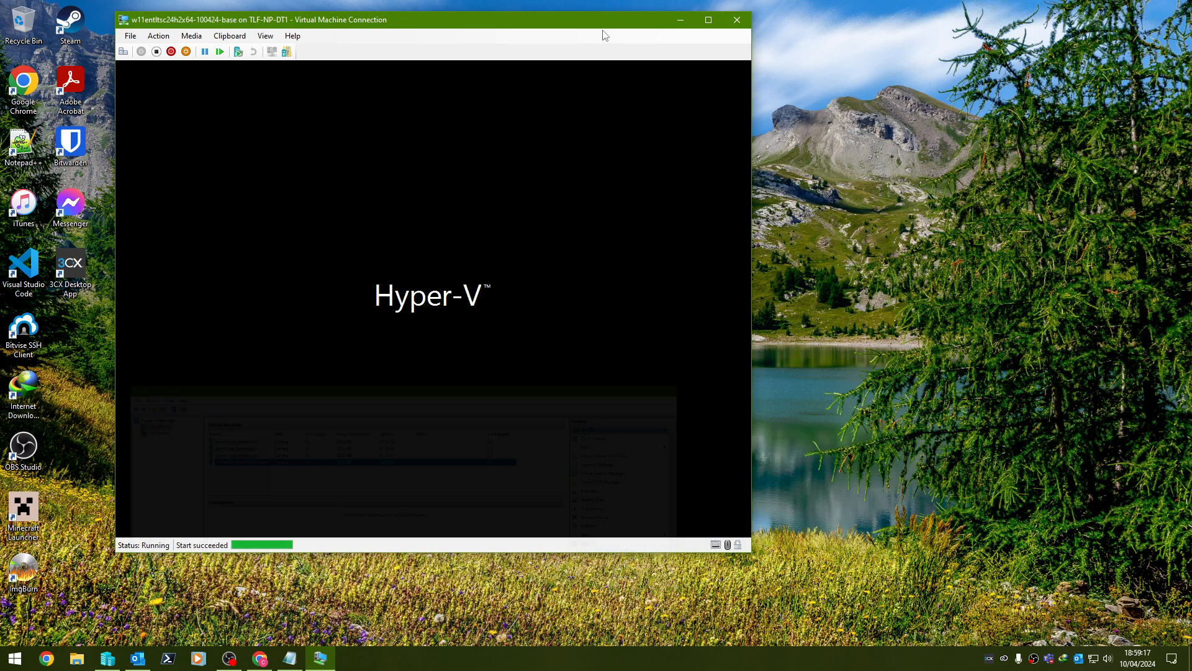
left_click_drag(562, 24, 733, 36)
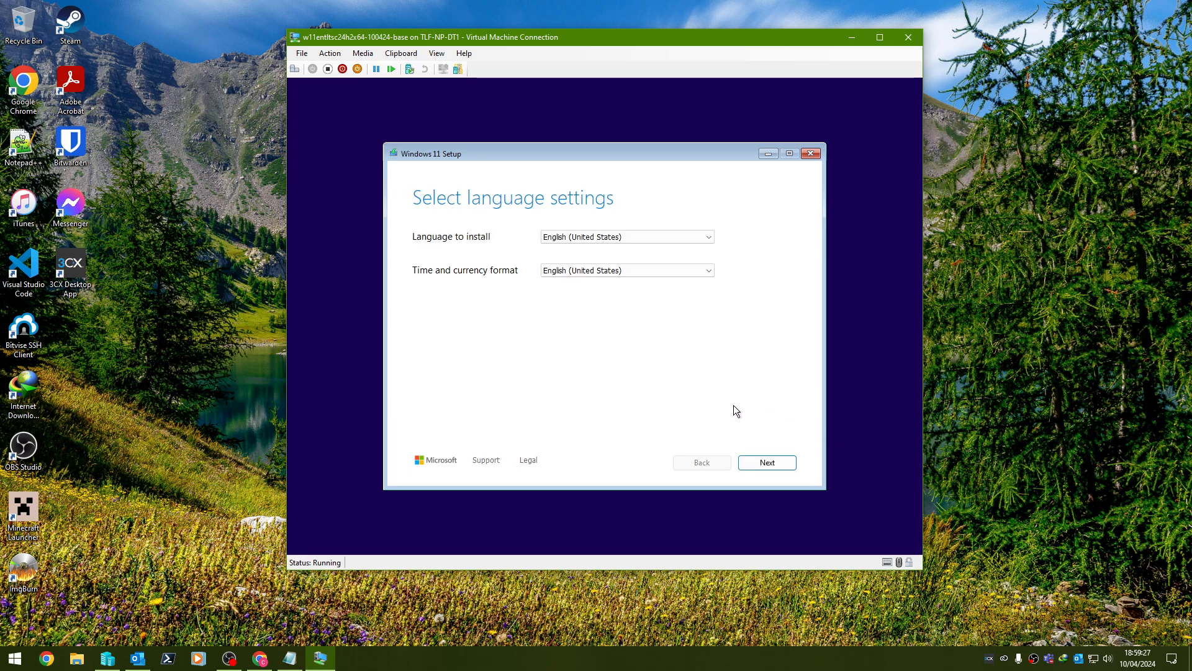
left_click(792, 464)
left_click(754, 462)
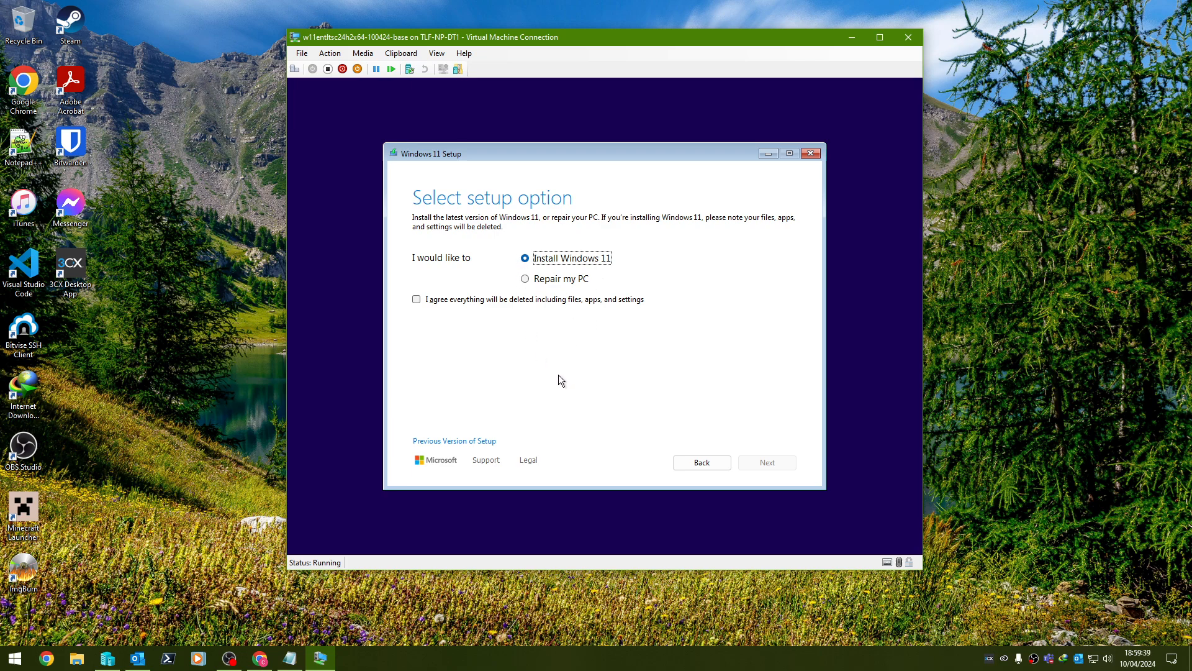
Choose the clean Install Windows 11 option, agree to delete everything, and keep Enterprise LTSC.
left_click(530, 301)
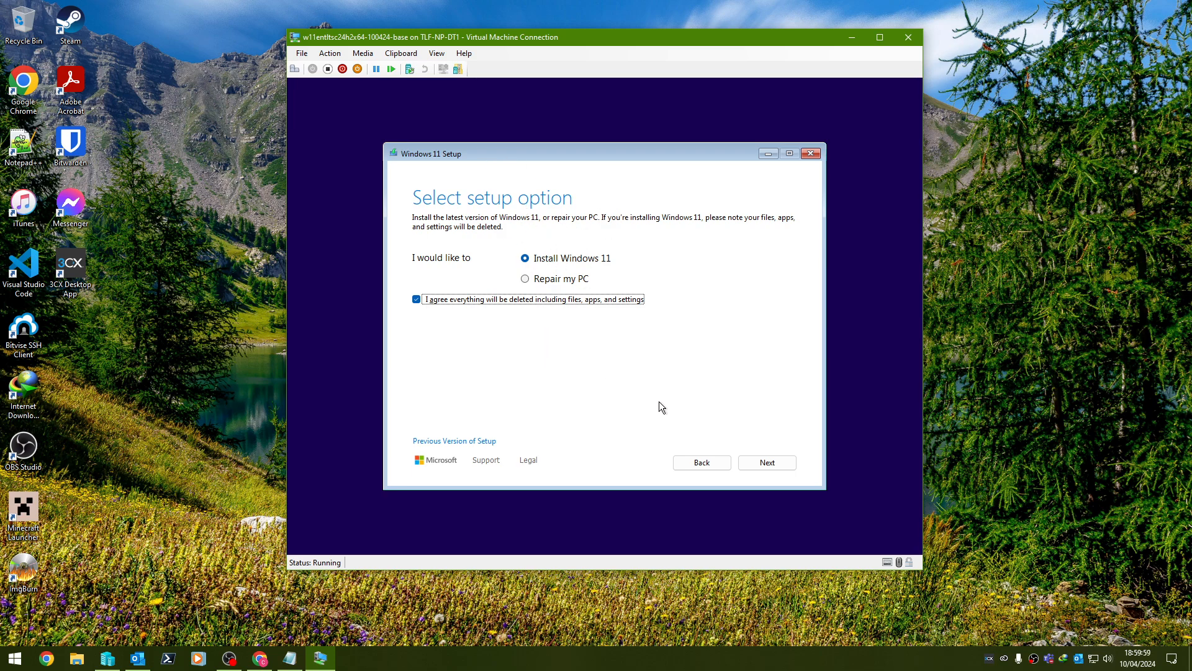
left_click(565, 260)
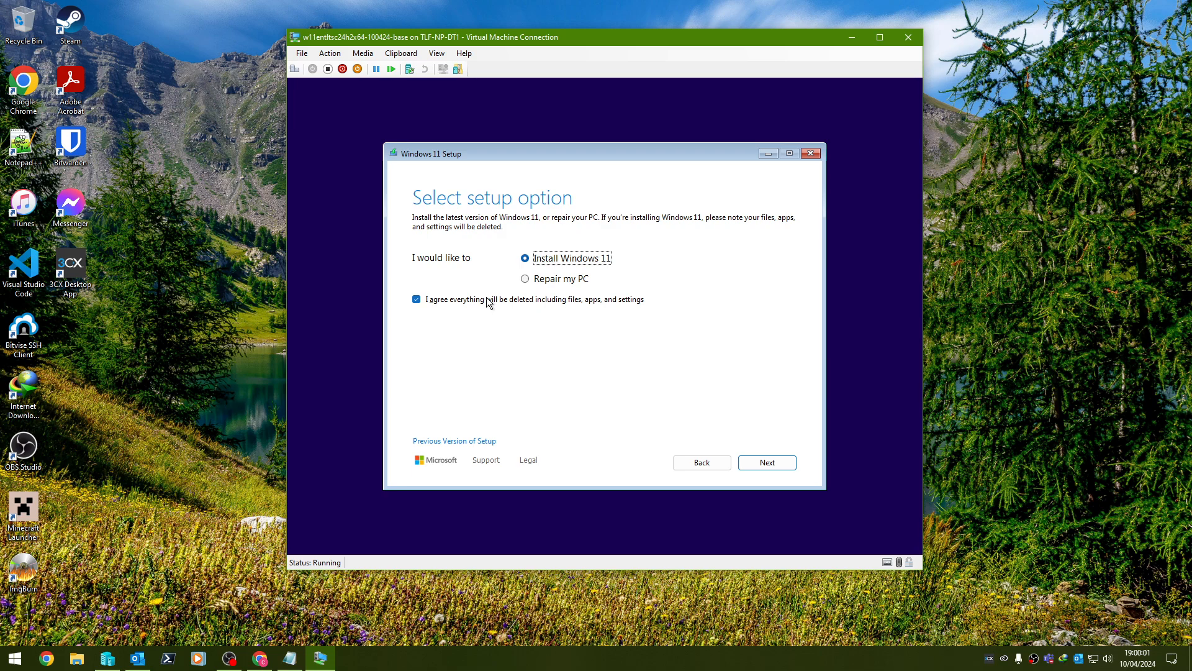
left_click(488, 302)
left_click(417, 300)
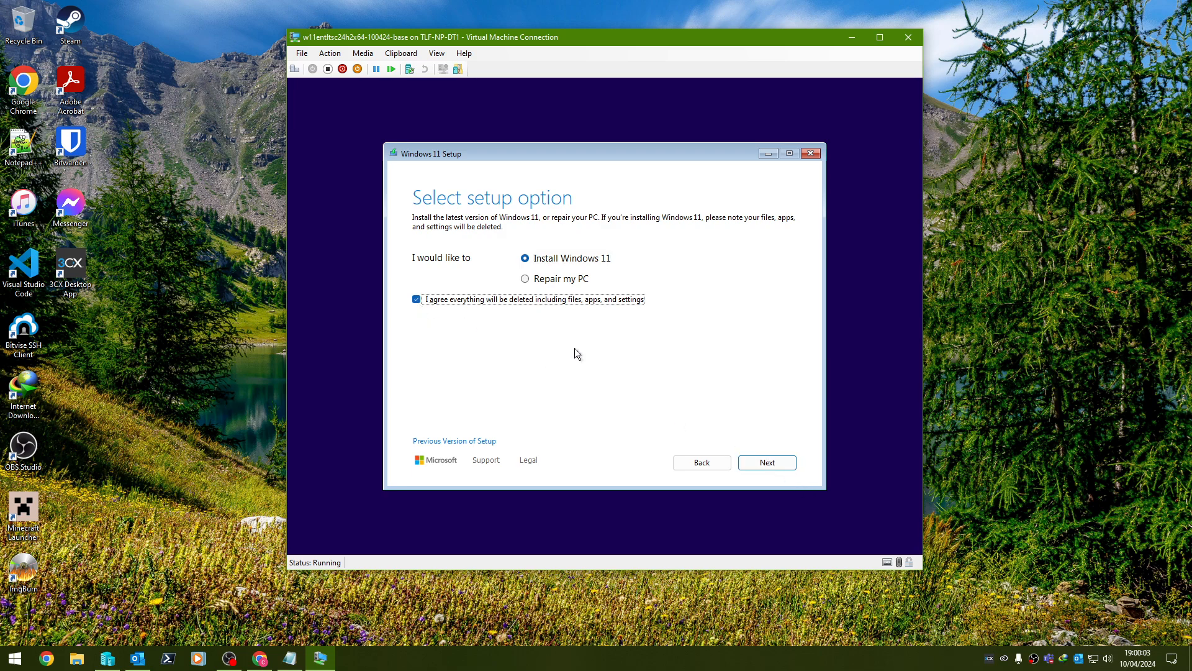
left_click(772, 470)
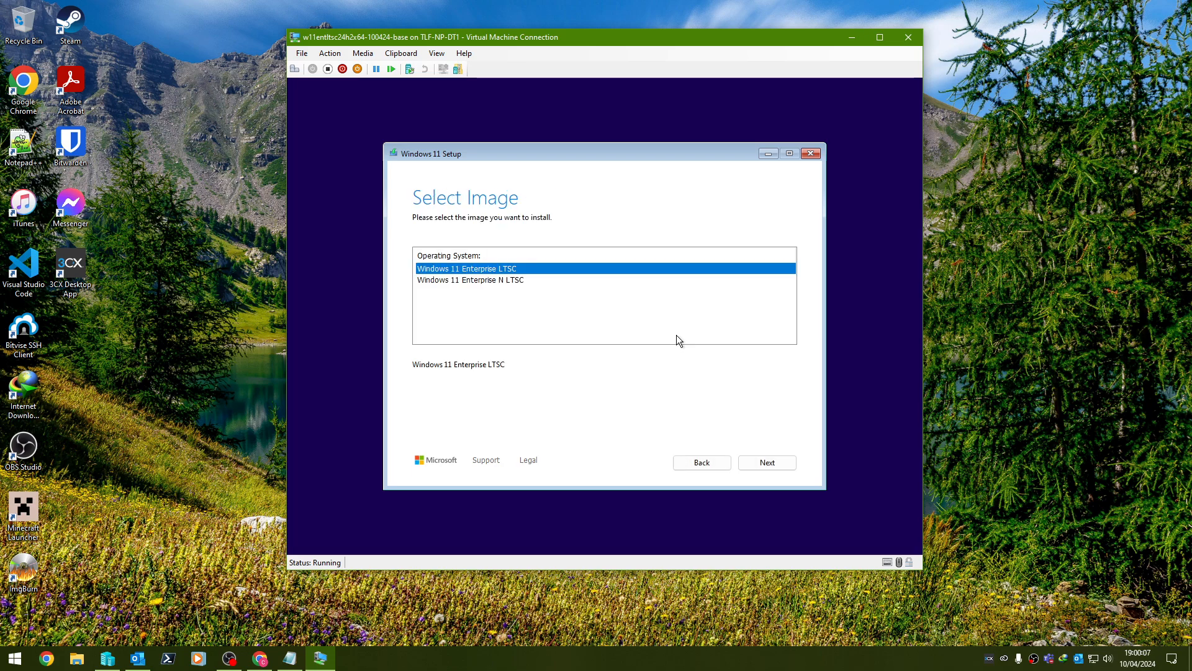
left_click(704, 459)
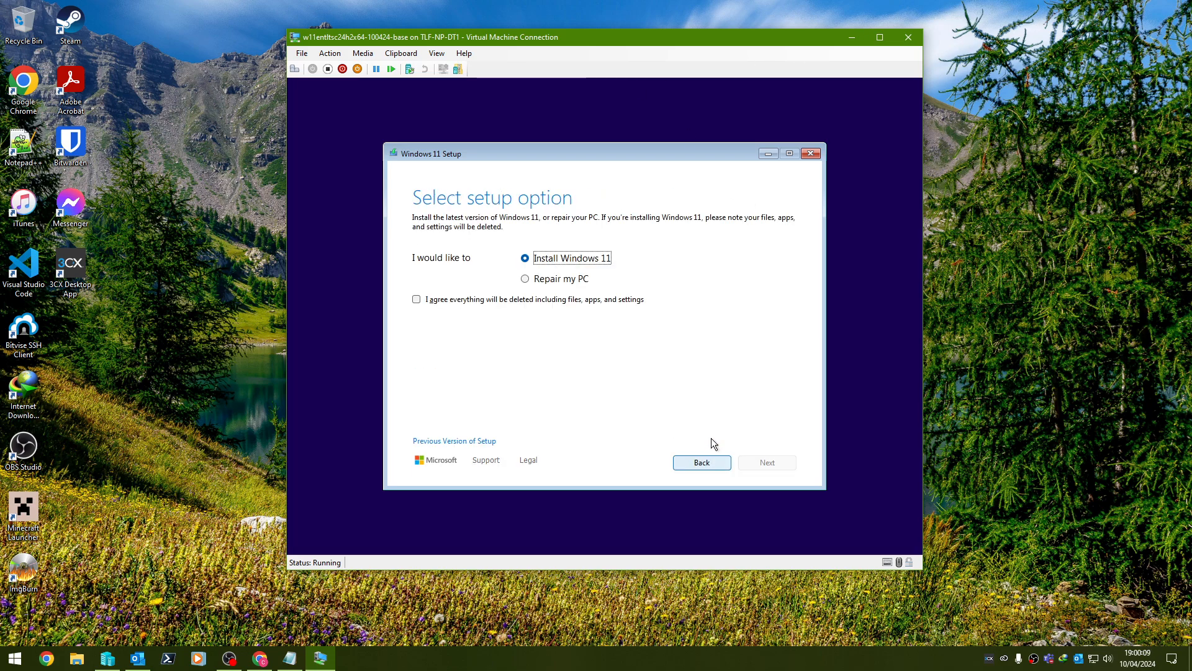
left_click(439, 302)
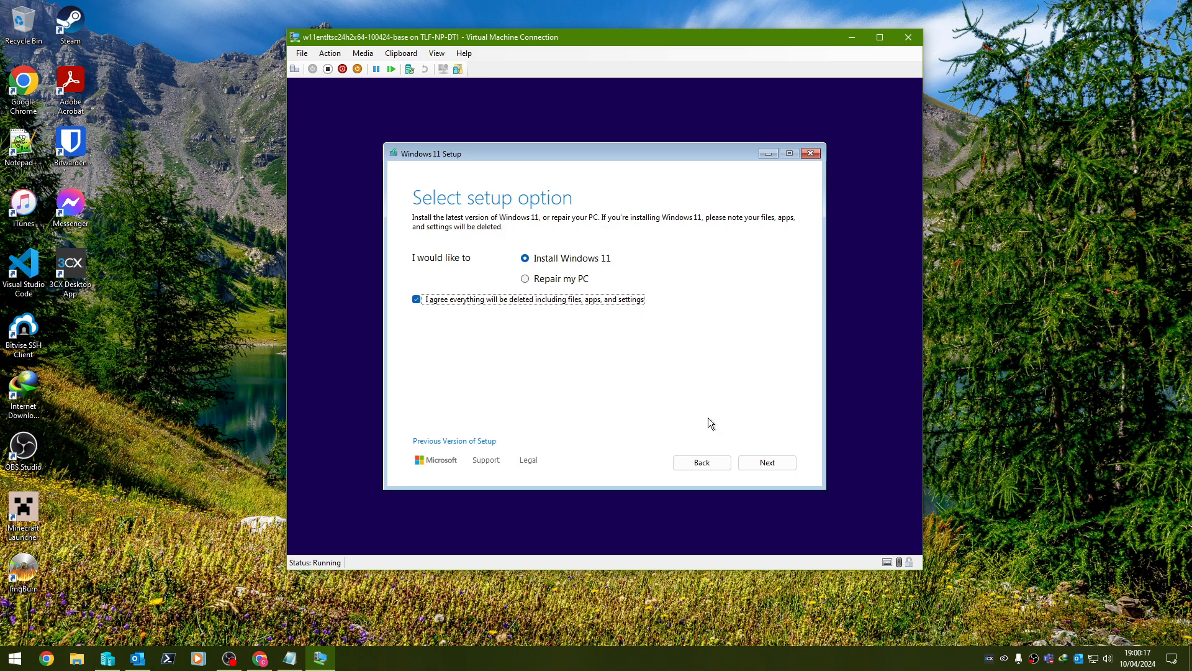
left_click(776, 469)
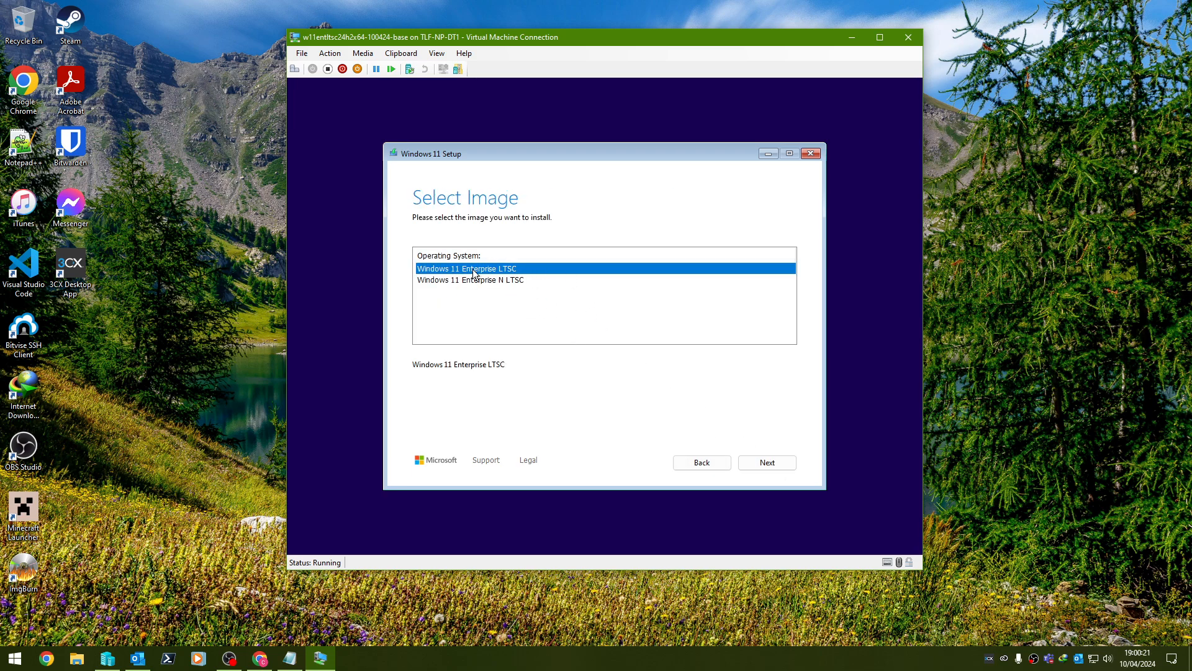
left_click(766, 462)
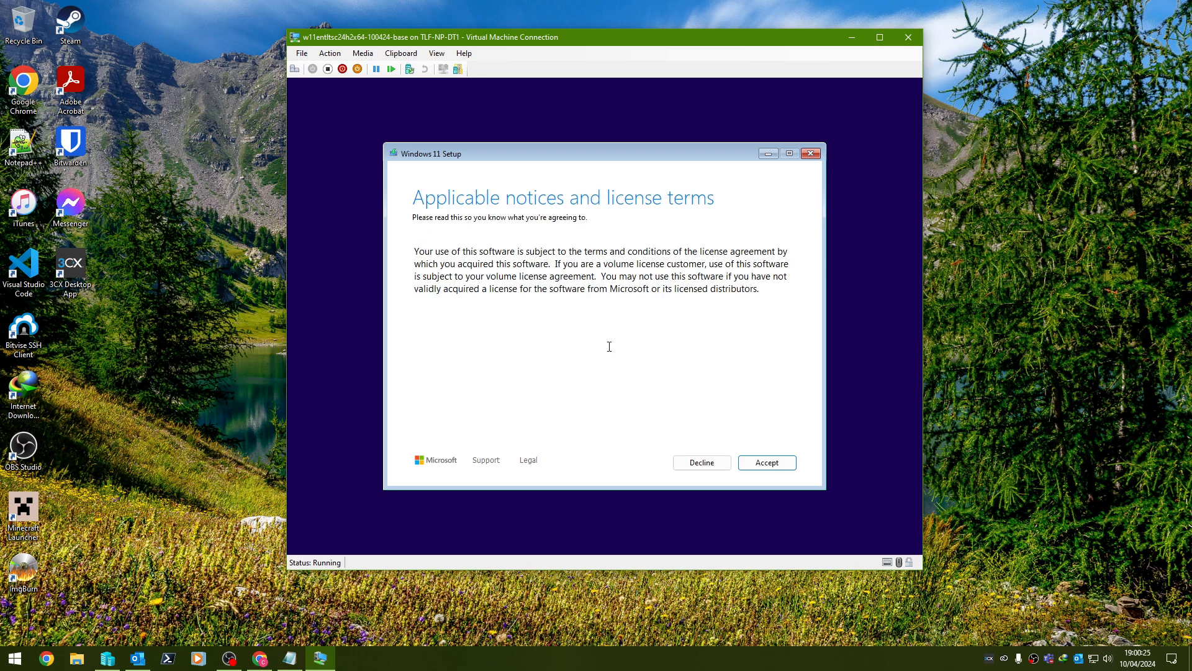
Accept the license terms and target the 256 GB unallocated Disk 0.
double_click(505, 251)
left_click(643, 289)
left_click(780, 462)
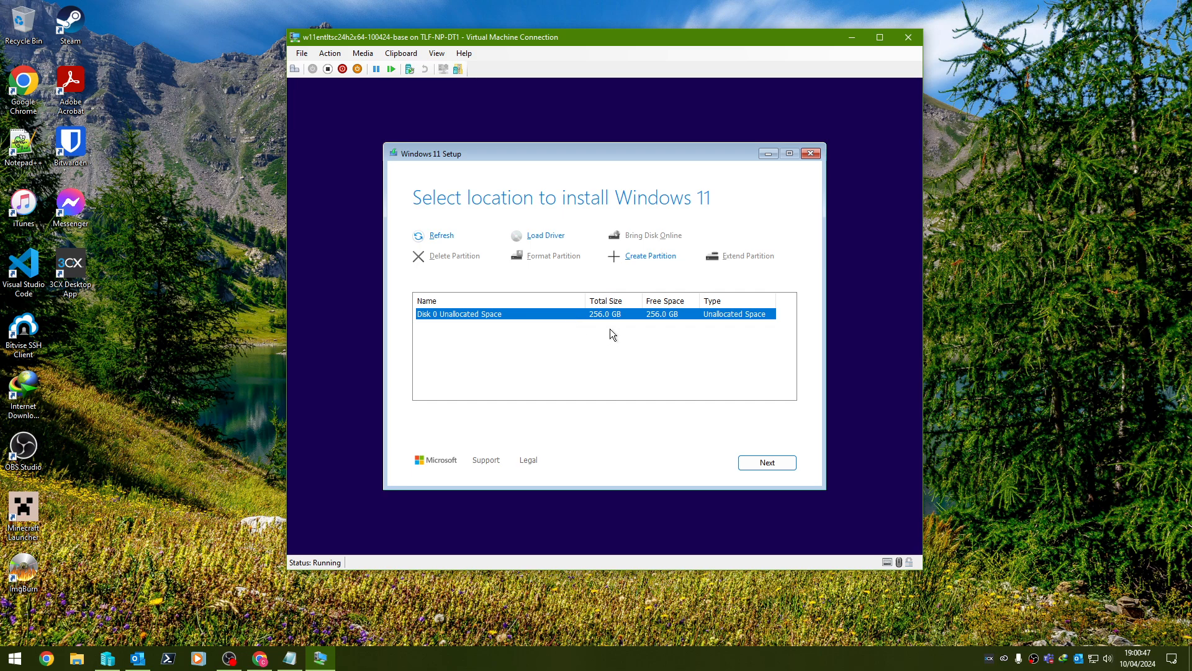
left_click(760, 463)
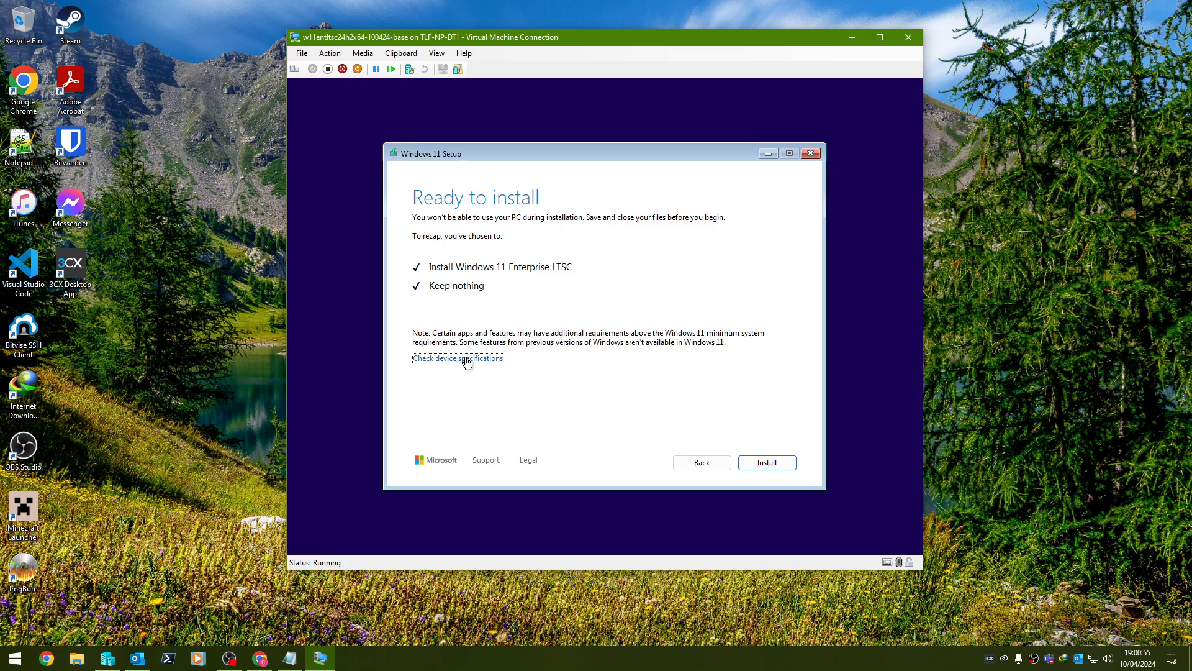
Begin installing Windows 11 Enterprise LTSC from the Ready to install page.
left_click(776, 468)
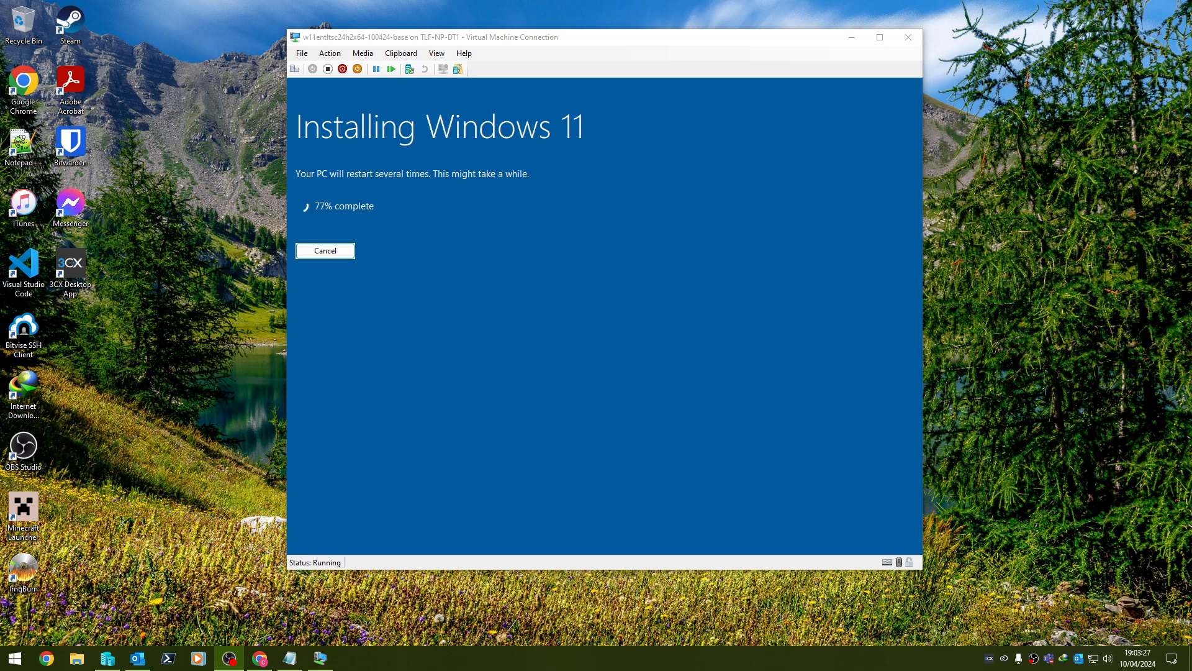
Briefly bring up Hyper-V Manager, then return to the VM to watch installation progress.
left_click(120, 658)
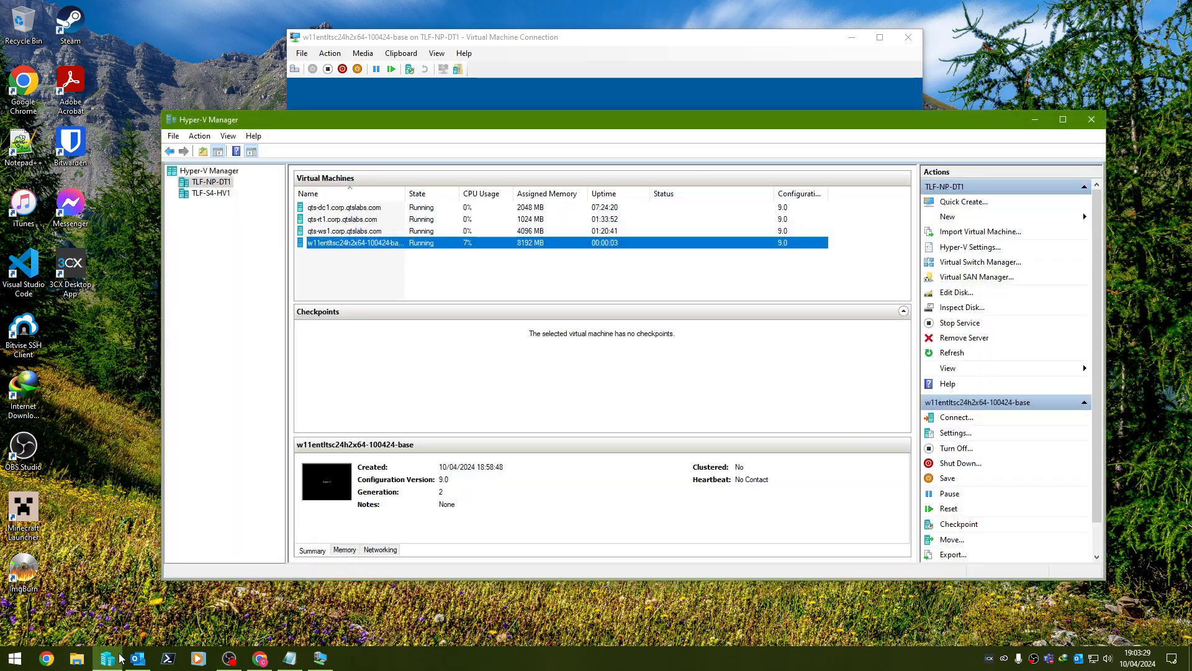
left_click(120, 658)
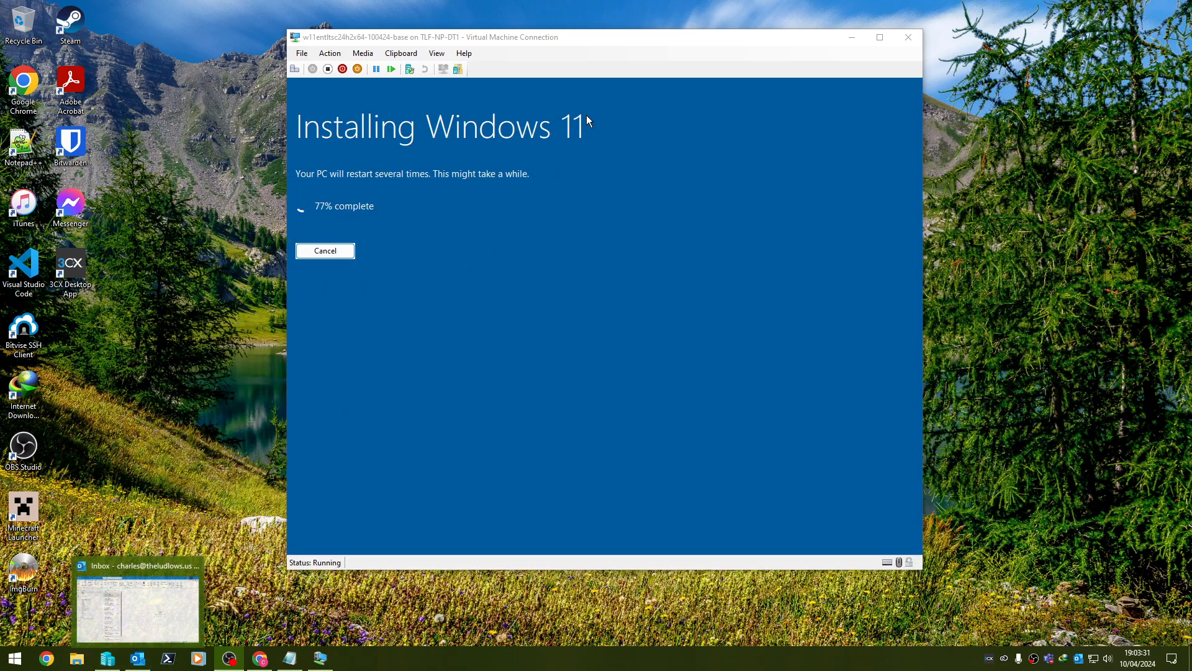
left_click(665, 88)
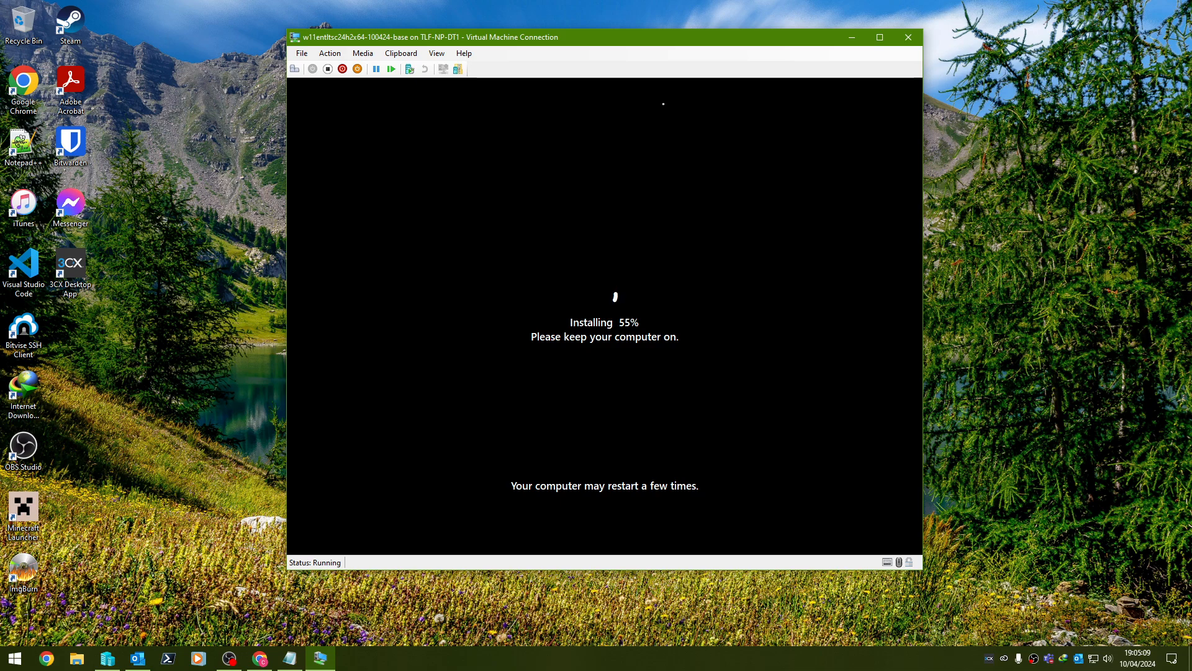
Select the 'manage-bde -off C:' line in the Notepad notes and move the window aside.
left_click(300, 665)
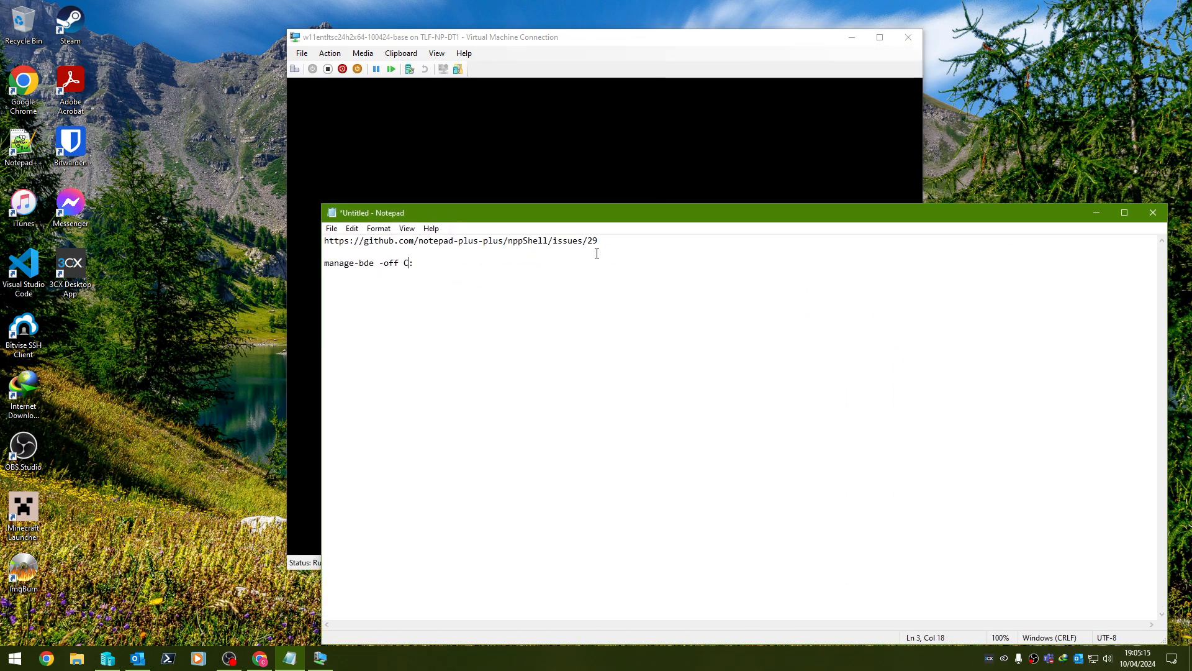
left_click_drag(598, 242, 324, 241)
left_click(463, 258)
left_click_drag(611, 211, 668, 279)
key("shift+Home")
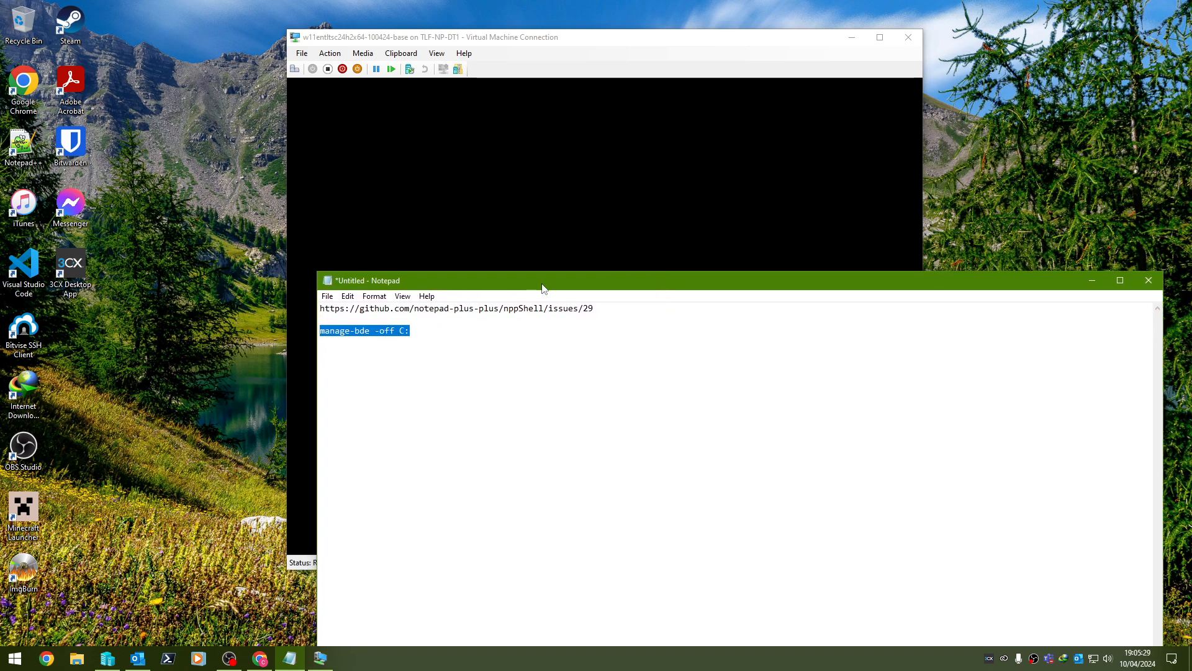
left_click_drag(545, 285, 1191, 205)
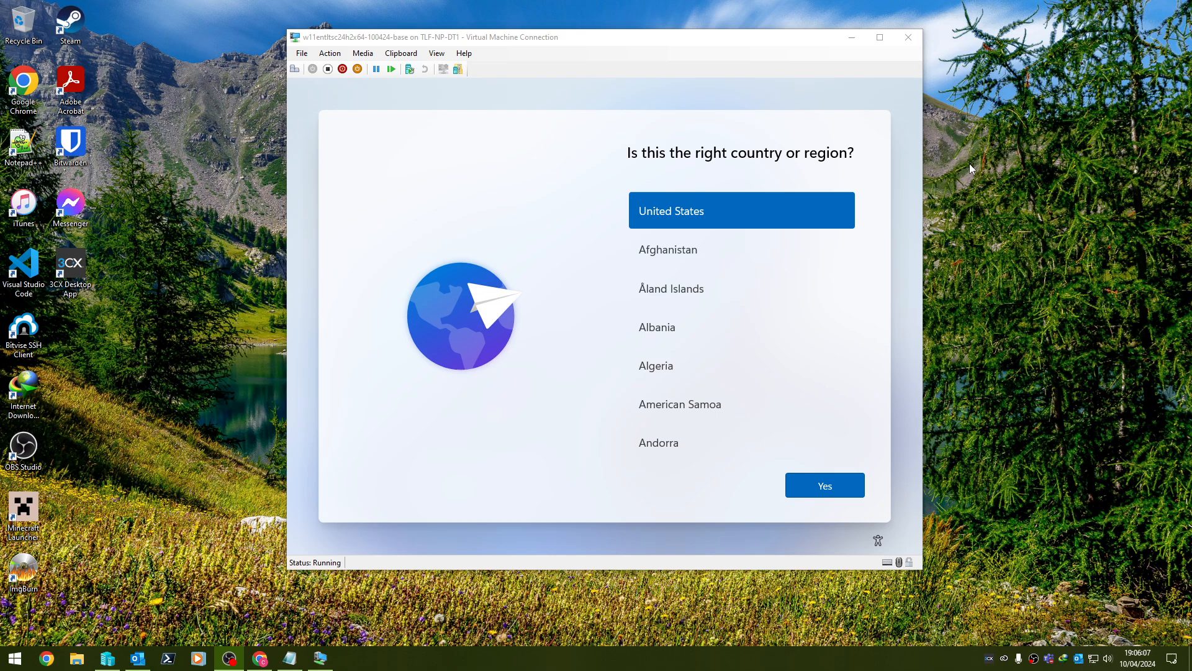
Skip the country-or-region screen into audit mode as the built-in Administrator.
left_click(552, 173)
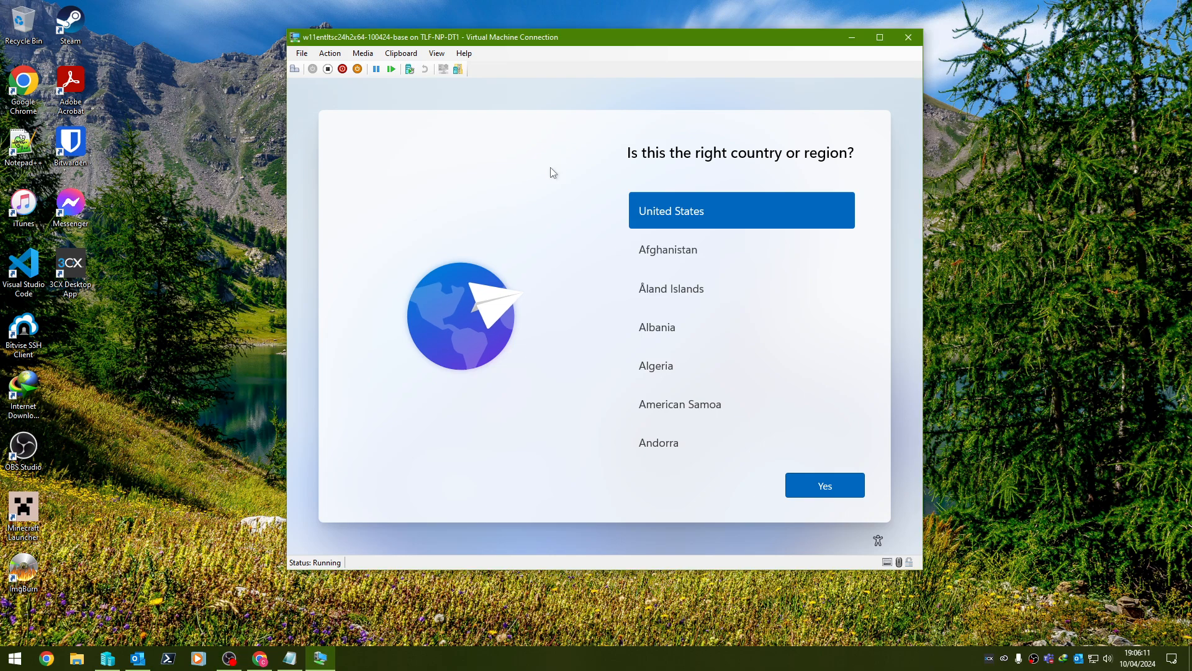
key("Return")
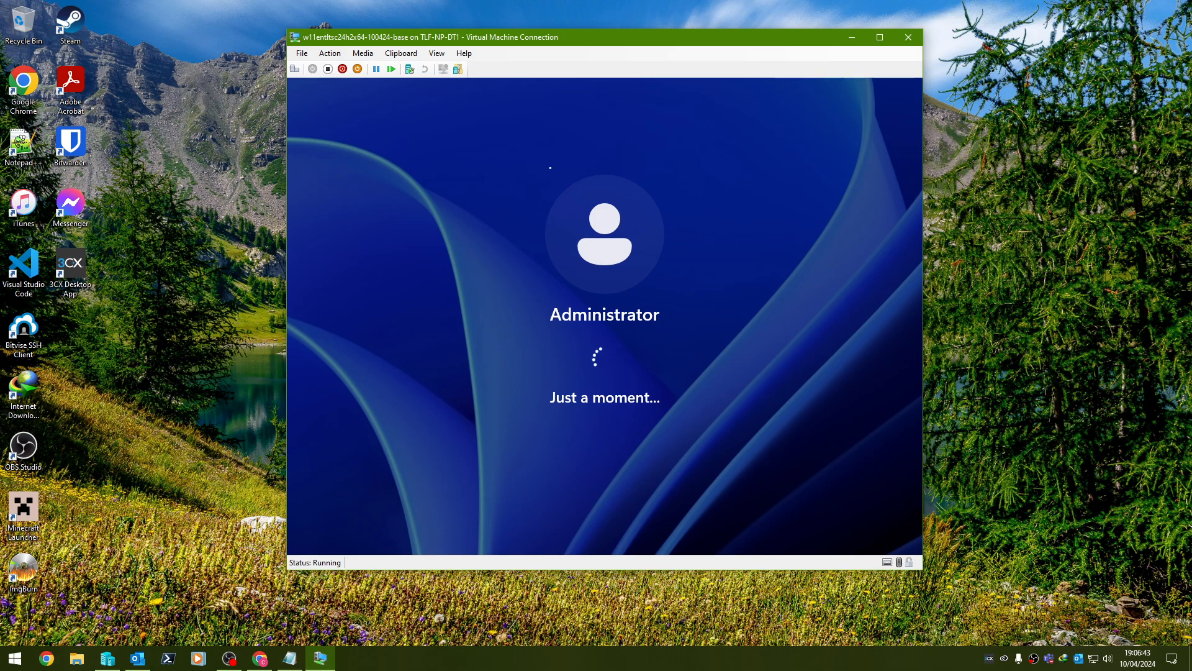
Focus the VM window and launch Windows PowerShell (Admin) from the Start button's quick menu.
left_click(290, 658)
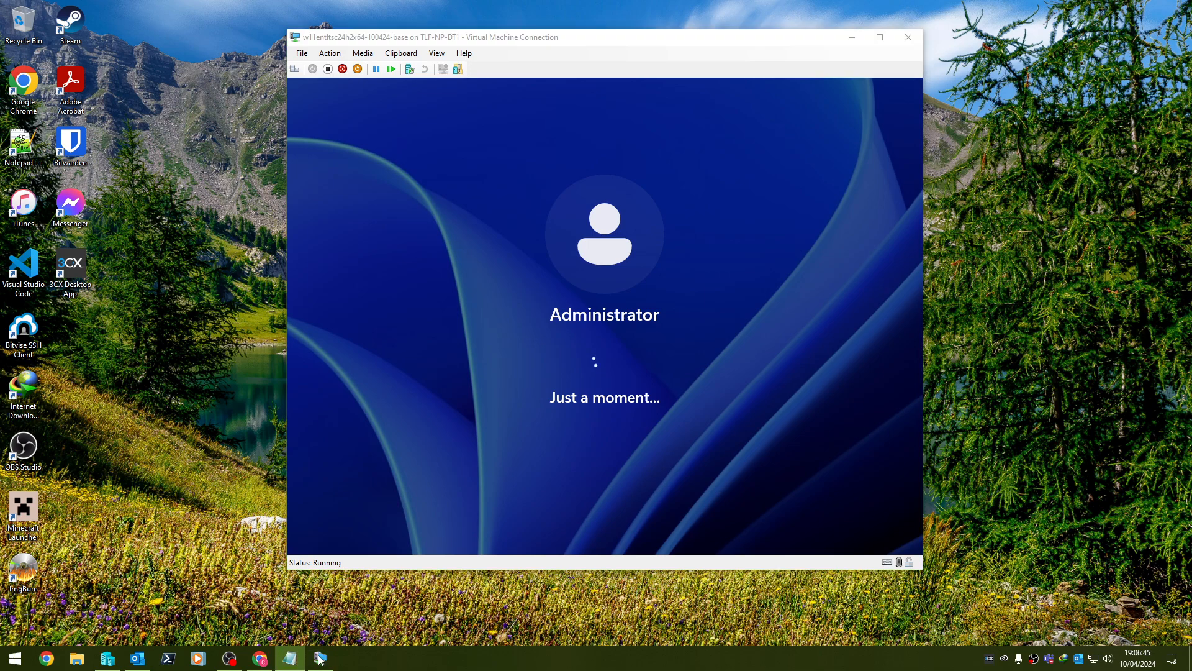
left_click(674, 64)
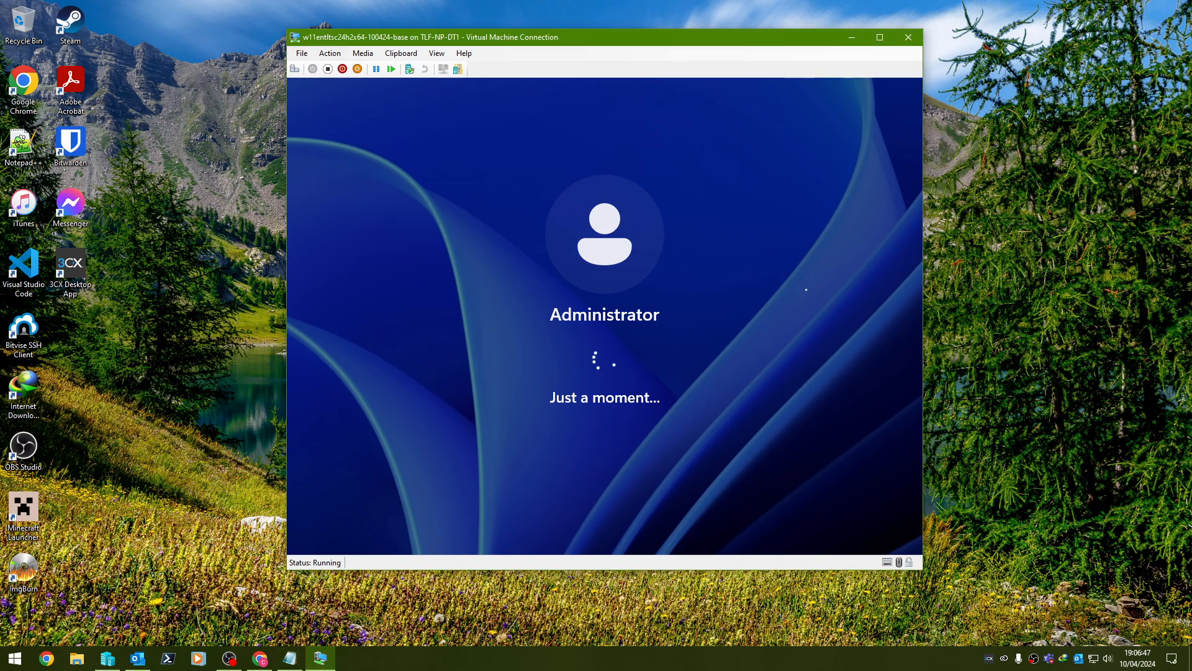
key("alt+Tab")
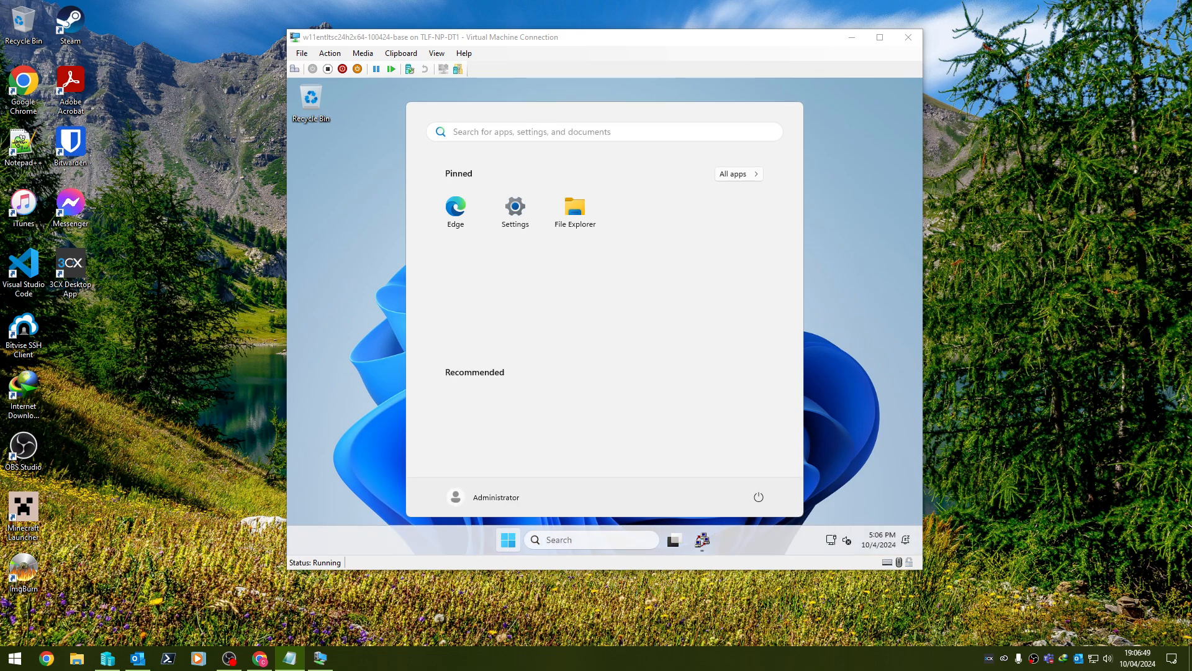
left_click(693, 490)
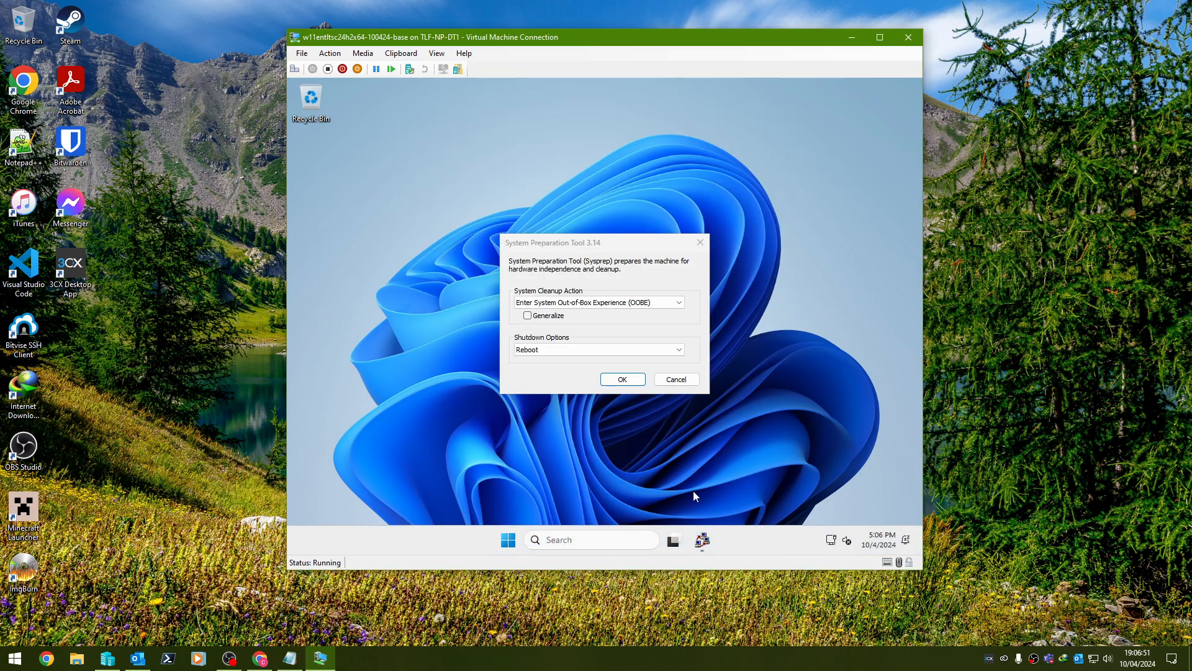
right_click(508, 540)
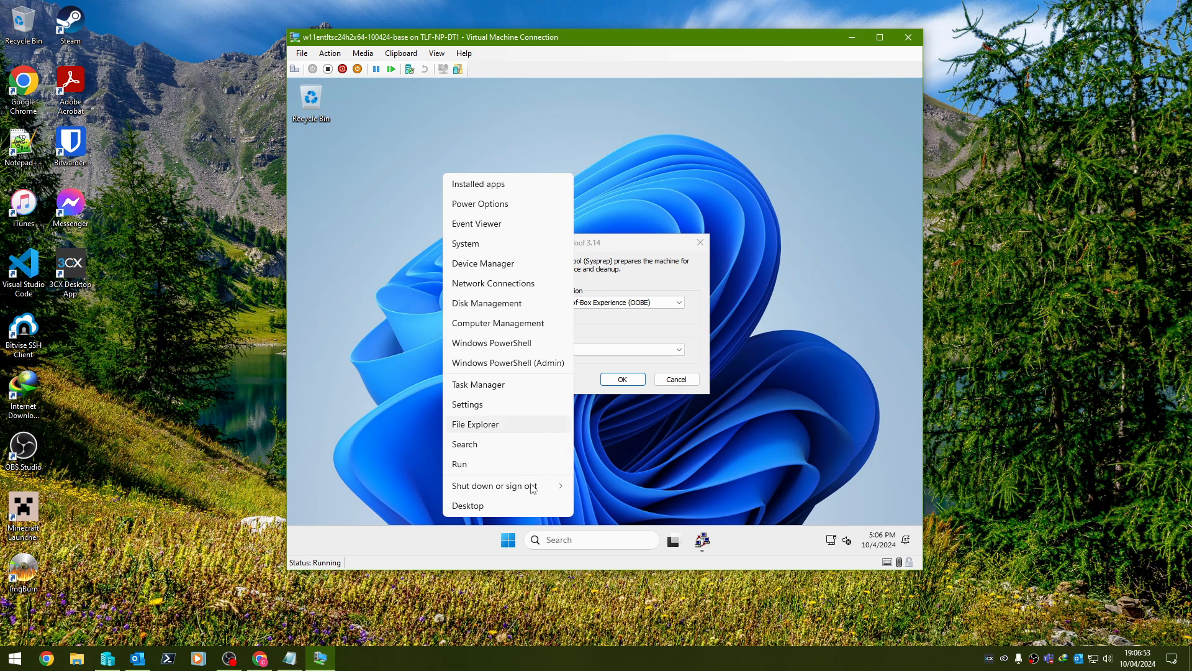
left_click(540, 366)
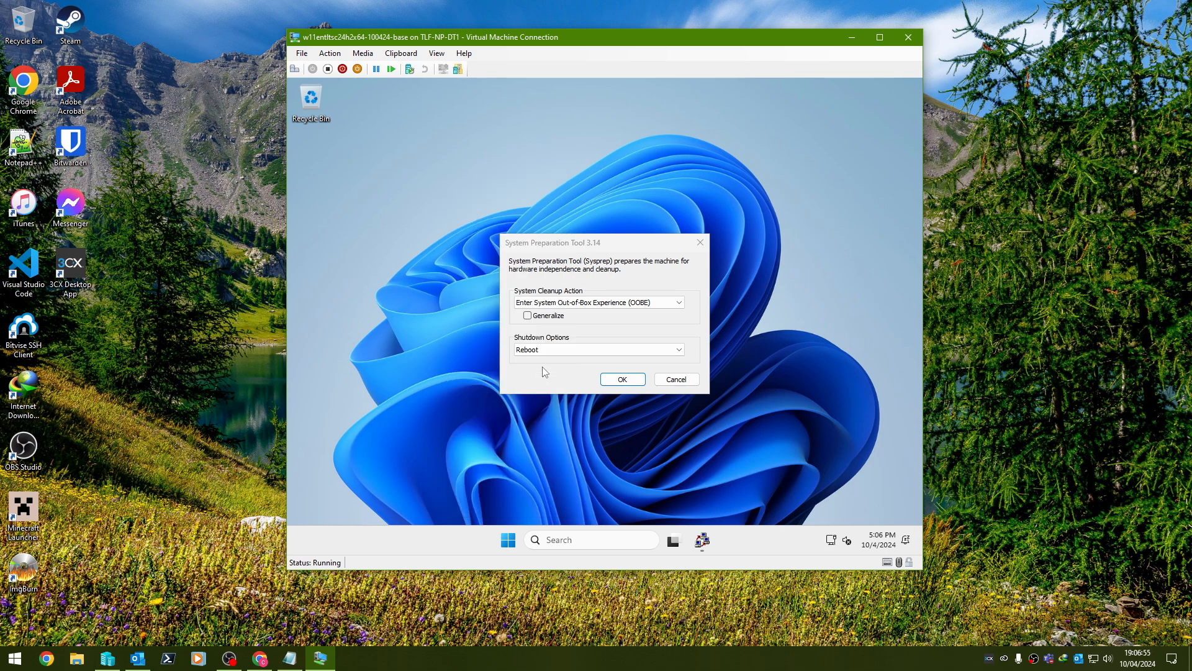
left_click(494, 540)
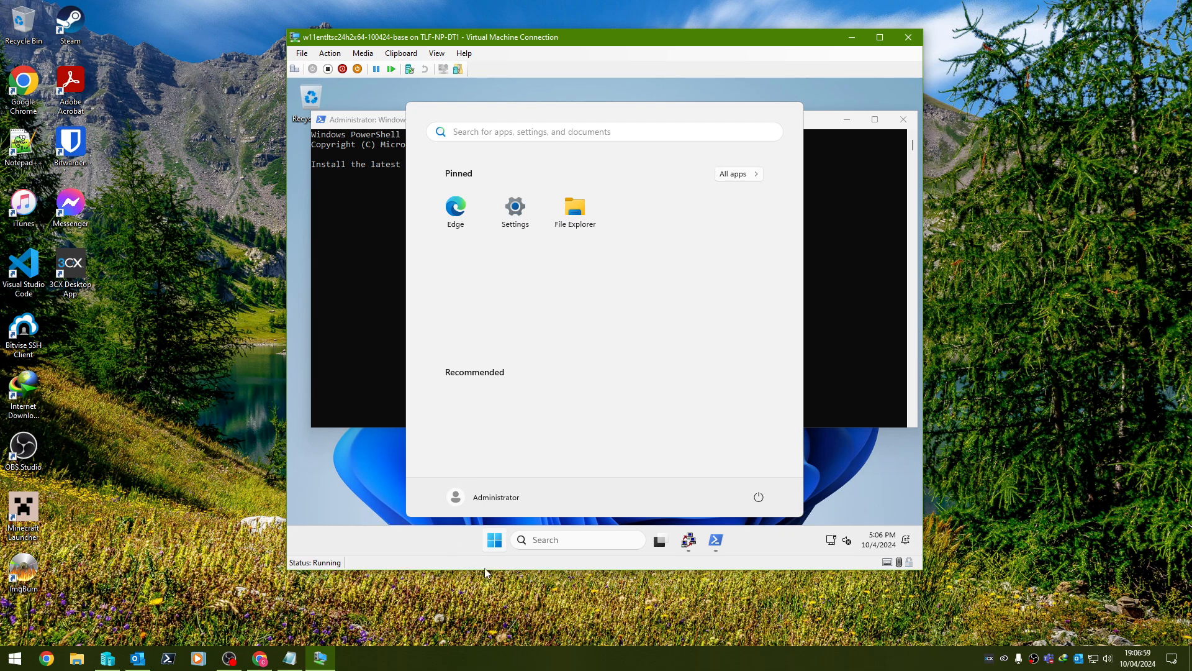
Open BitLocker Drive Encryption from Control Panel, launched via Run with 'control' in small-icons view.
right_click(494, 540)
left_click(445, 464)
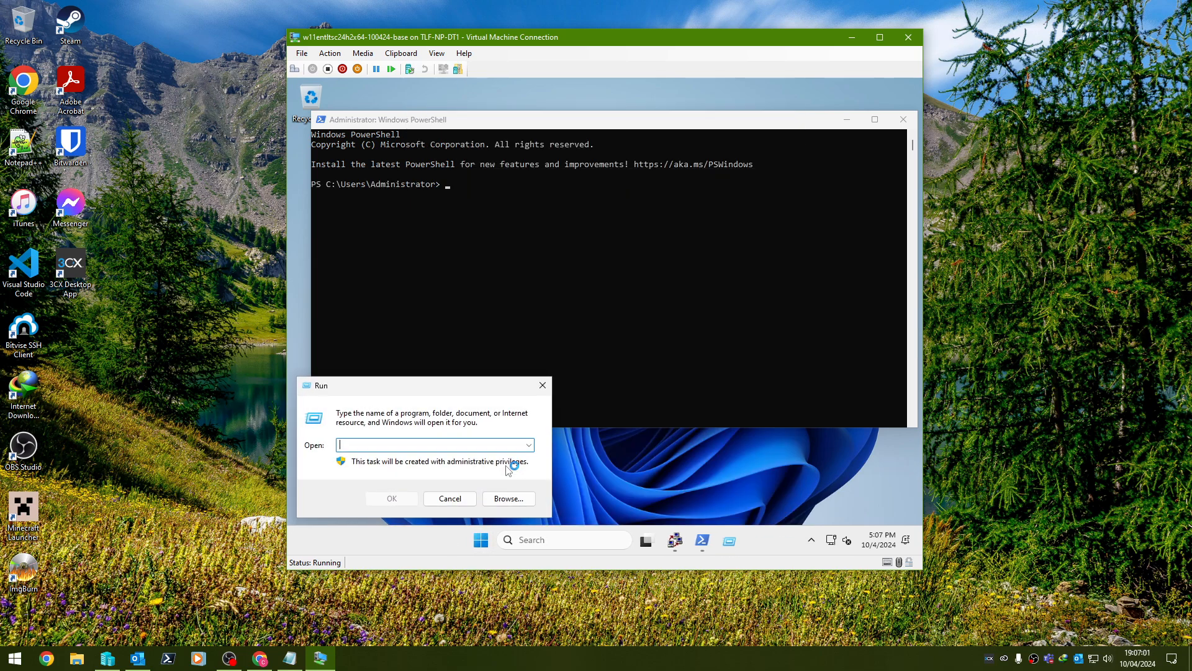
type("control")
key("Return")
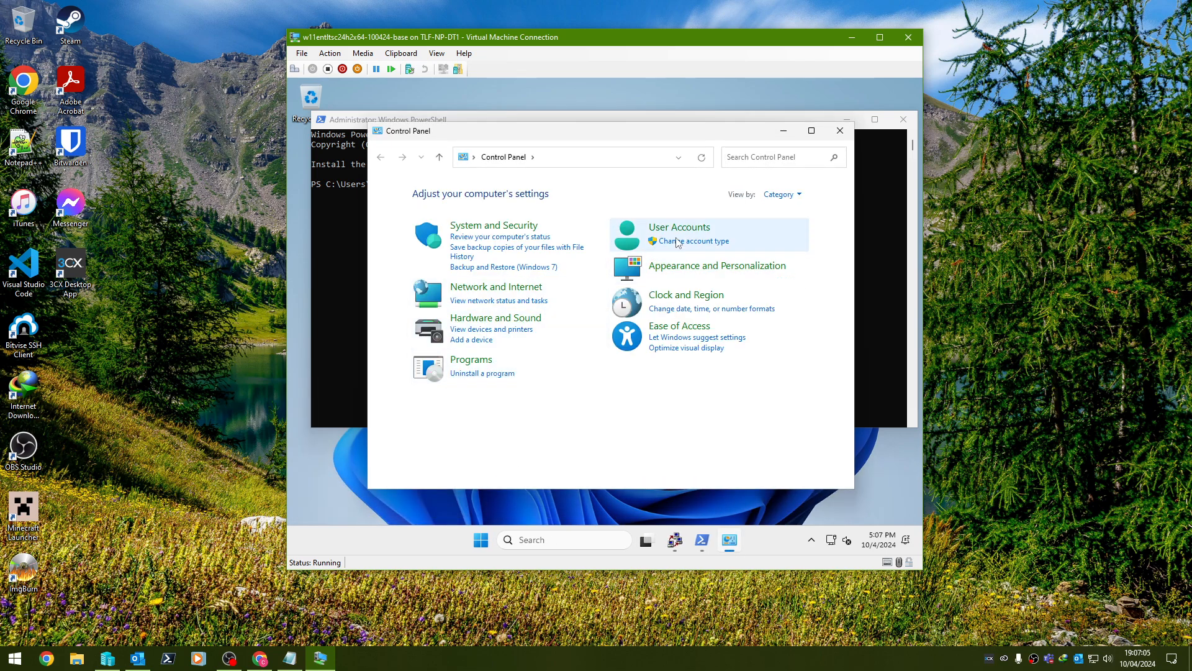
left_click(778, 195)
left_click(775, 244)
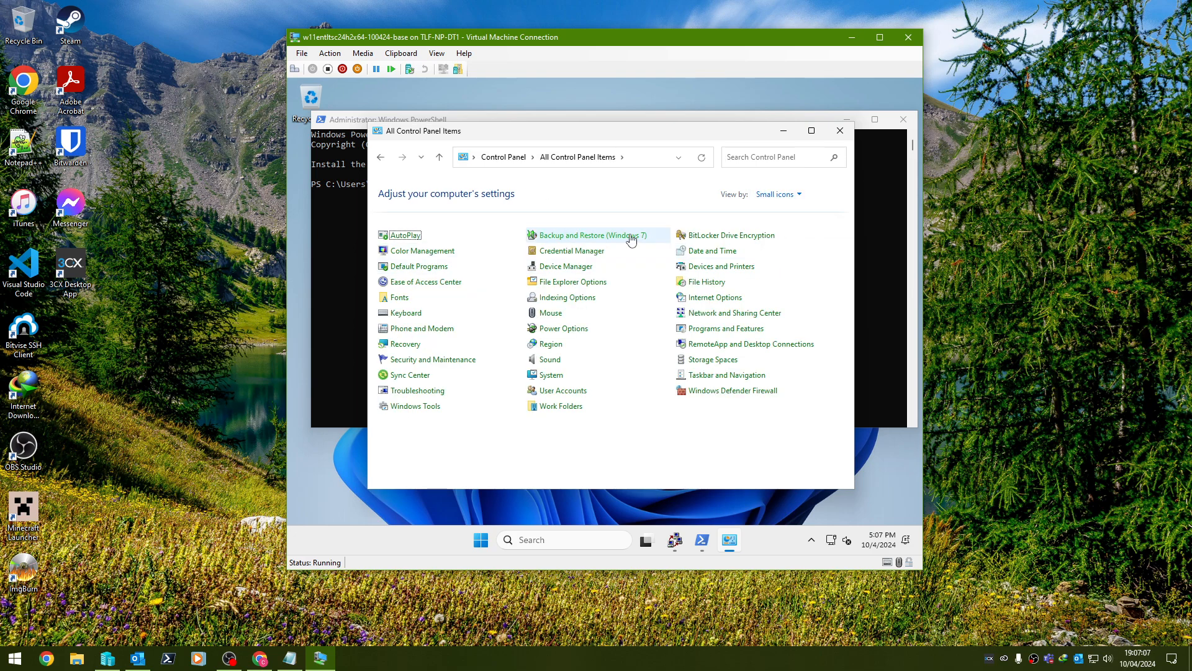
key("Return")
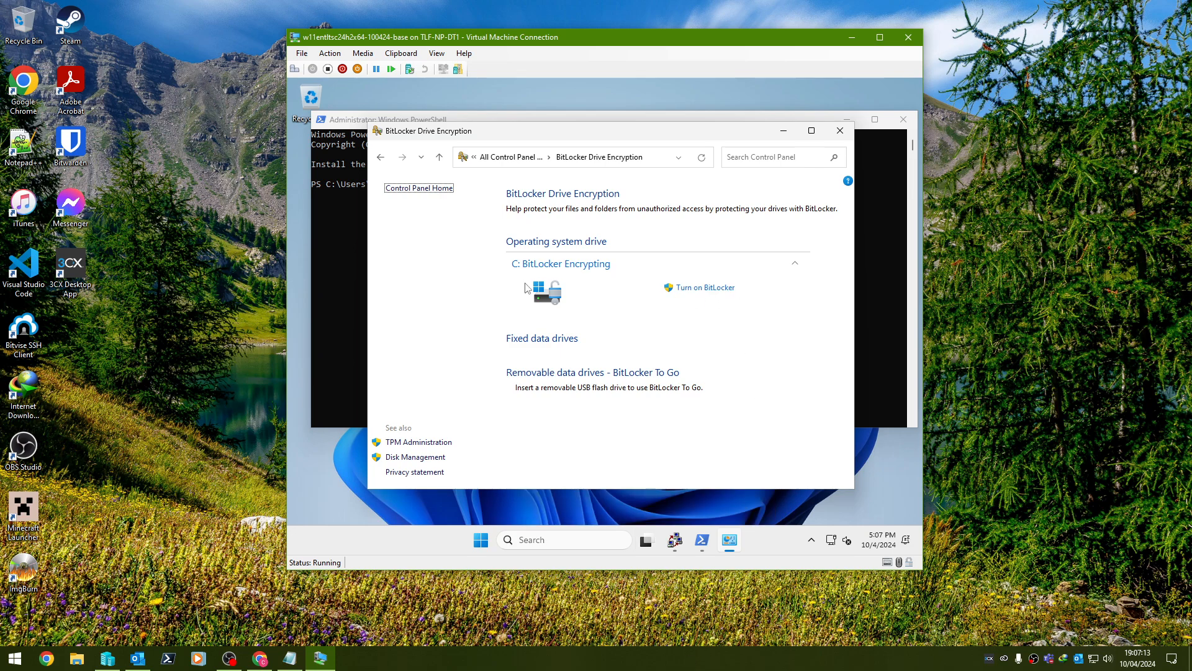
Run manage-bde -off C: in the admin PowerShell to start decrypting drive C:.
left_click(908, 193)
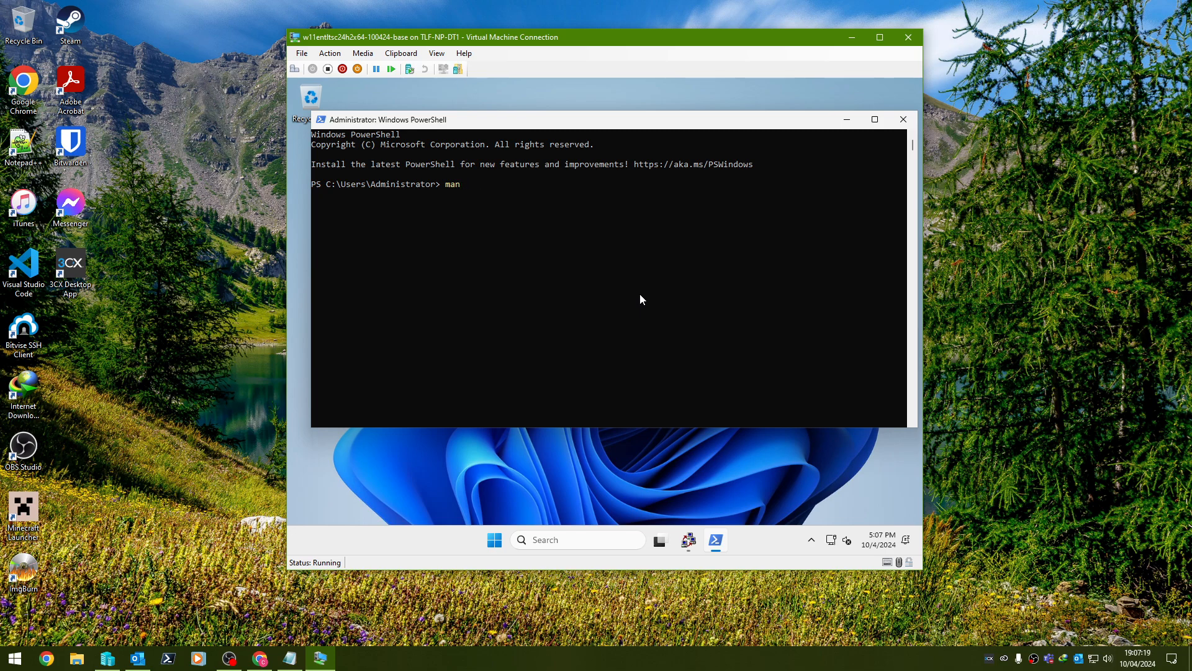
type("manage-bde -off C:")
key("Return")
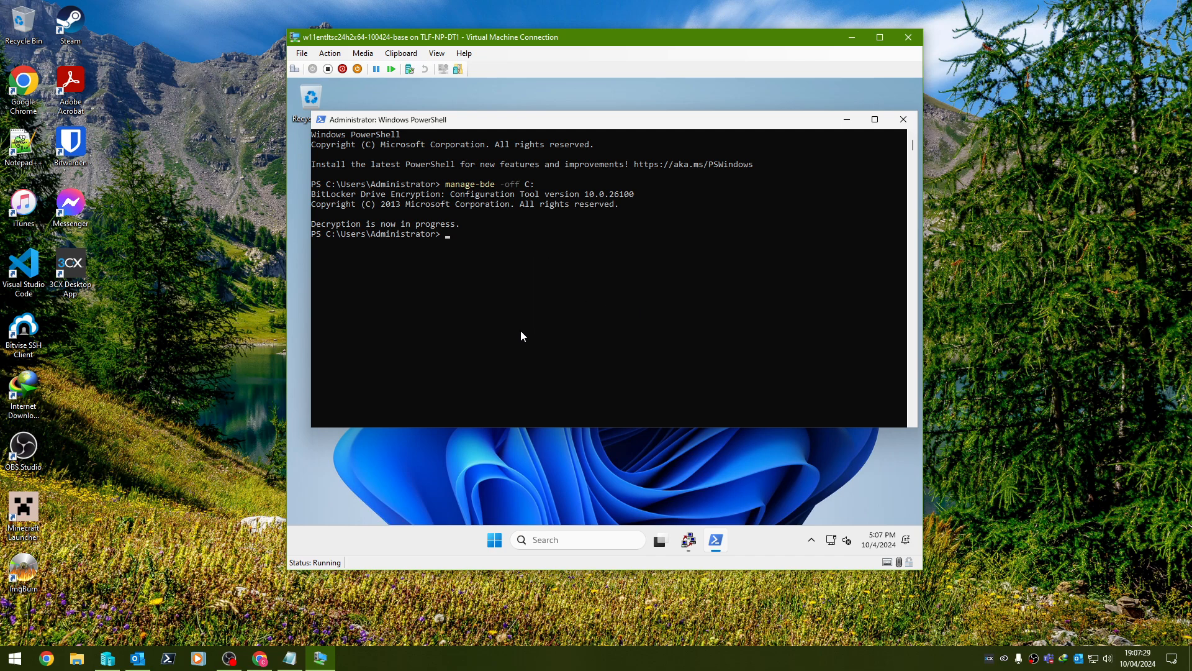
left_click(494, 542)
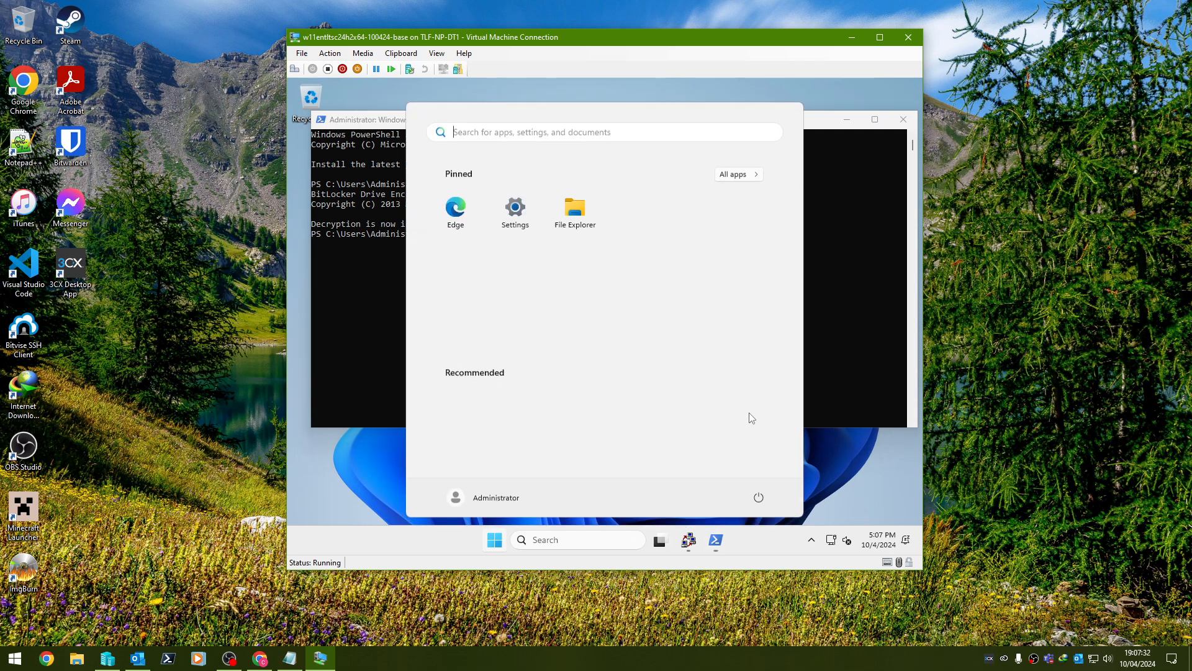
Uninstall Microsoft Edge through Control Panel's Programs and Features, then close the program list.
left_click(680, 130)
type("cont")
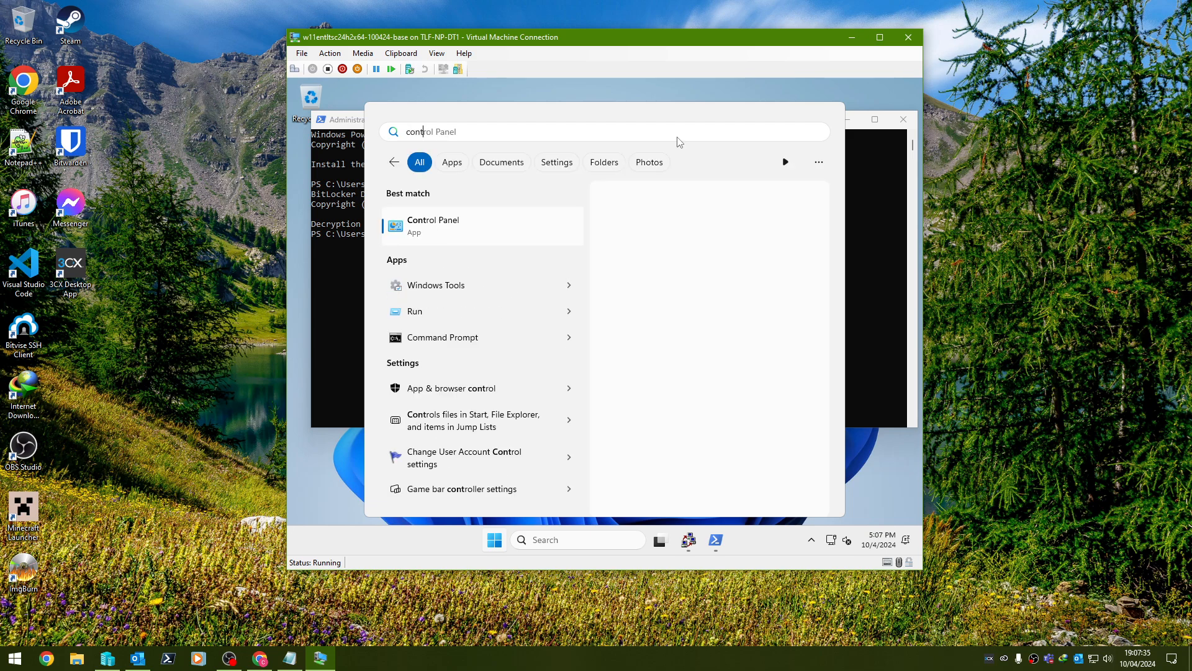
key("Return")
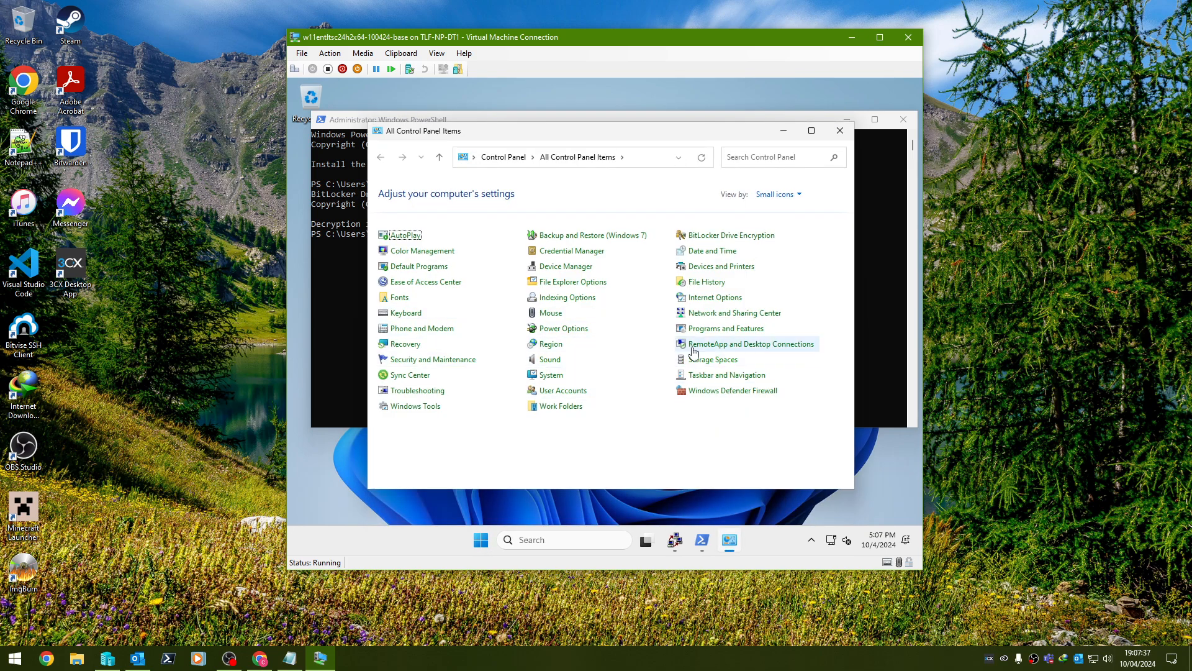
left_click(714, 329)
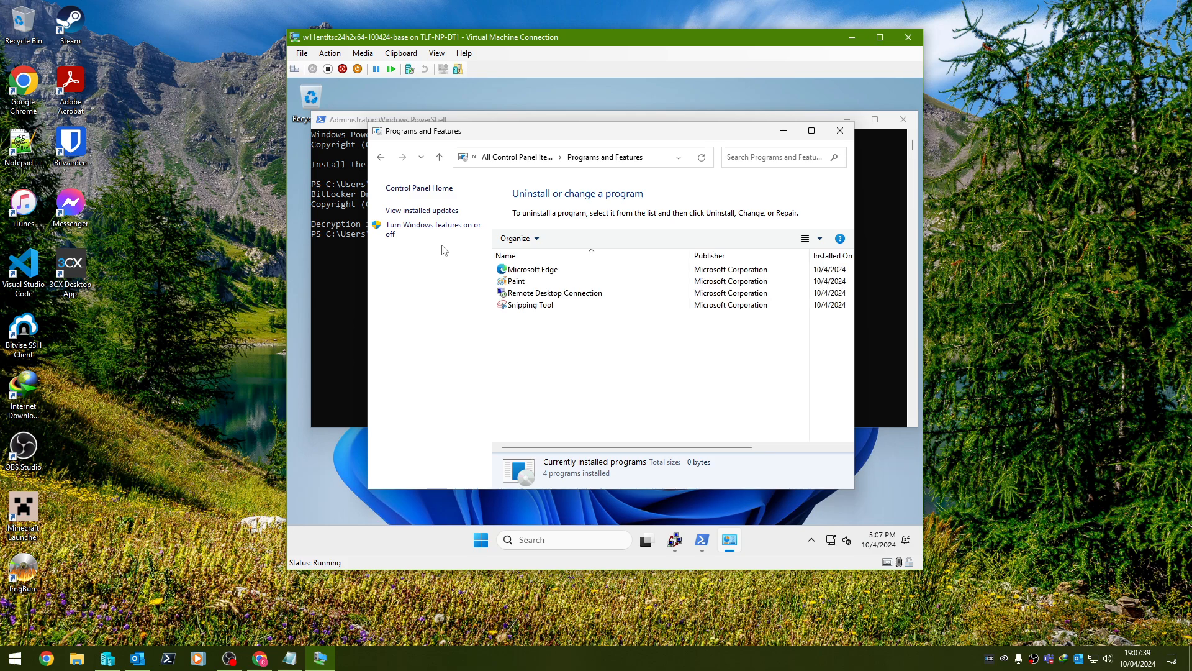
left_click(525, 270)
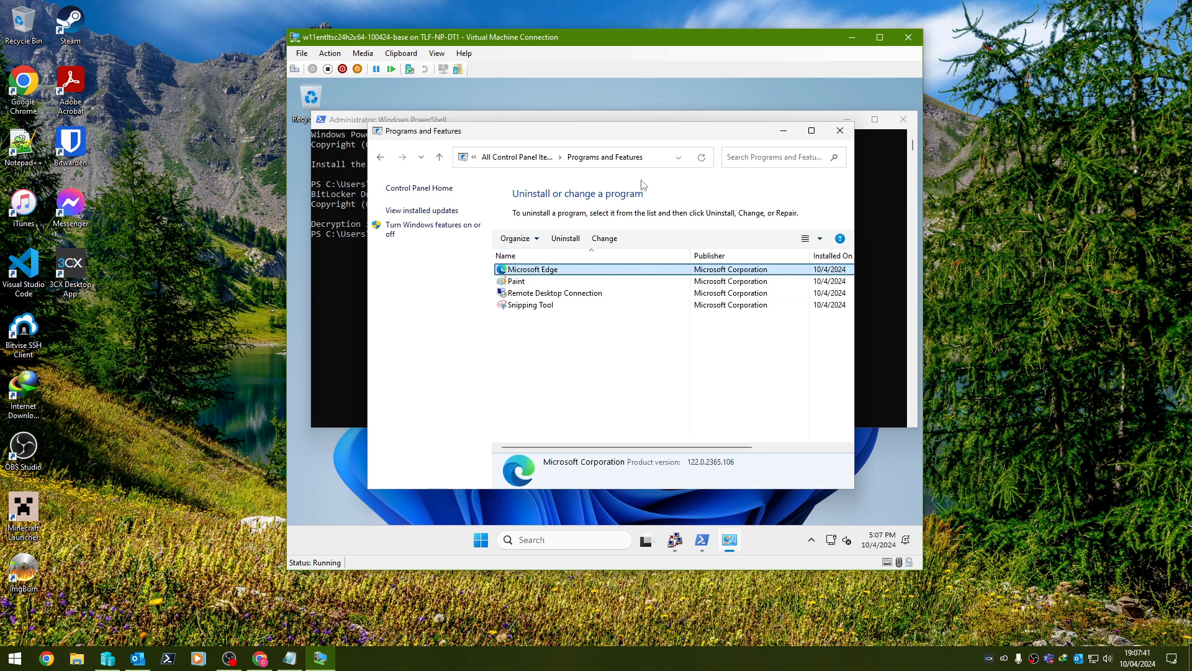
left_click(566, 239)
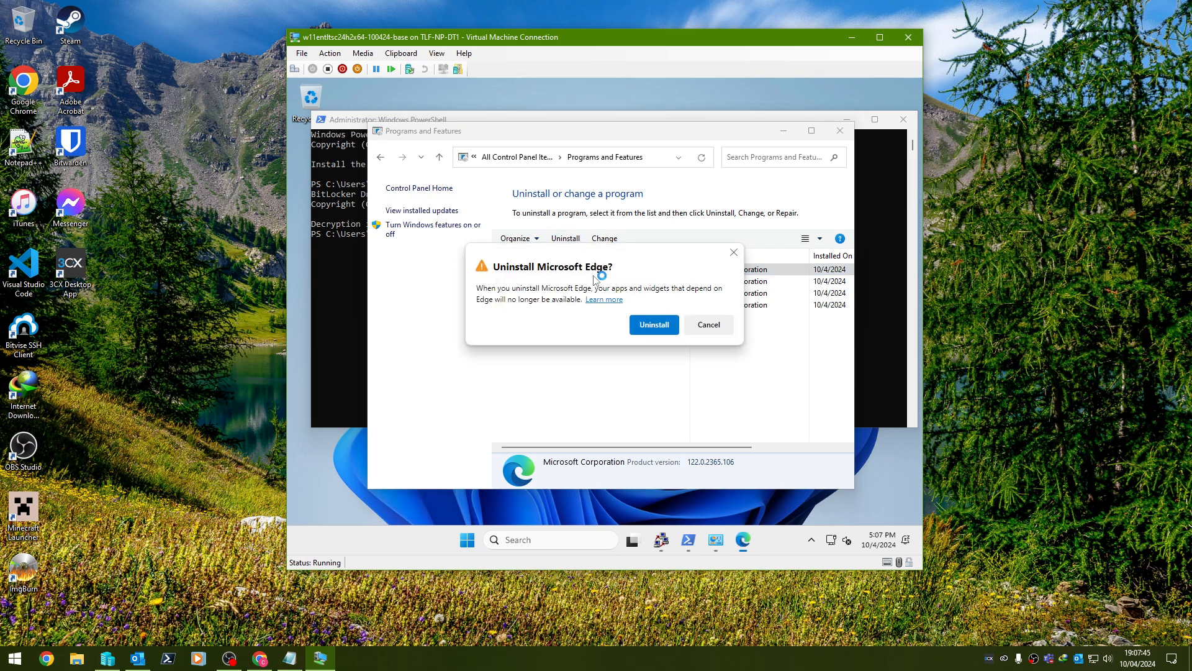
left_click(652, 329)
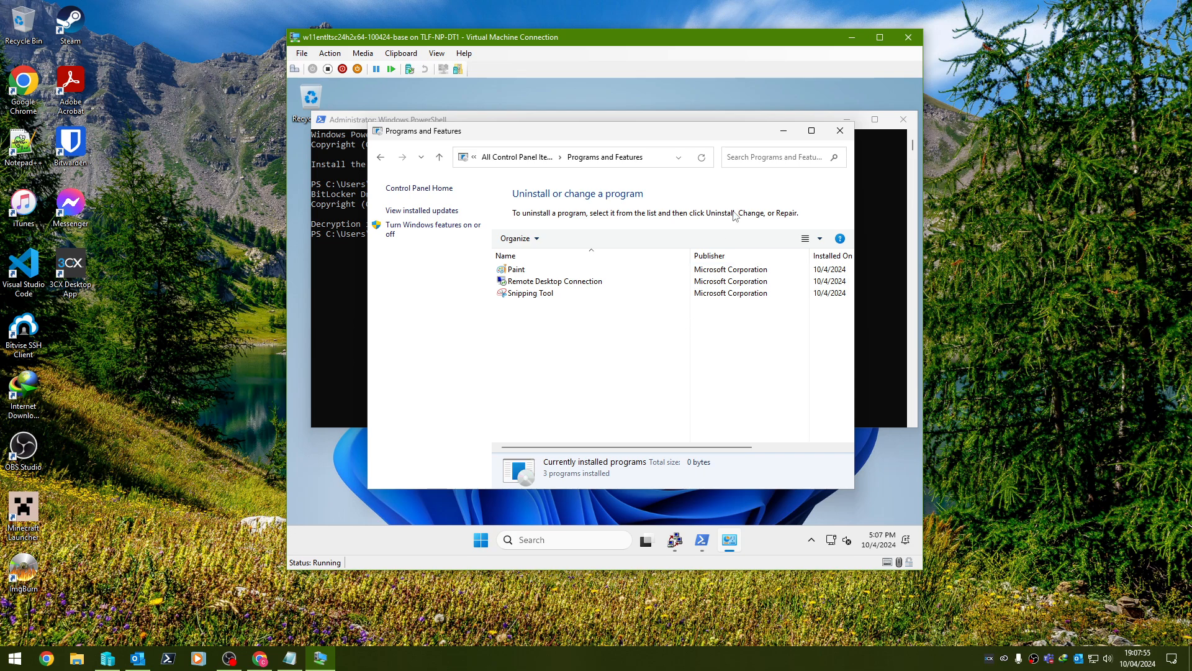
left_click(839, 133)
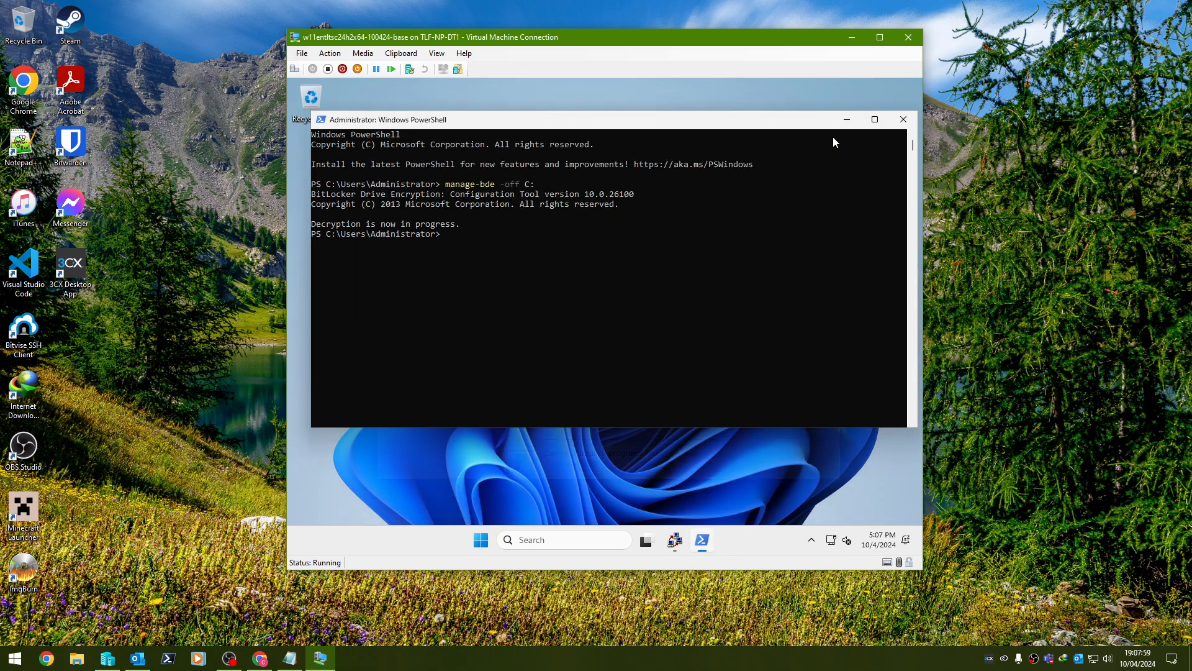
Close the VM's PowerShell window.
left_click(893, 126)
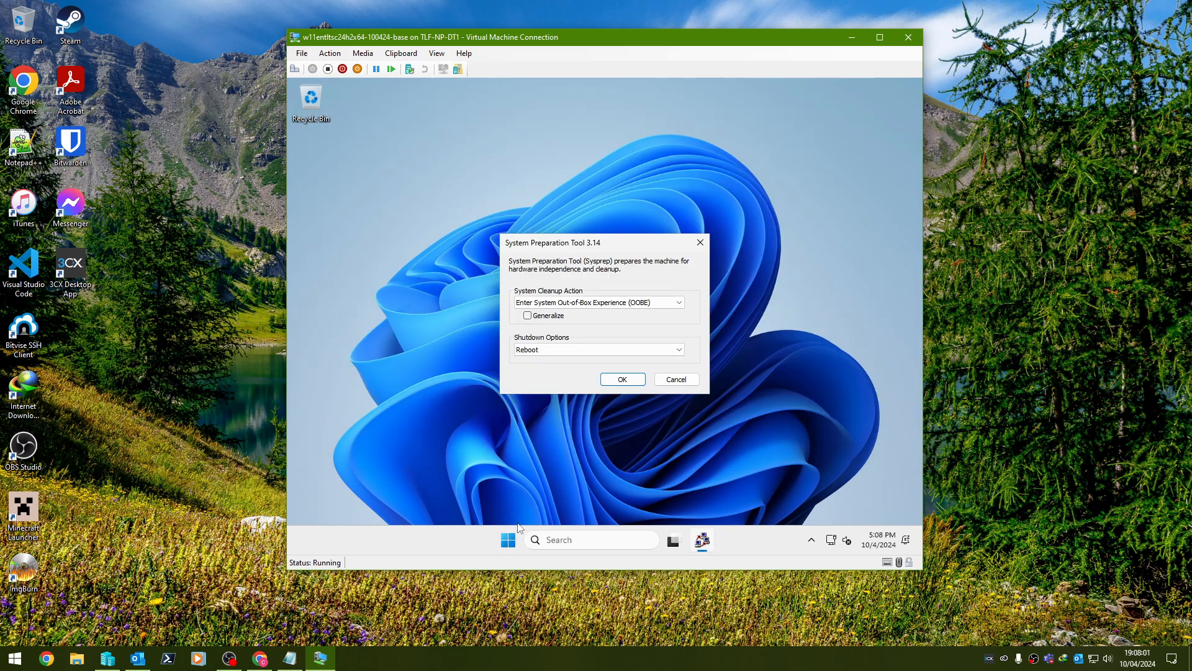
key("super")
left_click(357, 212)
Insert 7zip-notepadplusplus-chrome.iso from Other ISOs into the VM's DVD drive and open File Explorer.
left_click(363, 54)
mouse_move(373, 67)
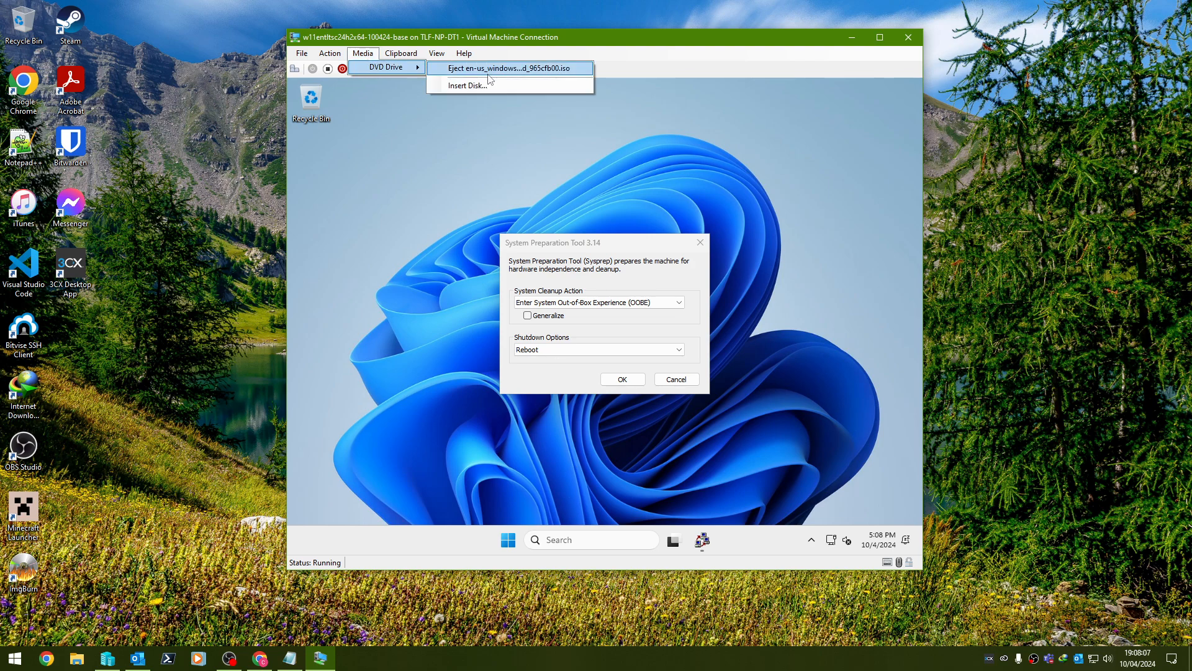
left_click(471, 87)
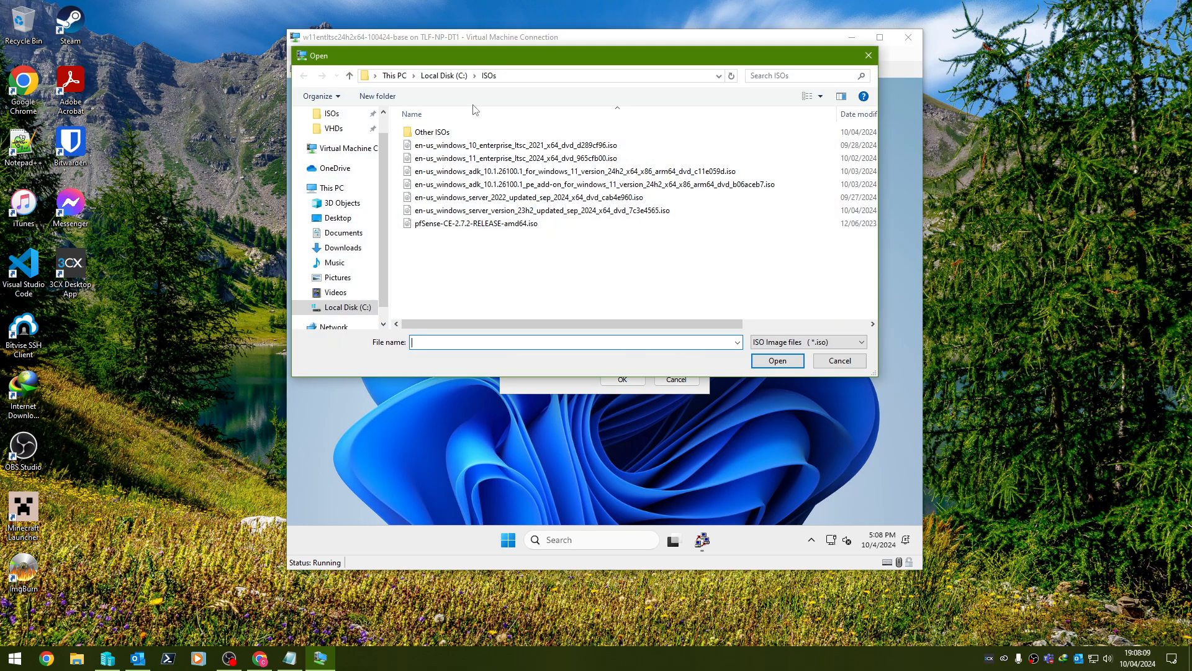
double_click(478, 135)
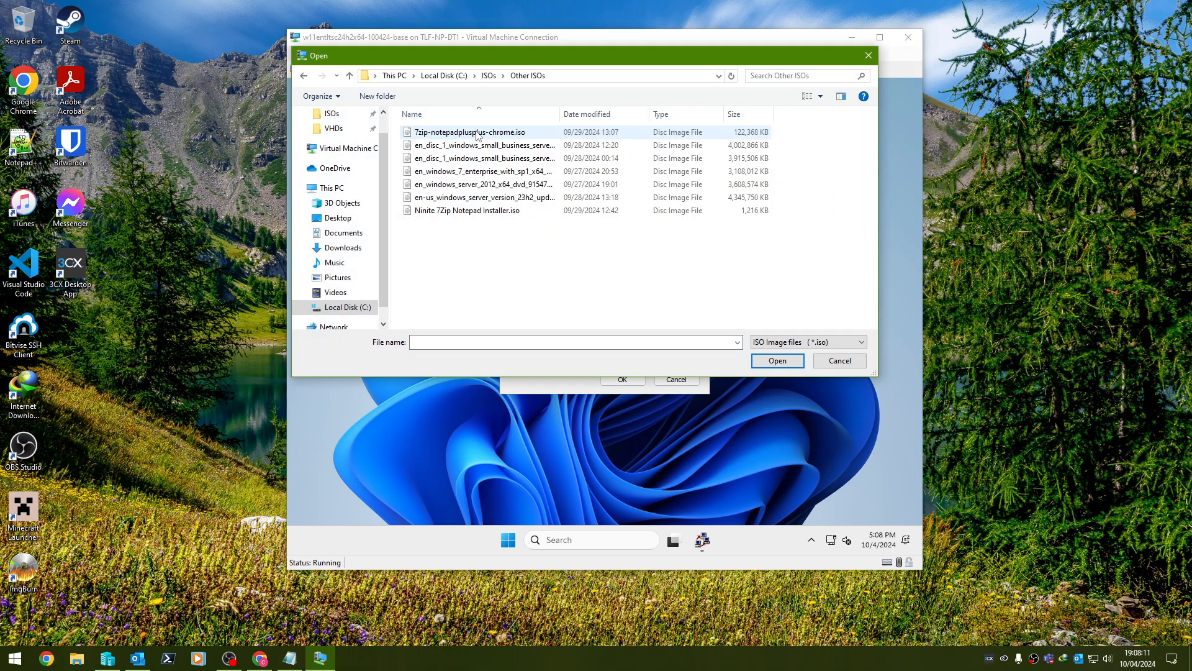
double_click(478, 144)
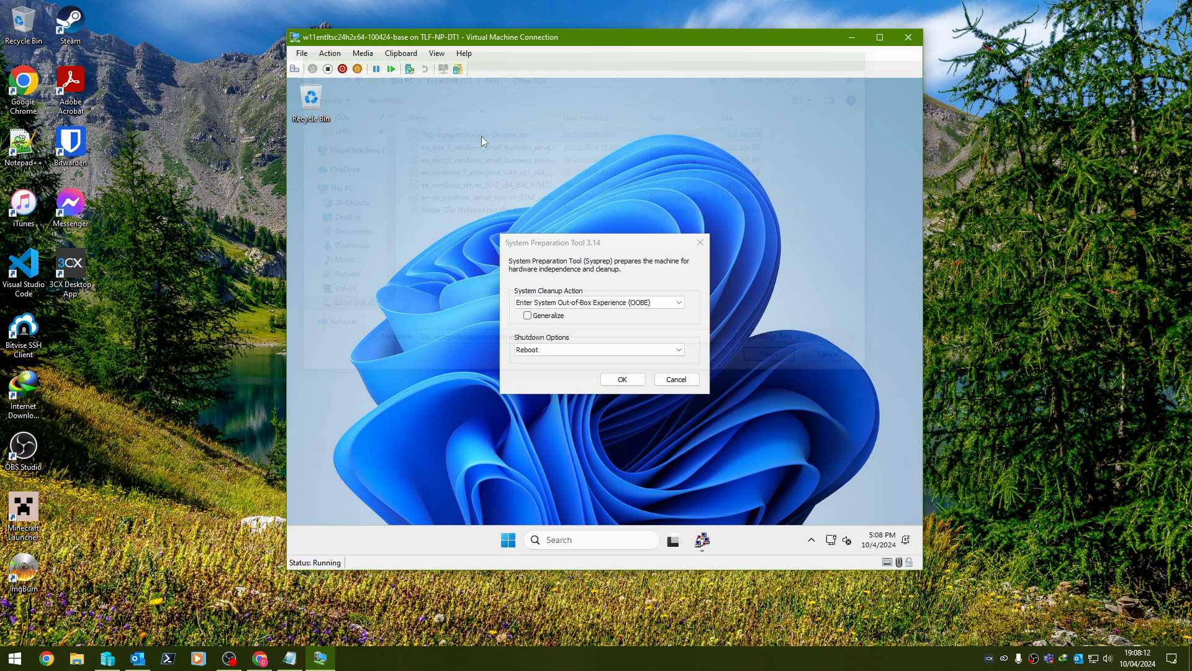
left_click(508, 540)
left_click(527, 217)
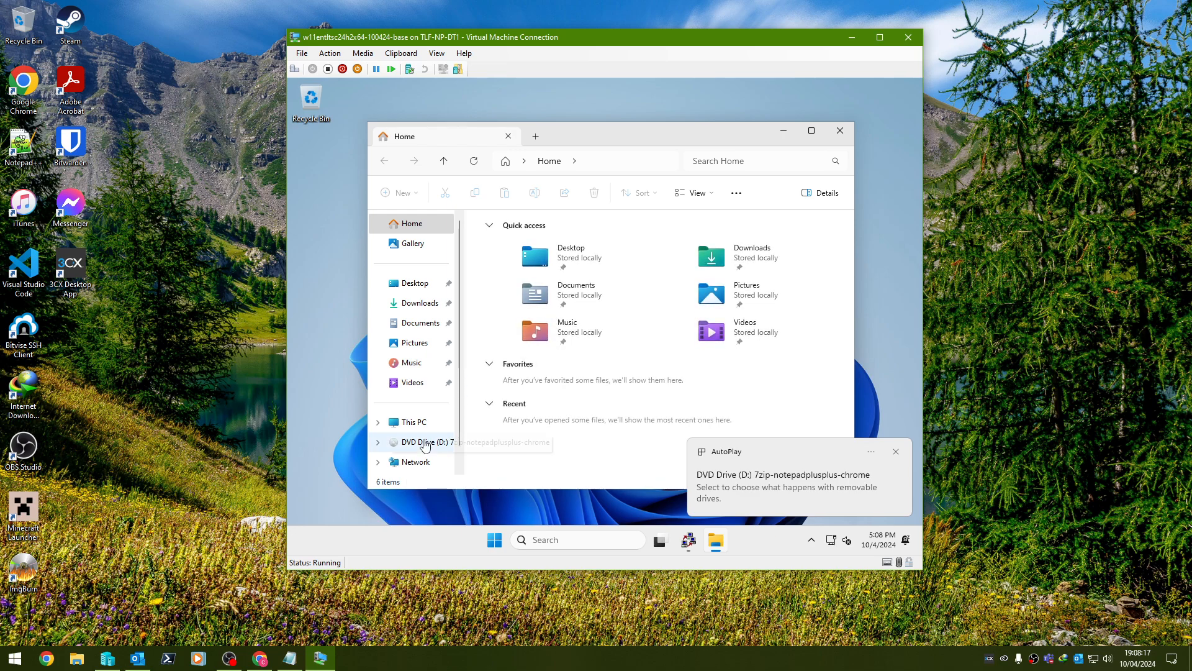
Run the Google Chrome enterprise installer from DVD Drive (D:) and keep the security tray icon visible.
left_click(427, 442)
double_click(565, 241)
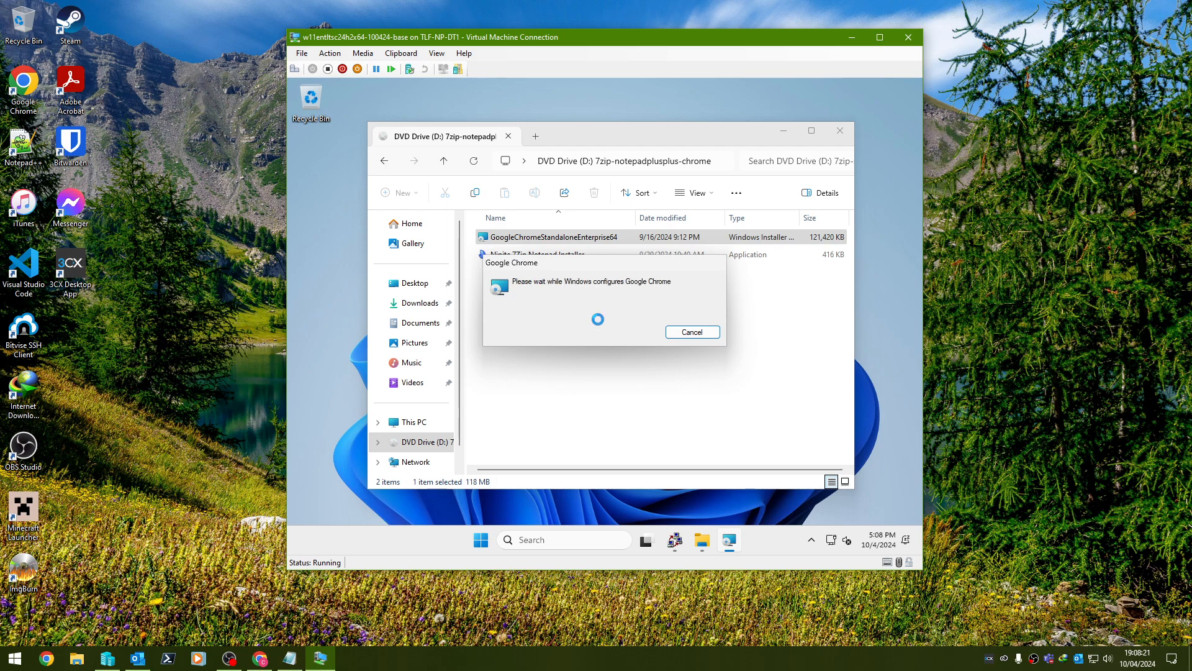
left_click(811, 539)
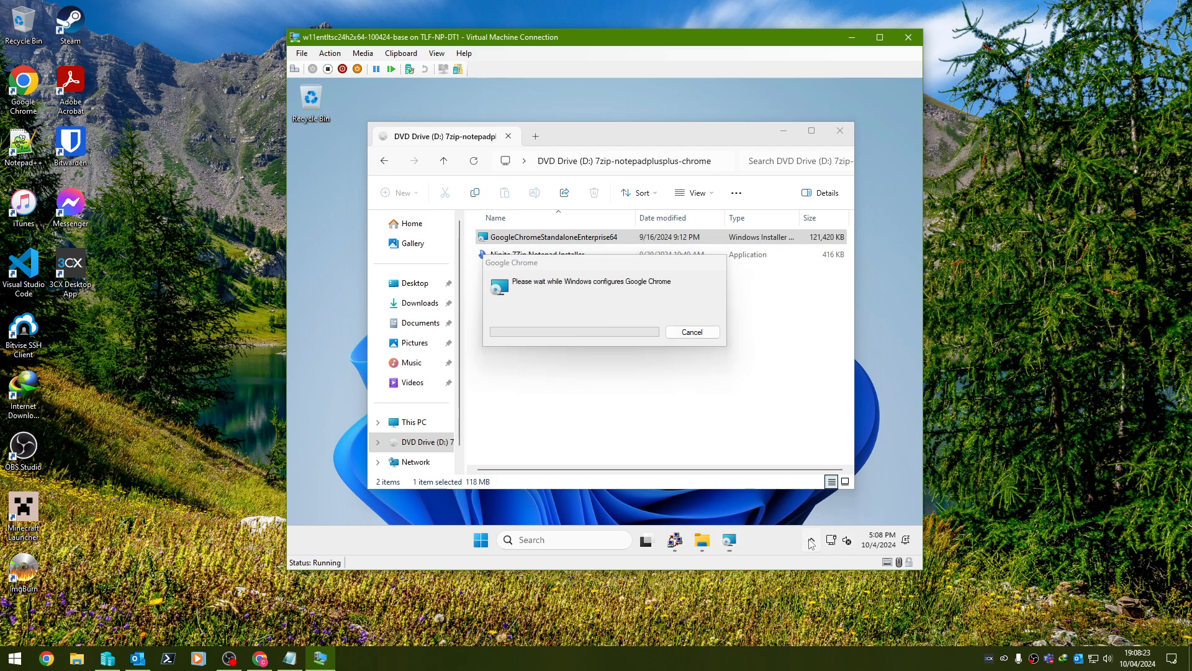
left_click_drag(812, 501, 793, 536)
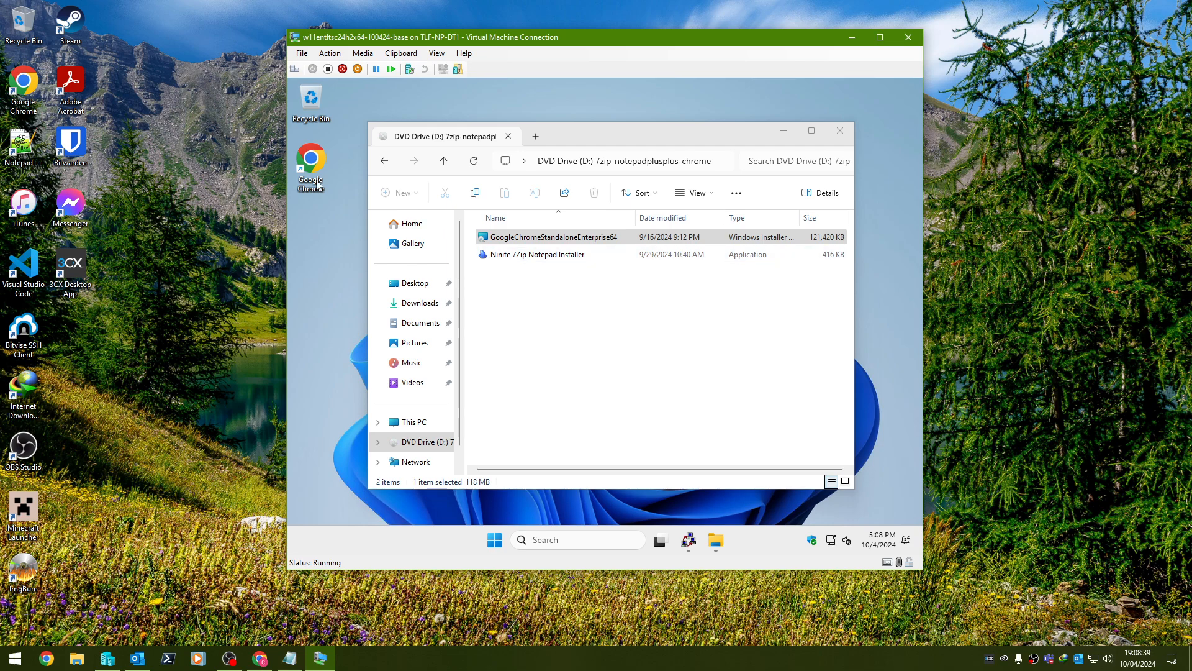
Install 7-Zip and Notepad++ with the Ninite installer, then close Ninite and File Explorer.
double_click(661, 256)
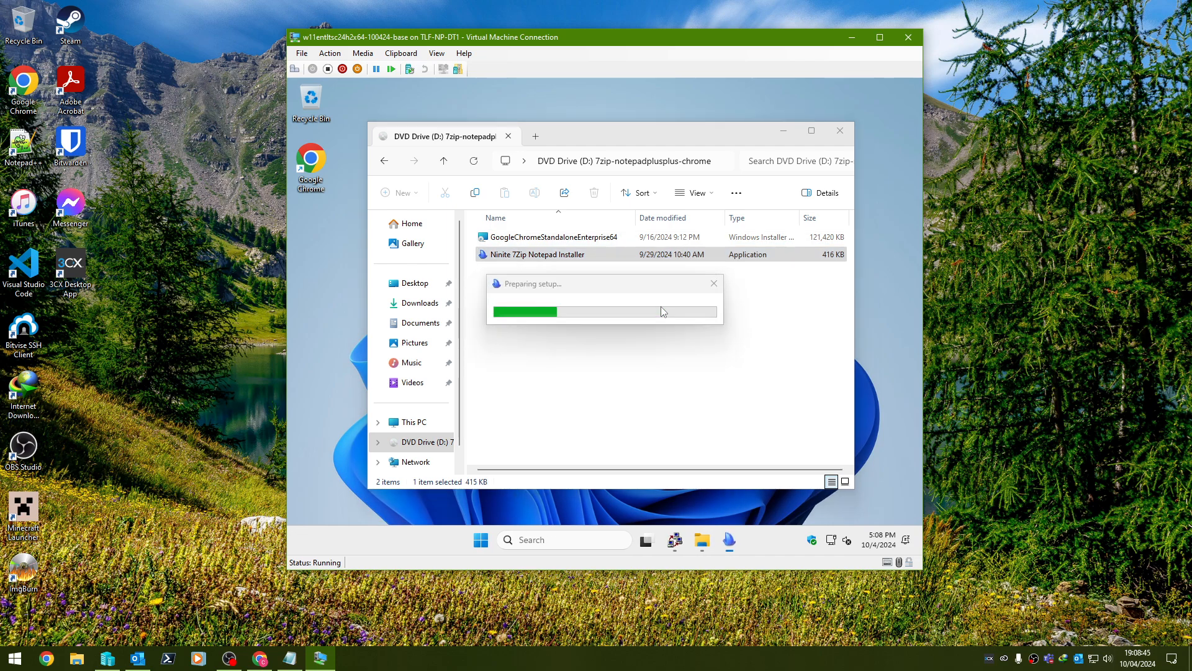
left_click(459, 267)
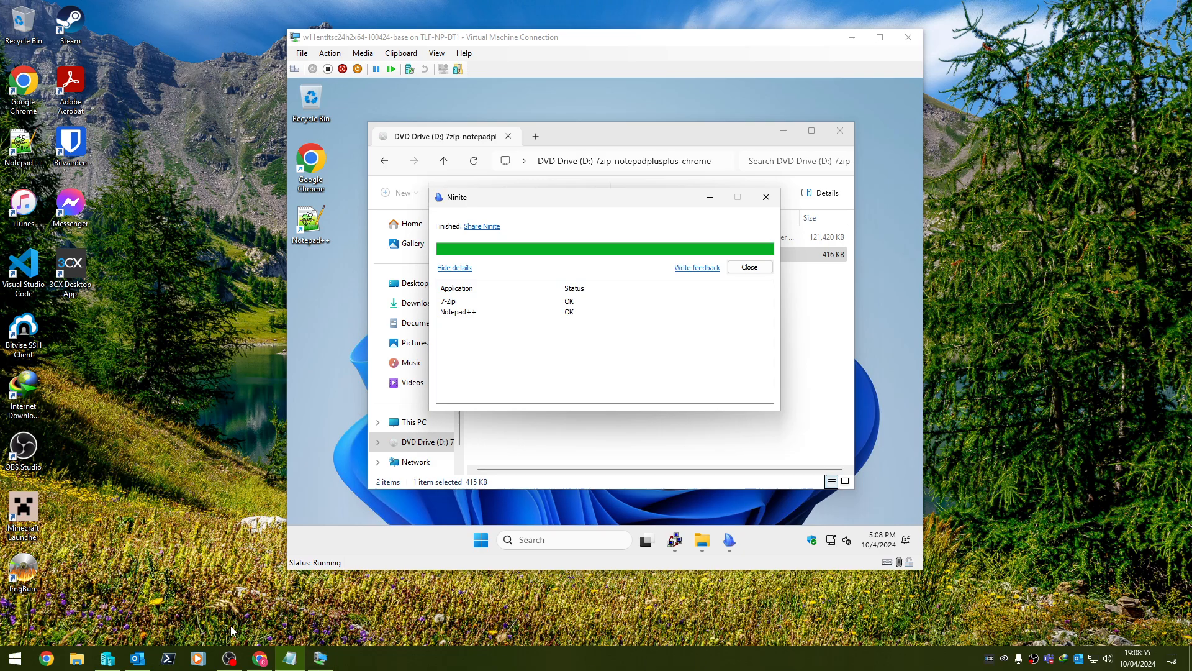
left_click(260, 659)
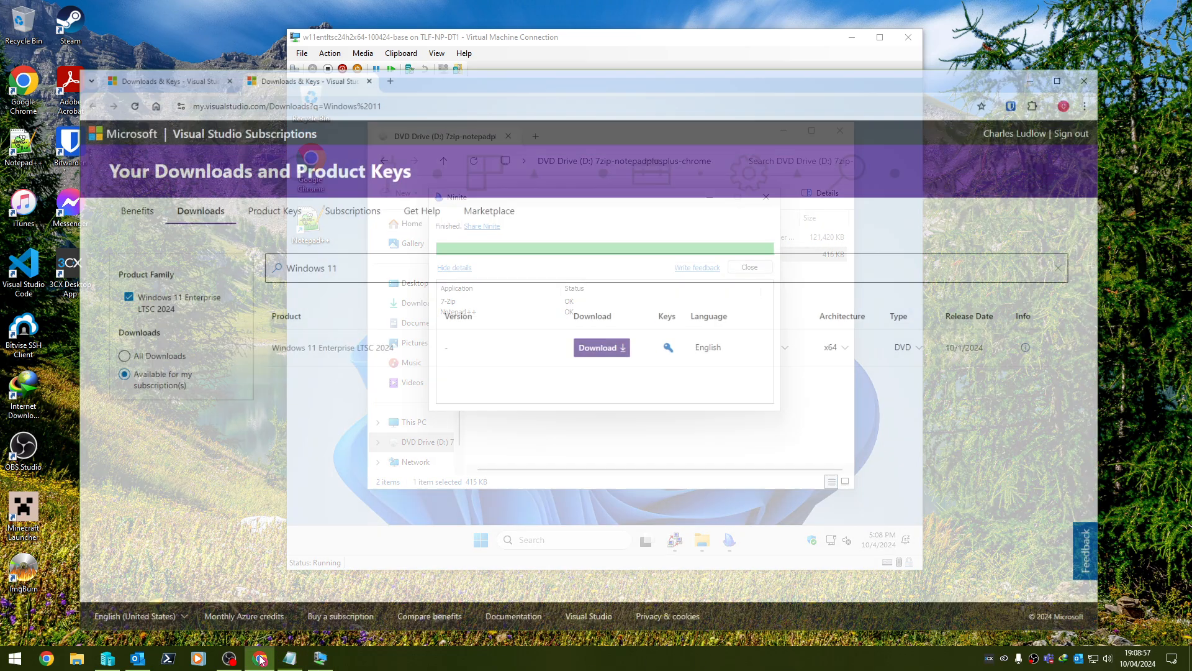
left_click(260, 659)
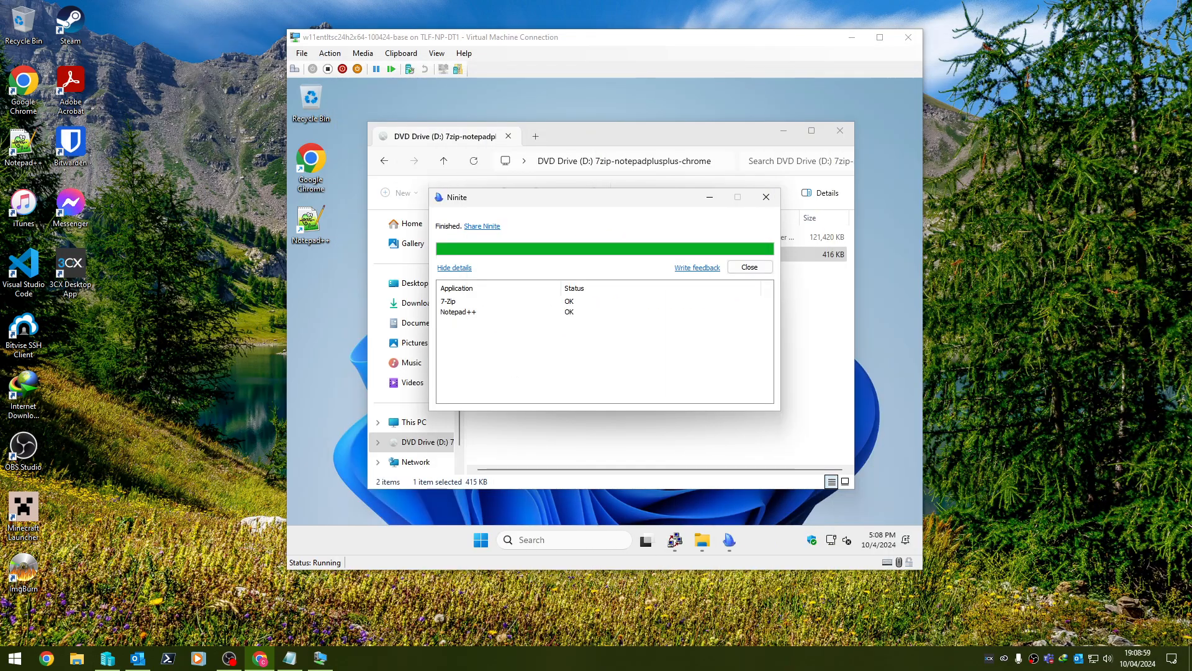
left_click(578, 233)
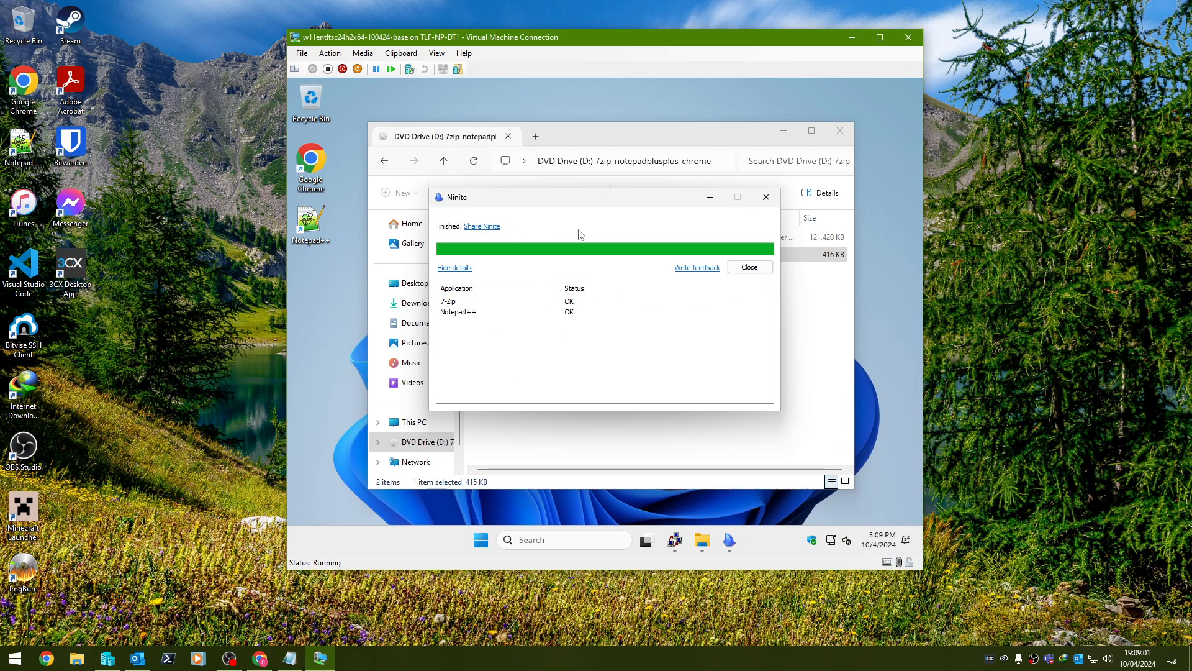
left_click(755, 270)
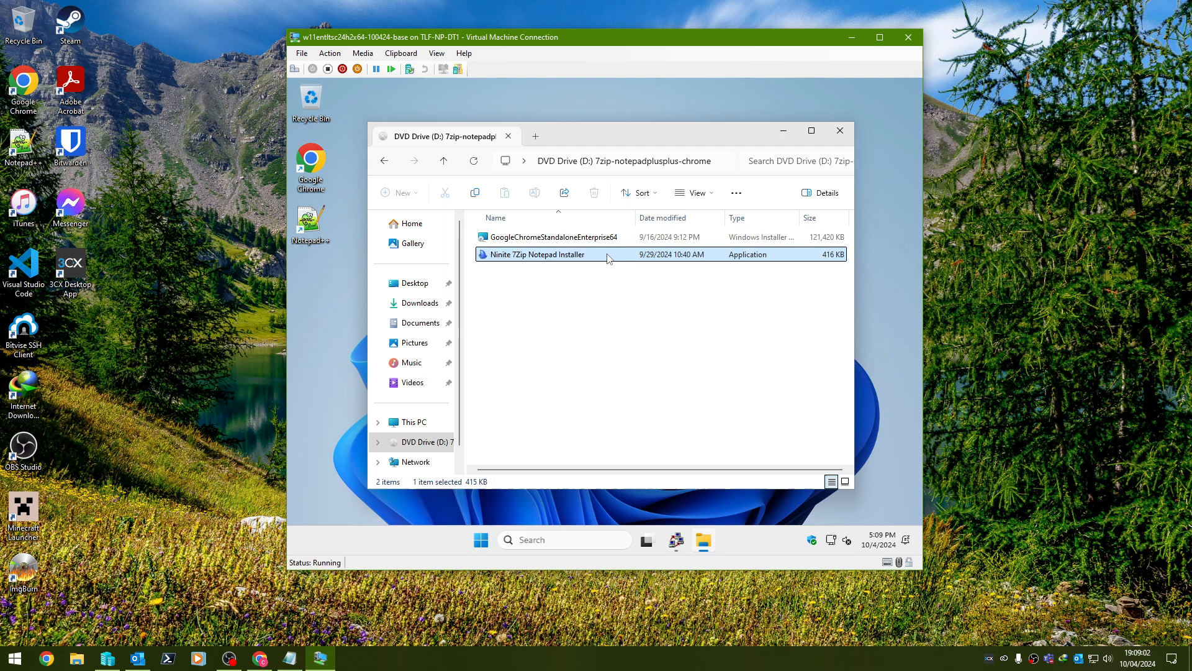
left_click(845, 134)
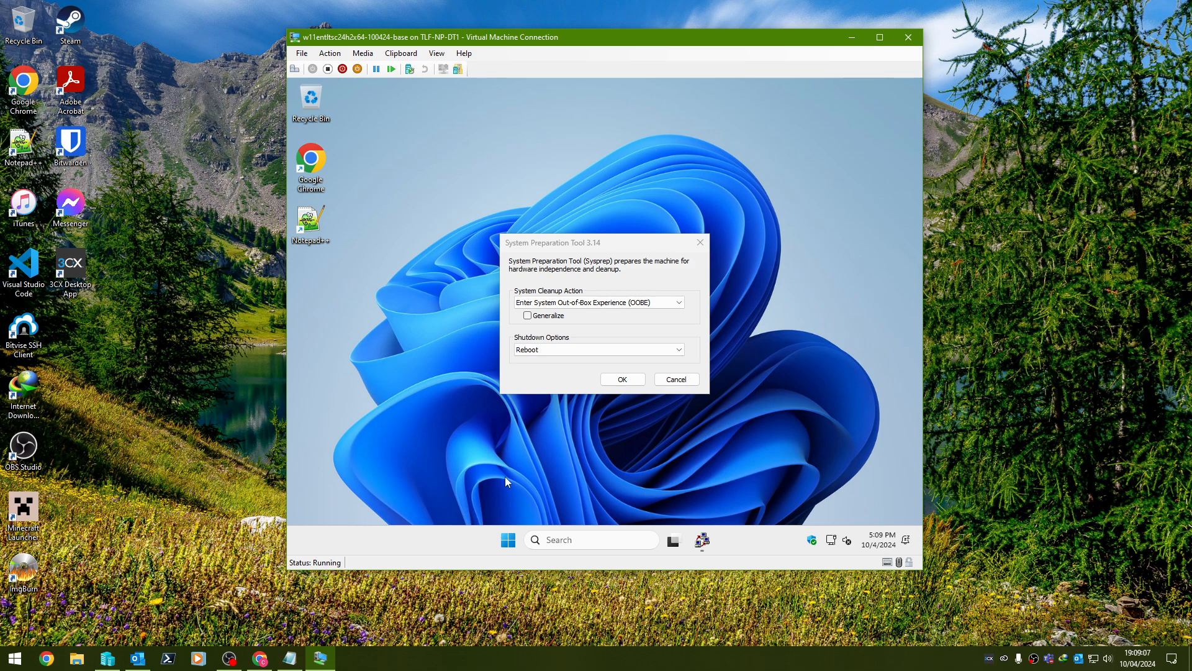
Open an admin PowerShell and list all installed app packages with Get-AppxPackage.
left_click(519, 538)
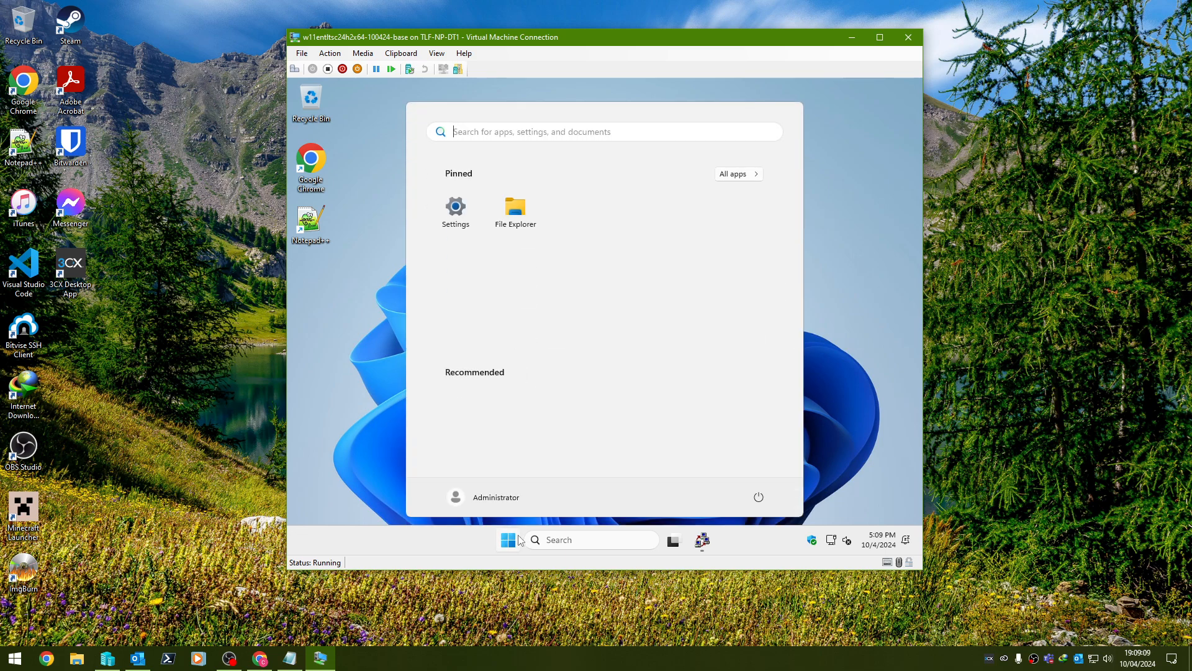
right_click(519, 538)
left_click(524, 365)
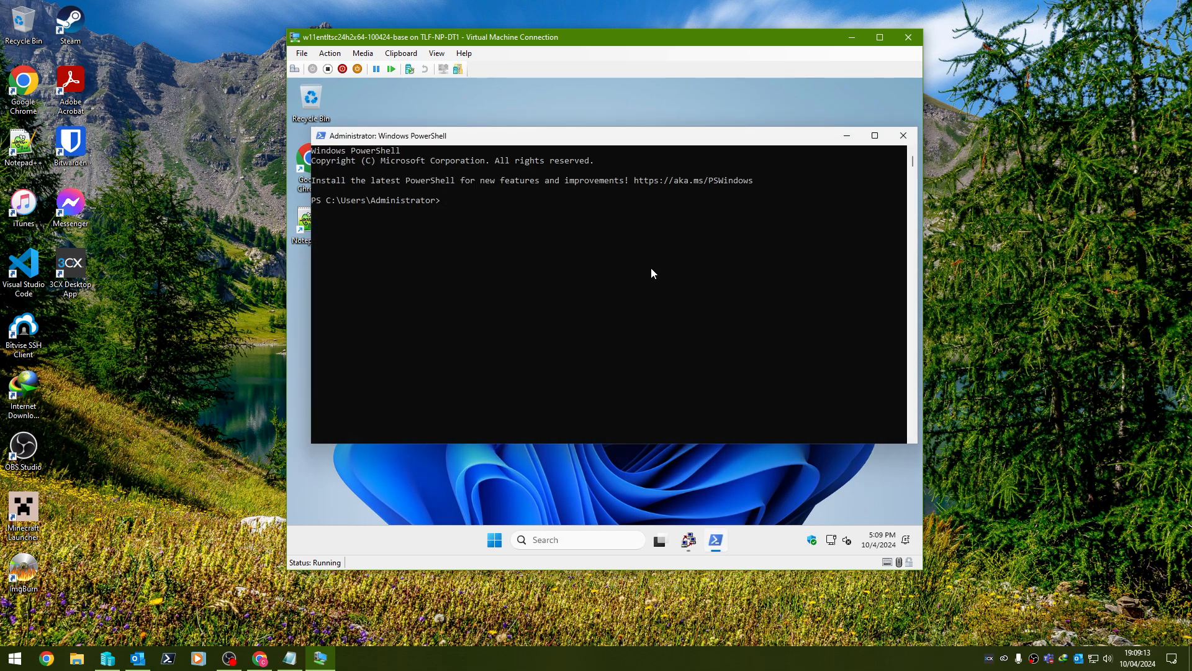
type("Get-A")
type("package")
key("Return")
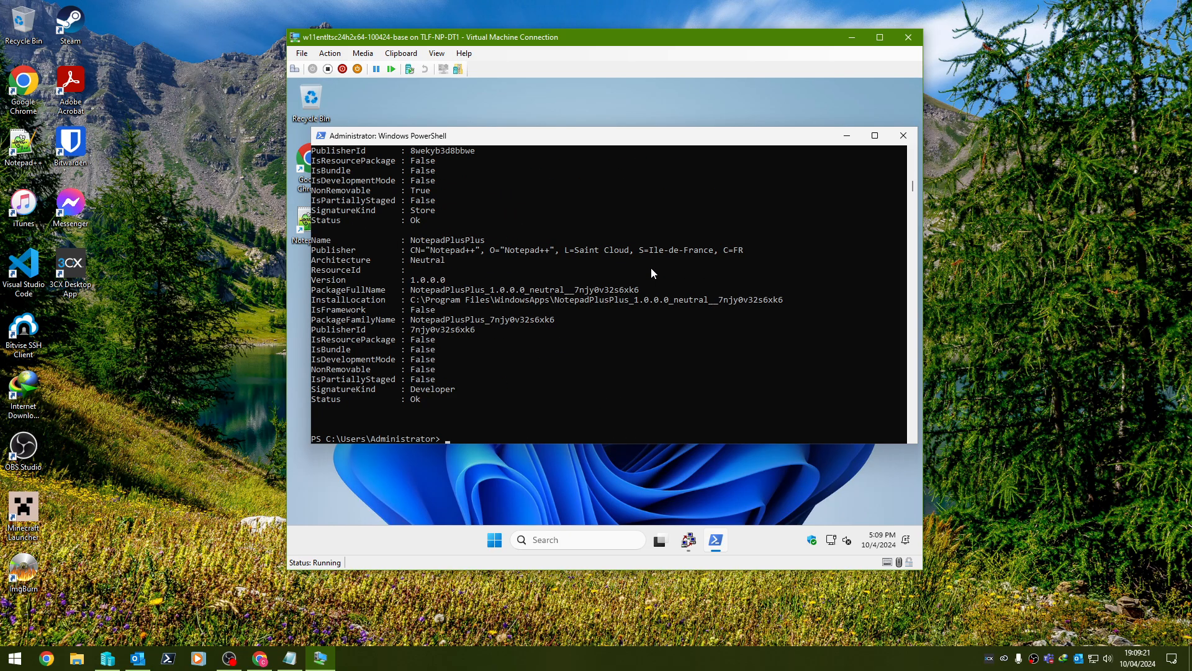
Query Get-AppxPackage -Name *notepadplusplus* and pipe it to Remove-AppxPackage.
key("Up")
type("-n")
key("Tab")
type("*notepadpl")
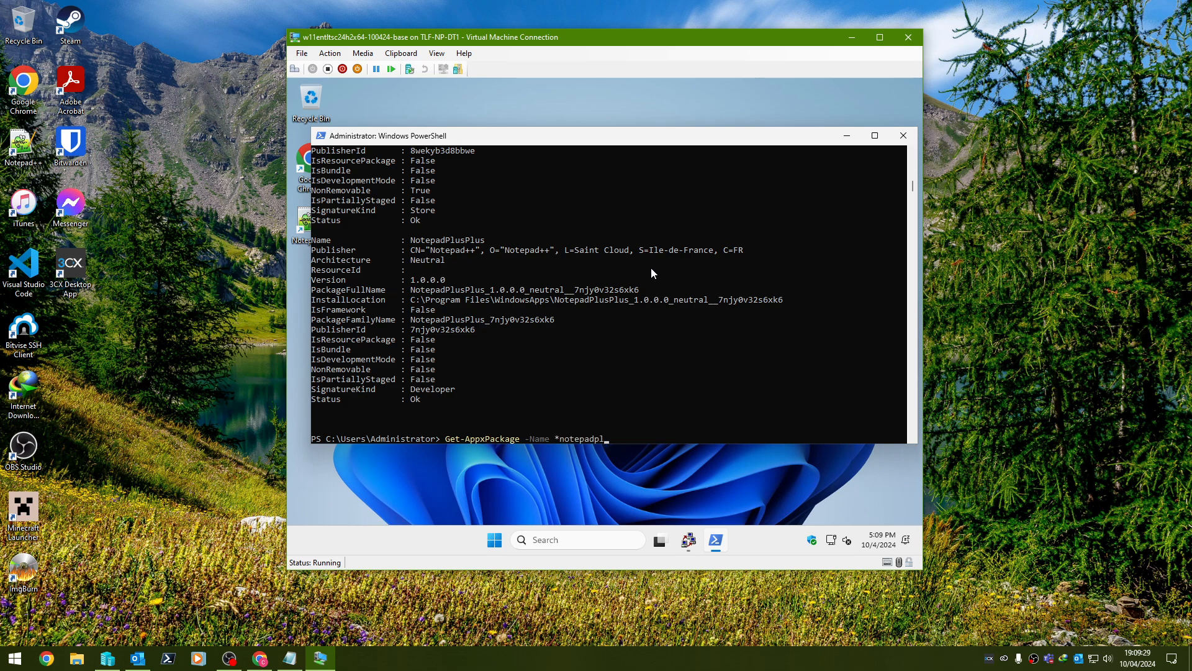
type("usplus*")
key("Return")
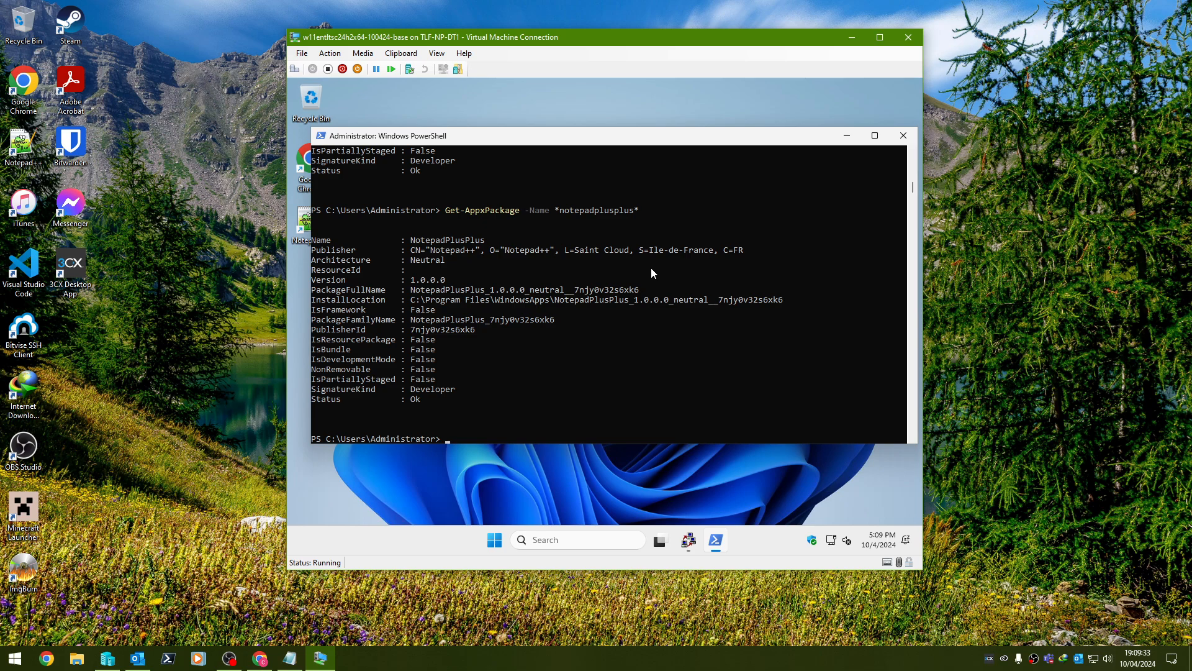
key("Up")
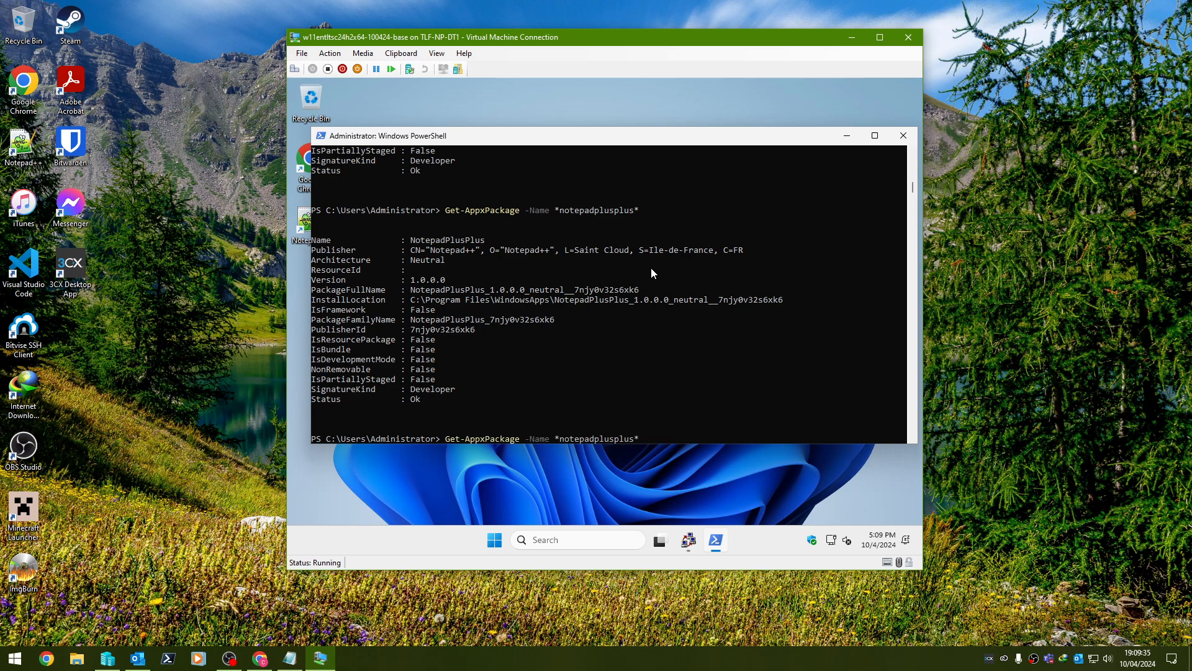
type("| Remove-AppxPackage")
key("Return")
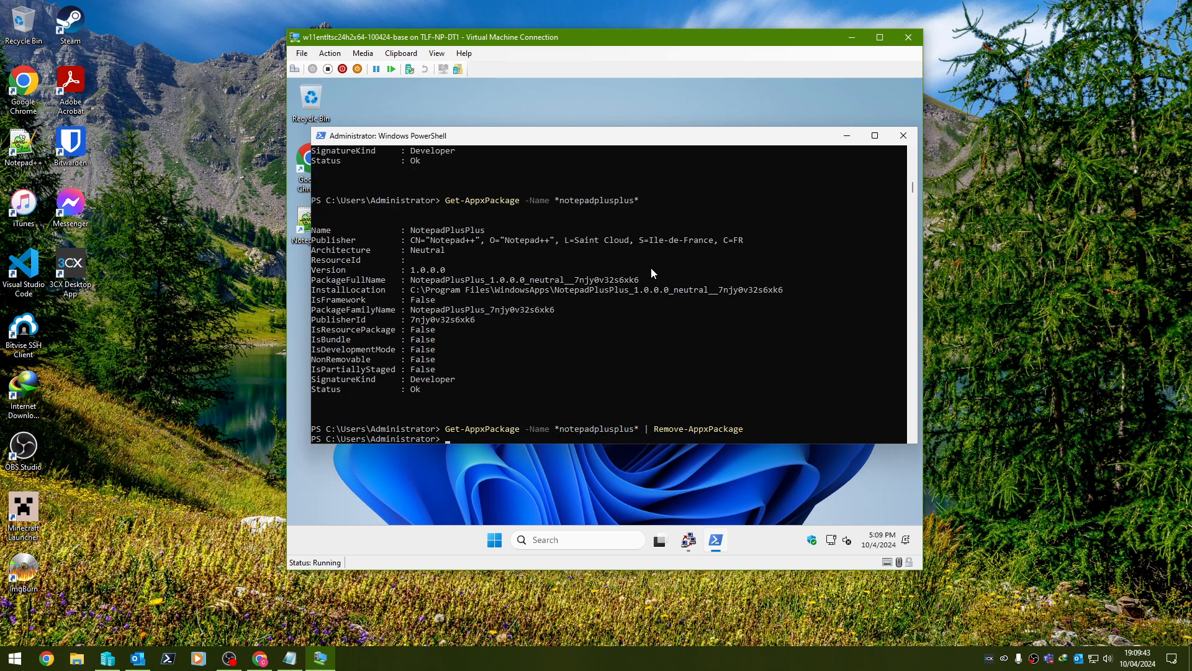
Launch Notepad++ to check its version details, then inspect its desktop shortcut's options.
double_click(304, 221)
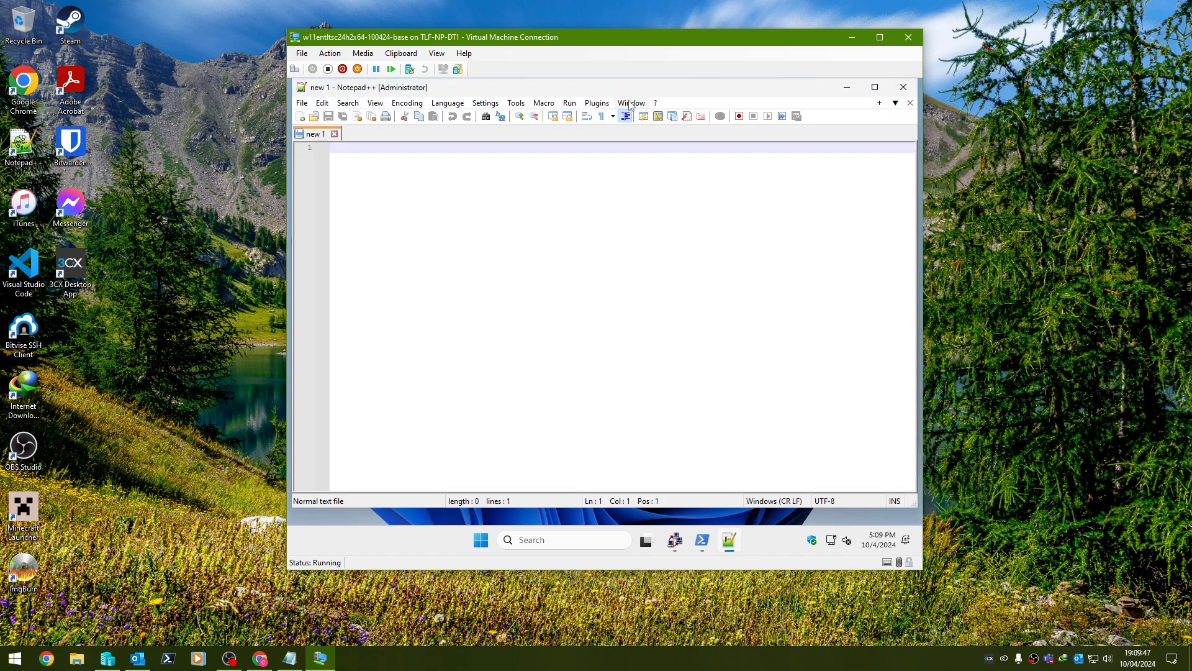
left_click(638, 140)
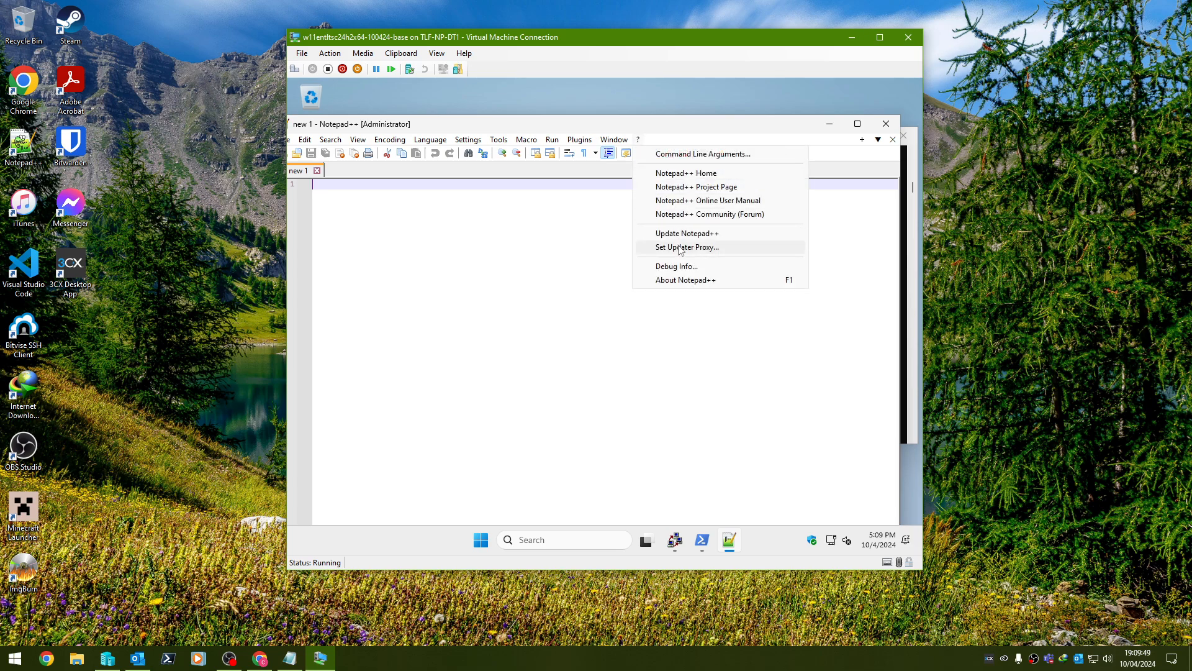
left_click(686, 279)
left_click(588, 451)
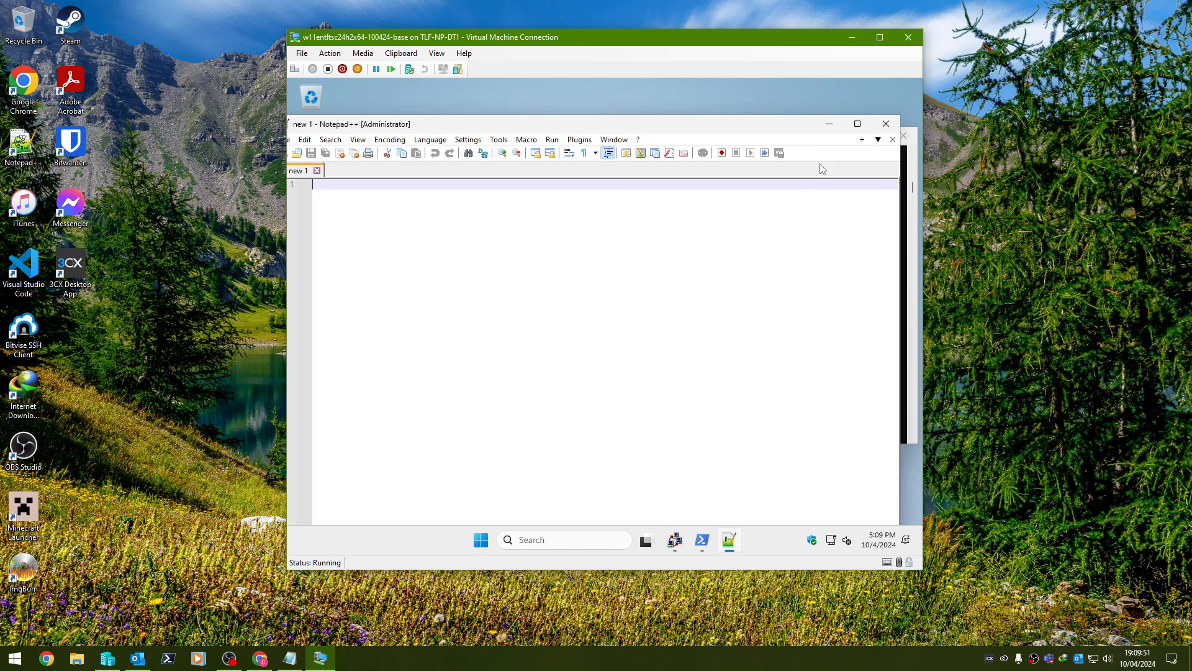
left_click(880, 129)
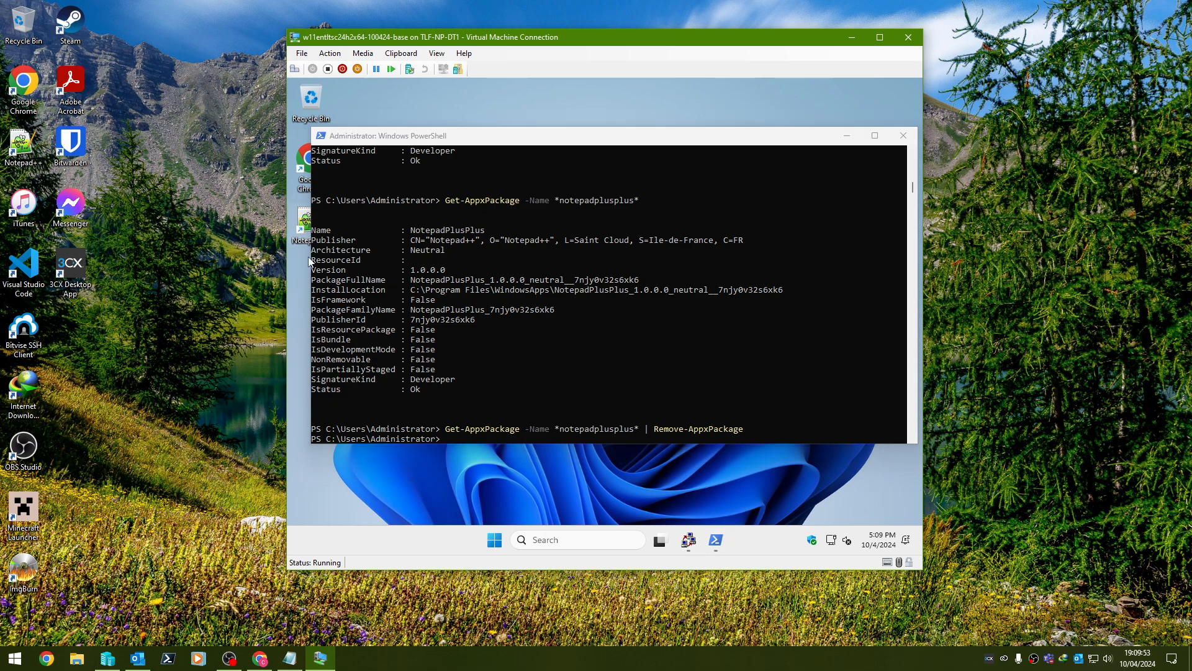
right_click(305, 231)
left_click(347, 467)
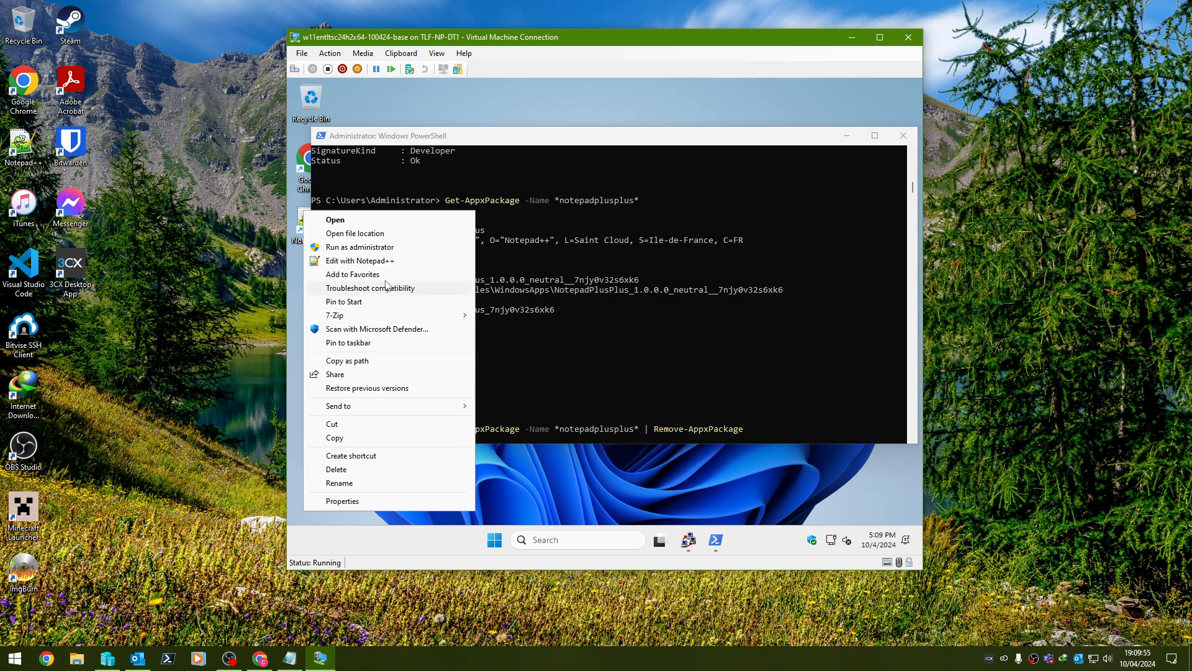
left_click(741, 396)
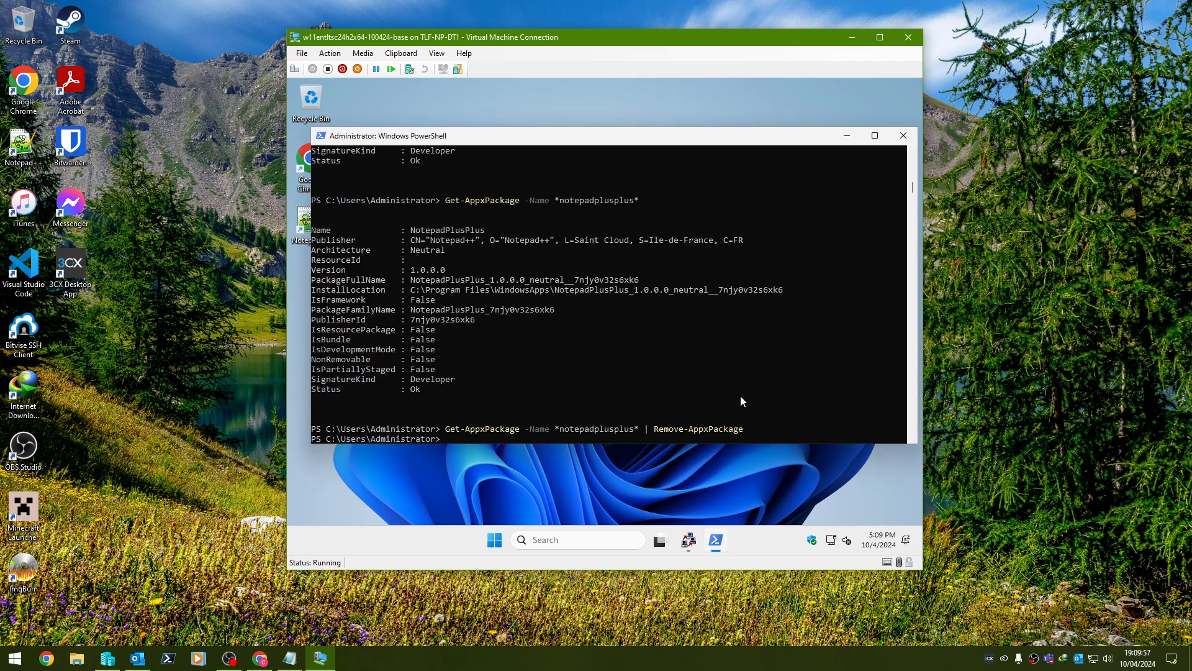
Rerun the removal, then rerun the *notepadplusplus* package query to confirm nothing remains.
left_click(744, 398)
key("Up")
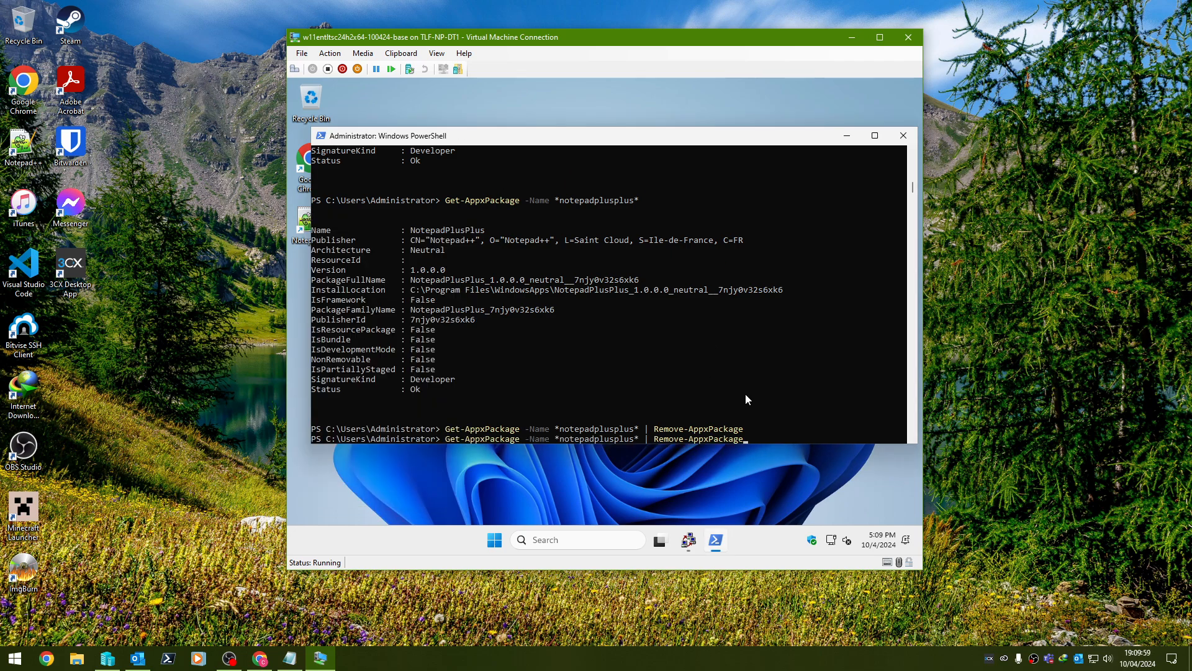
key("Return")
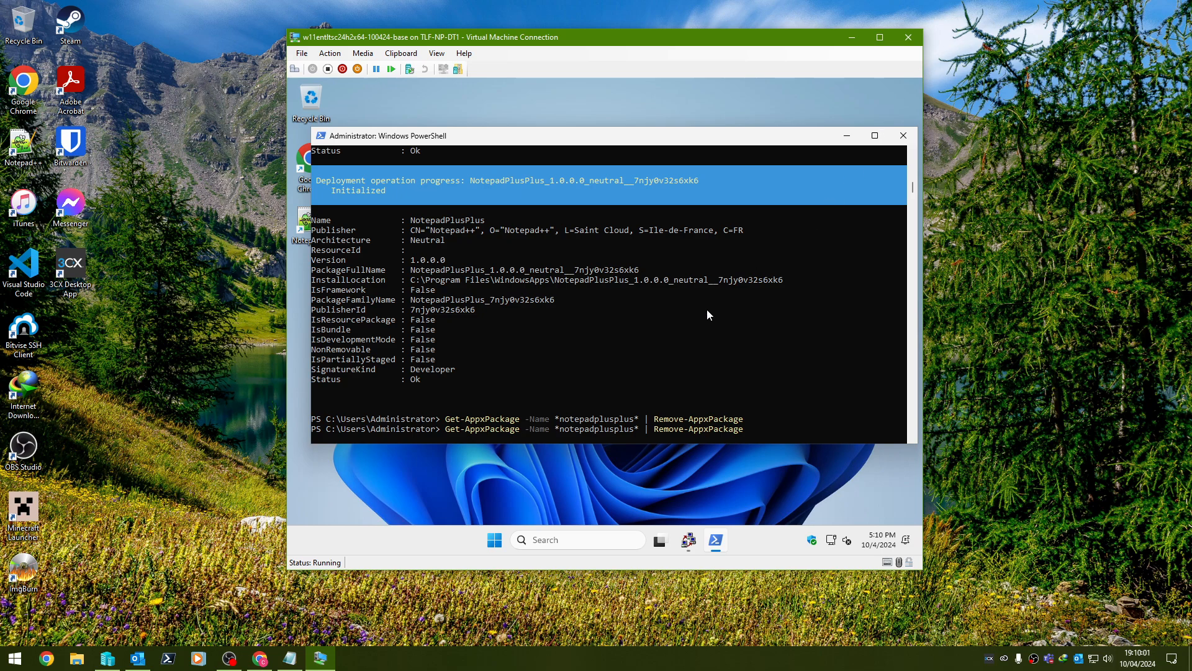
left_click_drag(673, 147, 699, 129)
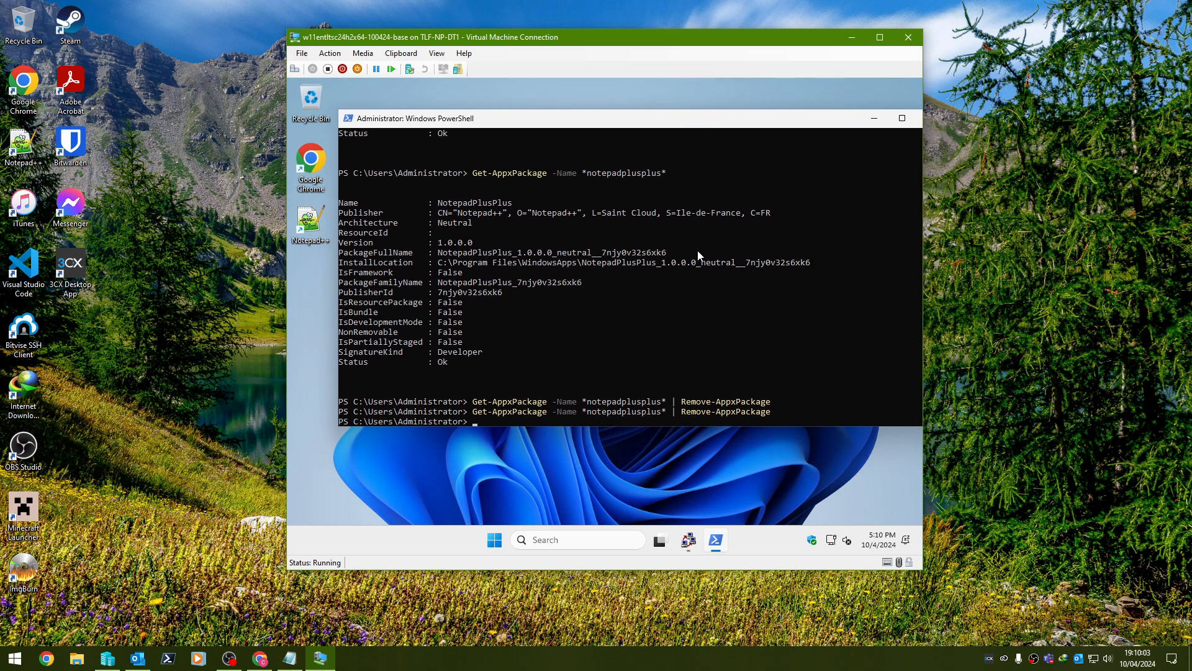
key("Up")
key("BackSpace")
key("BackSpace")
key("BackSpace")
key("BackSpace")
key("BackSpace")
key("BackSpace")
key("BackSpace")
key("BackSpace")
key("BackSpace")
key("BackSpace")
key("BackSpace")
key("BackSpace")
key("BackSpace")
key("BackSpace")
key("BackSpace")
key("BackSpace")
key("BackSpace")
key("BackSpace")
key("BackSpace")
key("BackSpace")
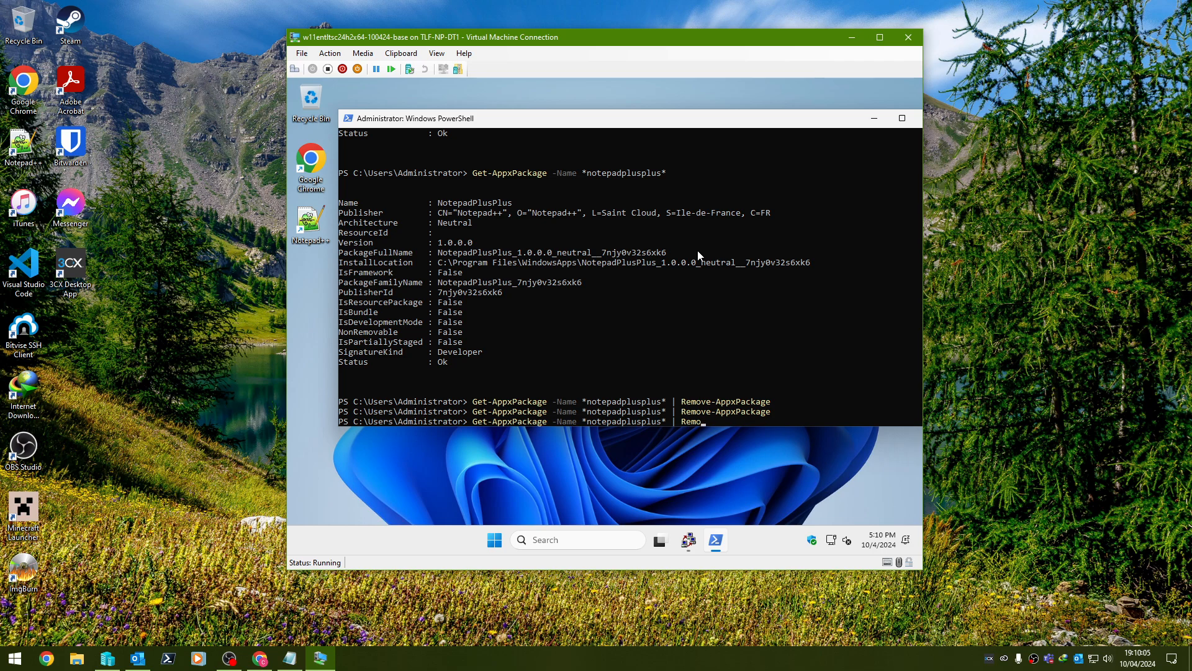
key("Return")
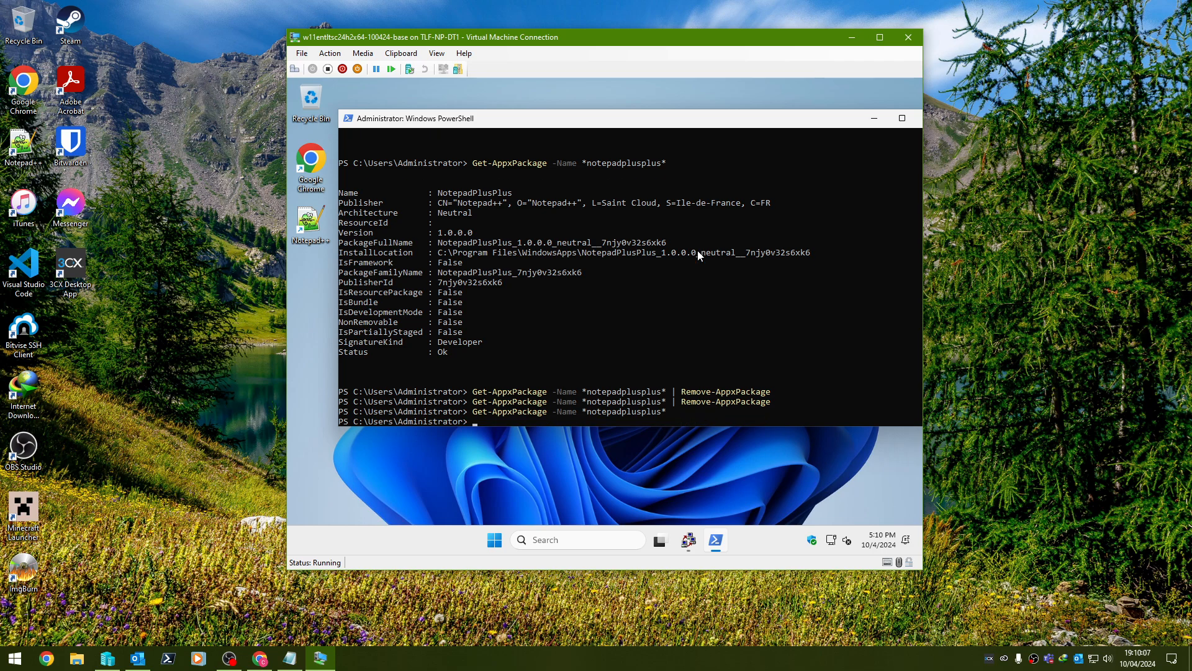
key("Up")
key("Return")
left_click(494, 540)
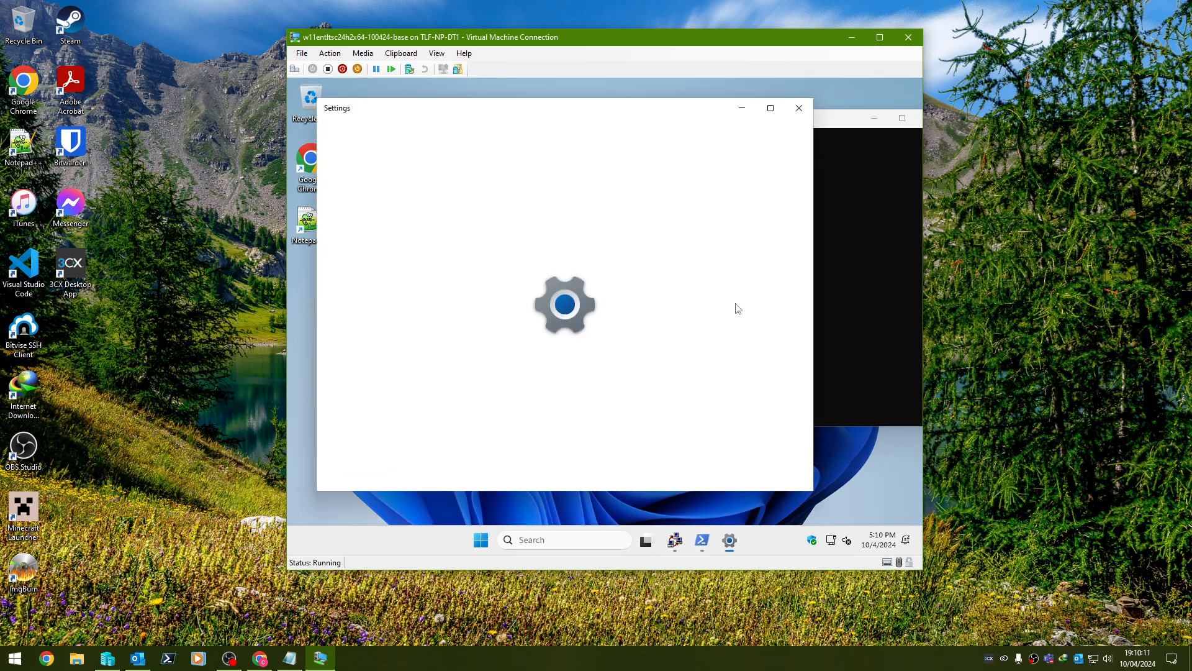
Start a Windows Update check, view the advanced options, and return to Windows Update.
scroll(601, 309, "down", 5)
scroll(580, 236, "up", 3)
scroll(580, 236, "up", 2)
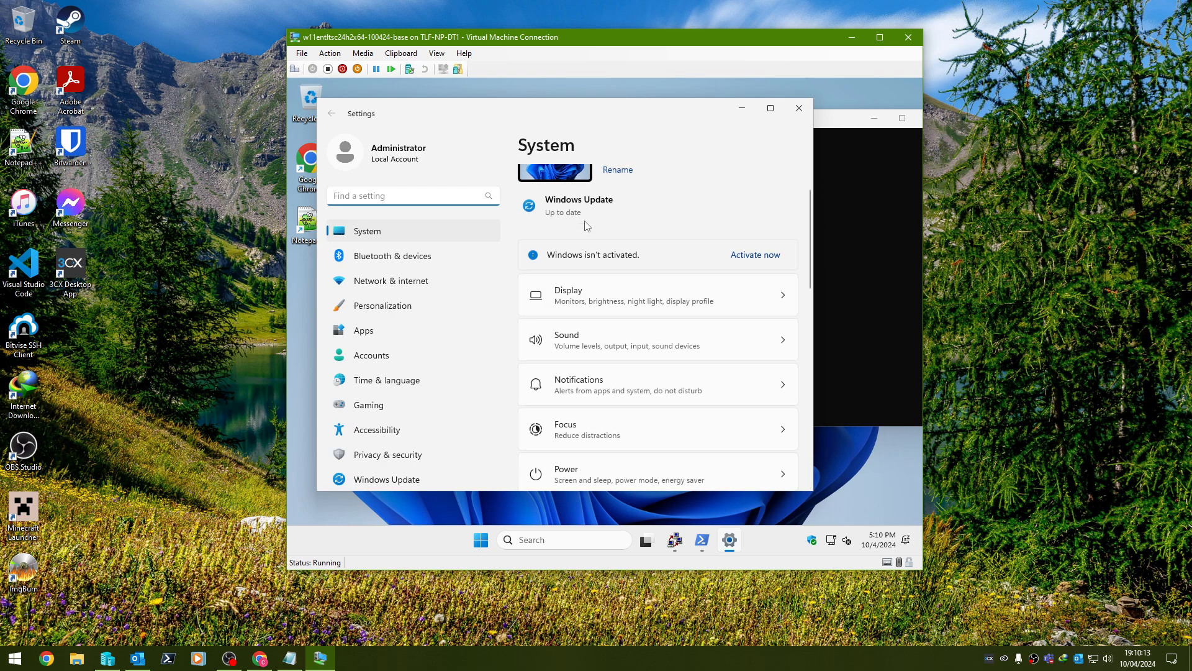
left_click(582, 225)
left_click(721, 198)
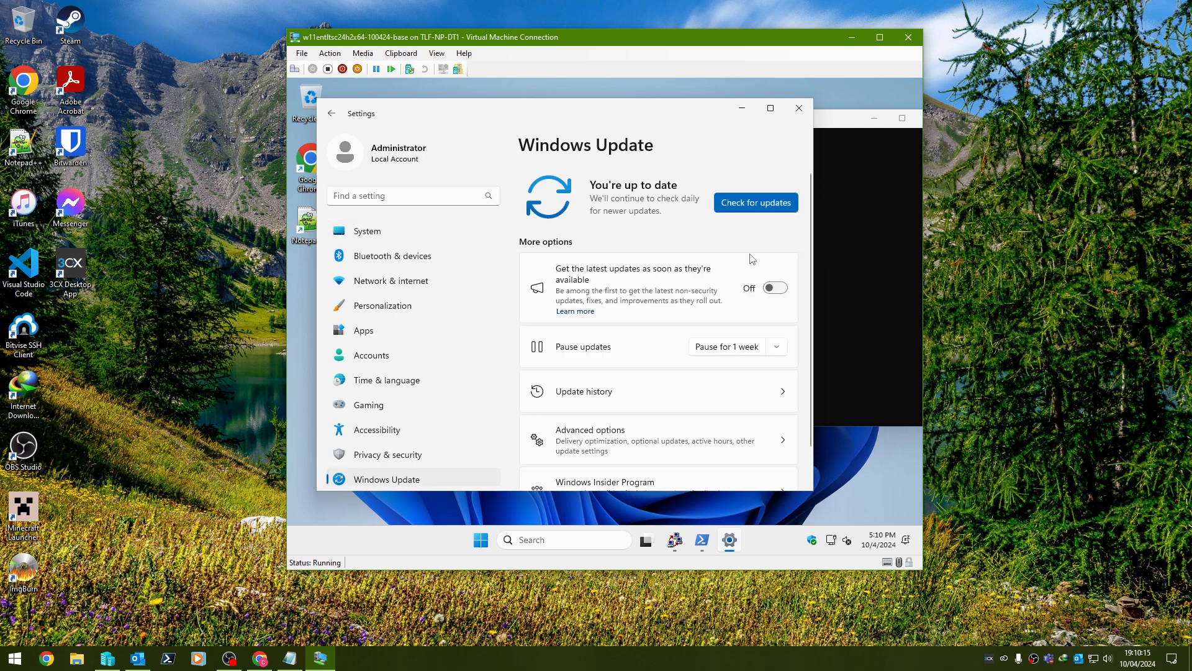
scroll(713, 399, "down", 1)
left_click(708, 397)
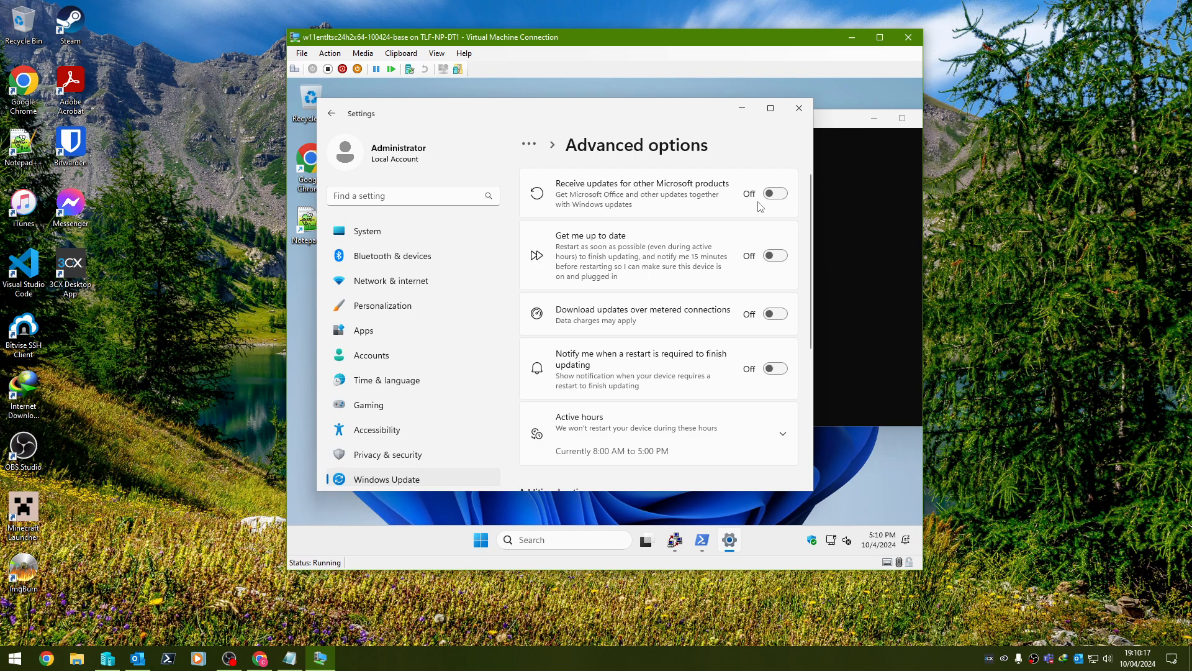
left_click(529, 150)
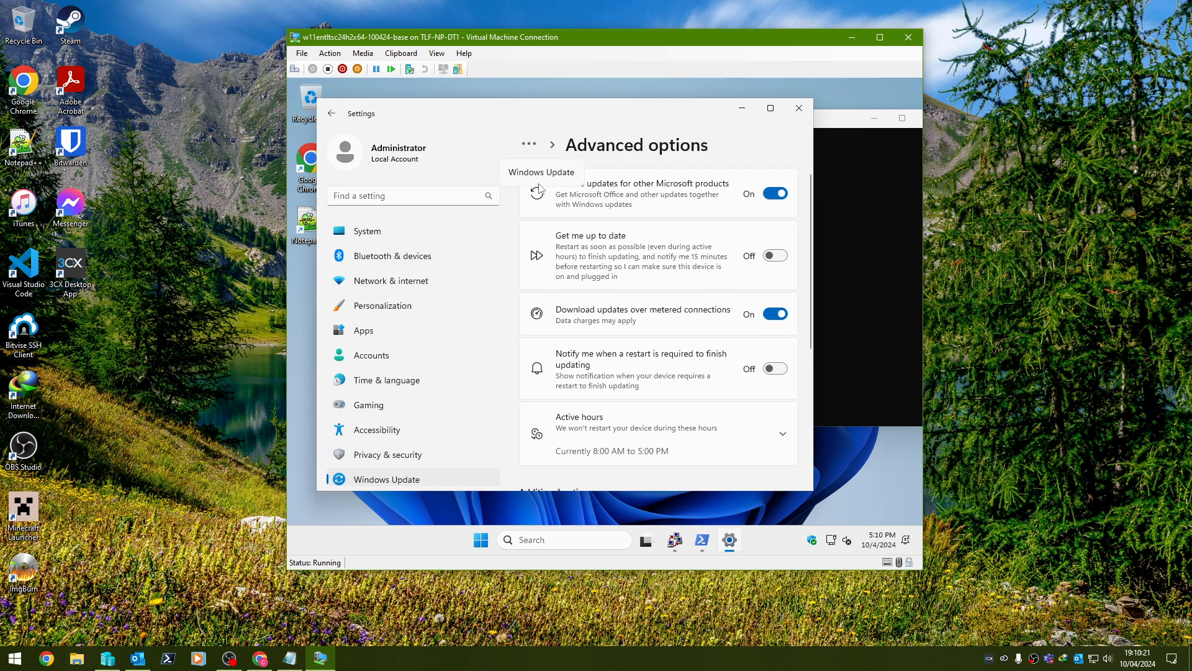
left_click(548, 174)
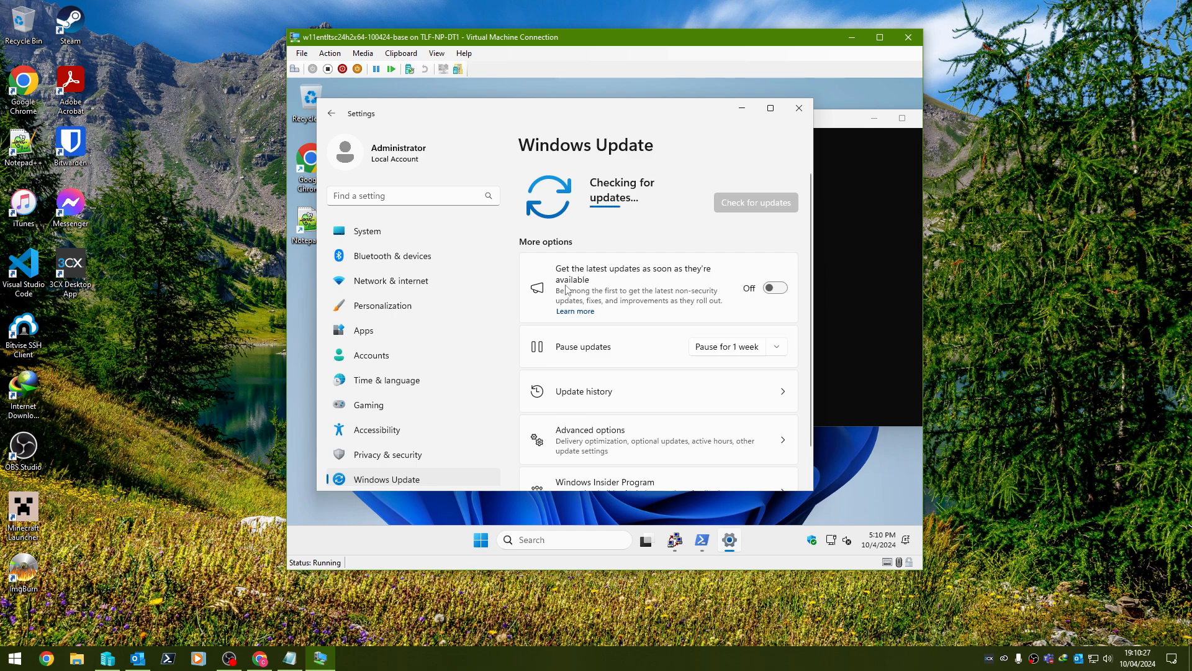
Set the time zone to Central Time (US & Canada) in date and time settings, then return to Windows Update.
right_click(869, 542)
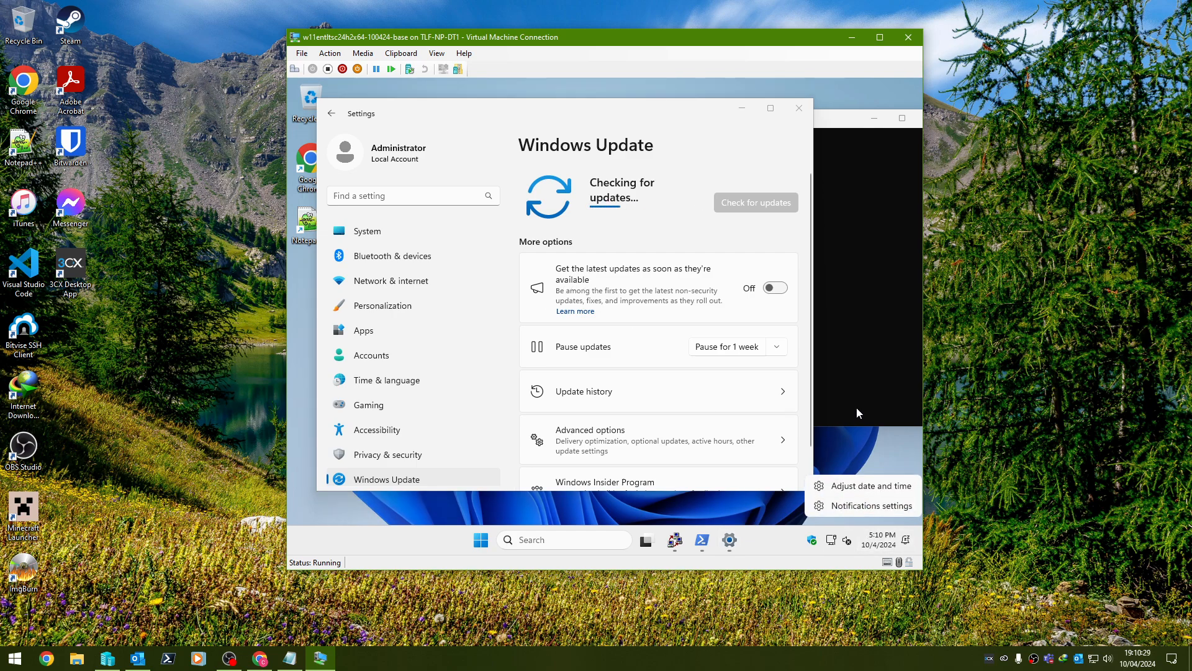
left_click(869, 484)
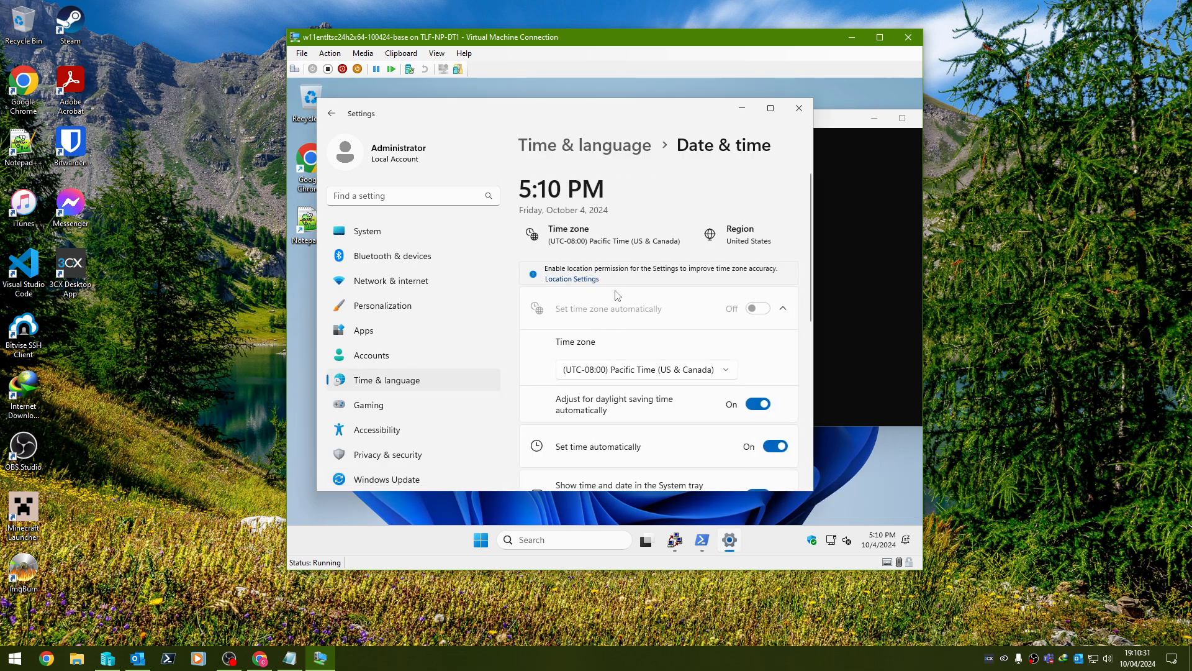
left_click(694, 369)
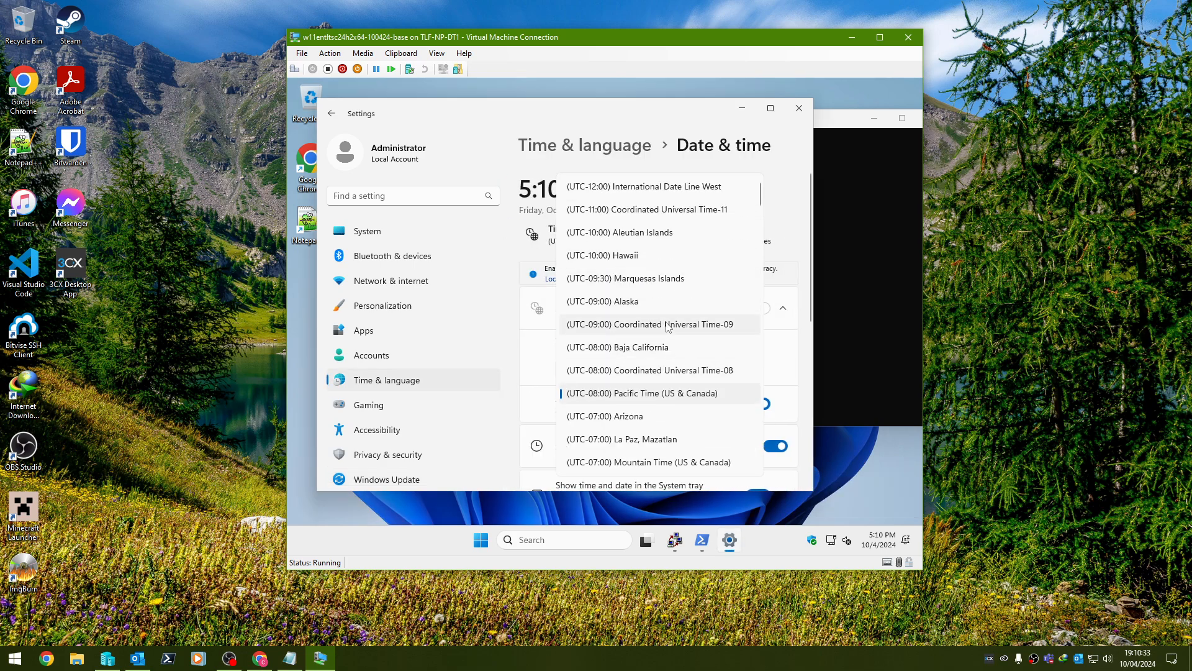
scroll(670, 326, "down", 3)
left_click(679, 310)
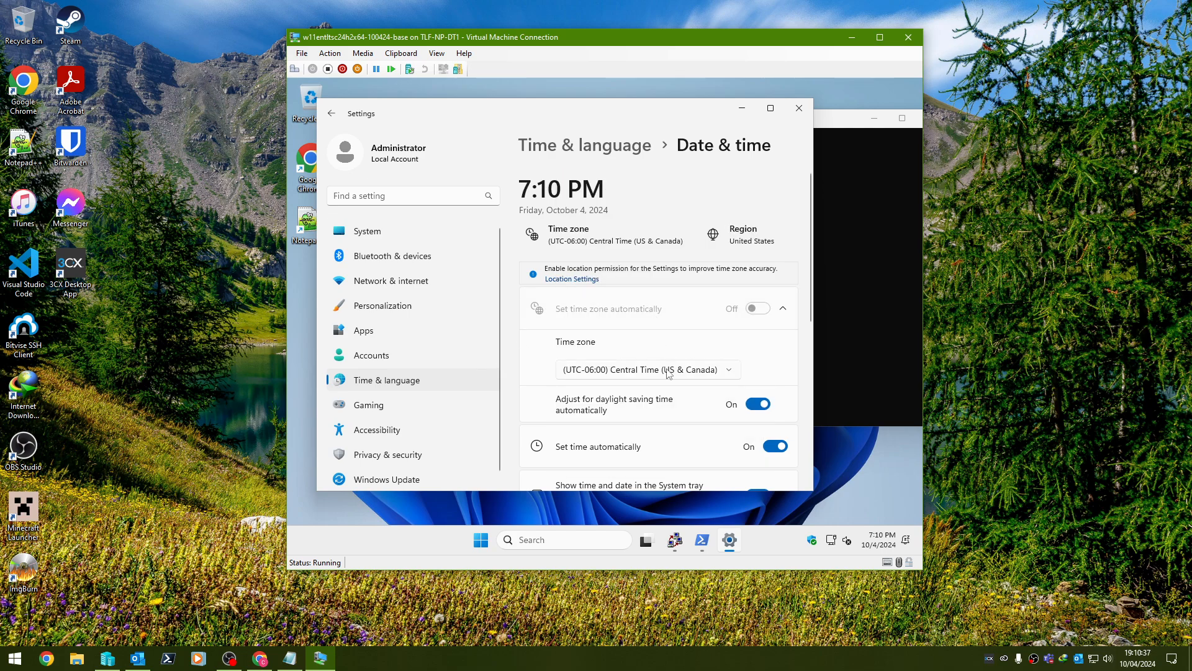
left_click(386, 479)
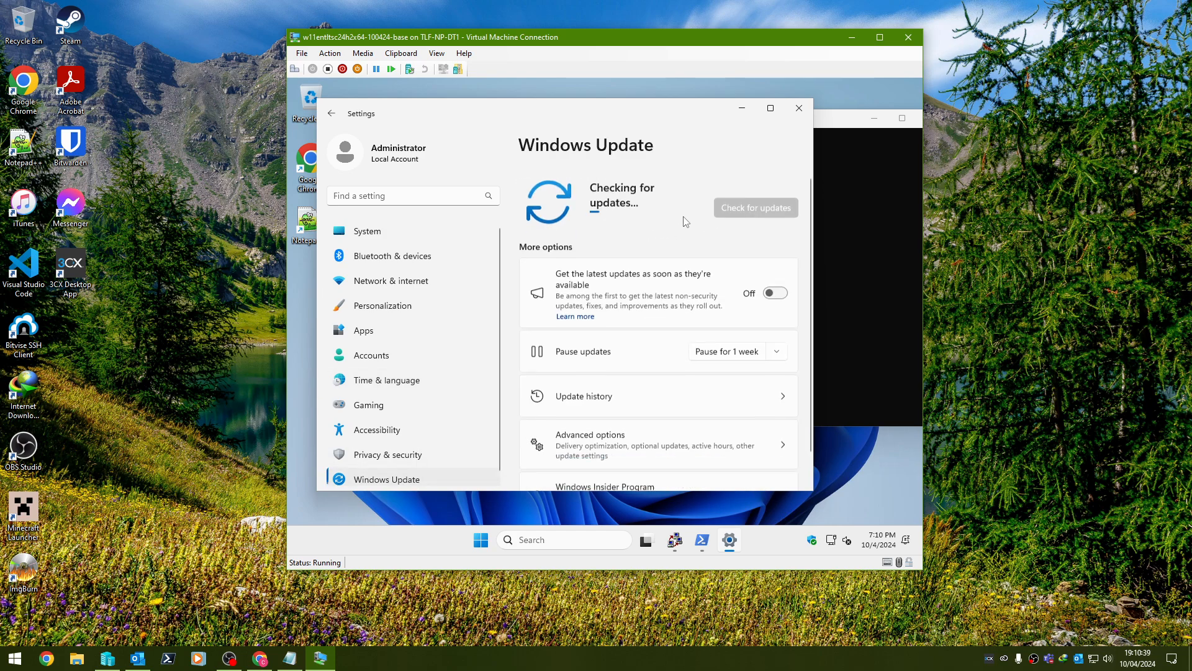
left_click_drag(649, 114, 702, 135)
left_click(370, 122)
left_click(866, 131)
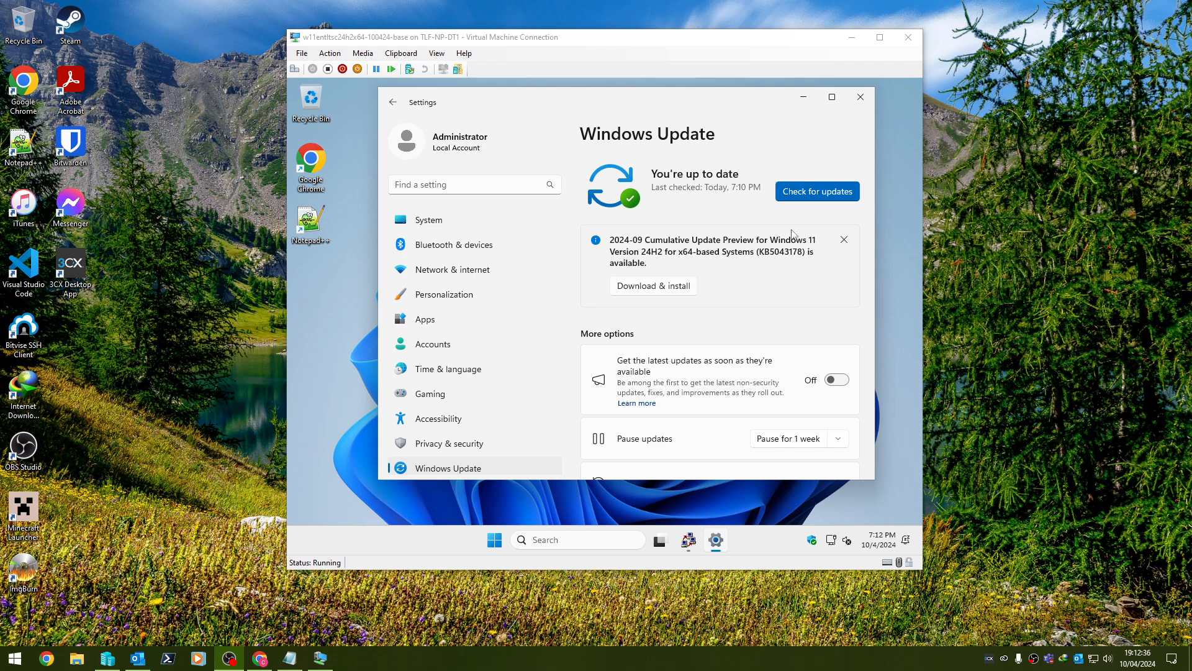
left_click(843, 240)
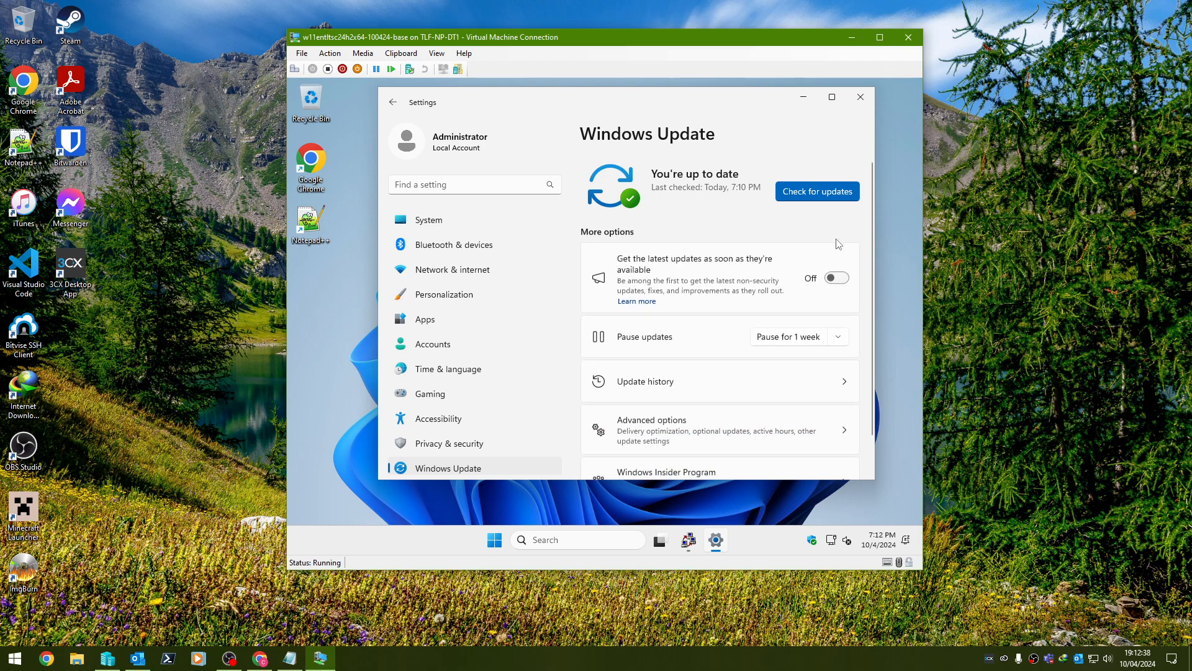
left_click(861, 96)
Restart the VM from Start's power options, then bring up the admin quick-access menu at the desktop.
key("super")
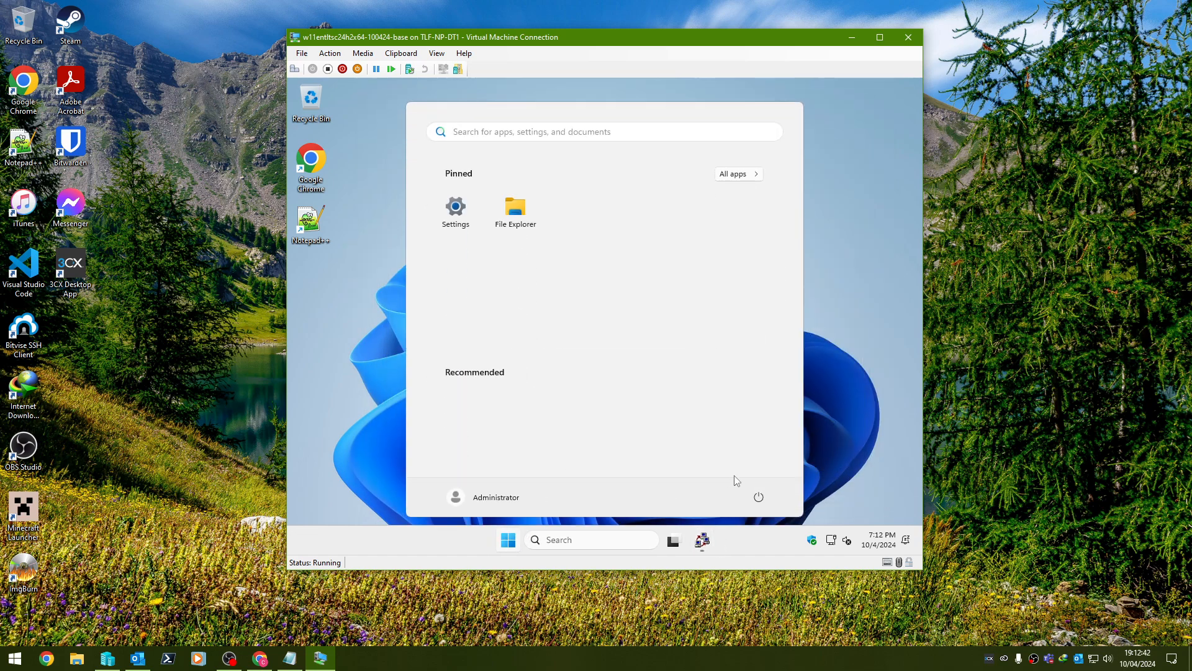
left_click(758, 497)
left_click(739, 476)
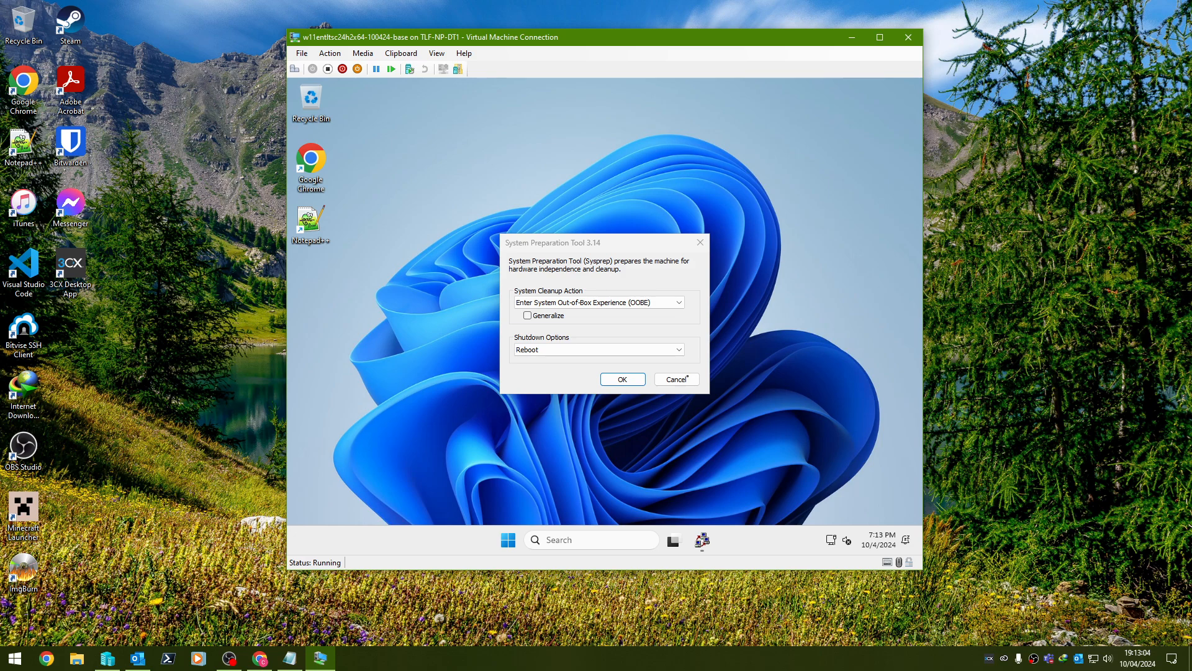
right_click(508, 539)
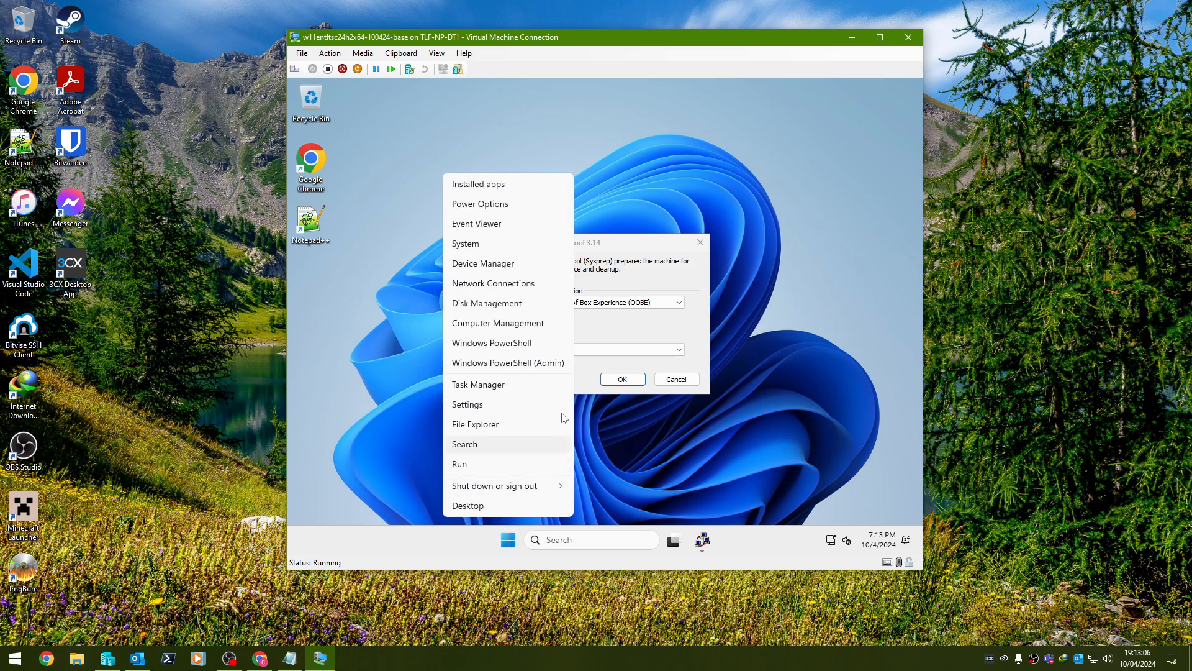
Launch Windows PowerShell (Admin) and paste in Get-AppxPackage -Name *notepadplusplus*, showing NotepadPlusPlus still installed.
left_click(556, 363)
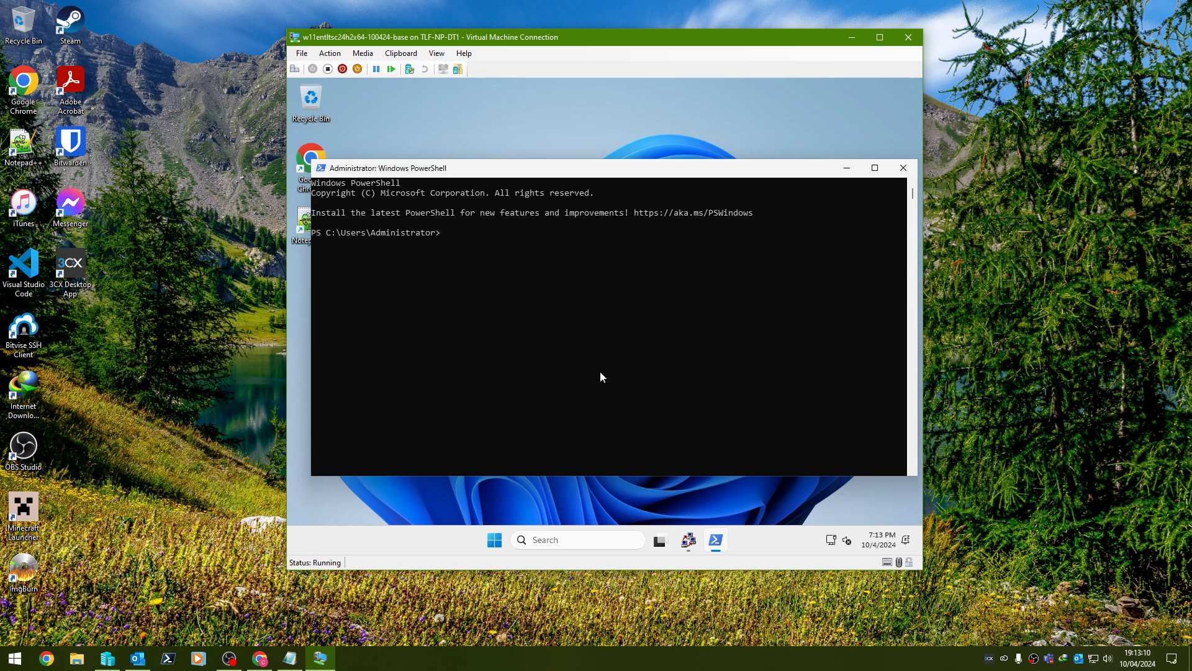
type("Get-AppxPackage -Name *notepadplusplus*")
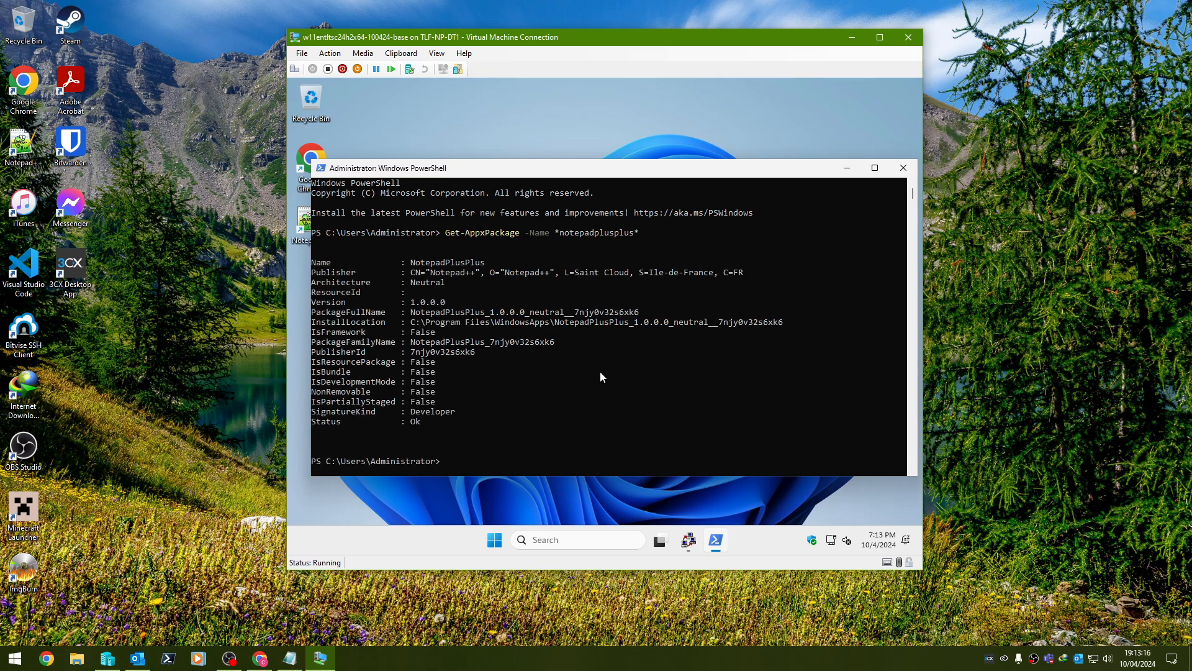
type("Get-AppxPackage -Name *notepadplusplus* | Remove-AppxPackage")
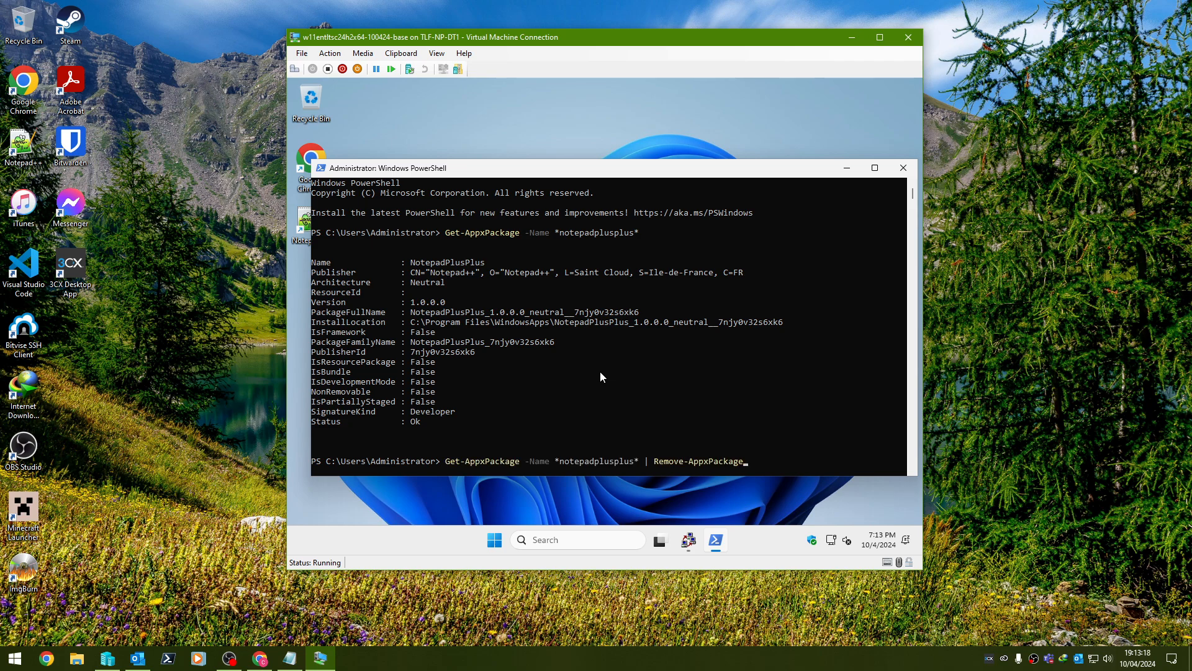
key("Return")
left_click(493, 542)
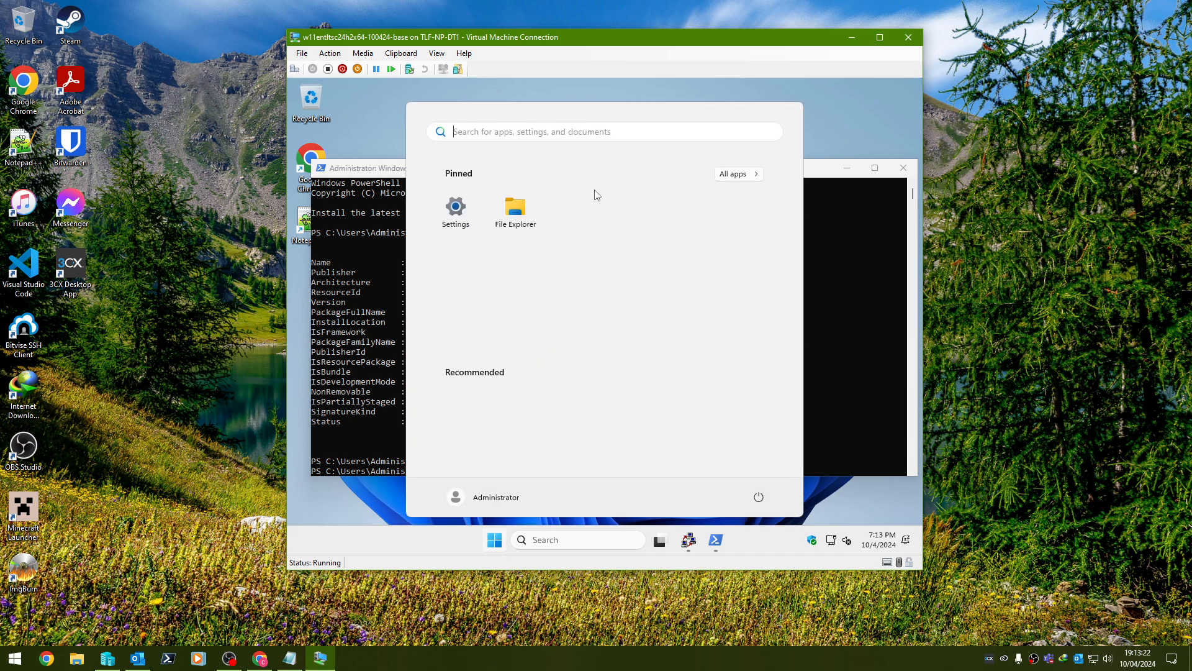
type("control")
key("Return")
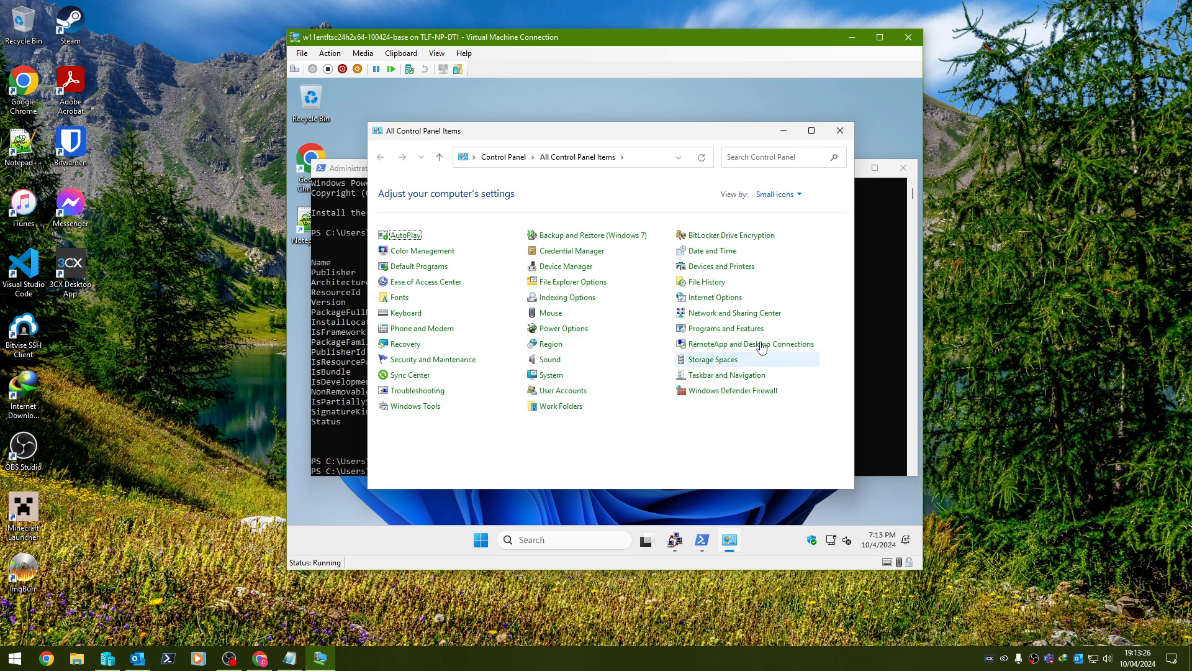
left_click(739, 330)
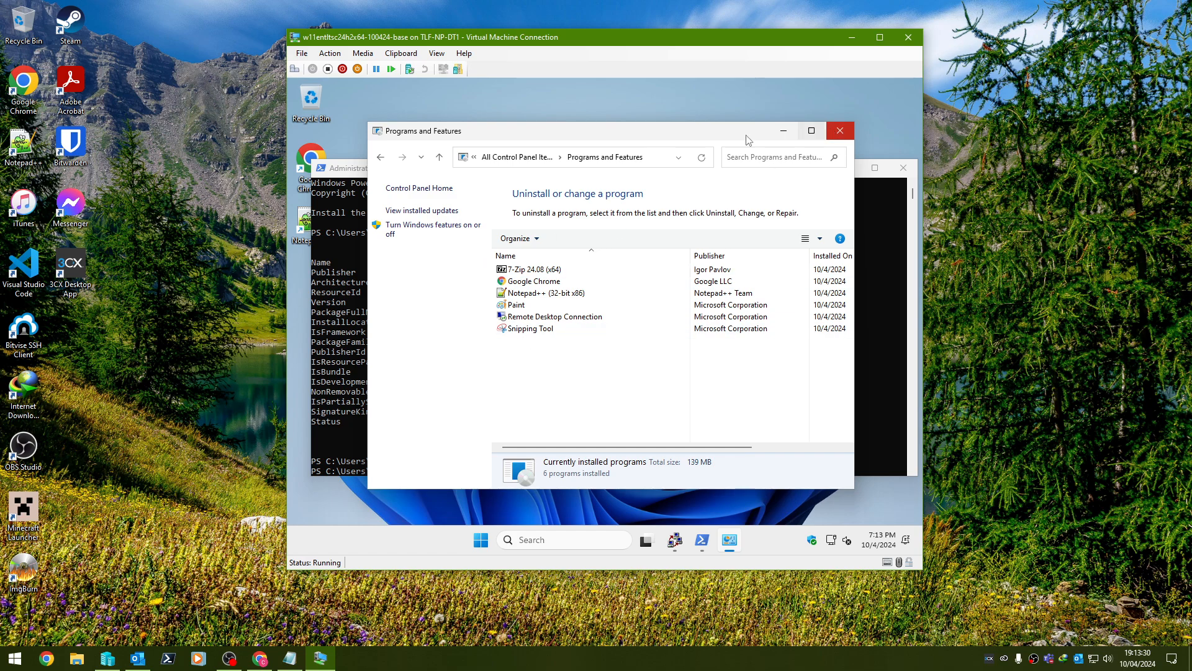
left_click(538, 159)
left_click(503, 157)
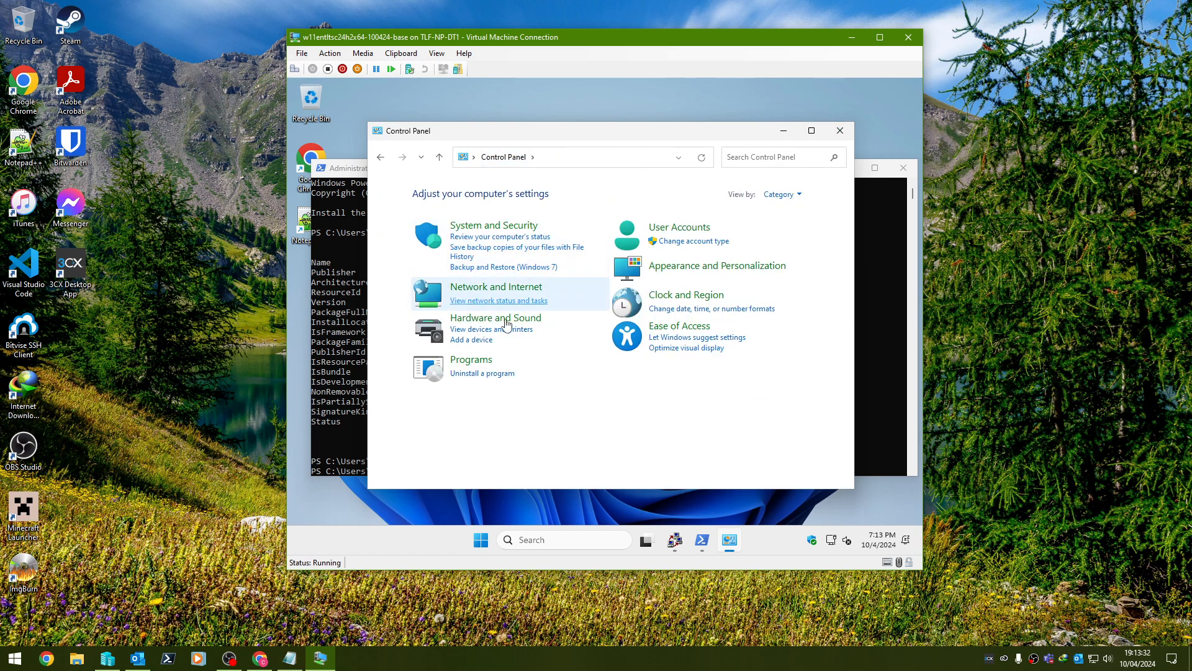
left_click(497, 226)
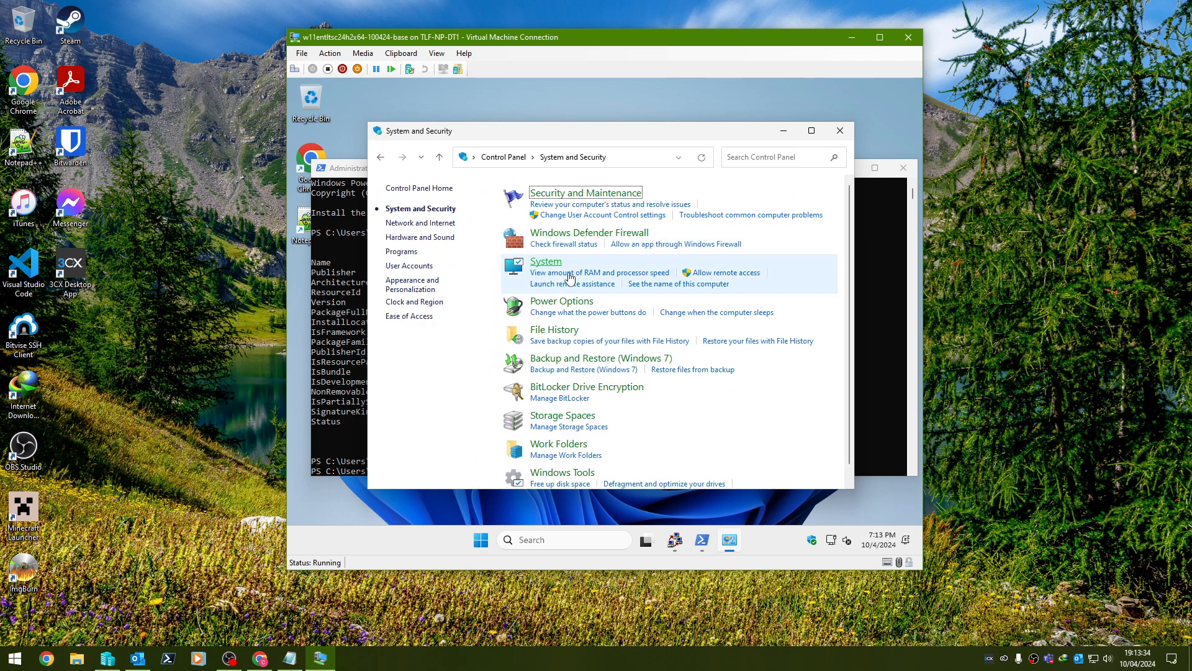
scroll(552, 323, "down", 1)
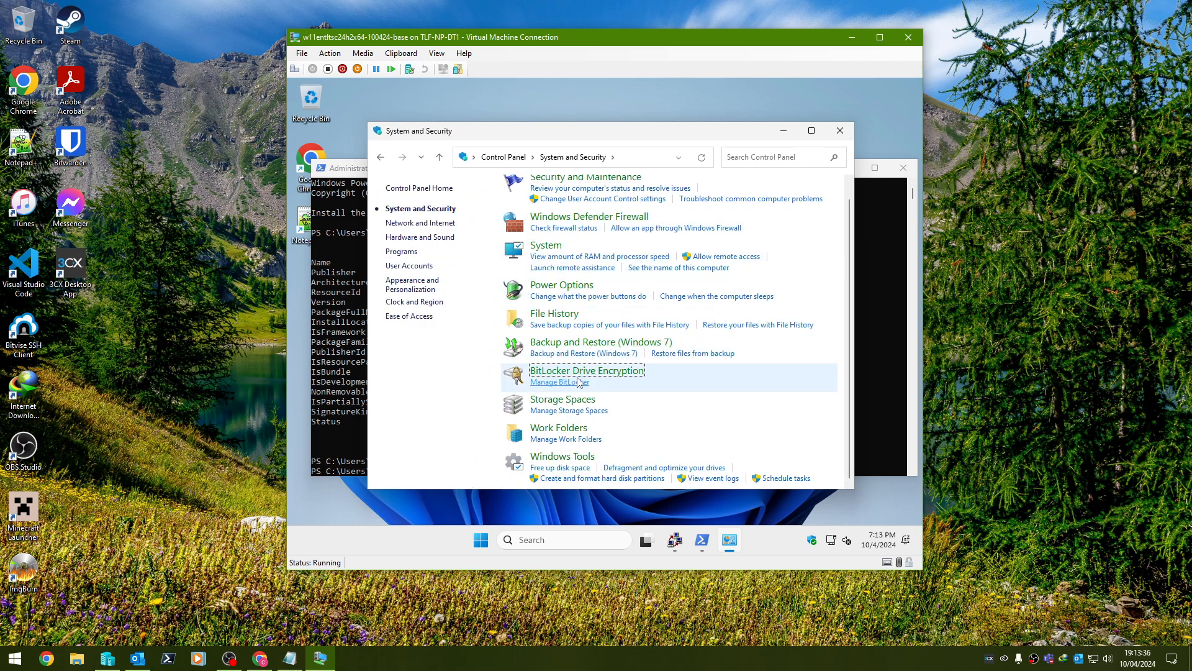
left_click(562, 370)
left_click(841, 130)
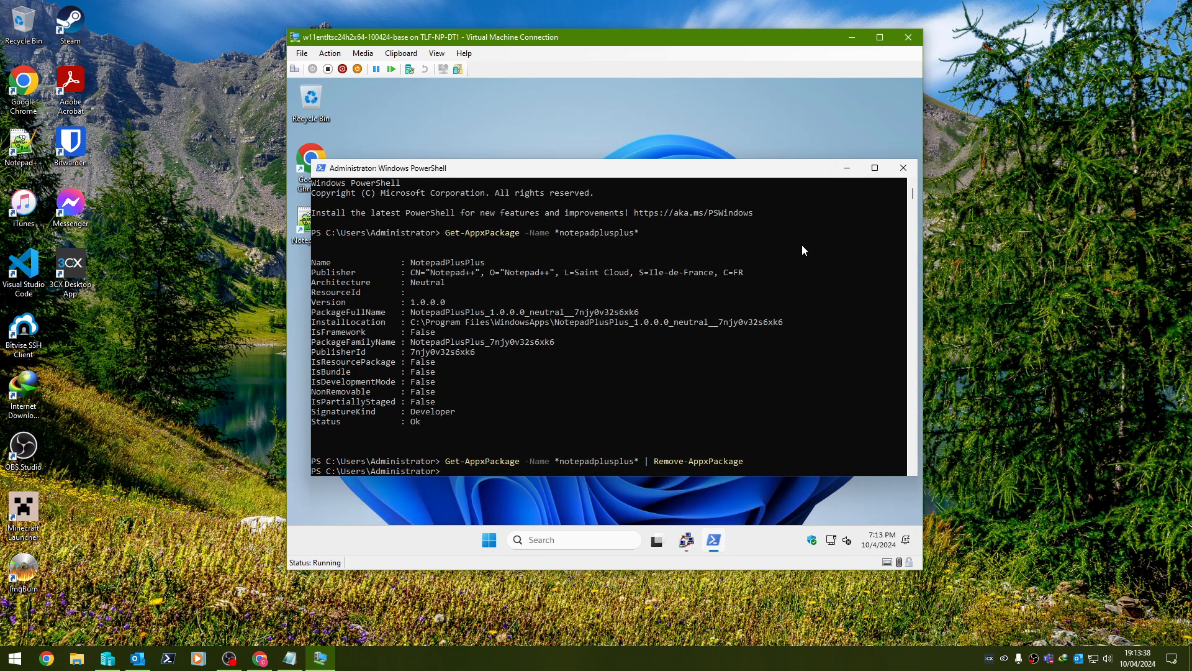
Rerun the Notepad++ package query to confirm it is gone, then launch sysprep.
key("Up")
key("Up")
key("Return")
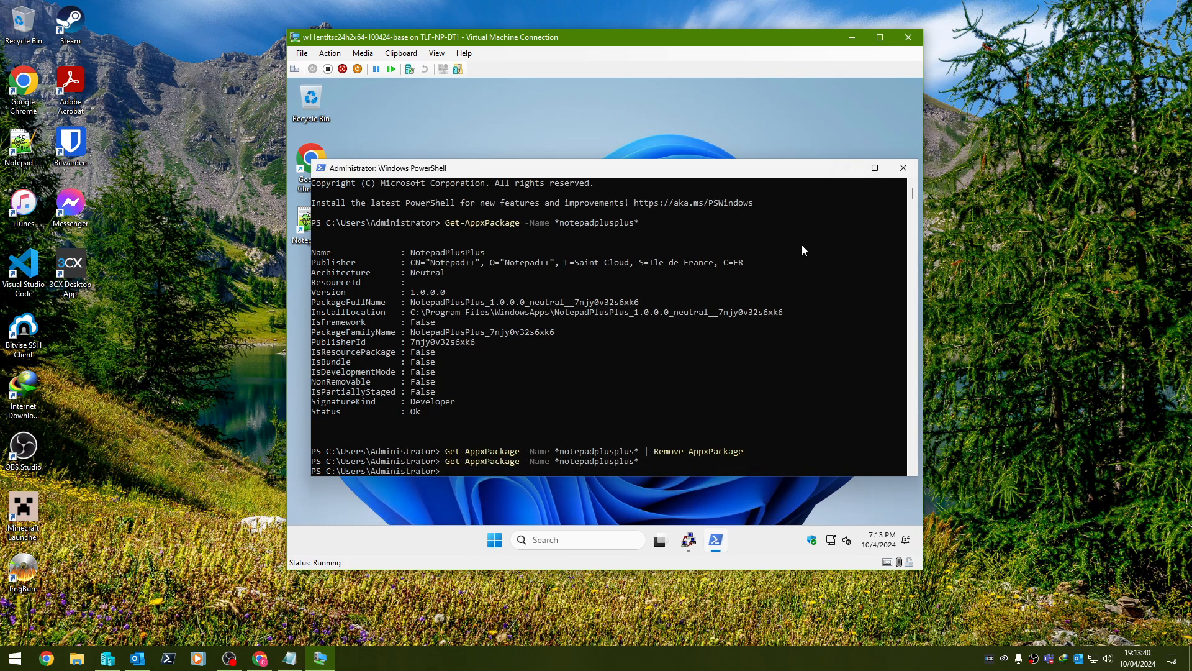
type("sysprep")
key("Return")
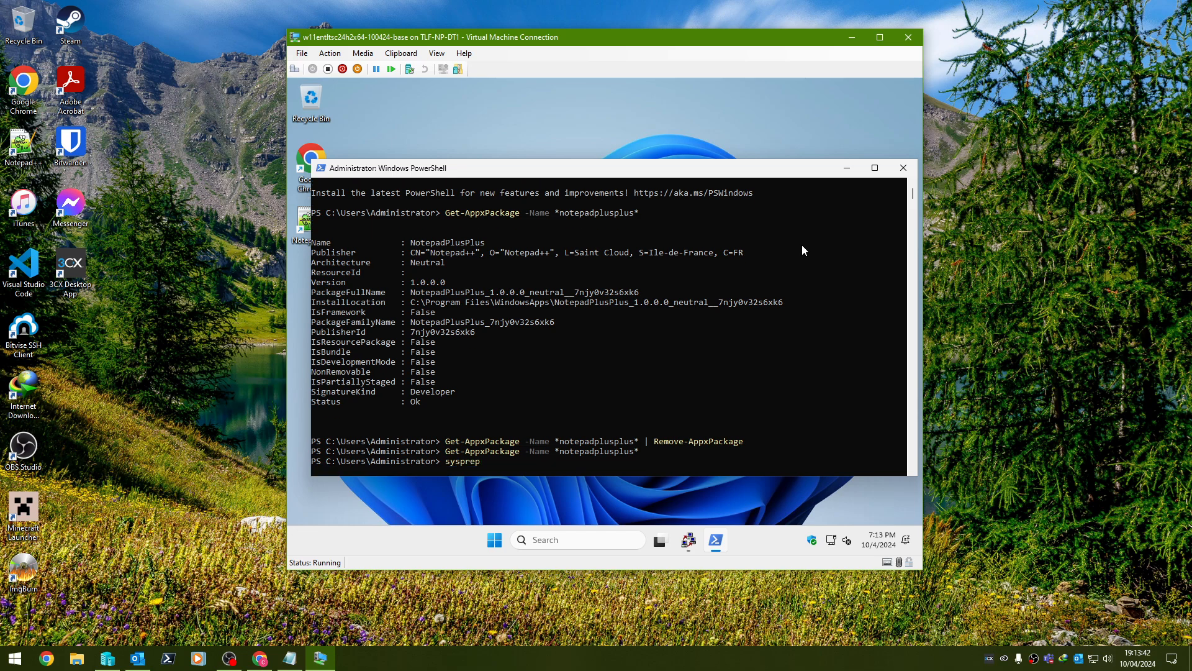
Run Sysprep with Generalize checked and the Shutdown option selected.
left_click(901, 169)
left_click(544, 312)
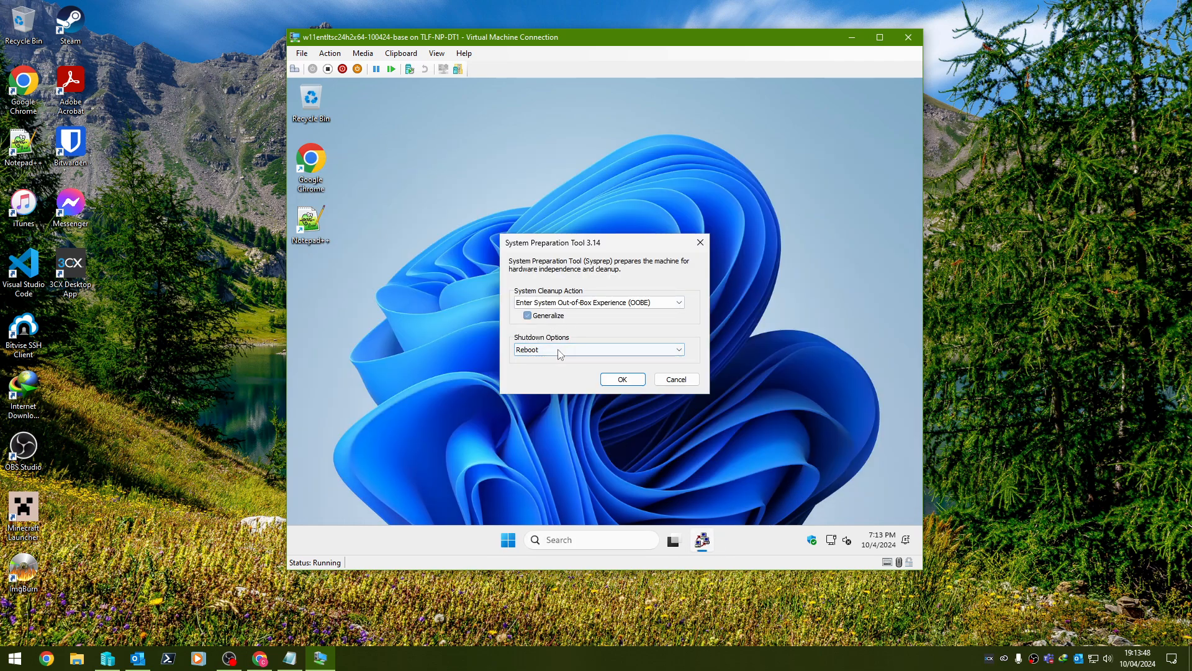
left_click(555, 350)
left_click(563, 373)
left_click(611, 382)
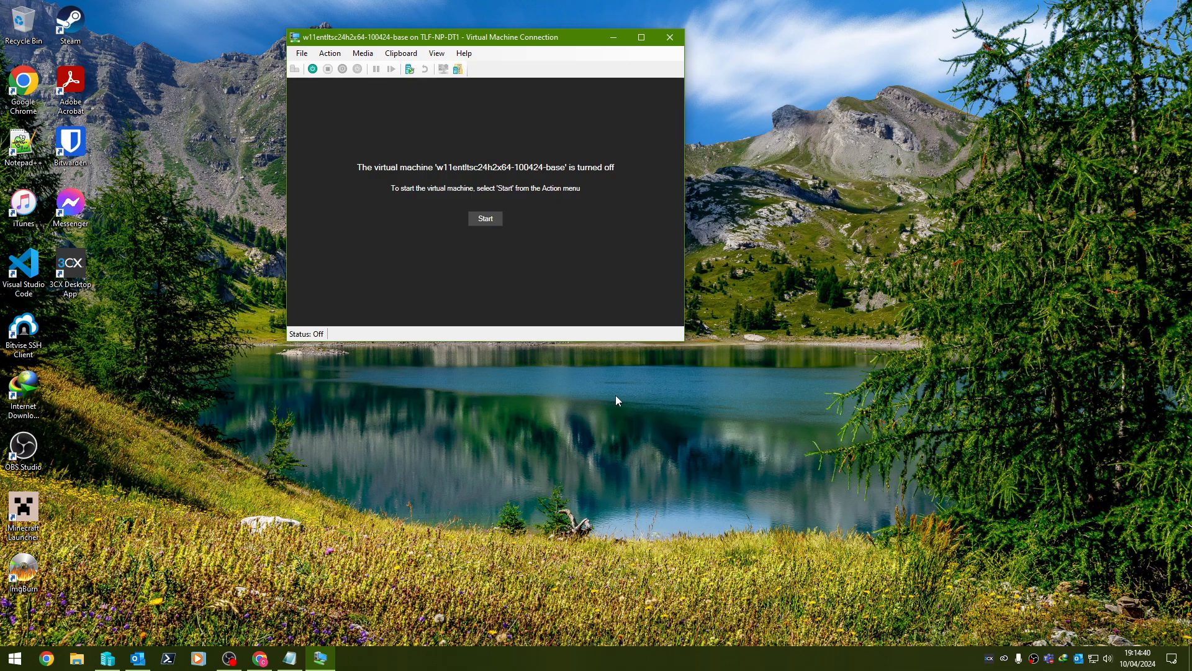
Close the VM connection and begin renaming the Windows 11 base disk in the VHDs folder.
left_click(670, 36)
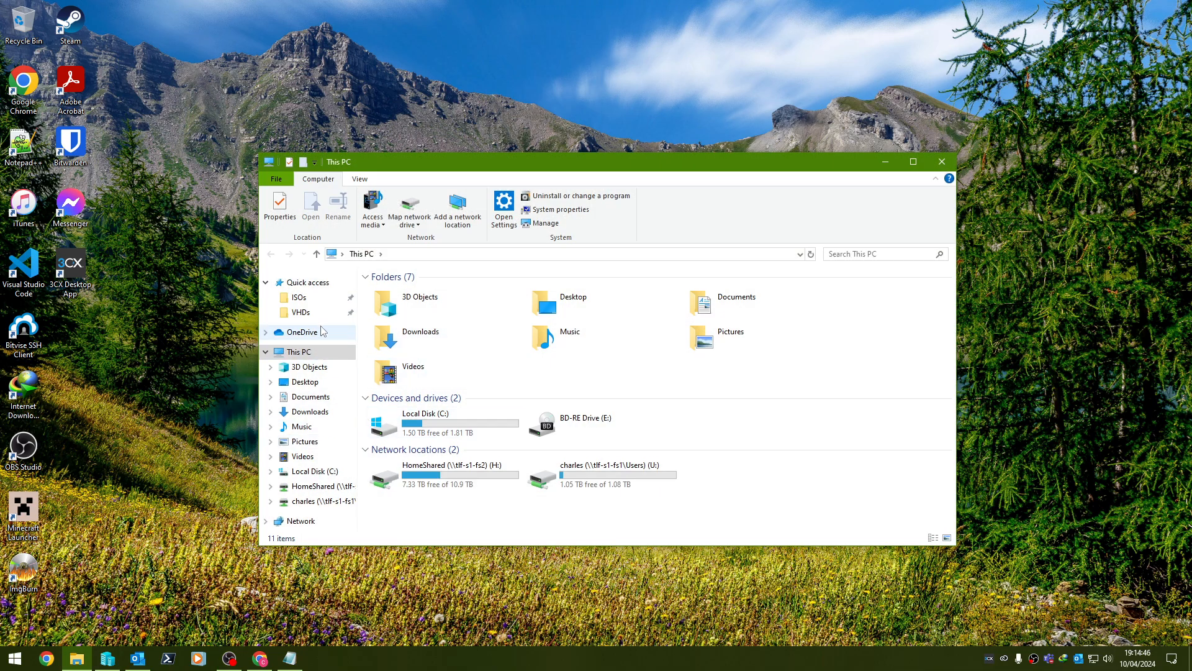
left_click(318, 317)
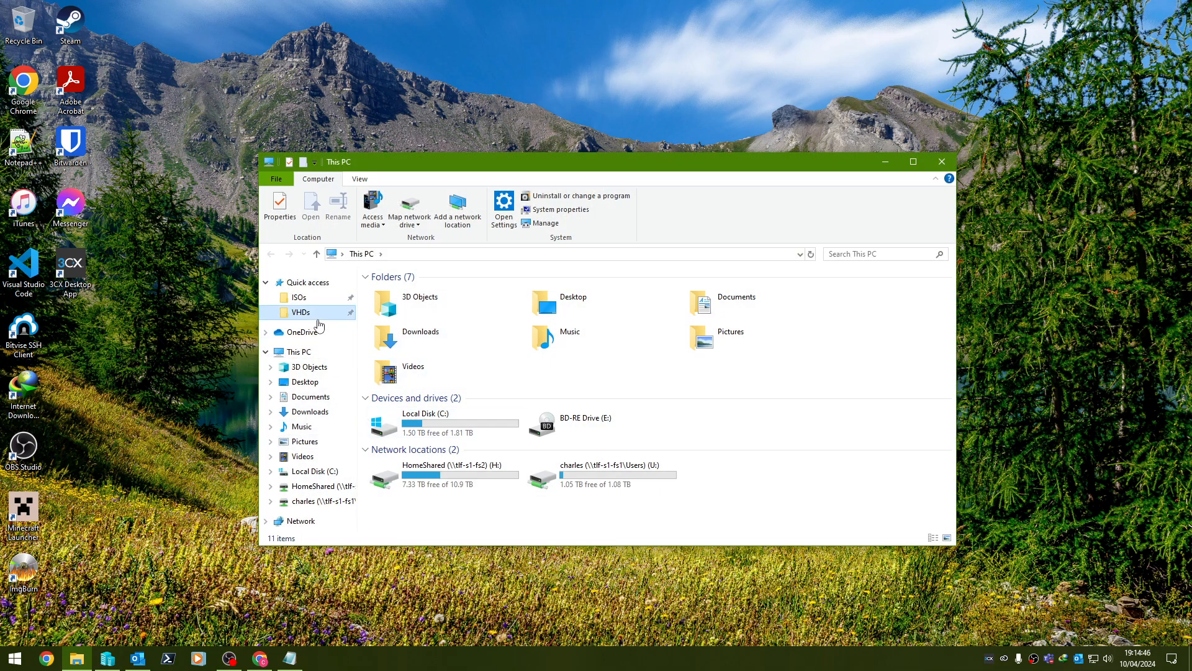
left_click(475, 359)
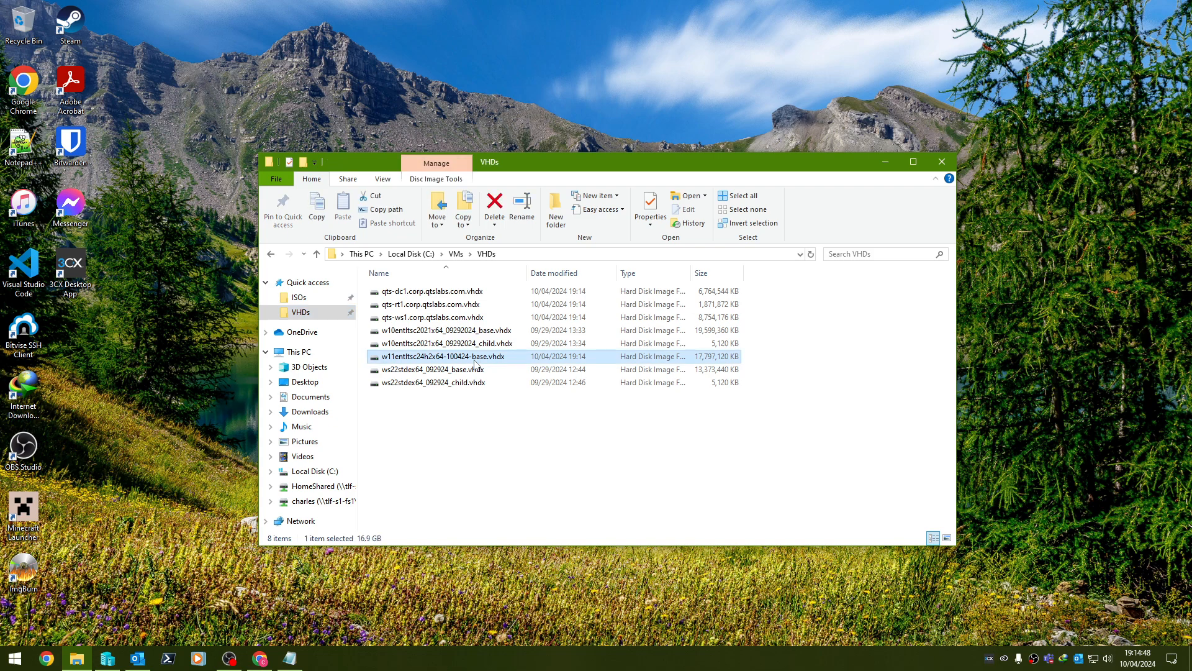
right_click(460, 359)
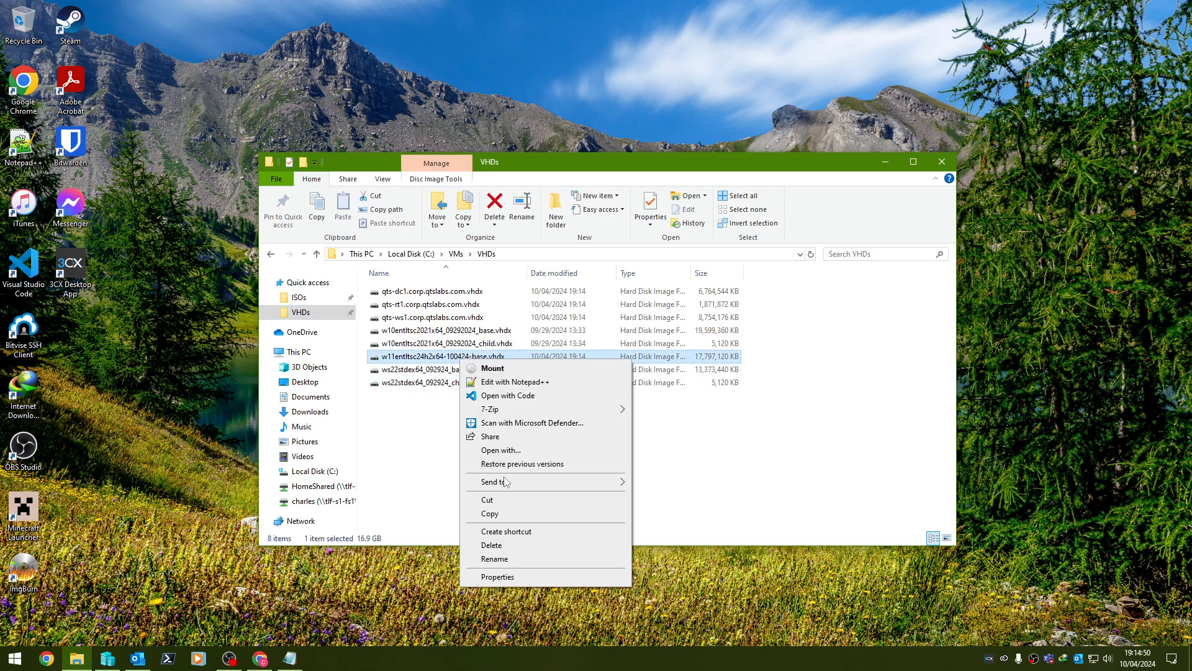
left_click(495, 558)
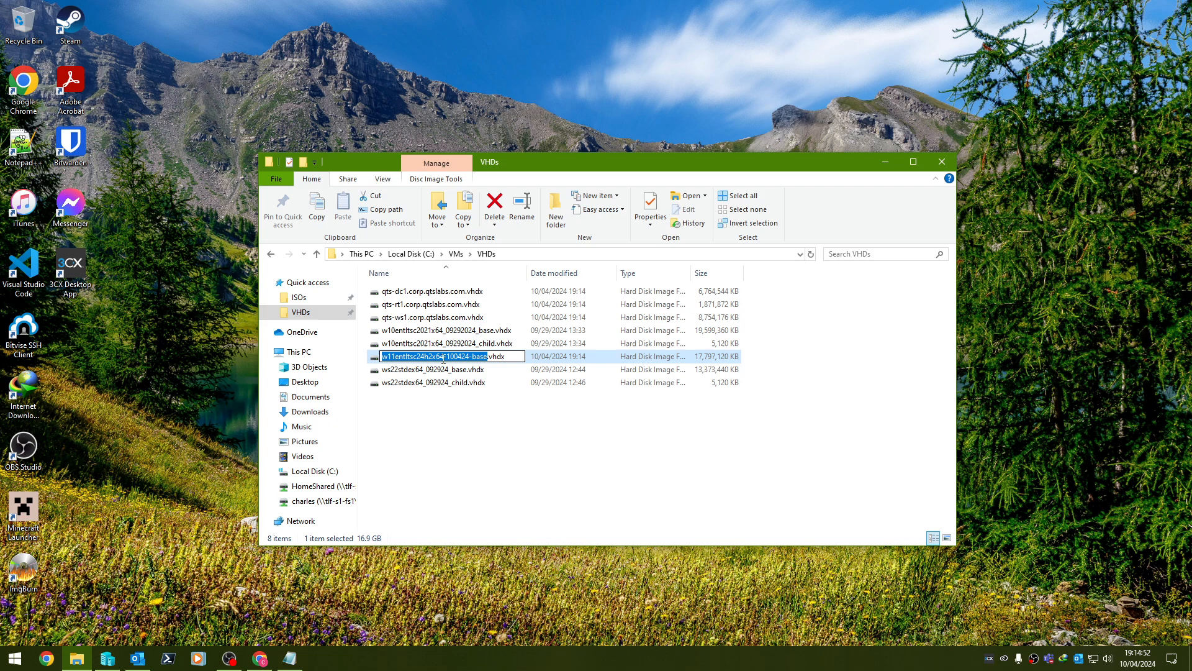
Swap the hyphens for underscores and 24h2 for 2024, giving w11entltsc2024x64_10042024_base.vhdx.
left_click_drag(444, 359, 448, 358)
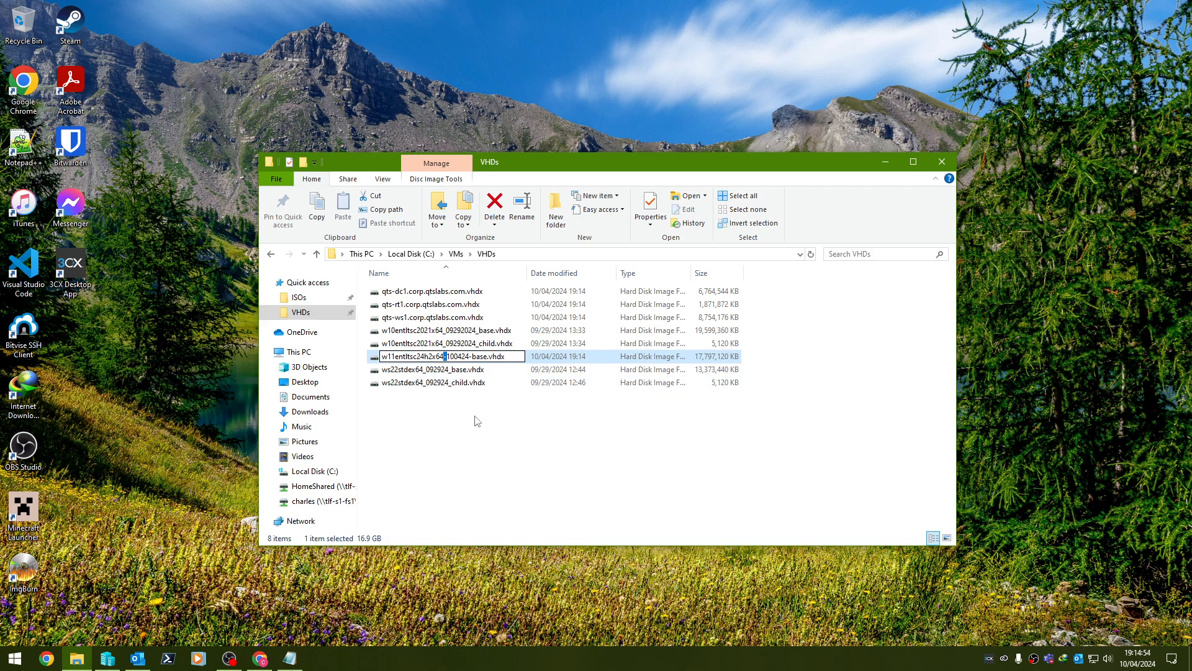
type("_")
left_click_drag(469, 358, 472, 358)
type("_")
left_click_drag(418, 356, 433, 356)
left_click(442, 352)
key("Left")
key("BackSpace")
key("BackSpace")
key("BackSpace")
key("BackSpace")
type("202420")
key("Return")
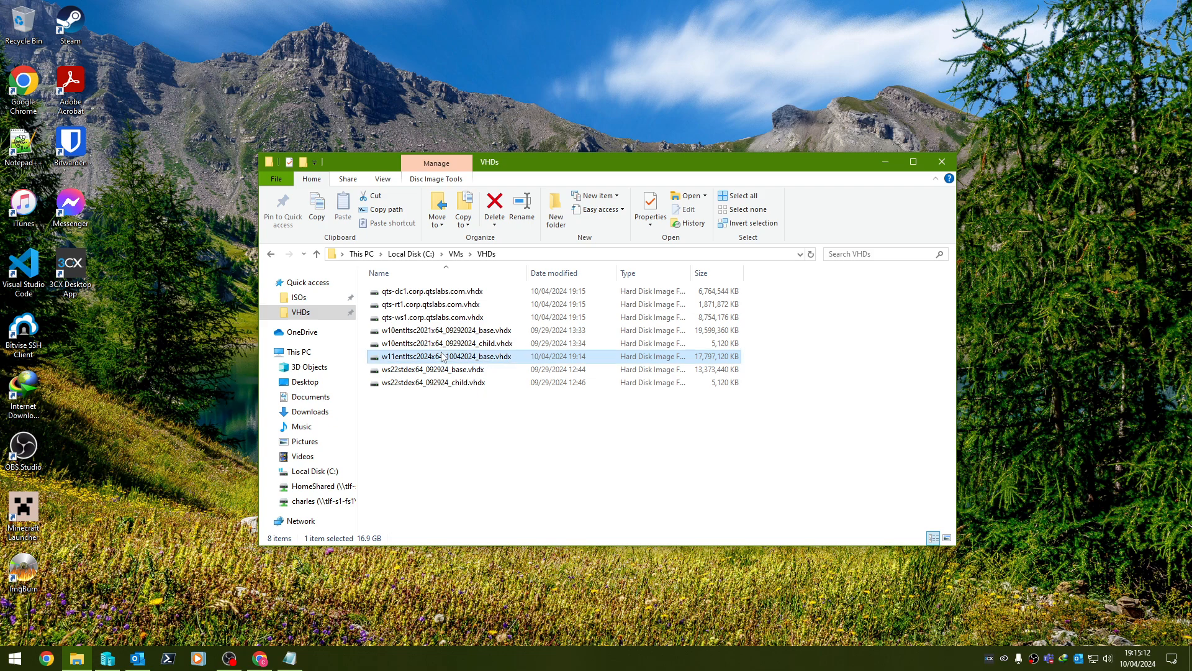
Delete the old Windows 11 base VM from Hyper-V Manager.
left_click(108, 659)
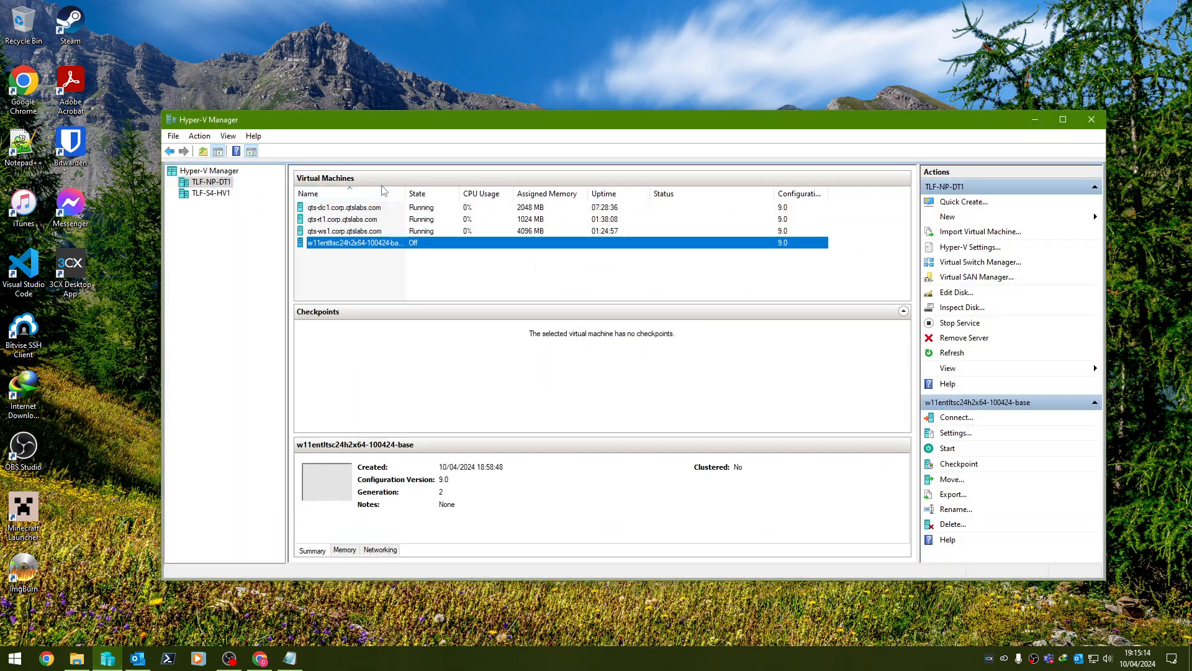
right_click(375, 242)
left_click(438, 363)
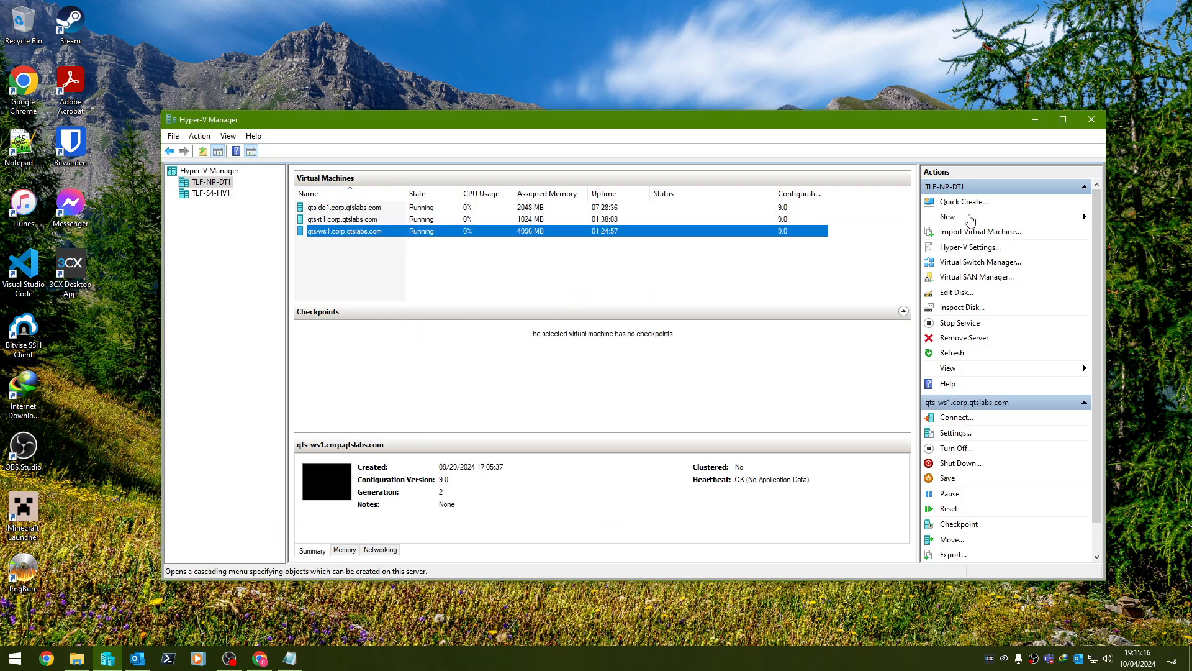
Start a new VHDX differencing disk and copy the base disk's file name.
left_click(948, 216)
left_click(1115, 231)
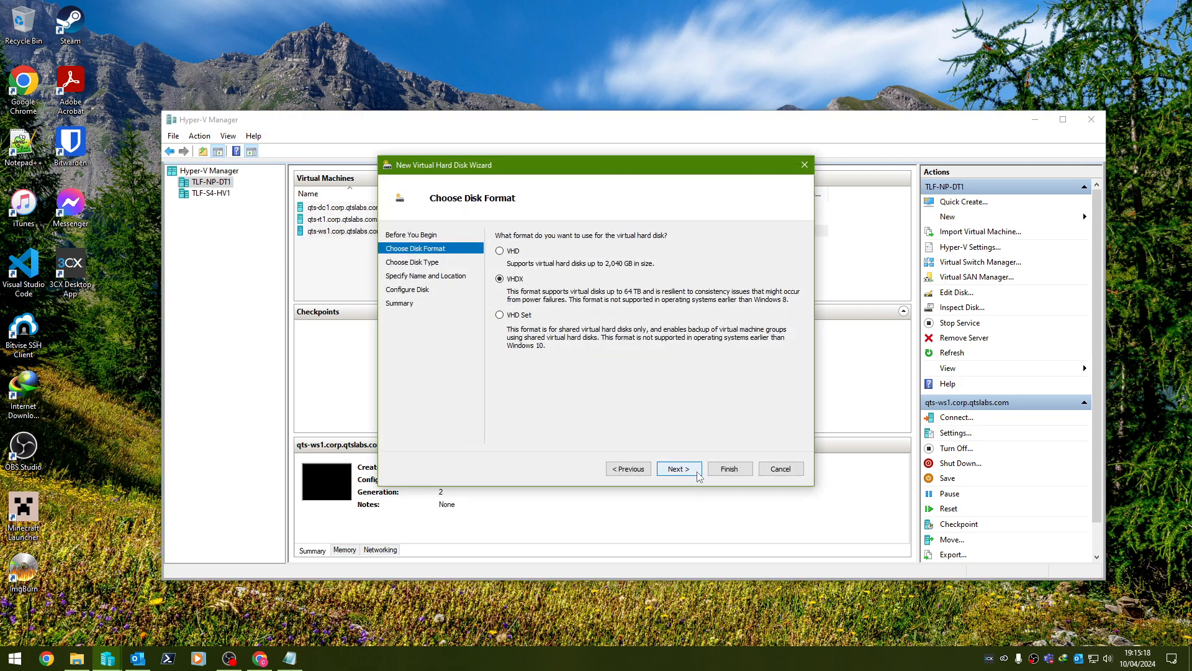
left_click(679, 469)
left_click(678, 468)
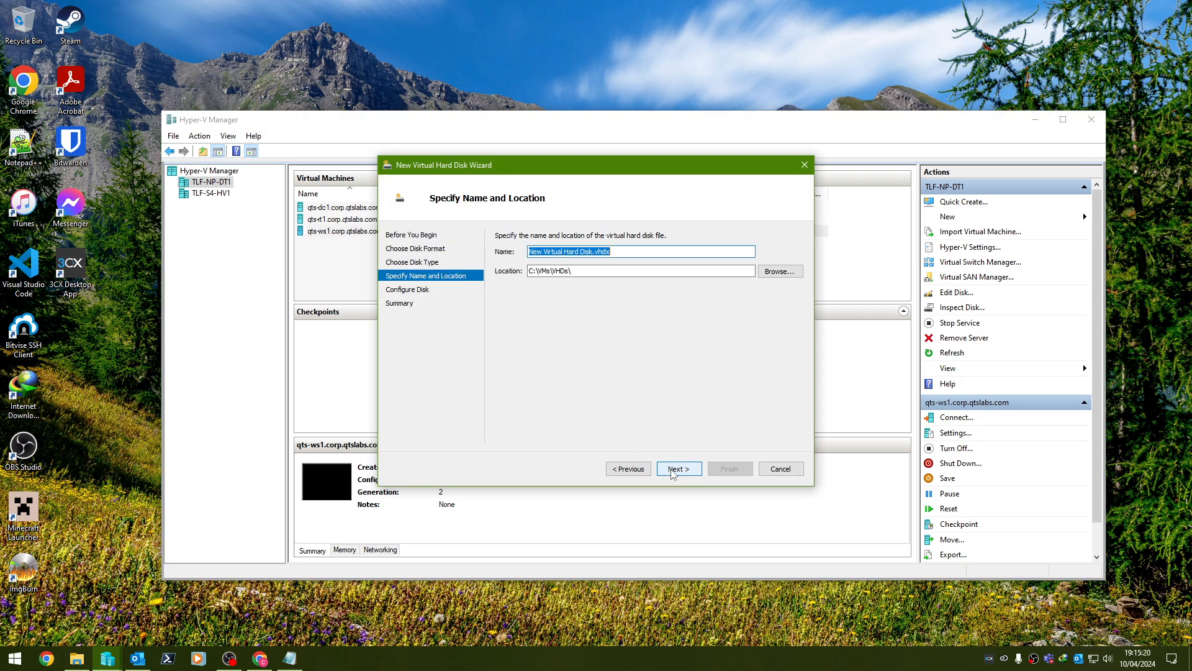
left_click(77, 658)
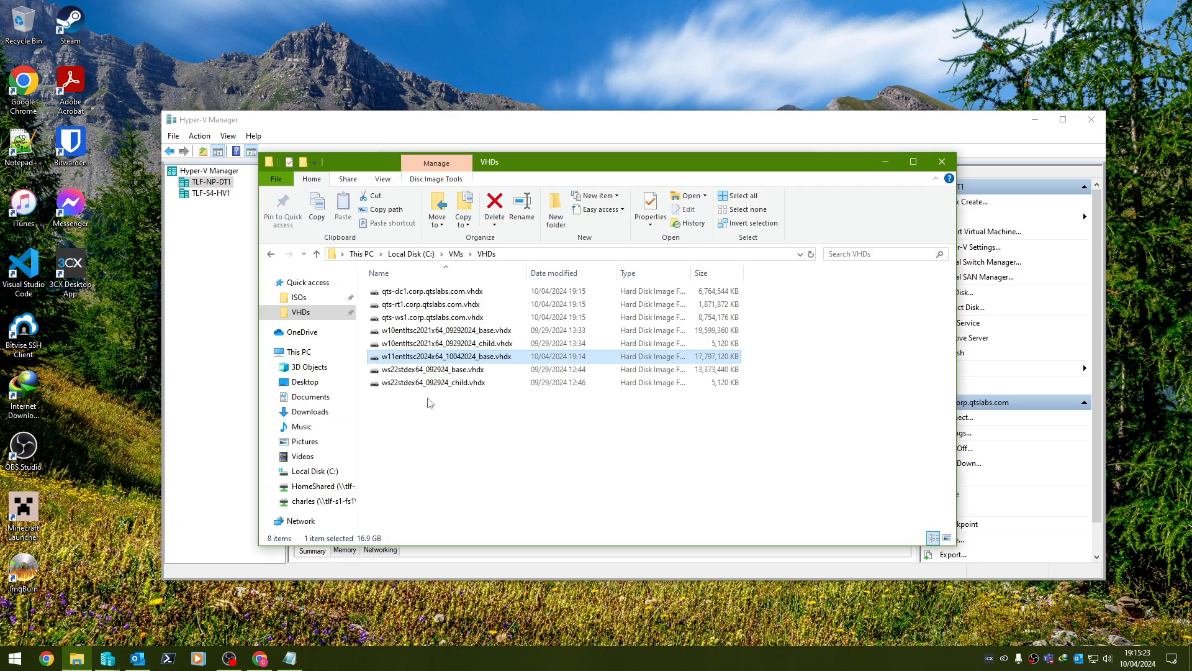
left_click(522, 210)
key("ctrl+c")
left_click(885, 162)
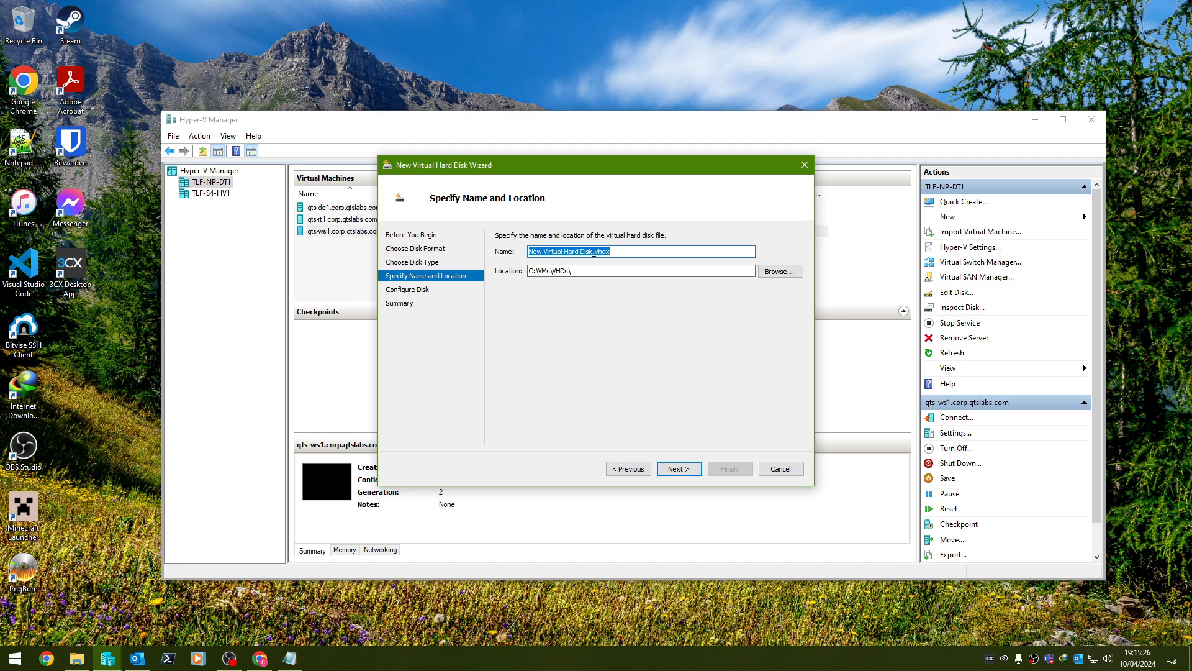
Name the disk w11entltsc2024x64_10042024_child.vhdx with the renamed base disk as parent.
left_click_drag(593, 252, 456, 255)
key("ctrl+v")
key("BackSpace")
key("BackSpace")
key("BackSpace")
key("BackSpace")
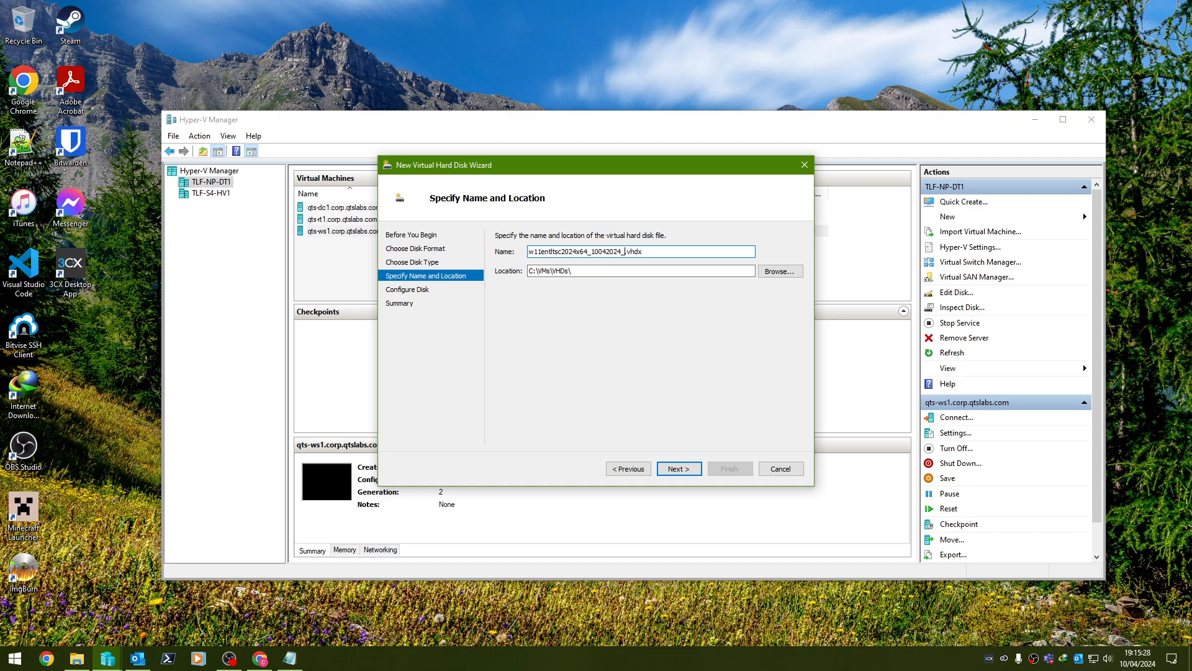
type("chil")
type("d")
key("Return")
left_click(586, 261)
key("ctrl+v")
key("Down")
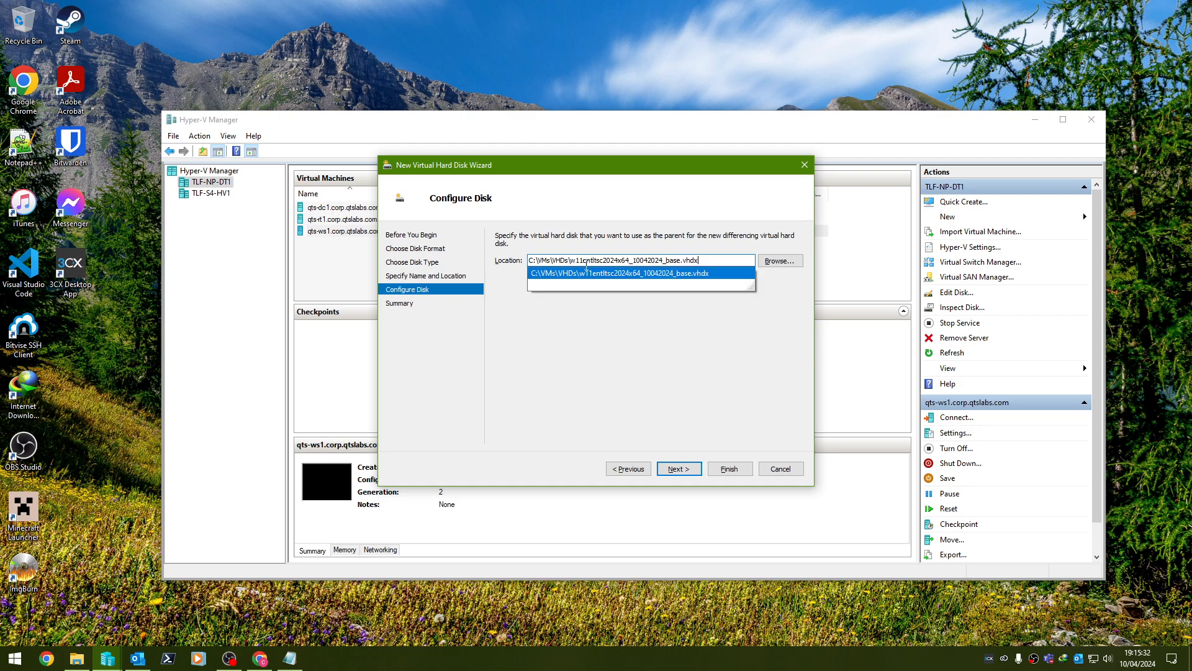
key("Return")
key("Return")
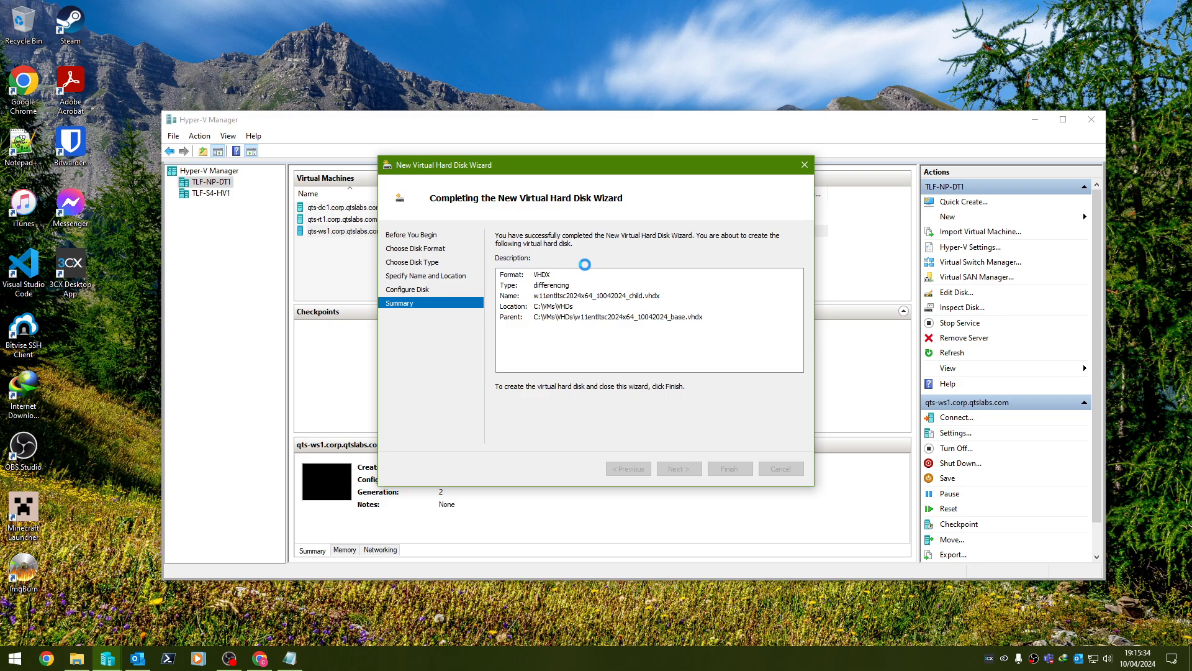
Copy the child disk in the VHDs folder and rename the copy qts-ws2.corp.qtslabs.com.vhdx.
left_click(76, 659)
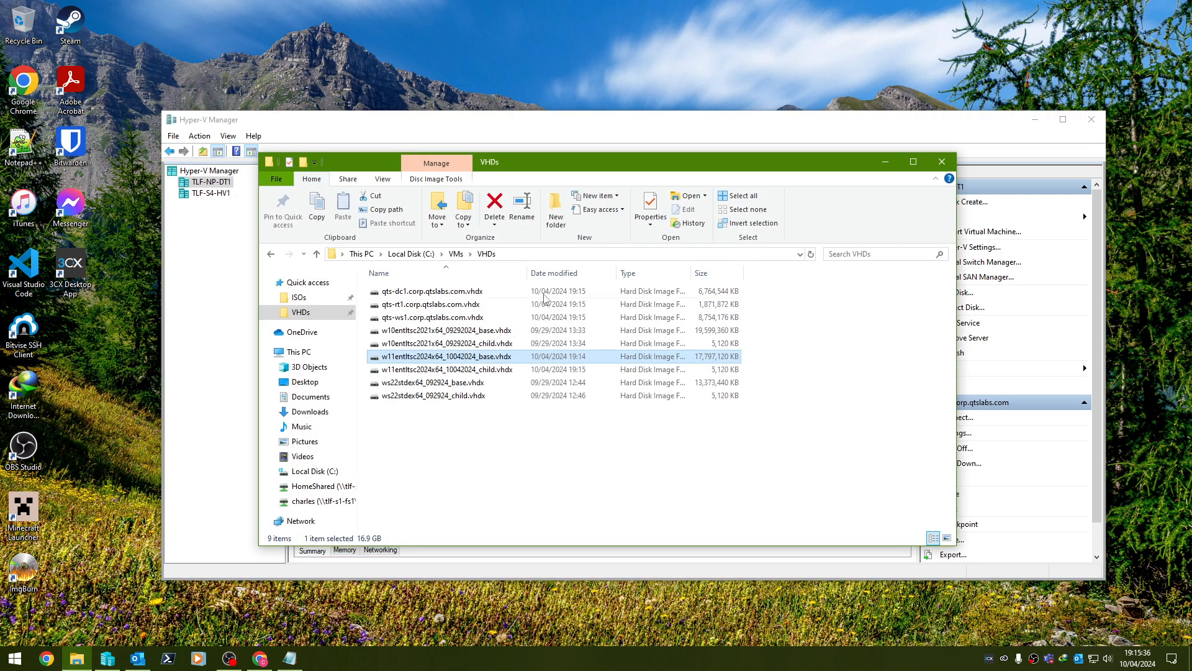
left_click_drag(529, 369, 522, 450)
left_click(557, 475)
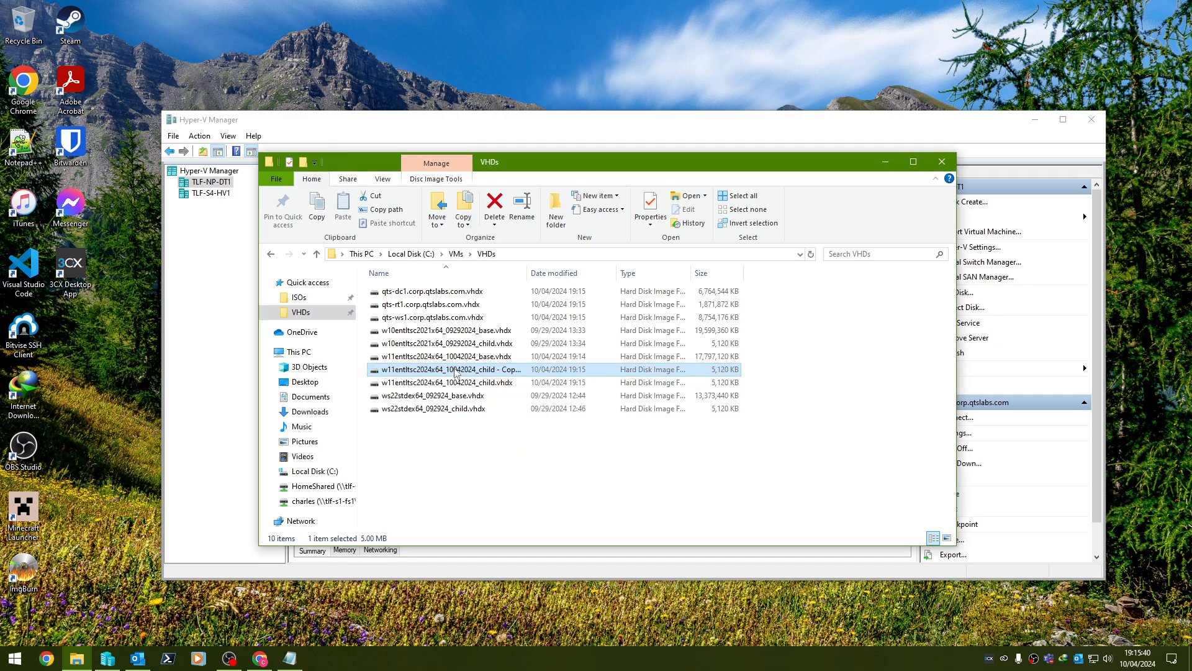
left_click(521, 205)
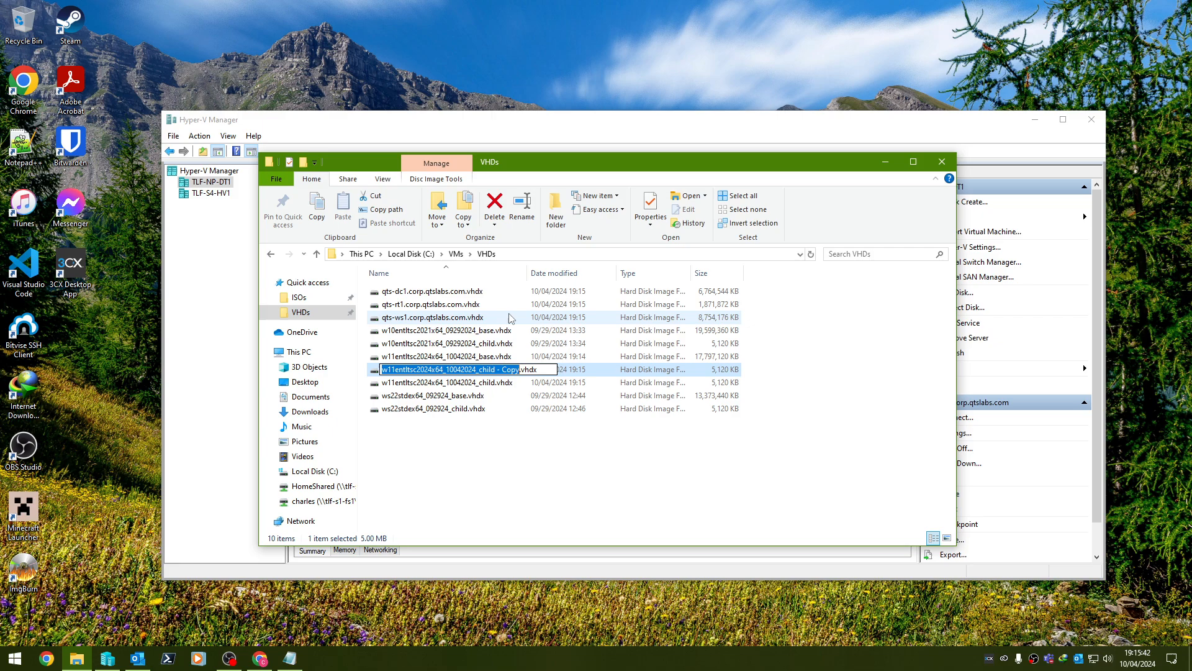
type("qts-ws")
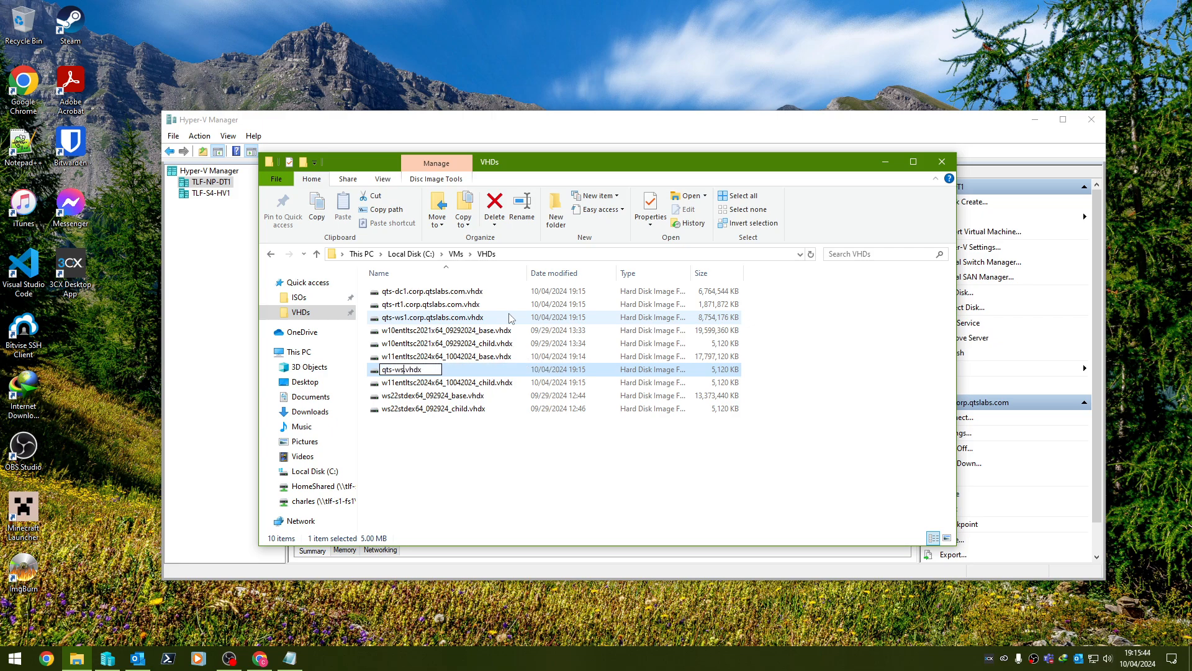
type("2.corp.qtslabs.com")
key("Return")
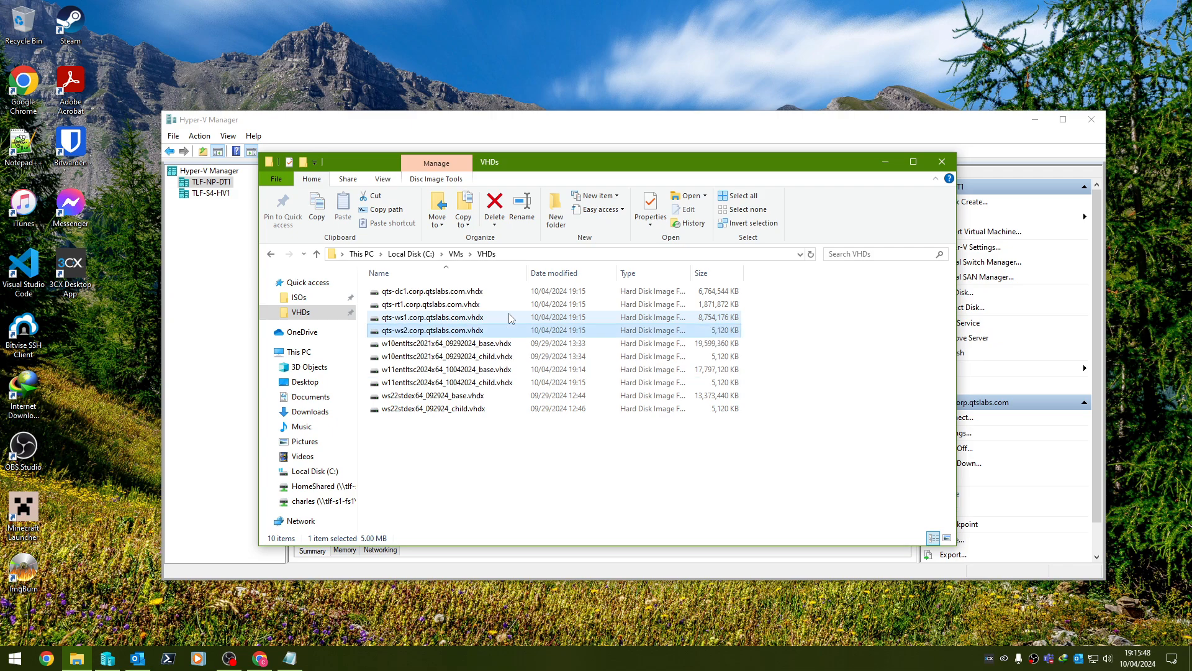
left_click(528, 208)
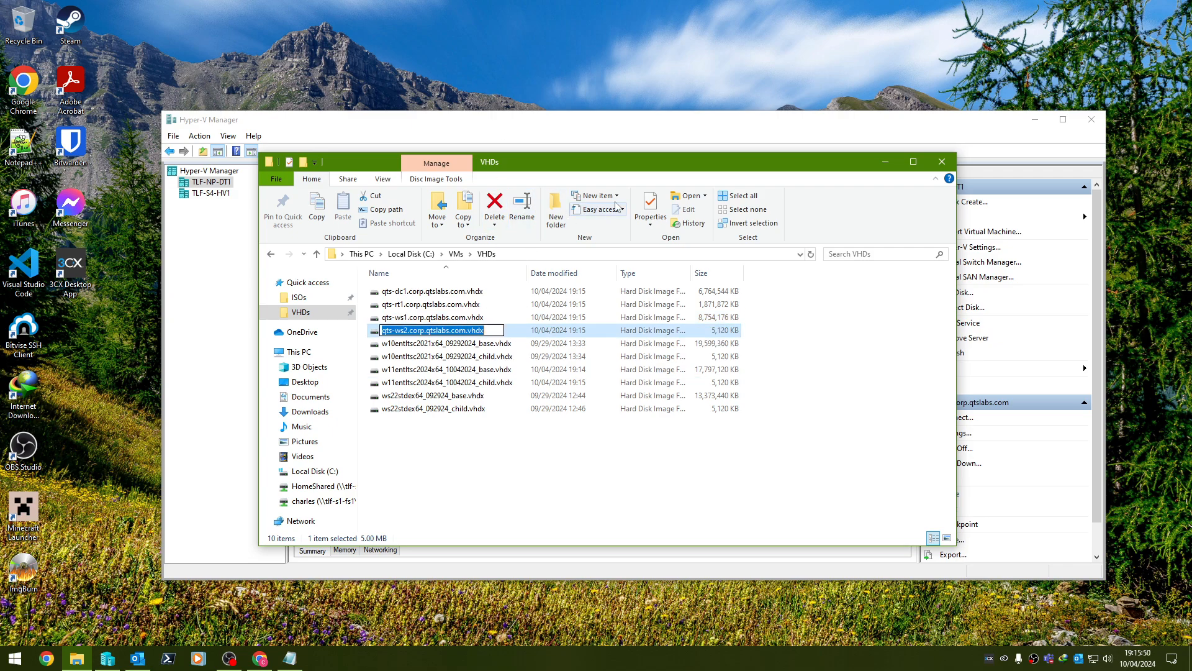
left_click(1055, 216)
Start a Generation 2 VM named qts-ws2.corp.qtslabs.com with 4096 MB static memory.
left_click(1084, 217)
left_click(1096, 223)
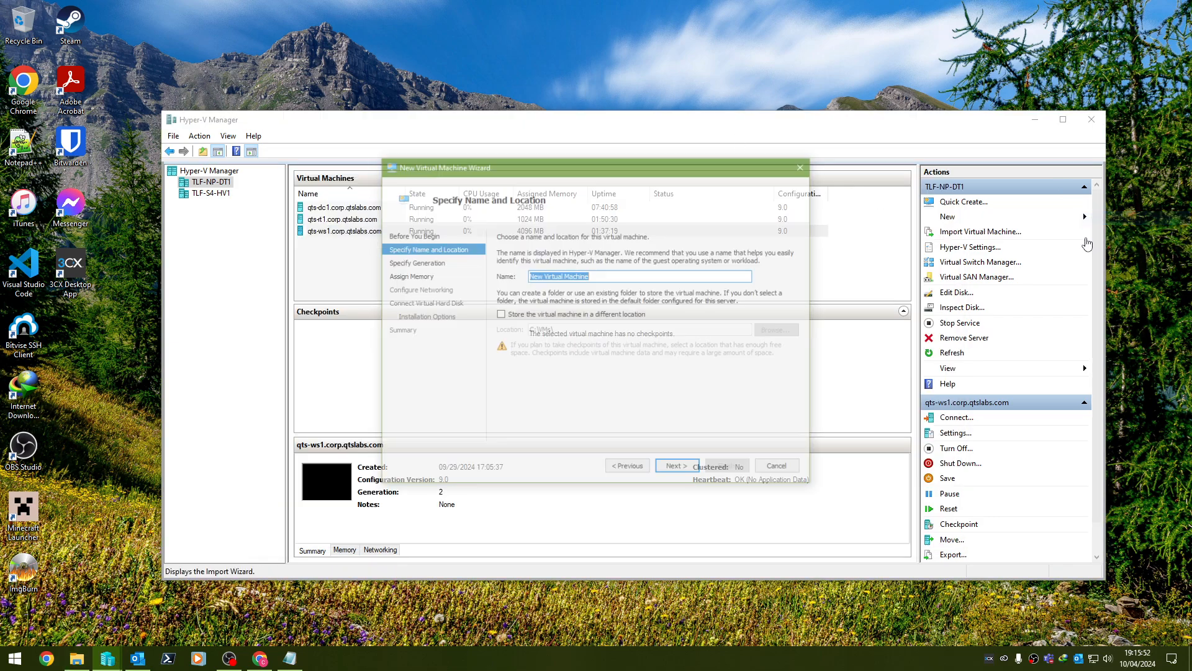
key("ctrl+v")
key("Return")
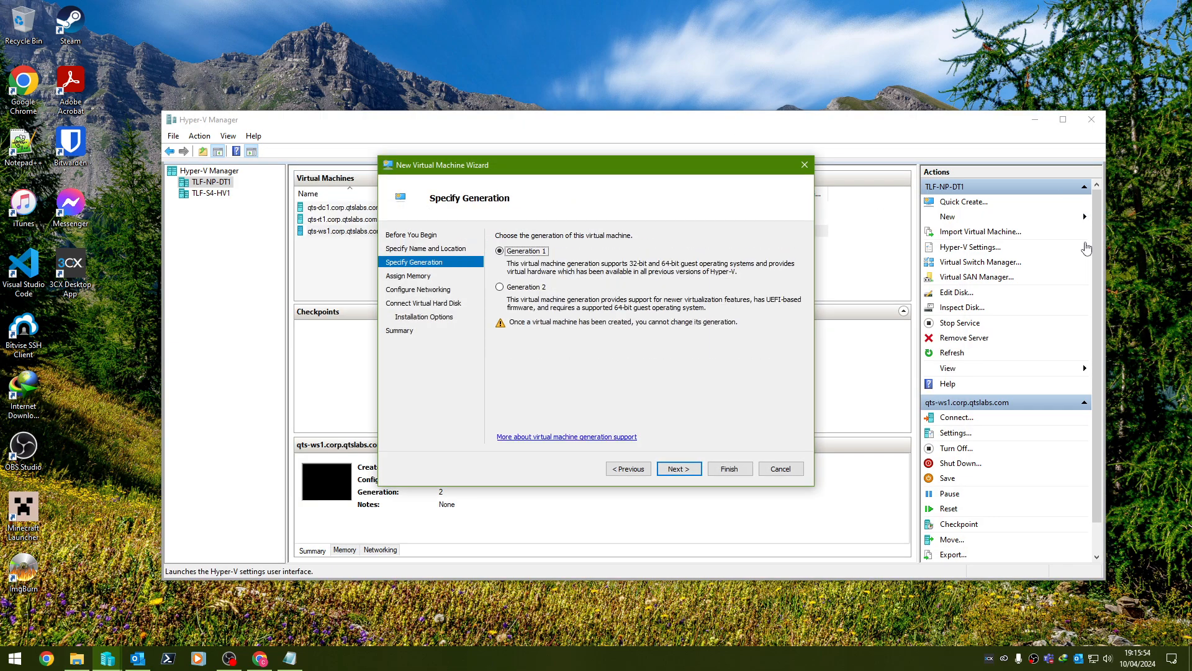
key("Return")
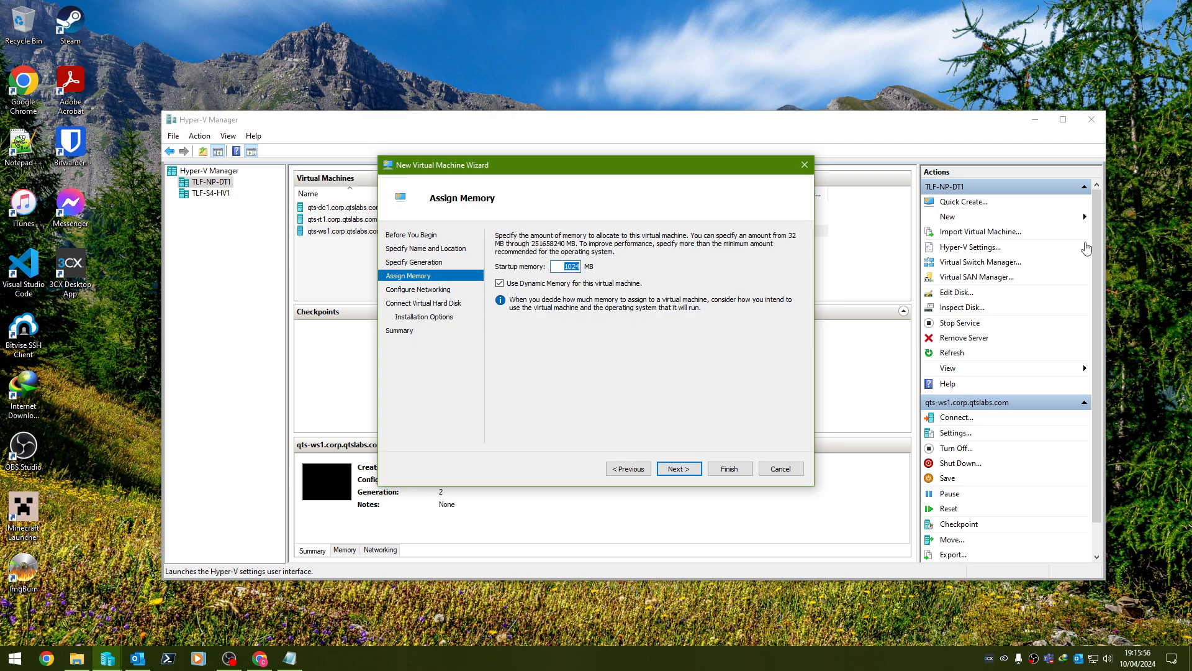
type("4096")
key("Tab")
key("space")
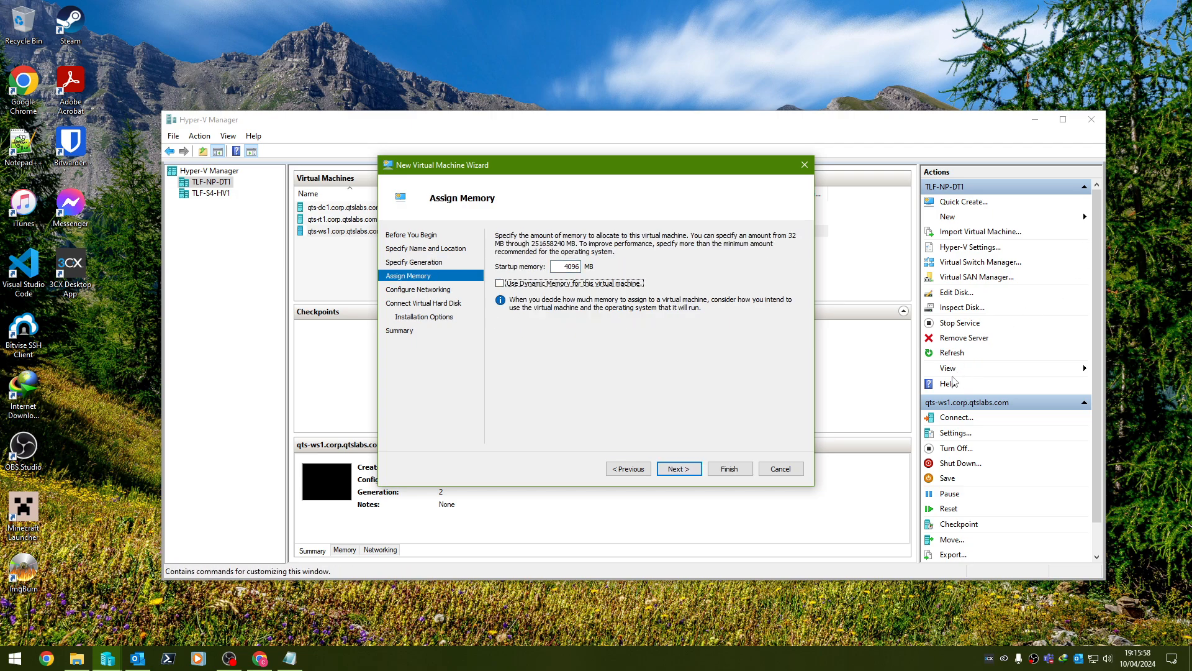
Connect it to the LAN switch, attach the existing qts-ws2 differencing disk and finish.
left_click(679, 470)
left_click(594, 264)
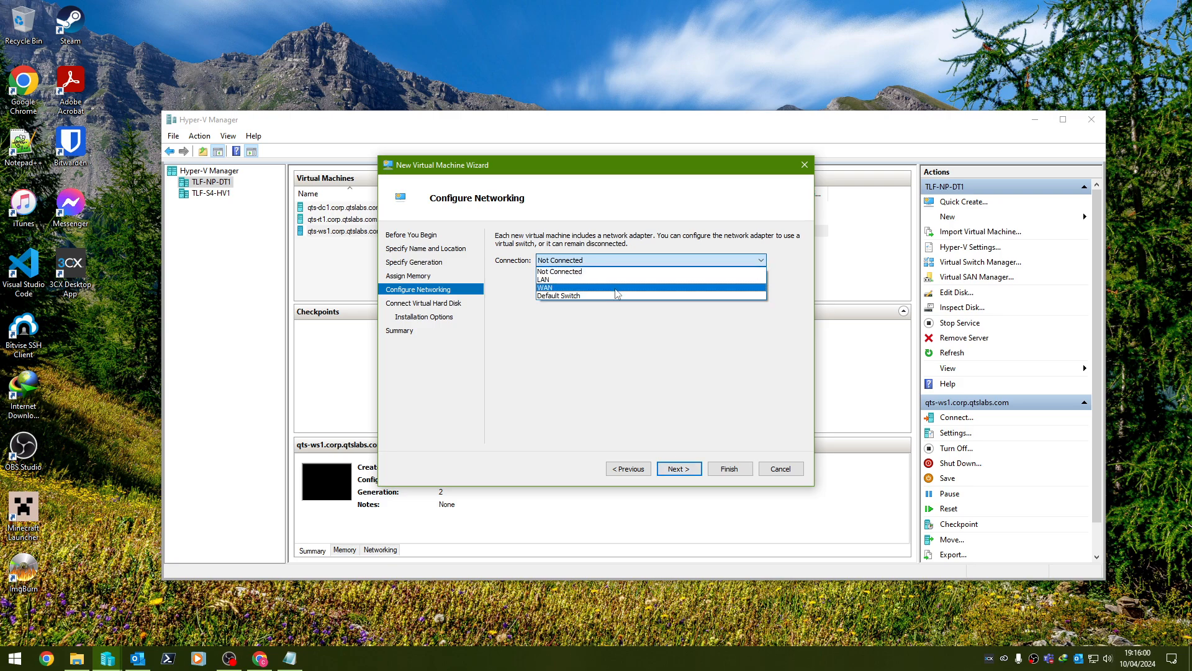
left_click(596, 291)
left_click(679, 468)
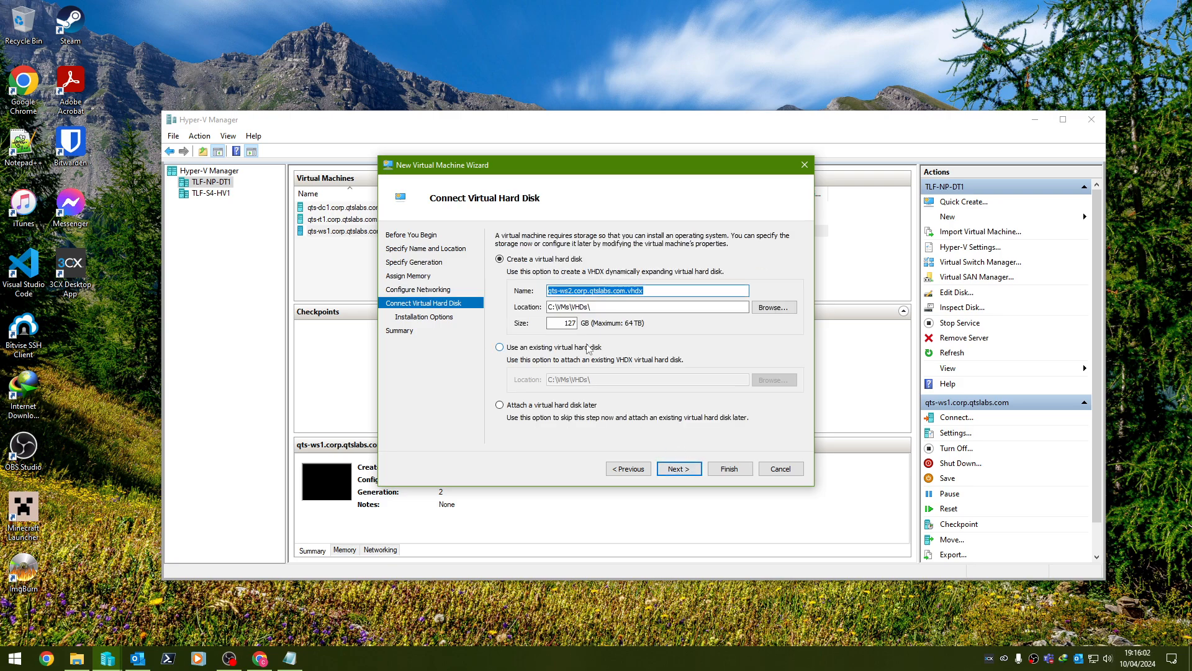
left_click(566, 347)
type("C:\\VMs\\VHDs\\qts-ws2.corp.qtslabs.com.vhdx")
left_click(679, 468)
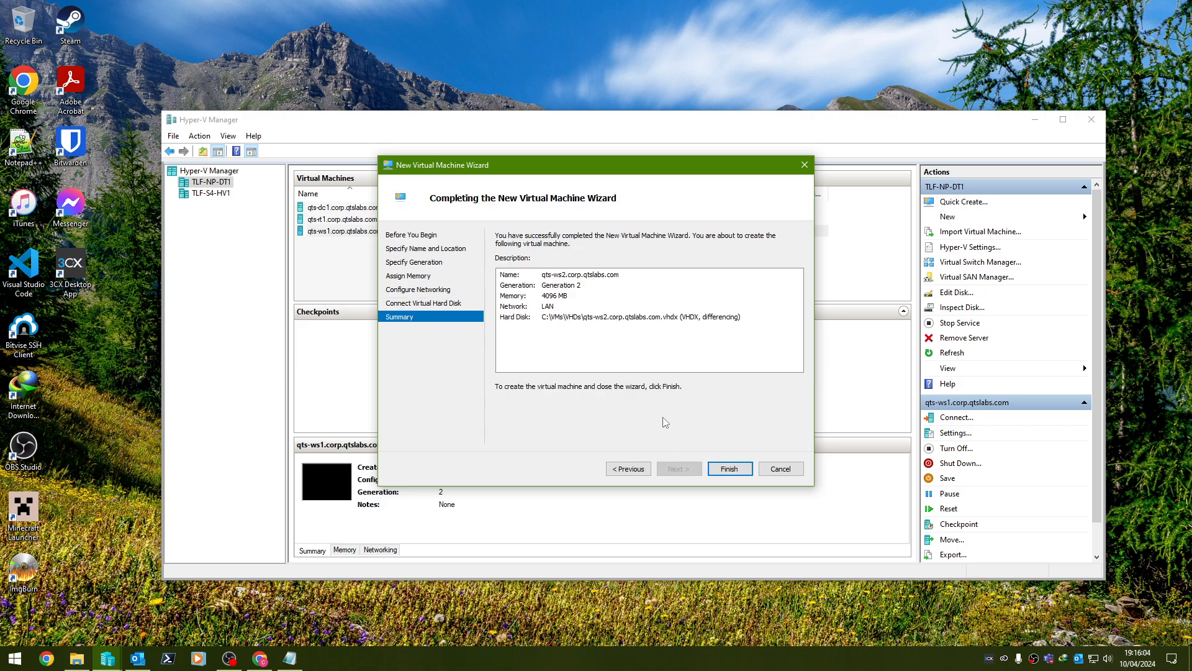
key("Return")
Enable the TPM in qts-ws2's settings and give it 2 virtual processors.
right_click(309, 243)
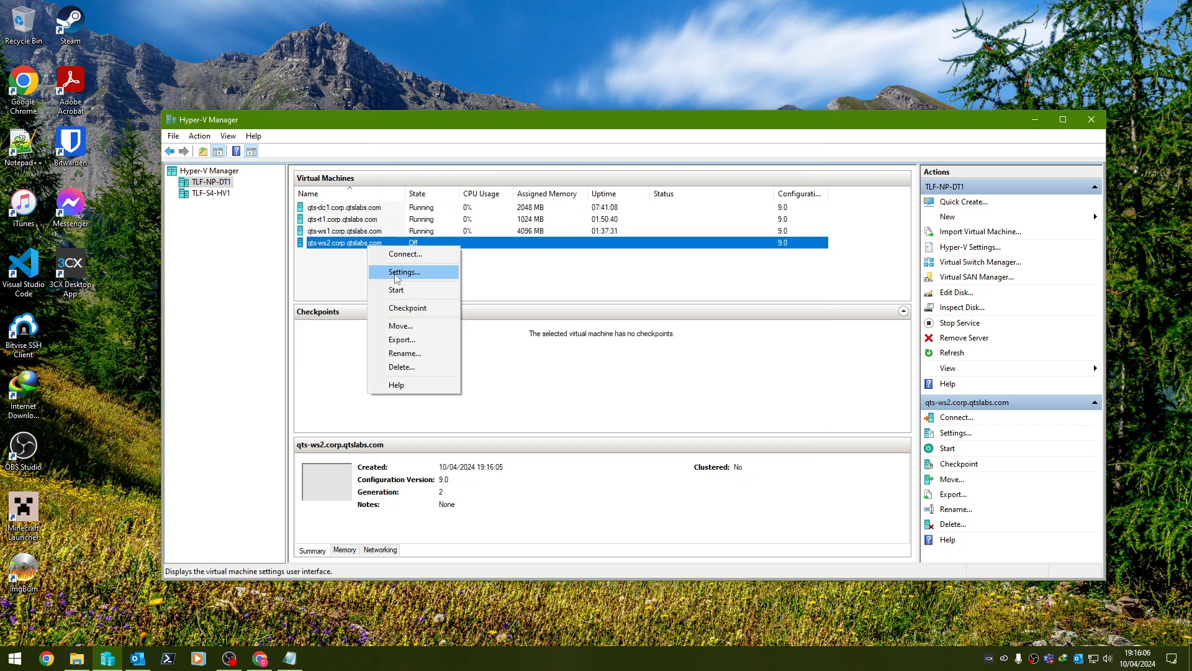
left_click(397, 270)
left_click(459, 197)
left_click(616, 270)
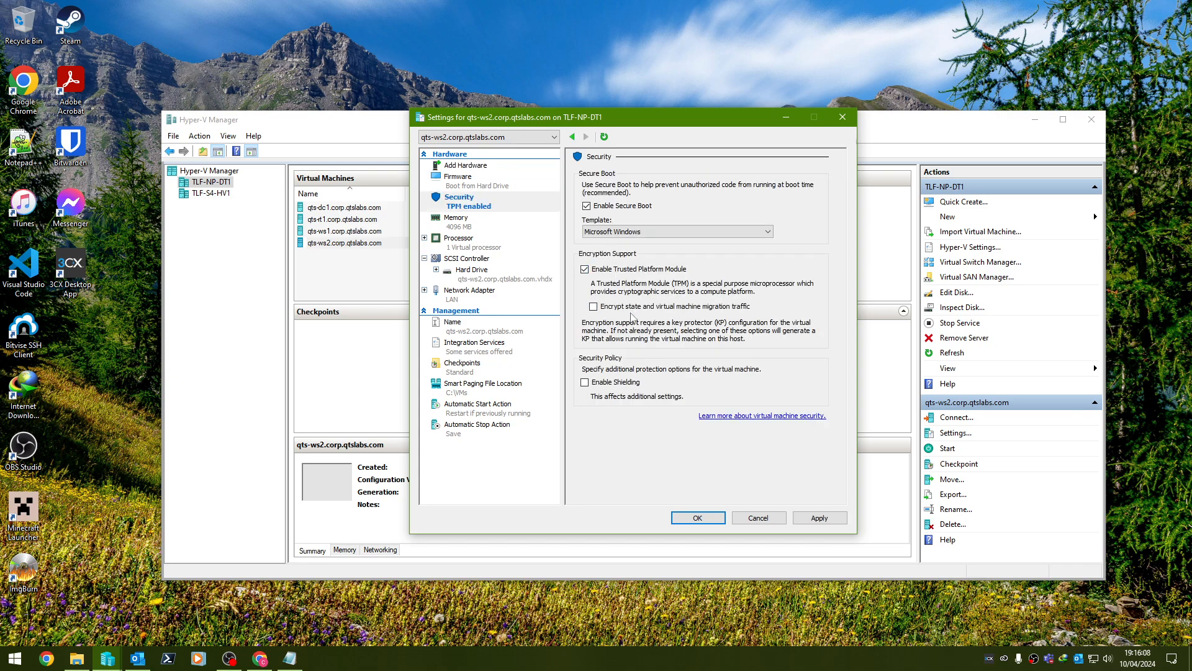
left_click(634, 306)
left_click(494, 259)
left_click(494, 240)
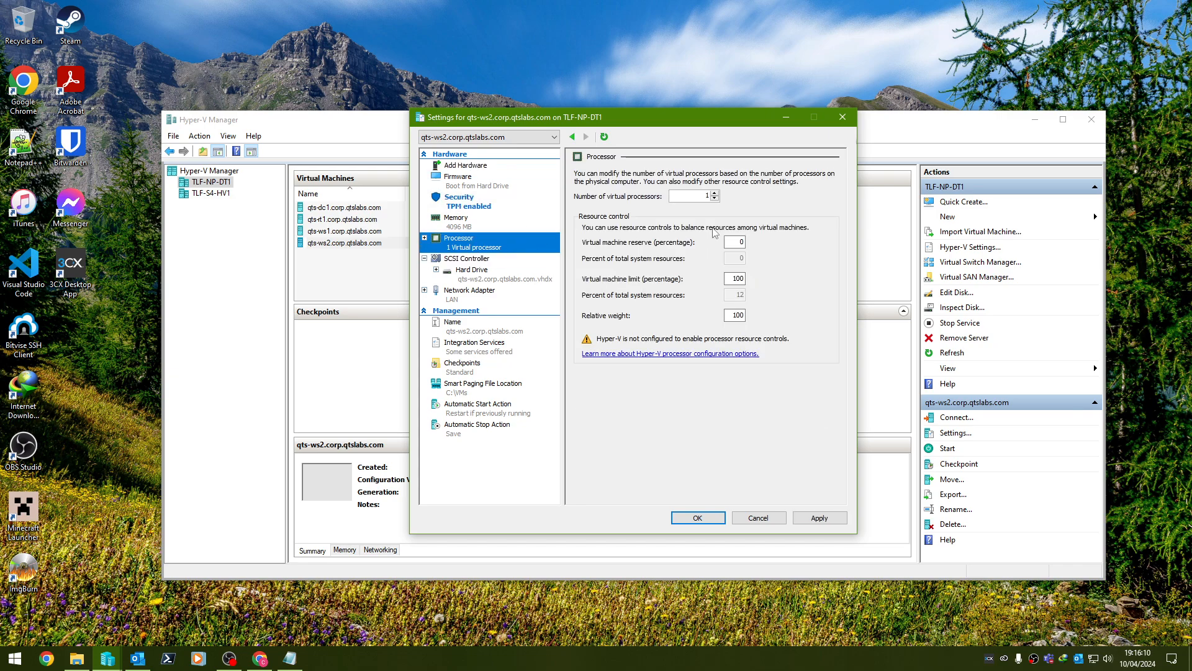
left_click(715, 194)
Enable Guest services, disable Time sync, no automatic start, and power off on host shutdown.
left_click(491, 347)
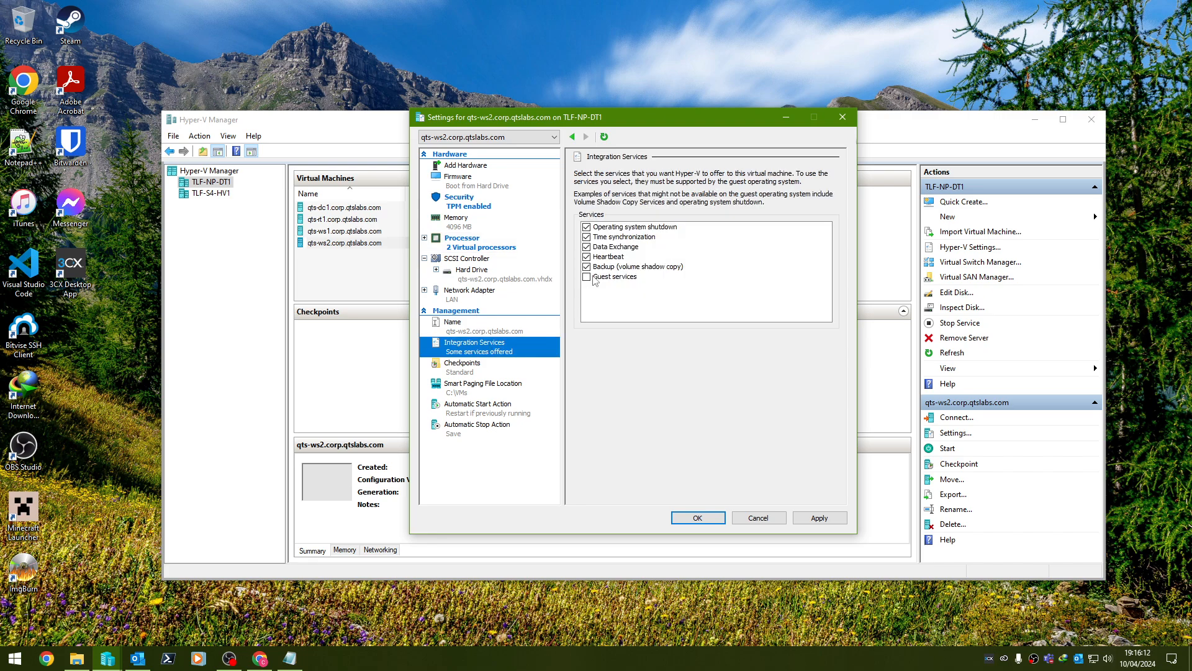
left_click(586, 277)
left_click(587, 236)
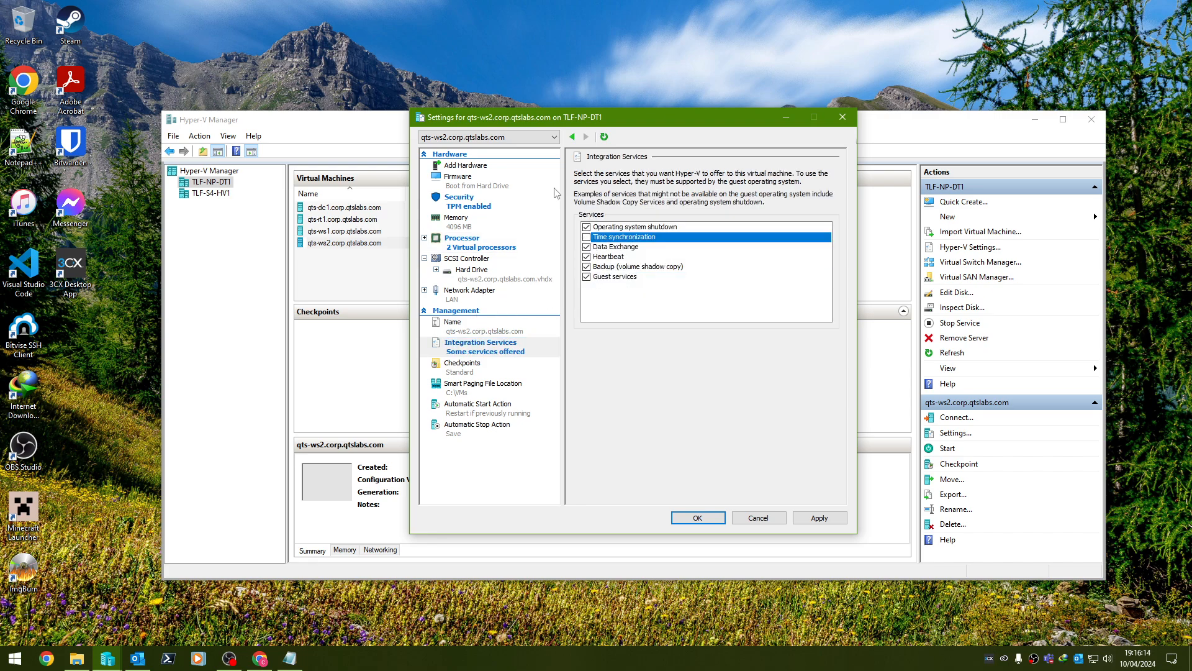
left_click(488, 370)
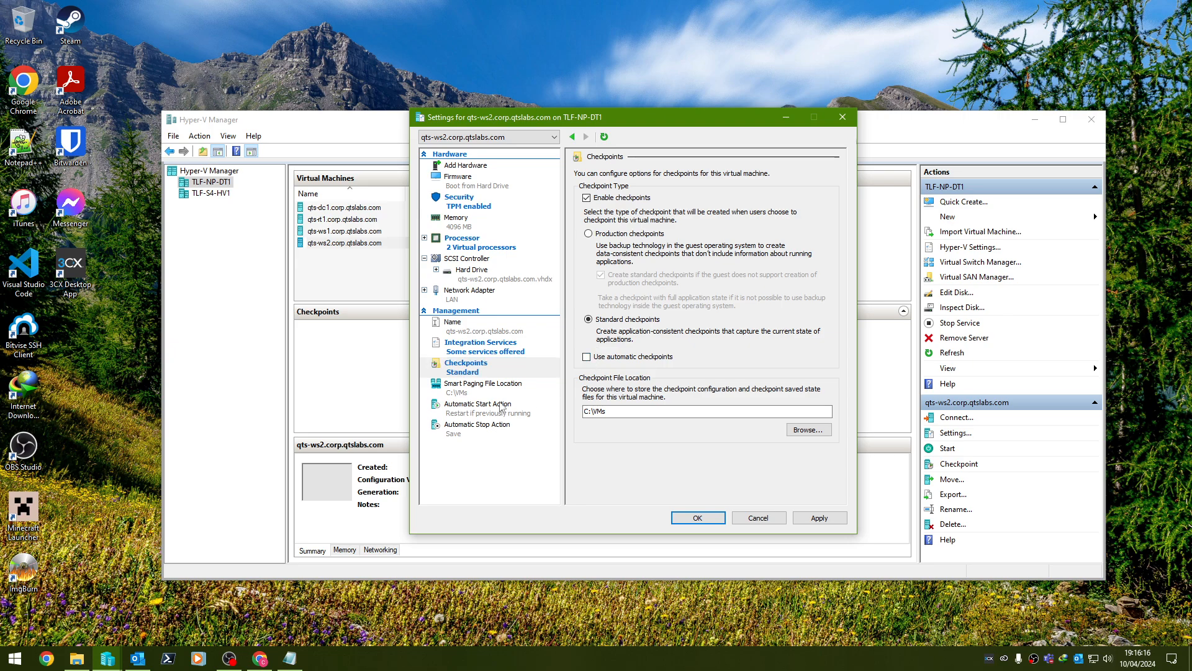
left_click(503, 407)
left_click(592, 190)
left_click(510, 429)
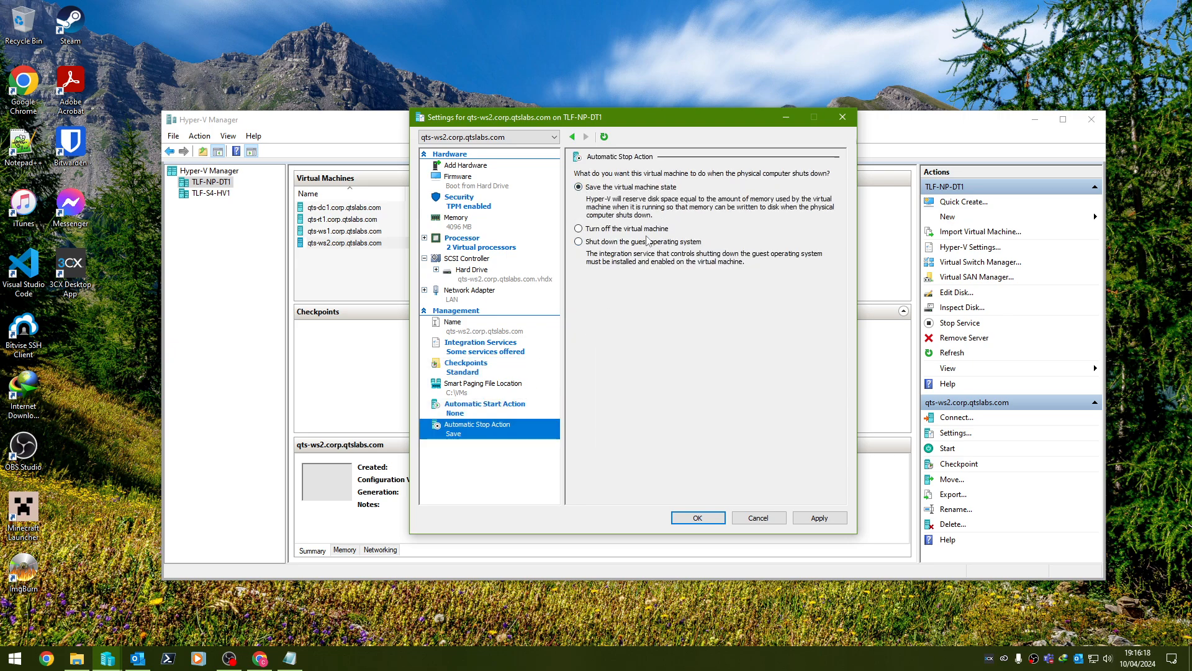
left_click(646, 229)
left_click(698, 518)
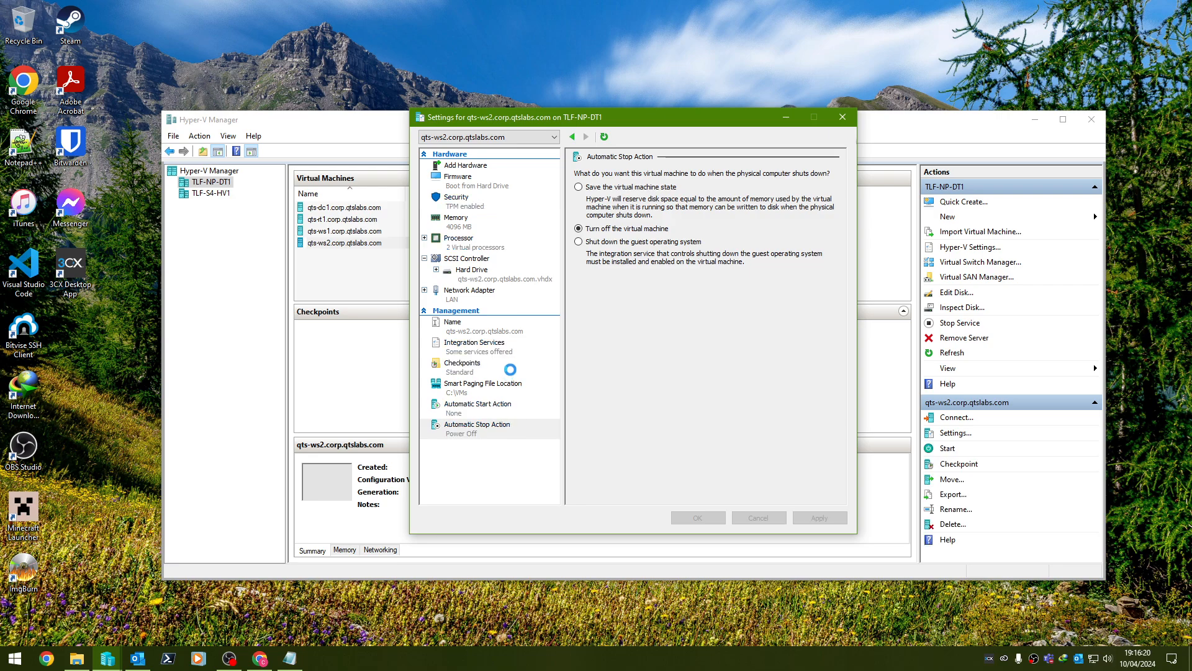
Connect to qts-ws2 and start the virtual machine.
right_click(382, 244)
left_click(400, 251)
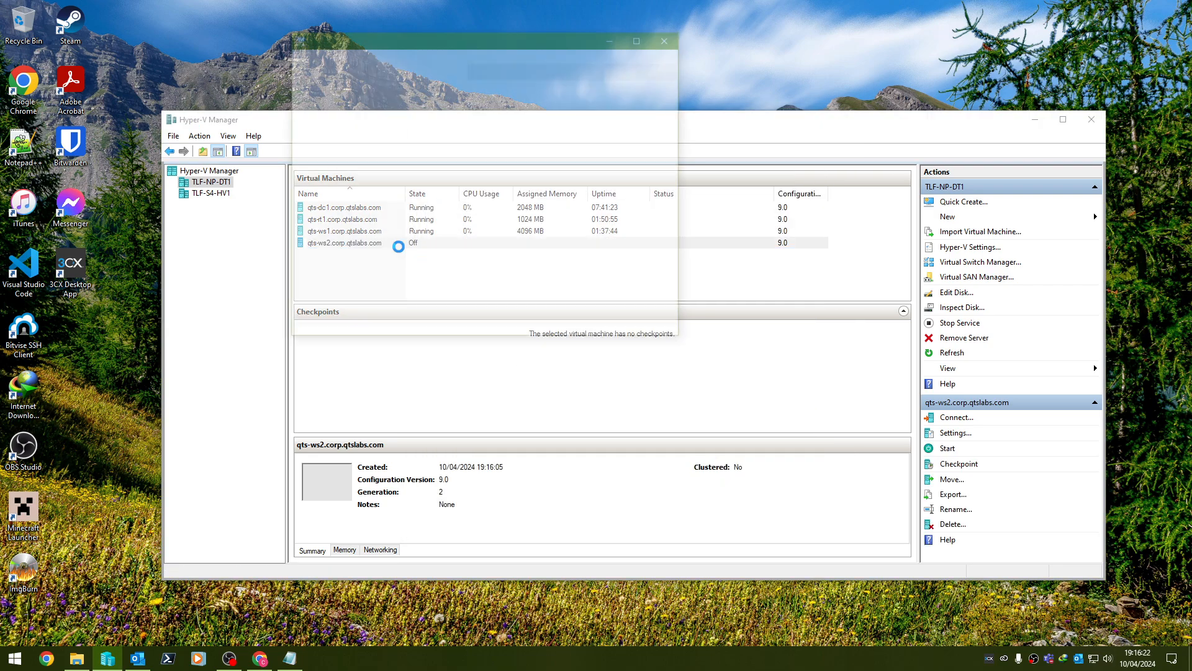
left_click(486, 218)
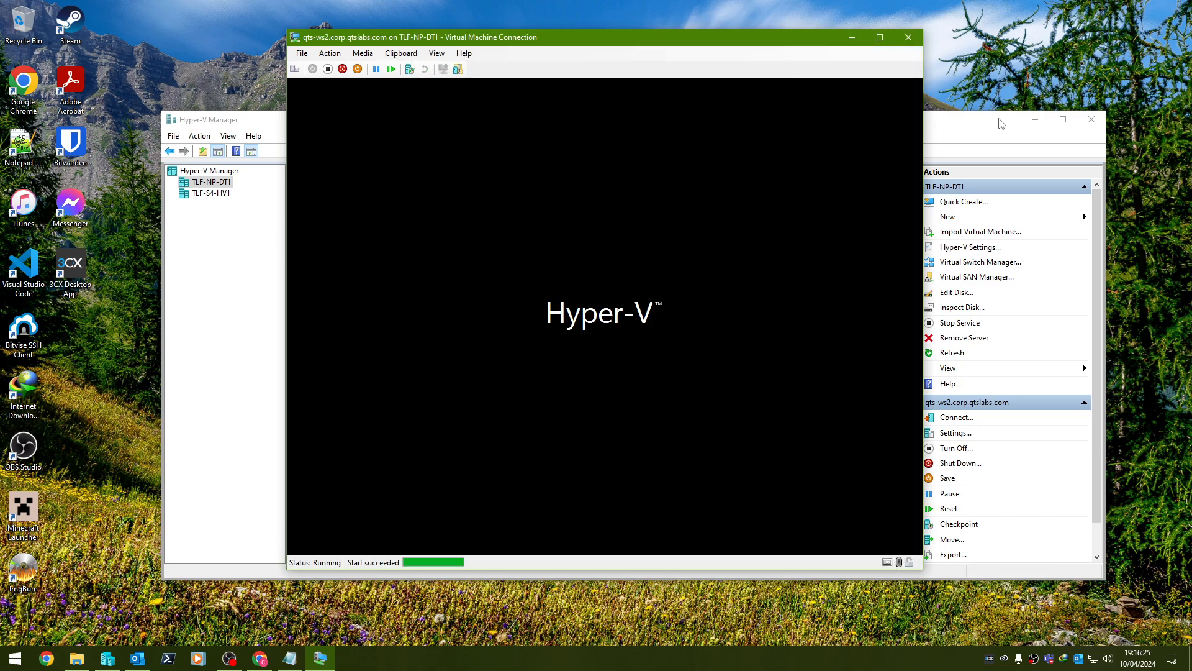
left_click(1035, 119)
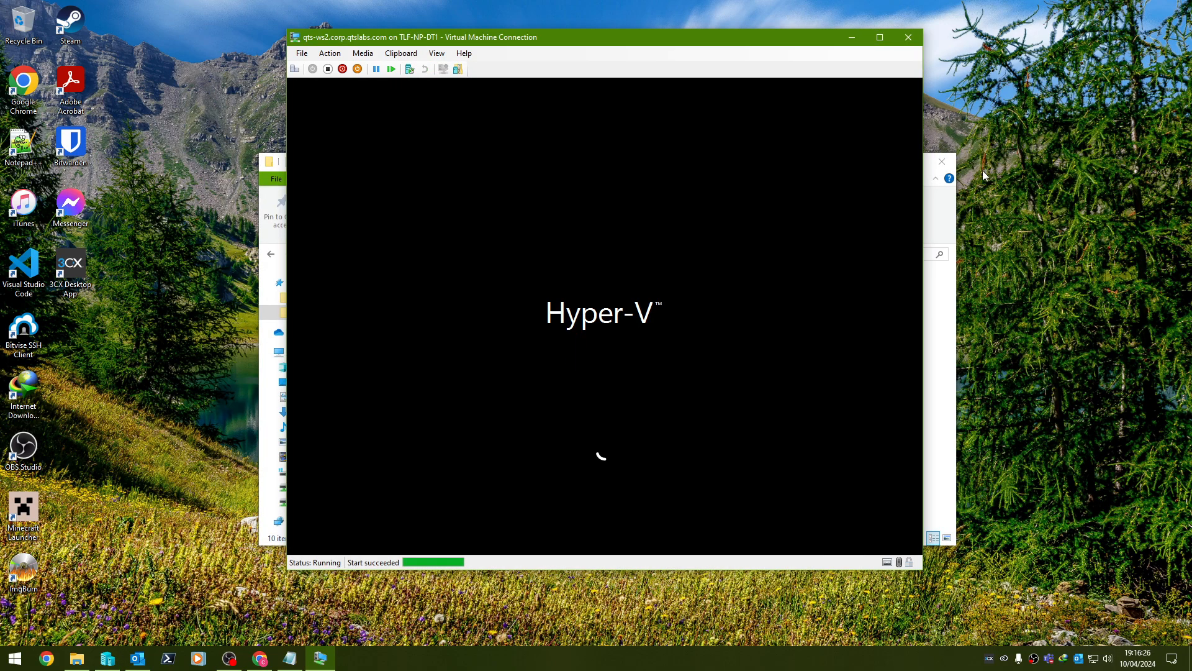
left_click(957, 197)
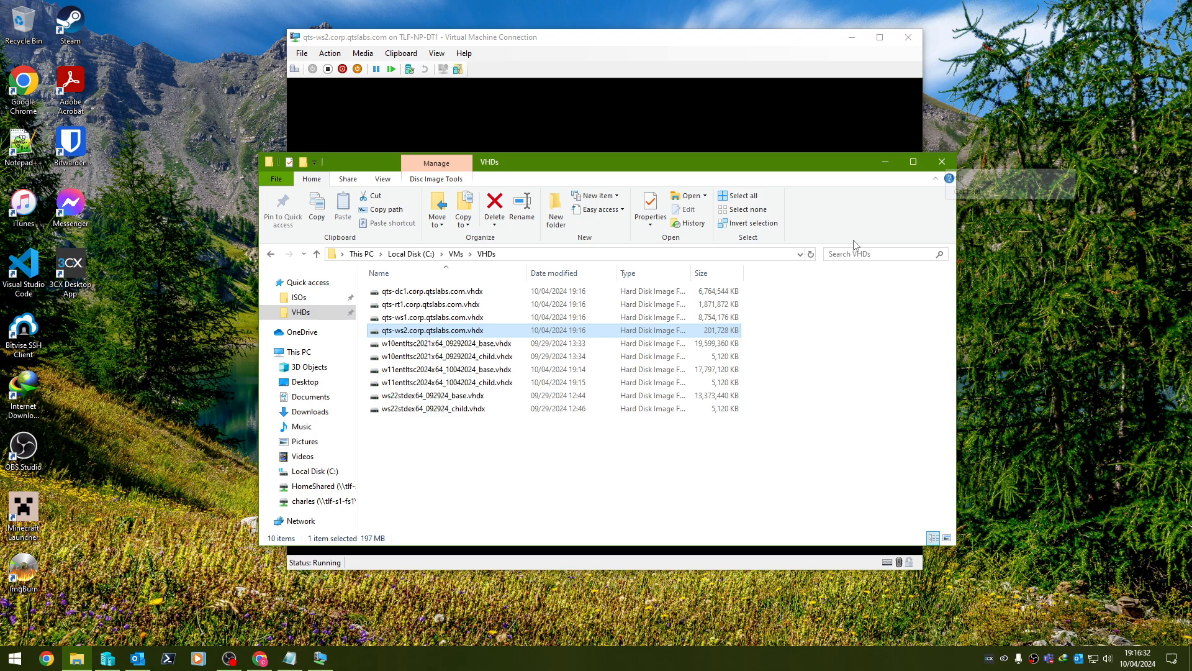
Refresh the VHDs folder to see qts-ws2's disk grow and check the 16.9 GB base disk.
left_click(810, 255)
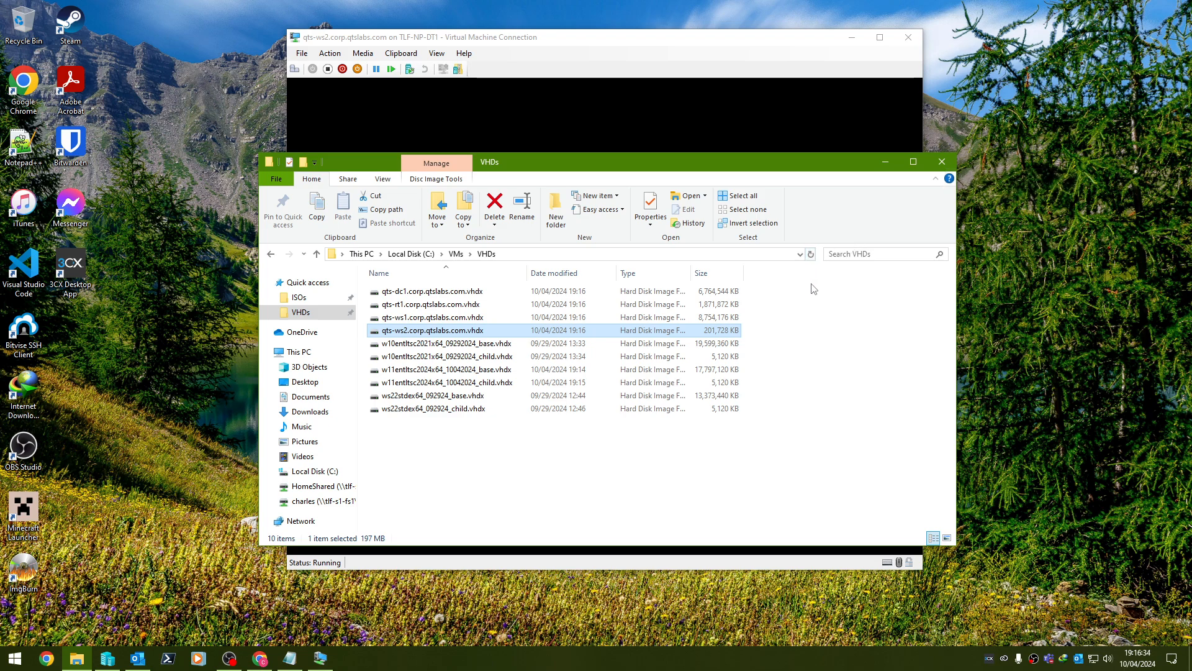
left_click(733, 372)
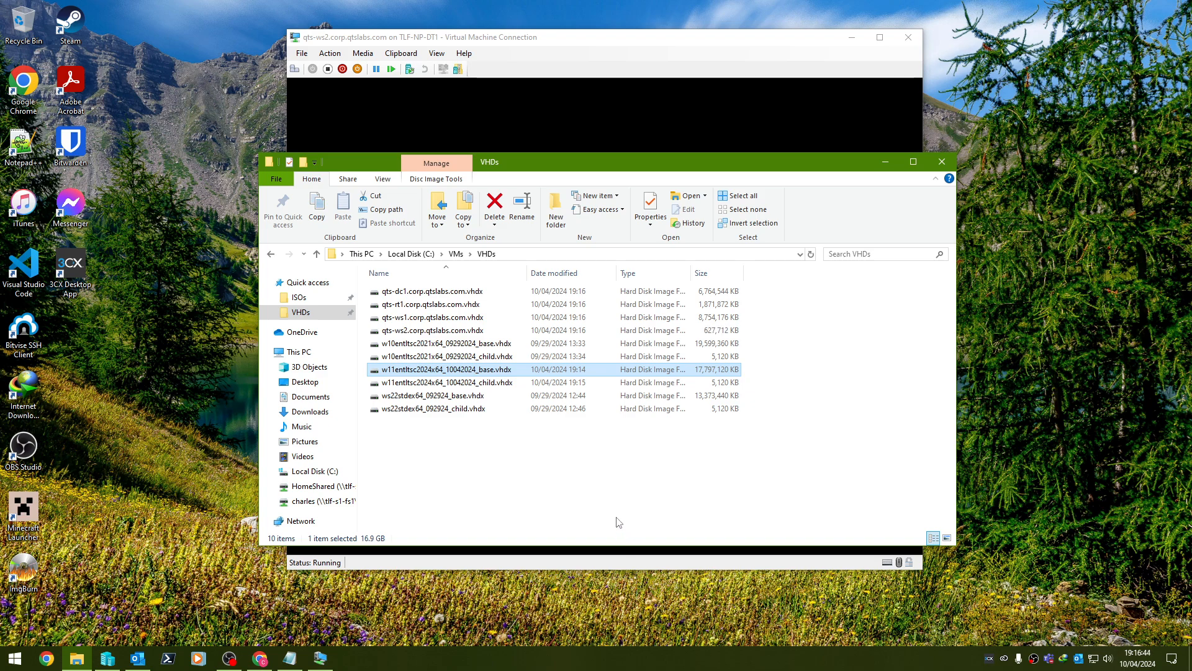
Minimise the folder and watch qts-ws2 boot to the country or region screen.
left_click(885, 167)
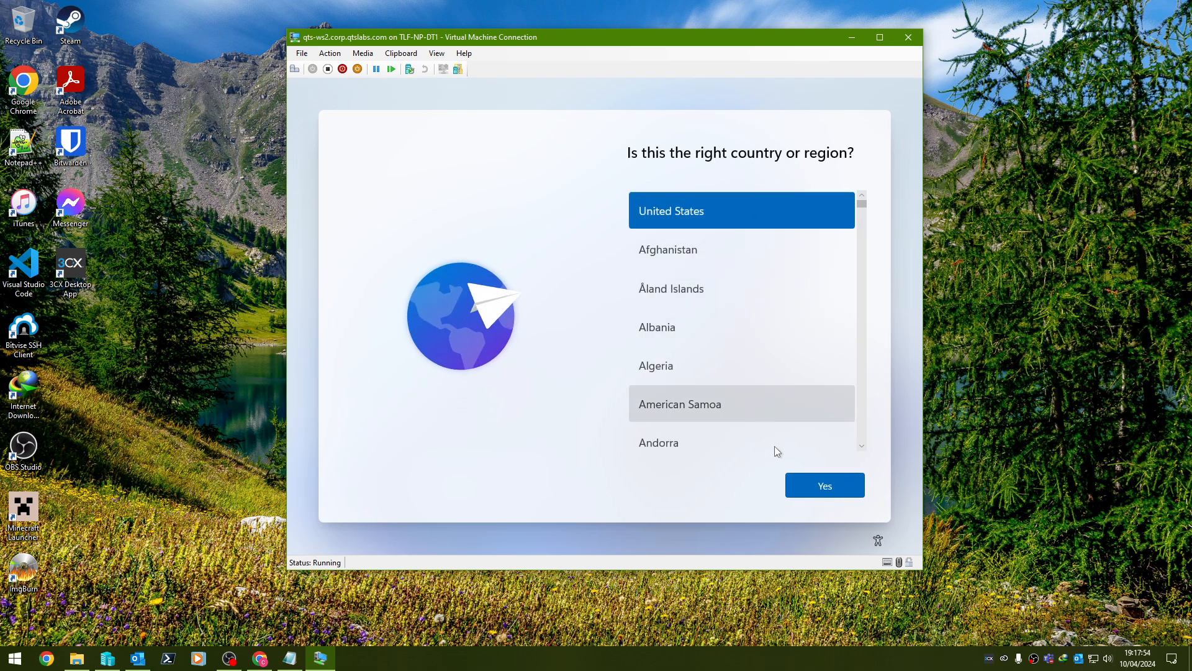
Confirm United States and the keyboard layout, skip a second layout, and accept the licence.
left_click(800, 488)
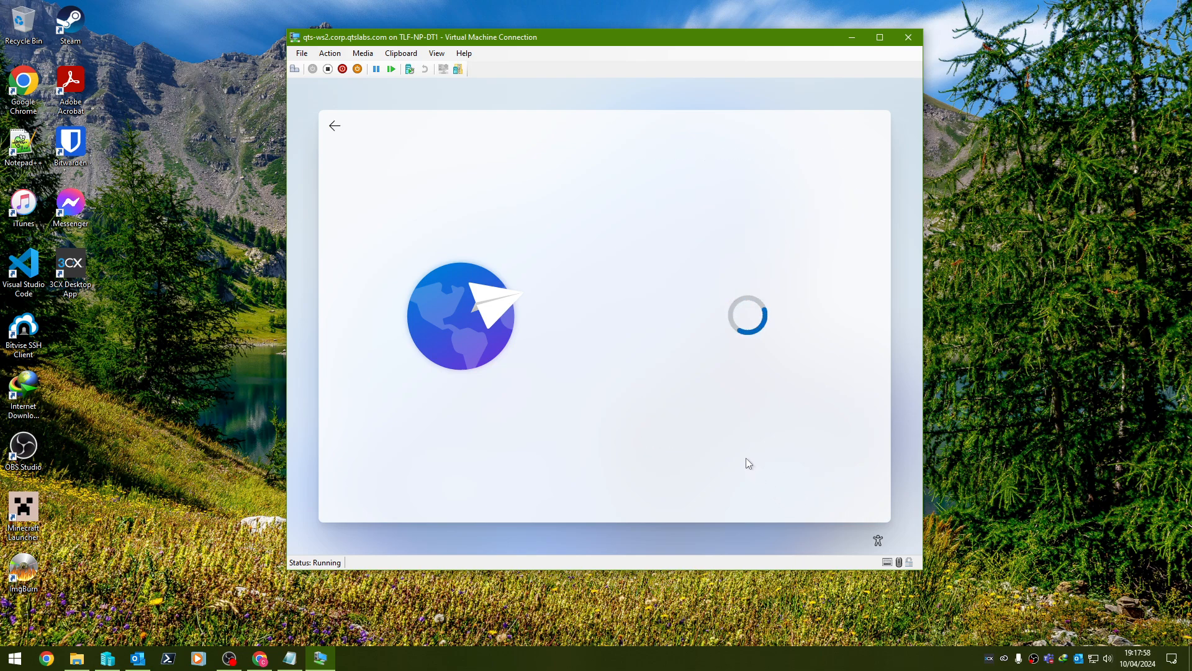
left_click(816, 492)
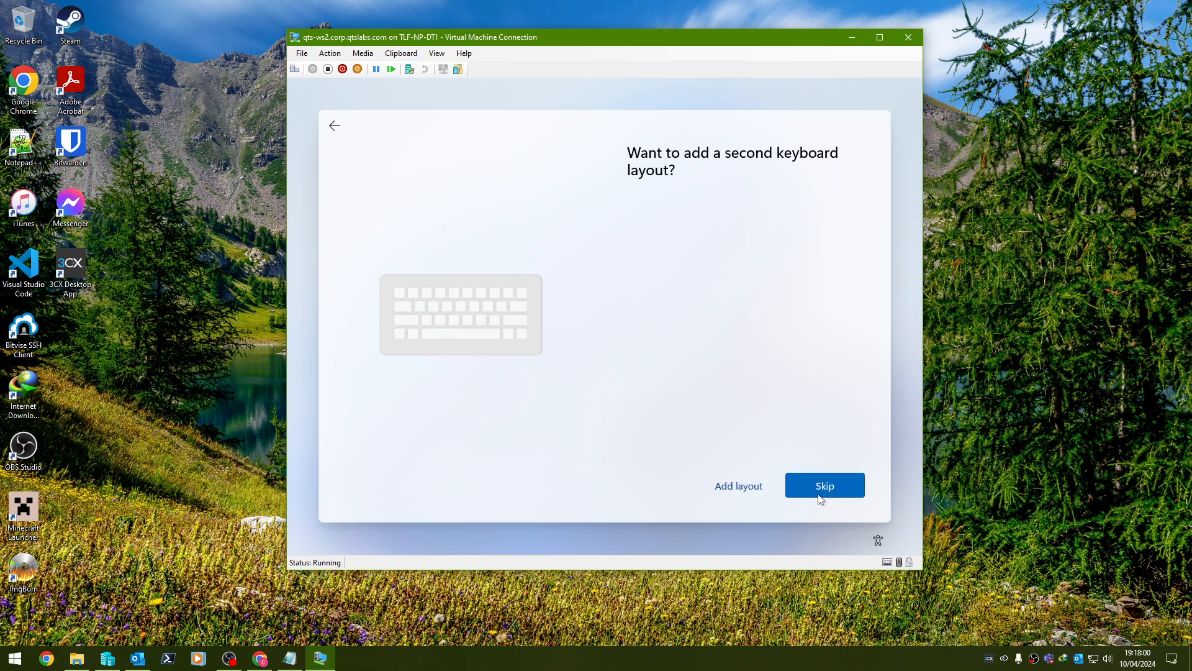
left_click(815, 491)
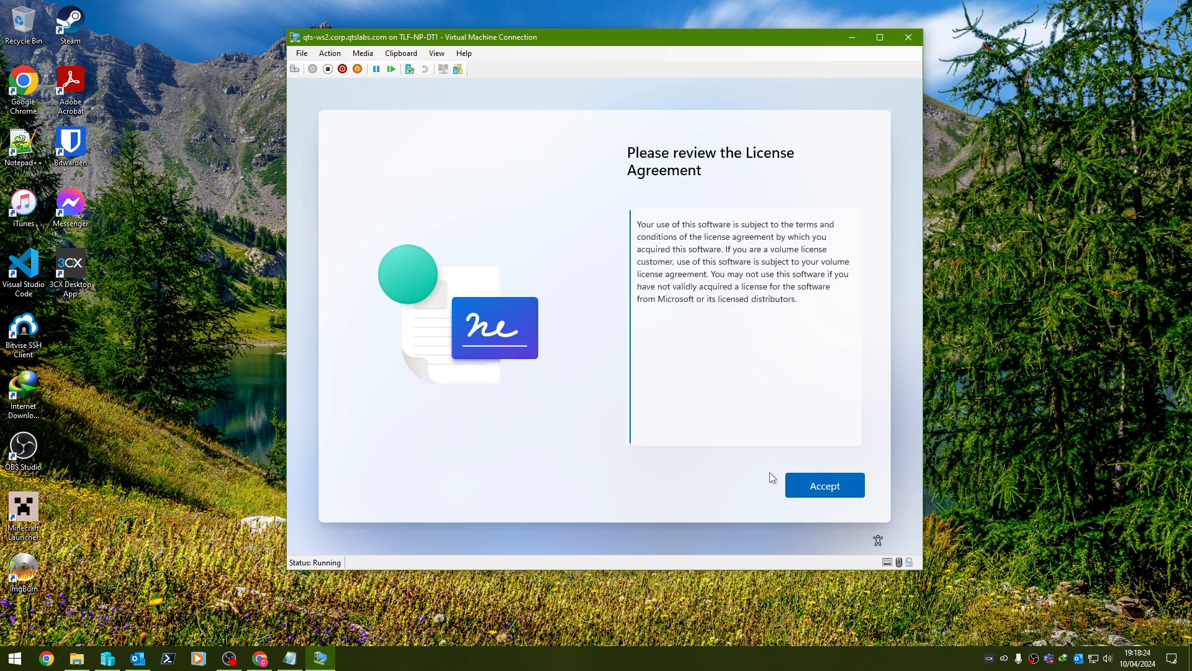
left_click(838, 486)
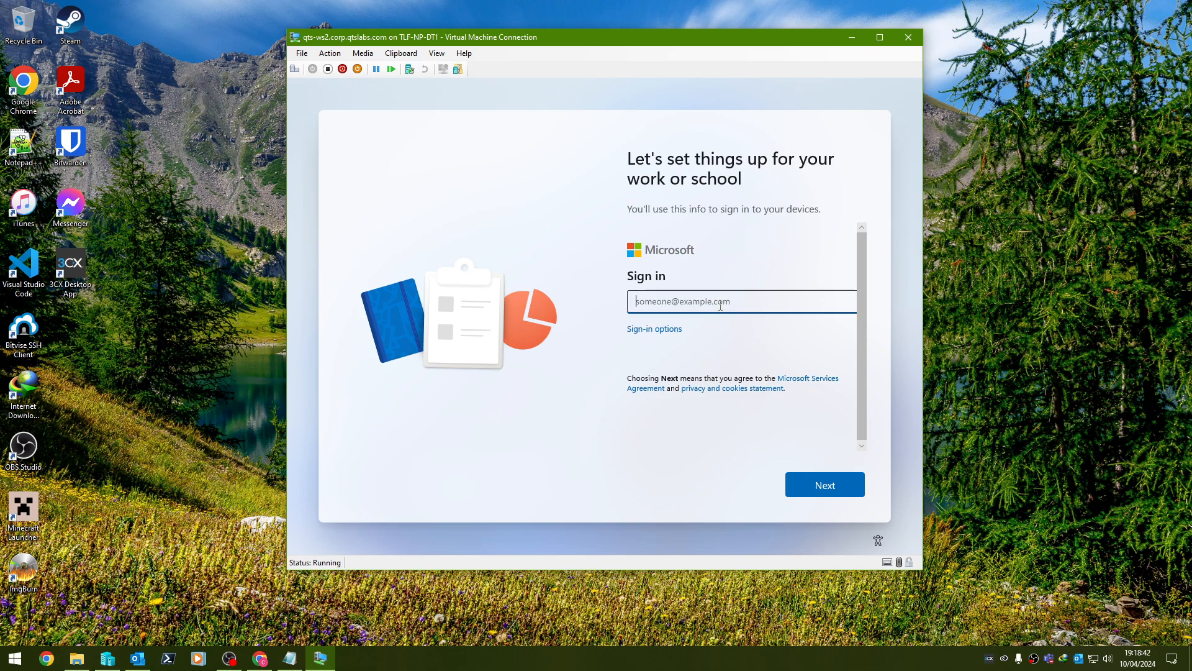
Choose domain join instead of a Microsoft account and create local user qtsladmin.
left_click(656, 329)
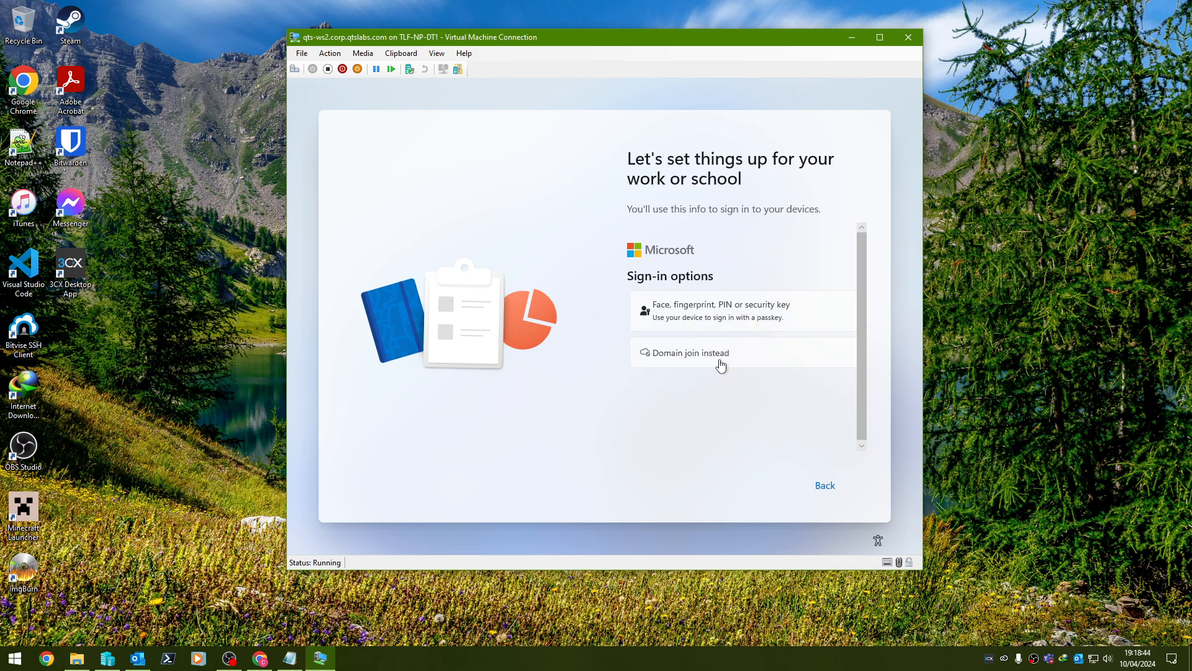
left_click(719, 354)
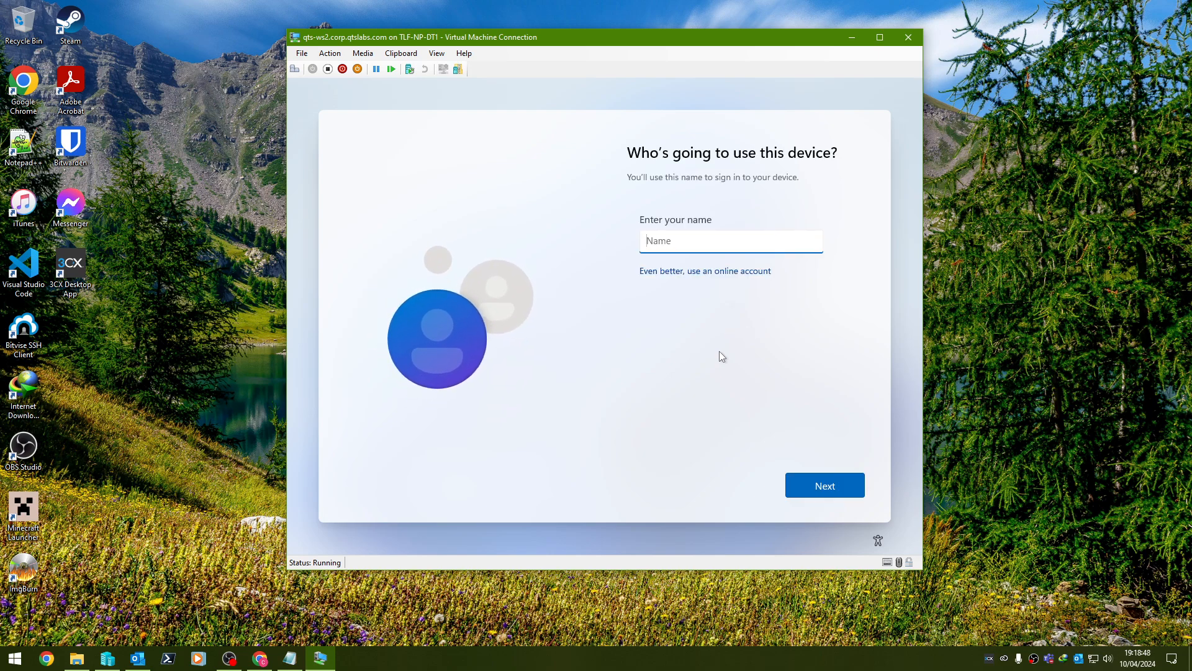
type("qtsladmin")
key("Return")
key("Return")
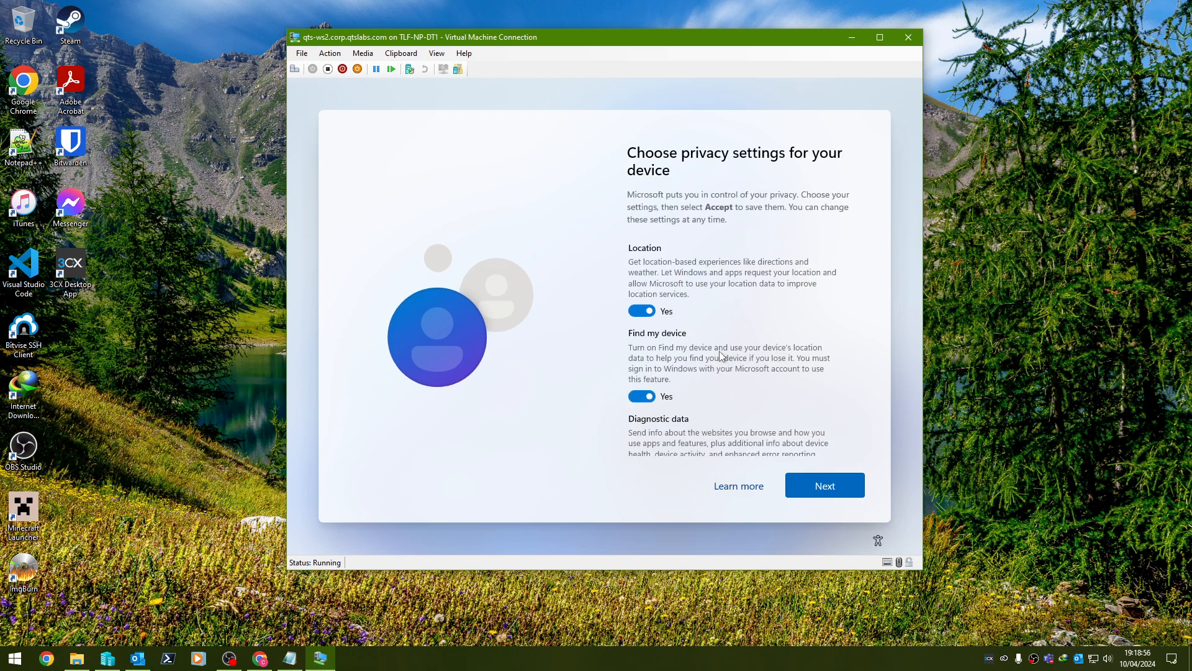
Switch off location, Find my device, diagnostic data, inking & typing and tailored experiences, then accept.
key("space")
key("Tab")
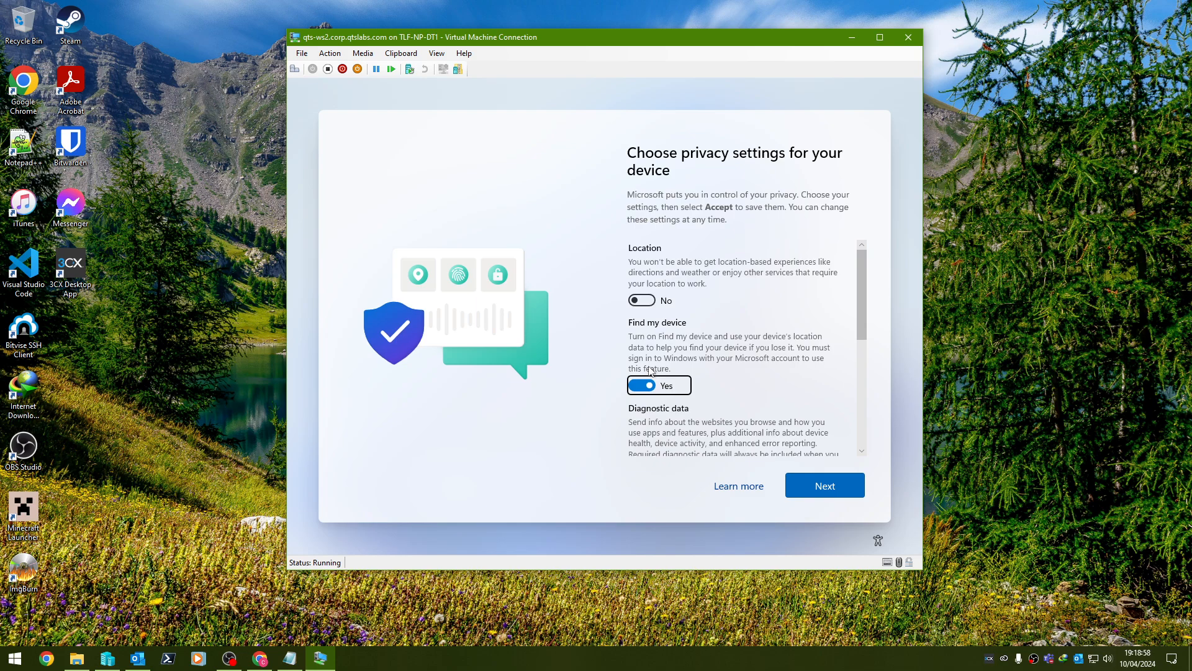
key("space")
key("Tab")
key("space")
key("Tab")
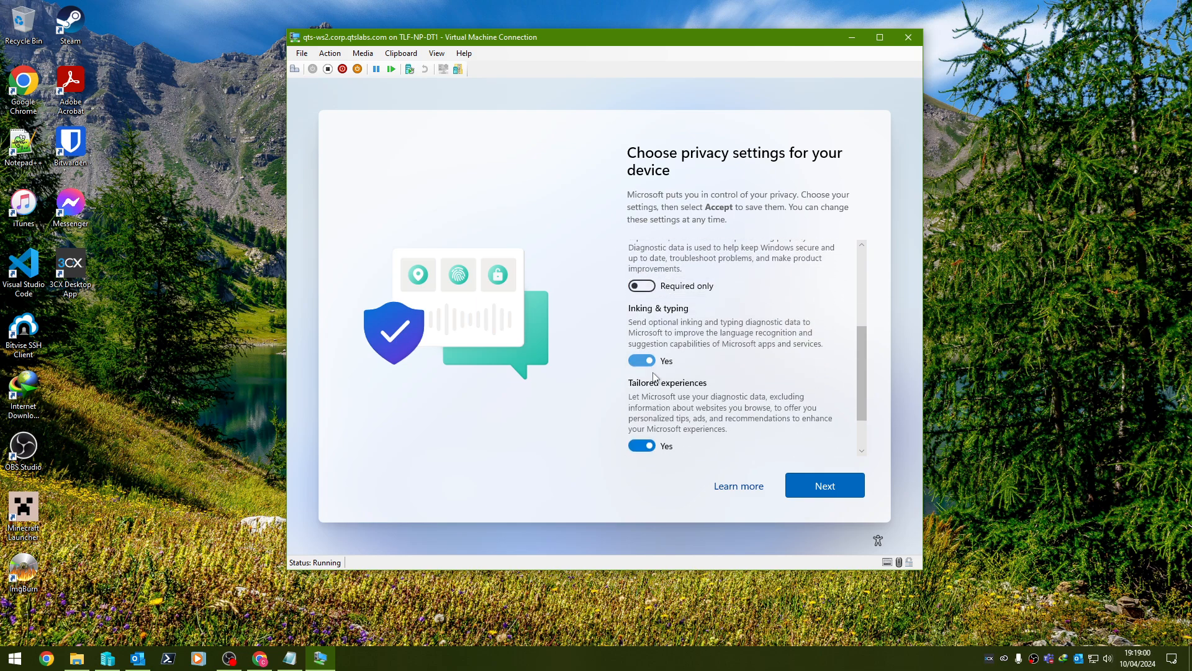
key("space")
key("Tab")
key("space")
key("Return")
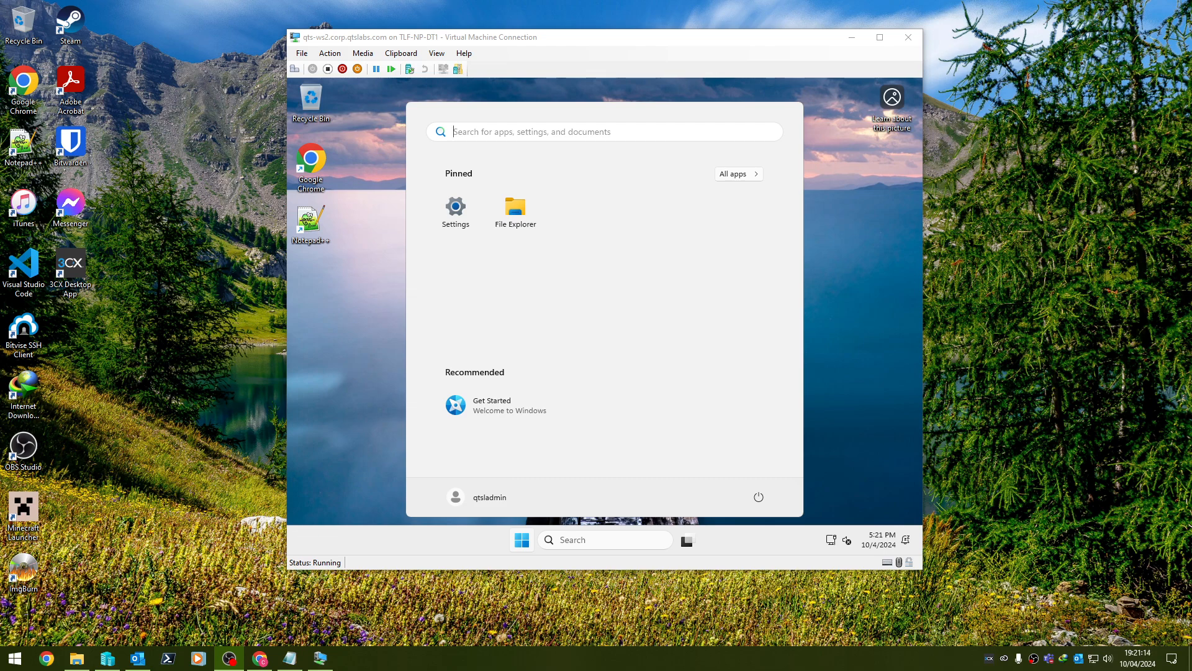
Launch Control Panel in the VM by running 'control' from the Run prompt.
left_click(411, 214)
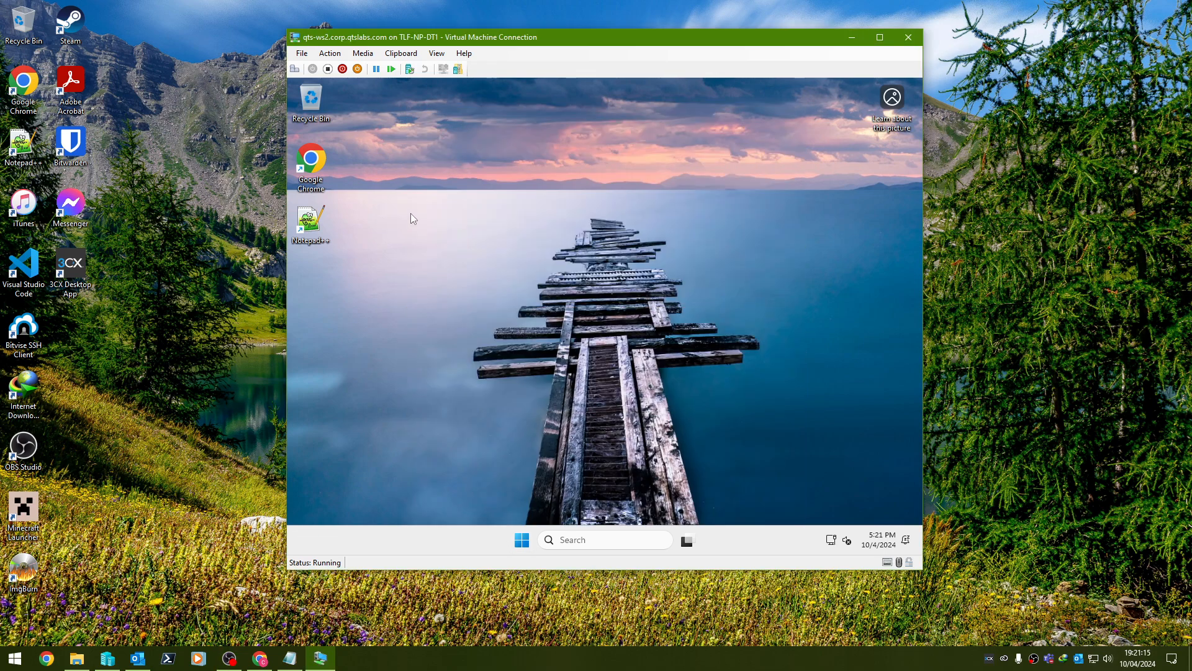
left_click(523, 543)
right_click(522, 545)
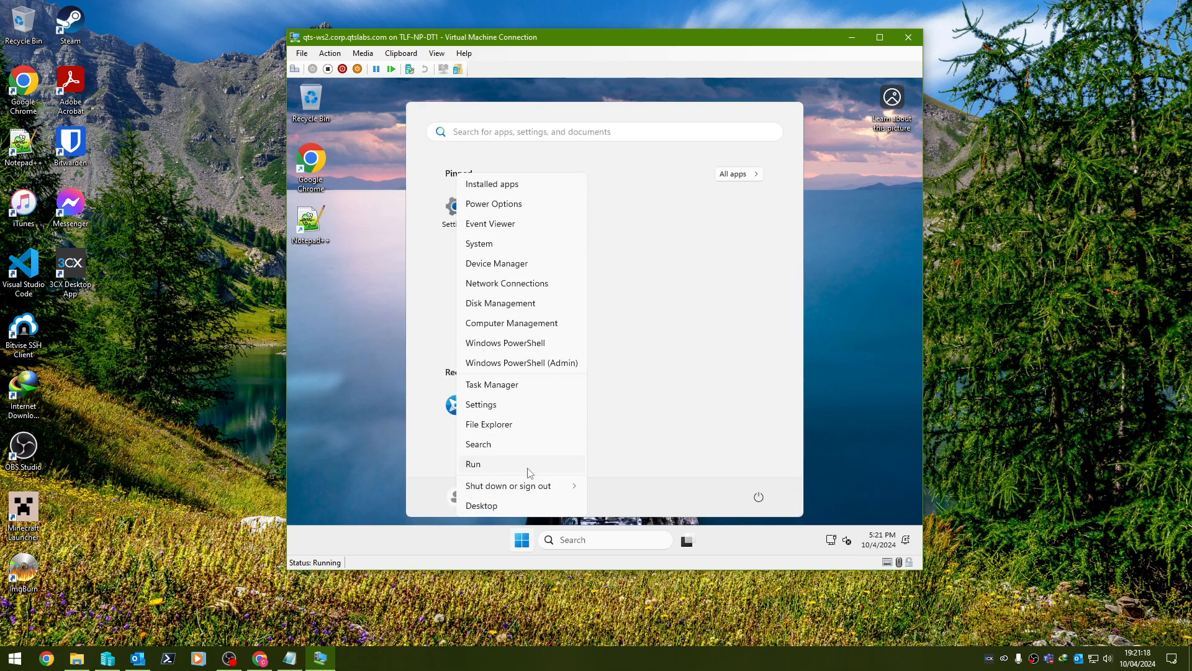
left_click(530, 466)
type("control")
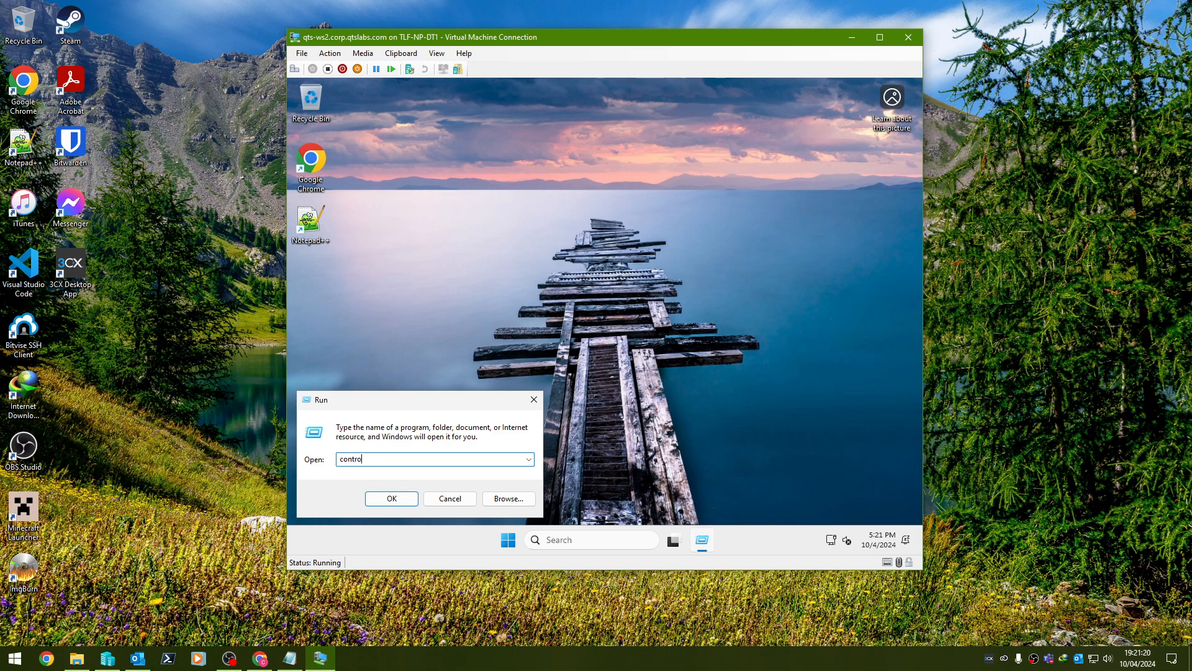
key("Return")
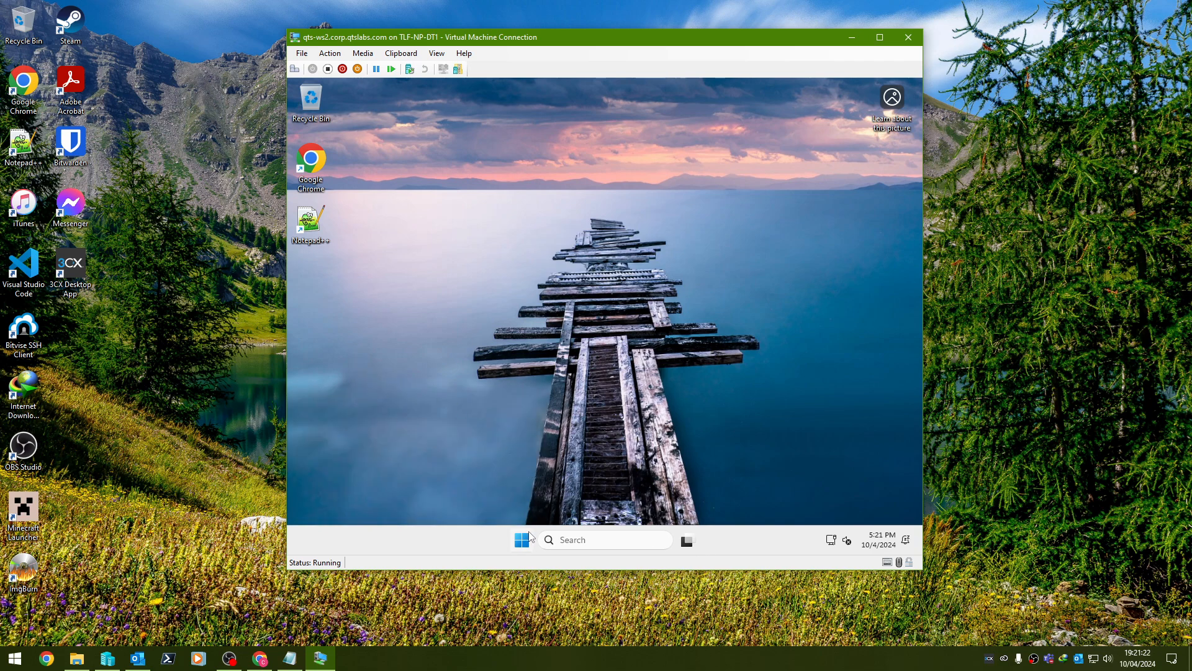
Run 'winver' to confirm Windows 24H2 build 26100.1742, then dismiss About Windows.
right_click(508, 540)
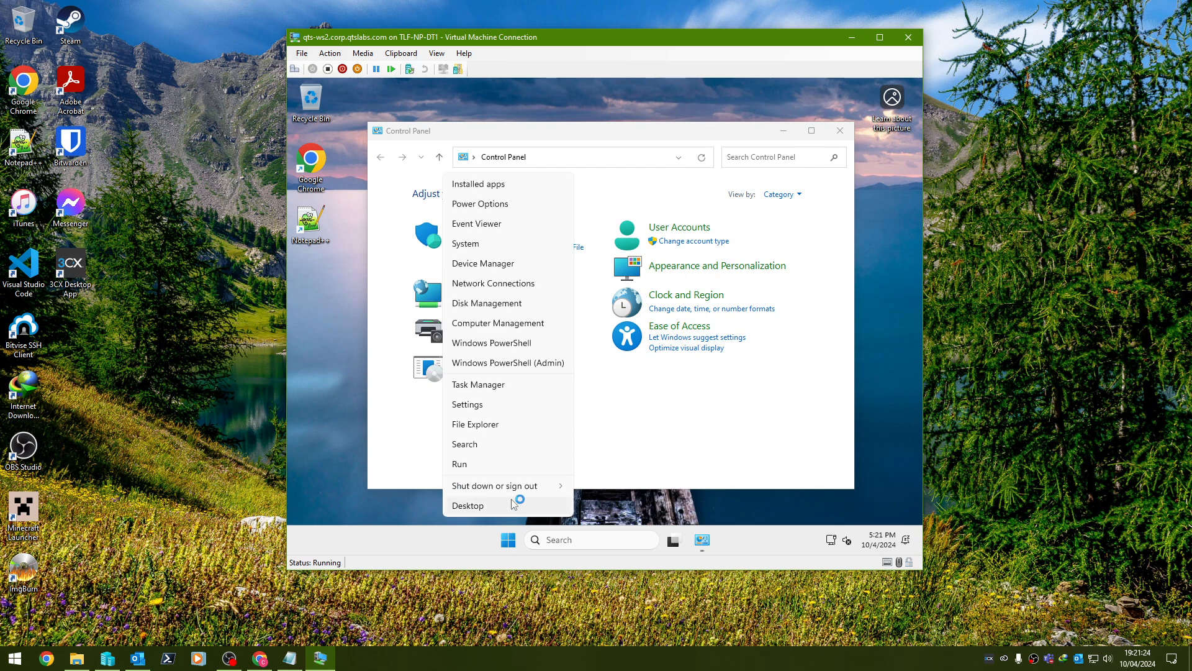
left_click(528, 464)
type("wi")
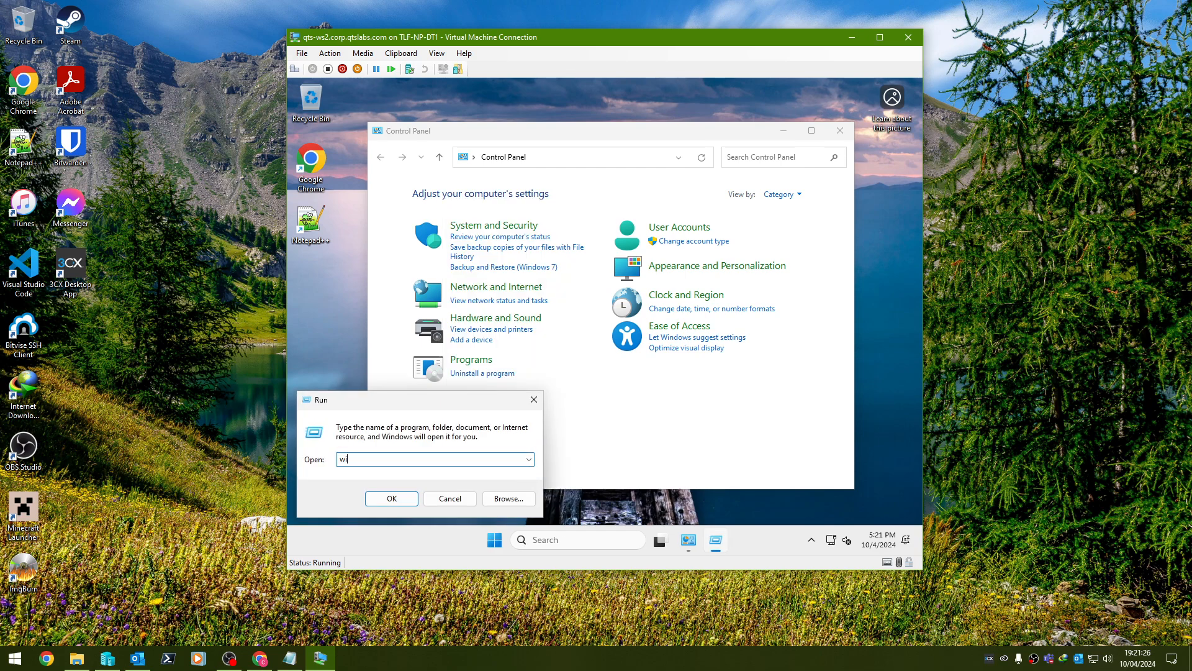
type("nver")
key("Return")
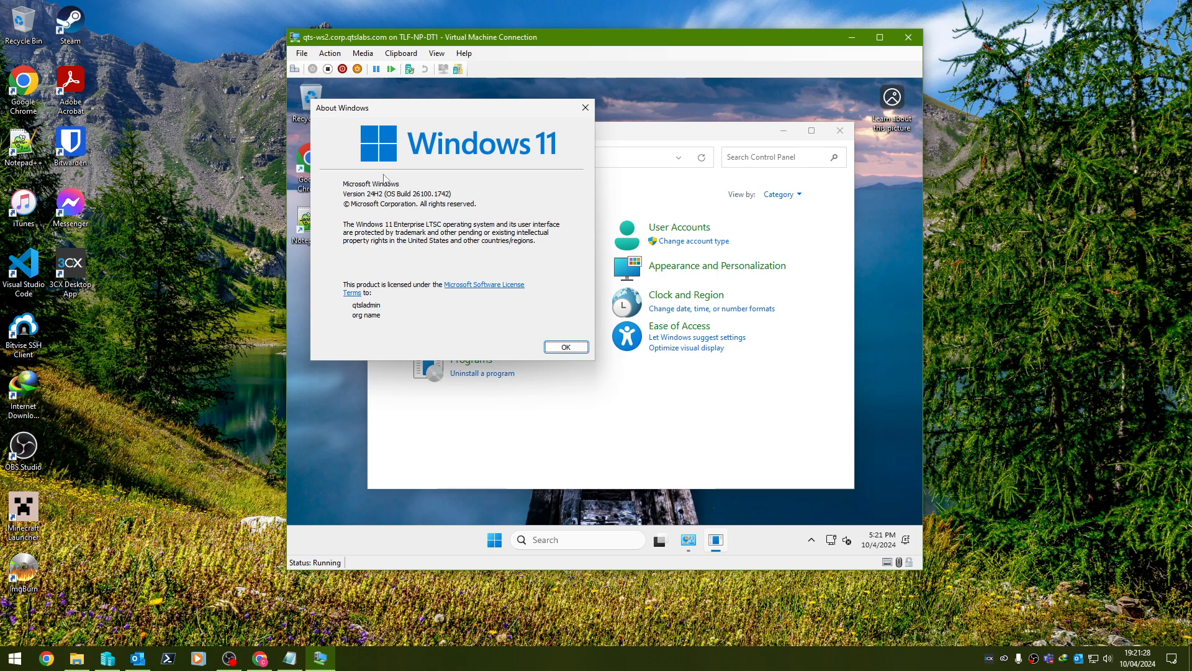
left_click(556, 346)
Open Programs > Uninstall a program to list the VM's installed programs.
left_click(505, 367)
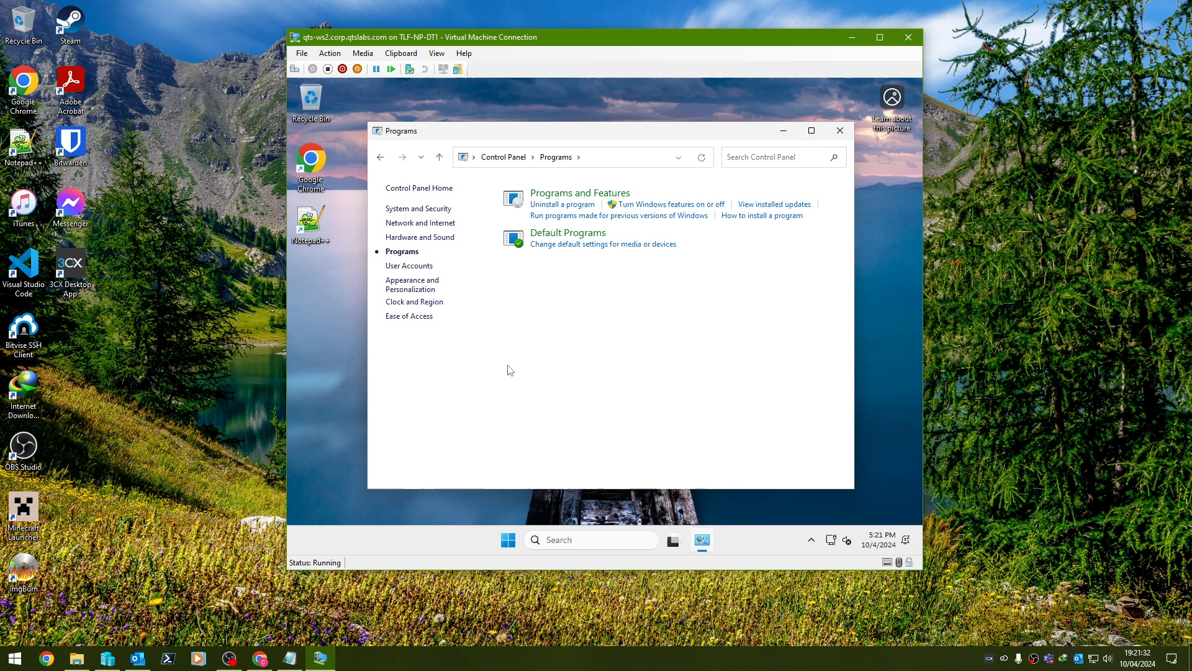
left_click(555, 207)
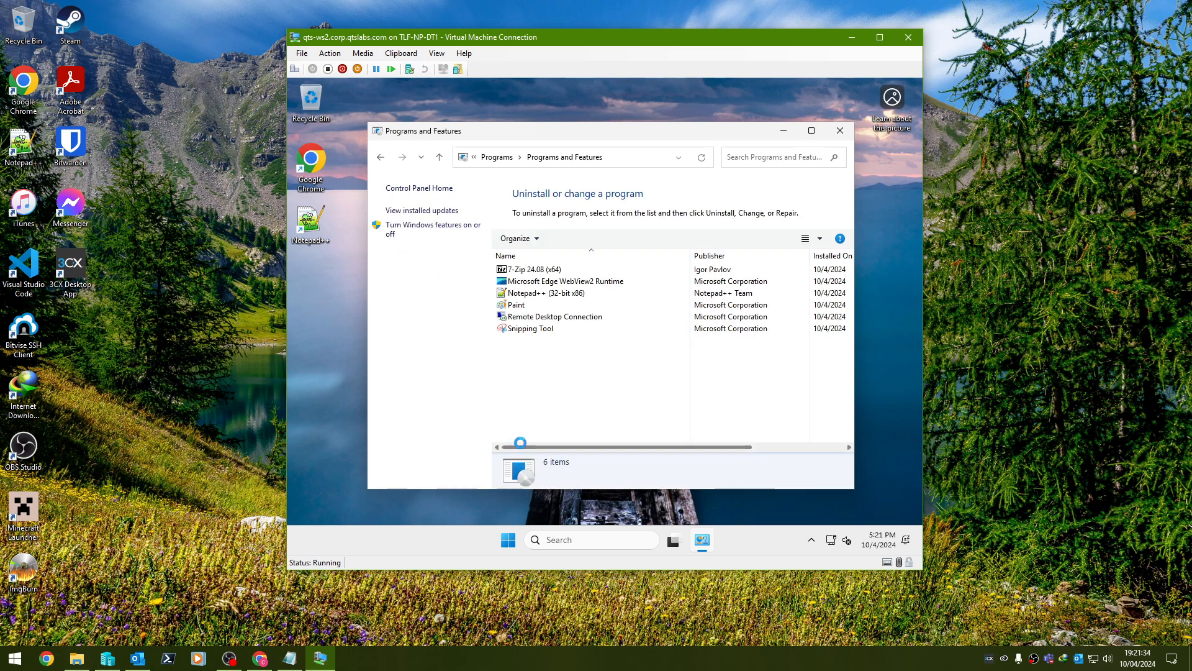
left_click(647, 283)
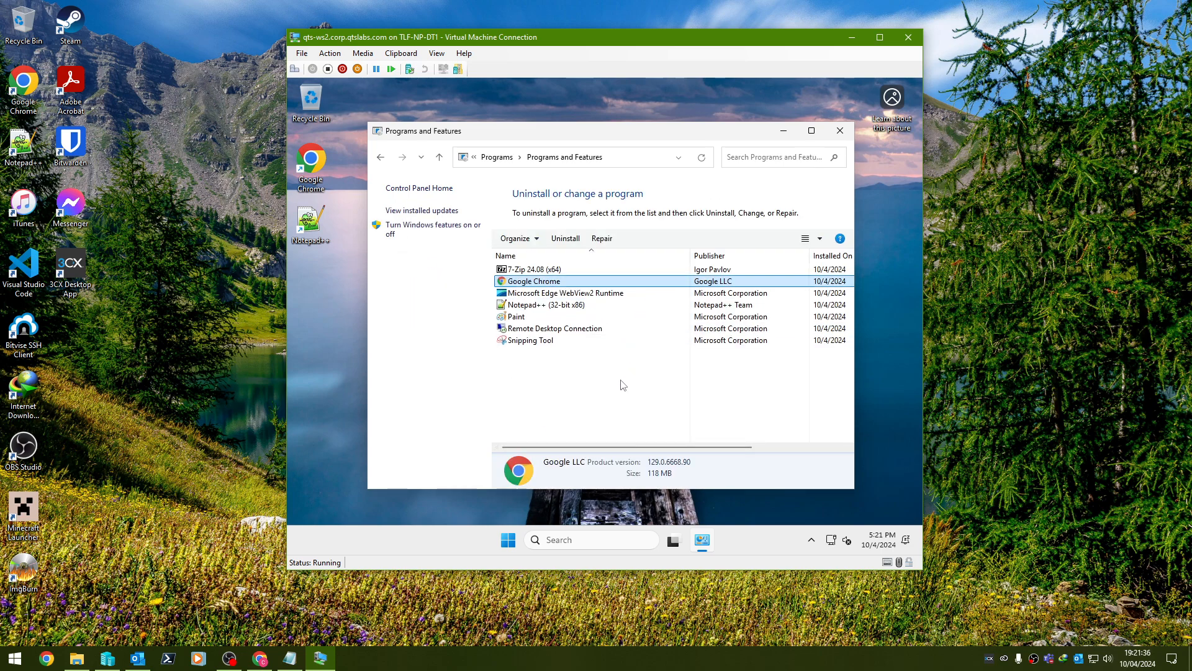
left_click(599, 295)
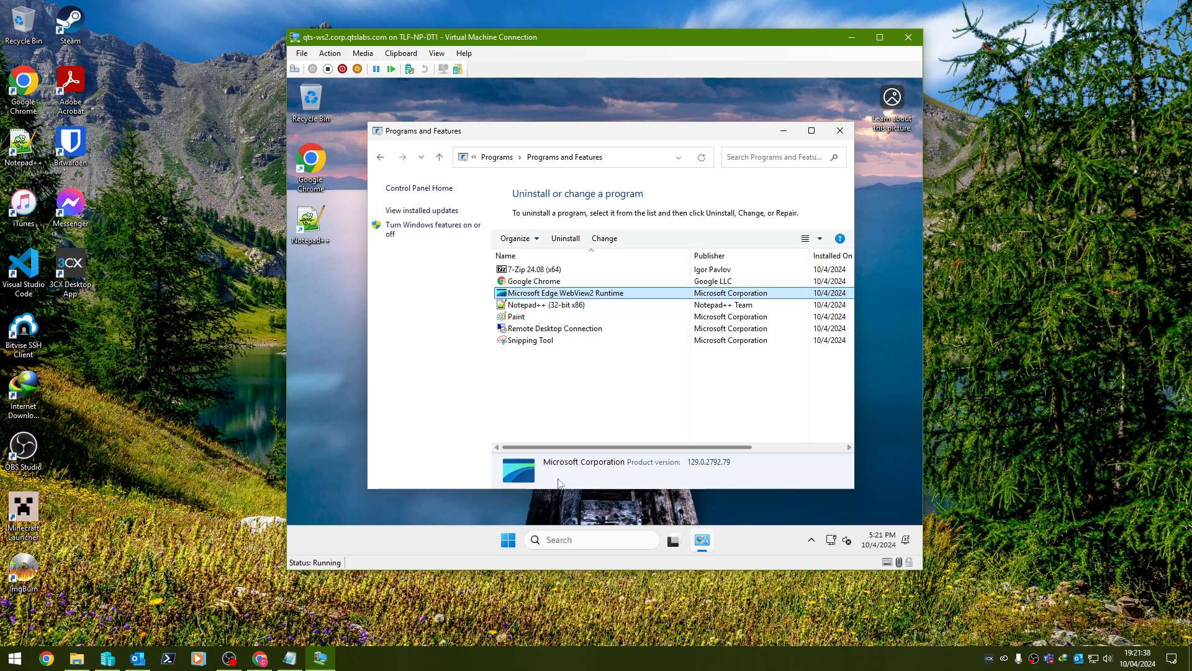
left_click(508, 540)
left_click(804, 300)
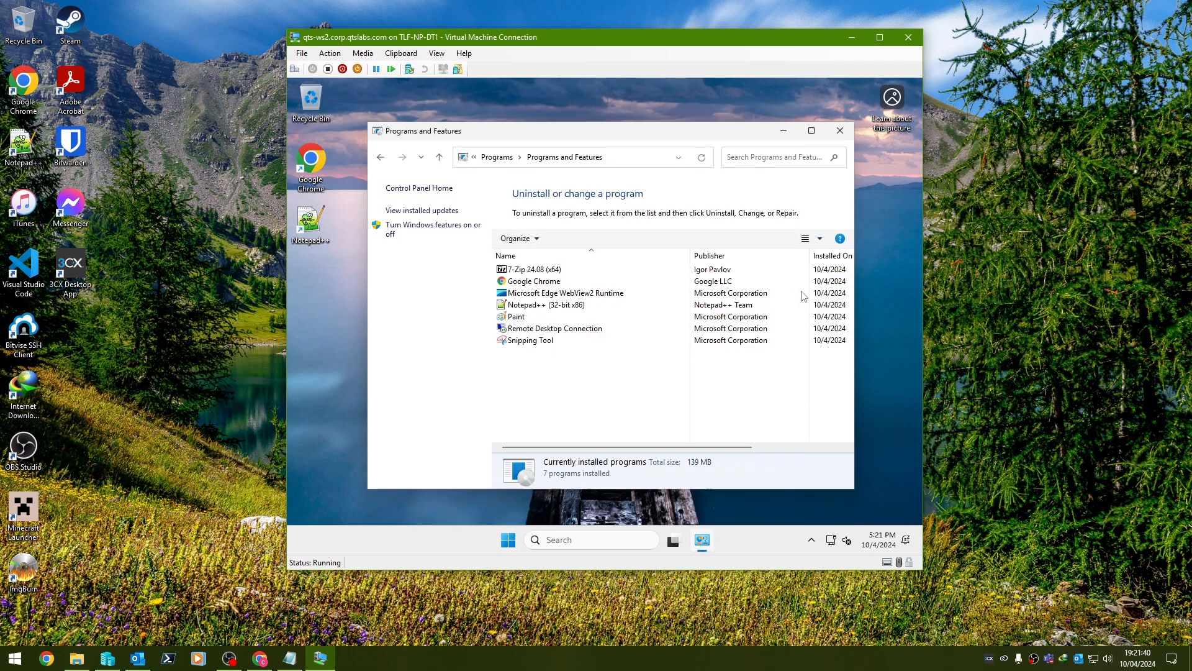
Maximize Programs and Features and review its seven entries, including Microsoft Edge WebView2 Runtime.
left_click(811, 131)
left_click(770, 246)
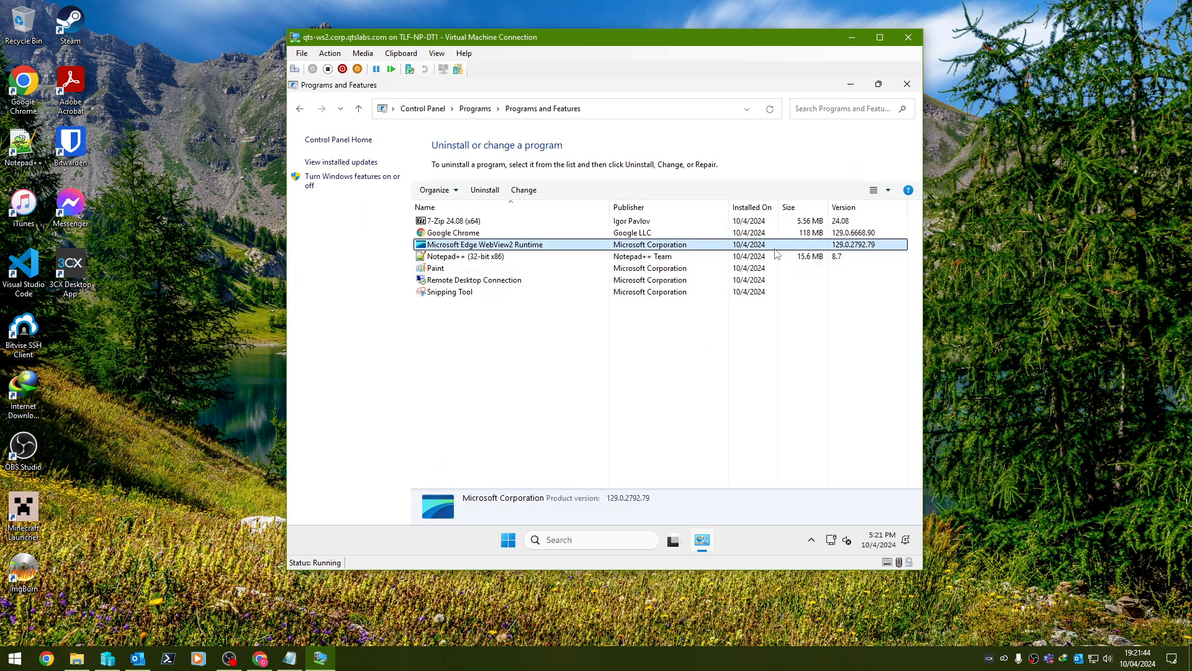
left_click(812, 540)
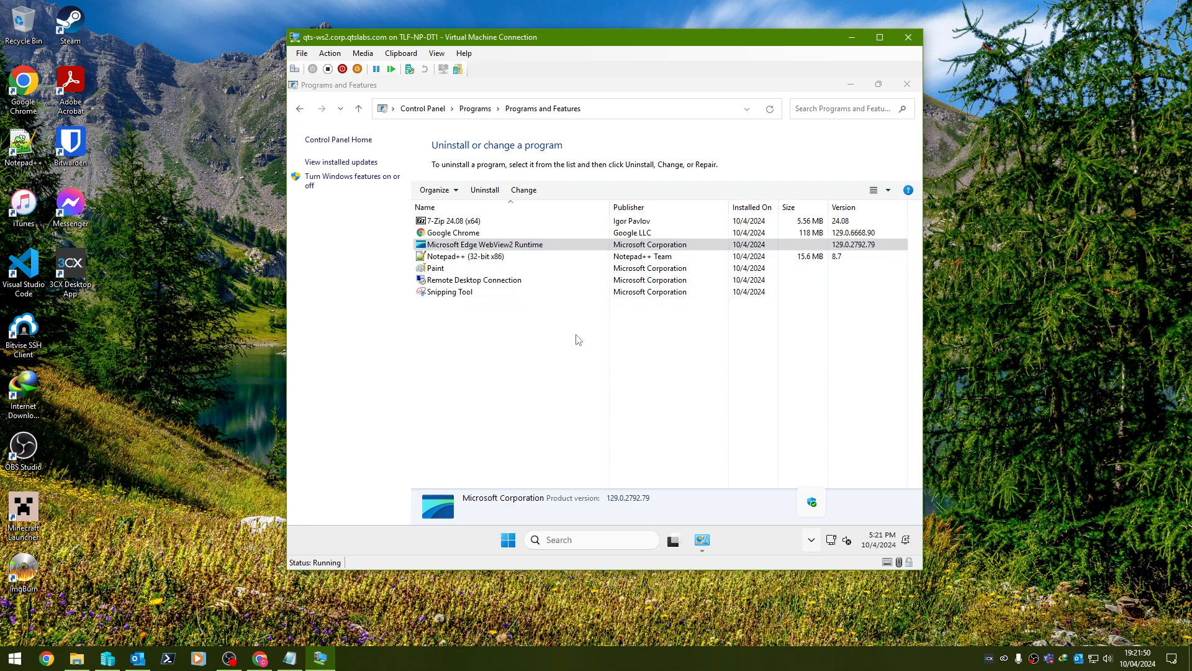
left_click(696, 339)
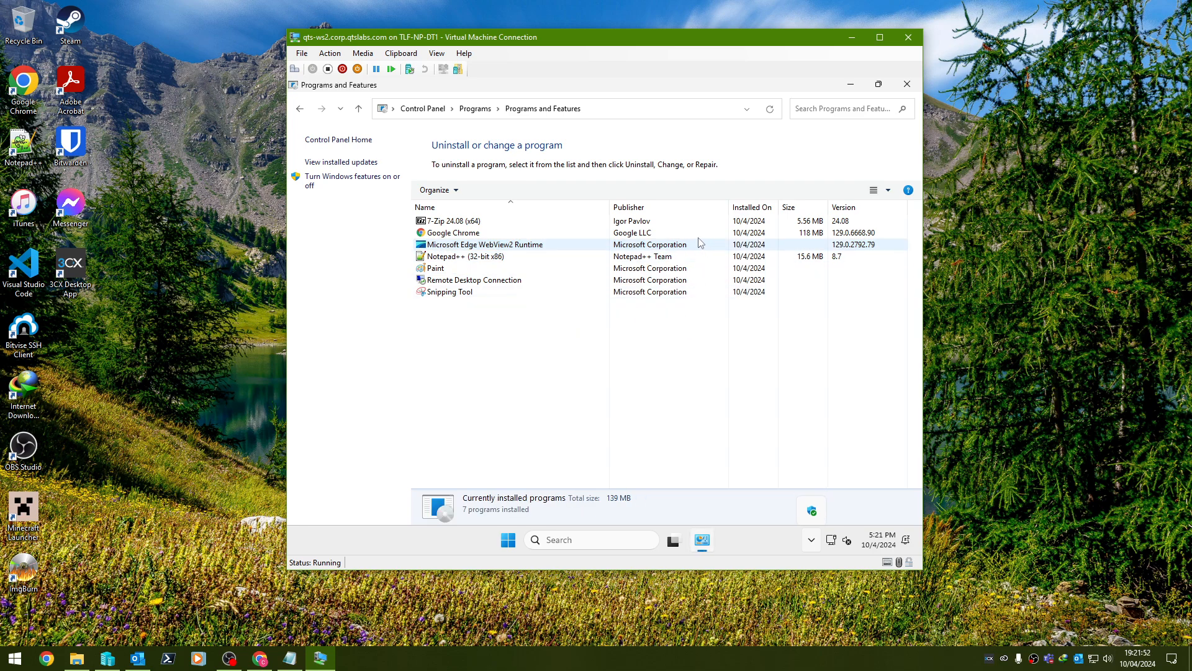
left_click(697, 235)
left_click(658, 247)
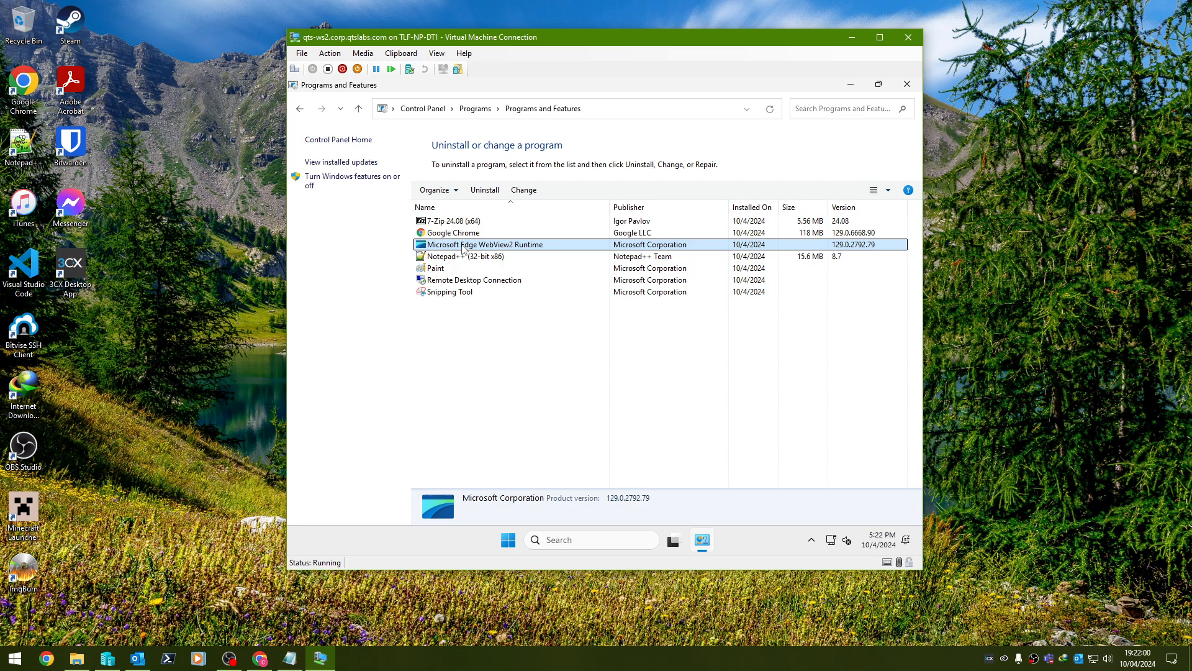
Launch Notepad++, confirm in About Notepad++ it is version 8.7 (32-bit), then close it.
left_click(907, 84)
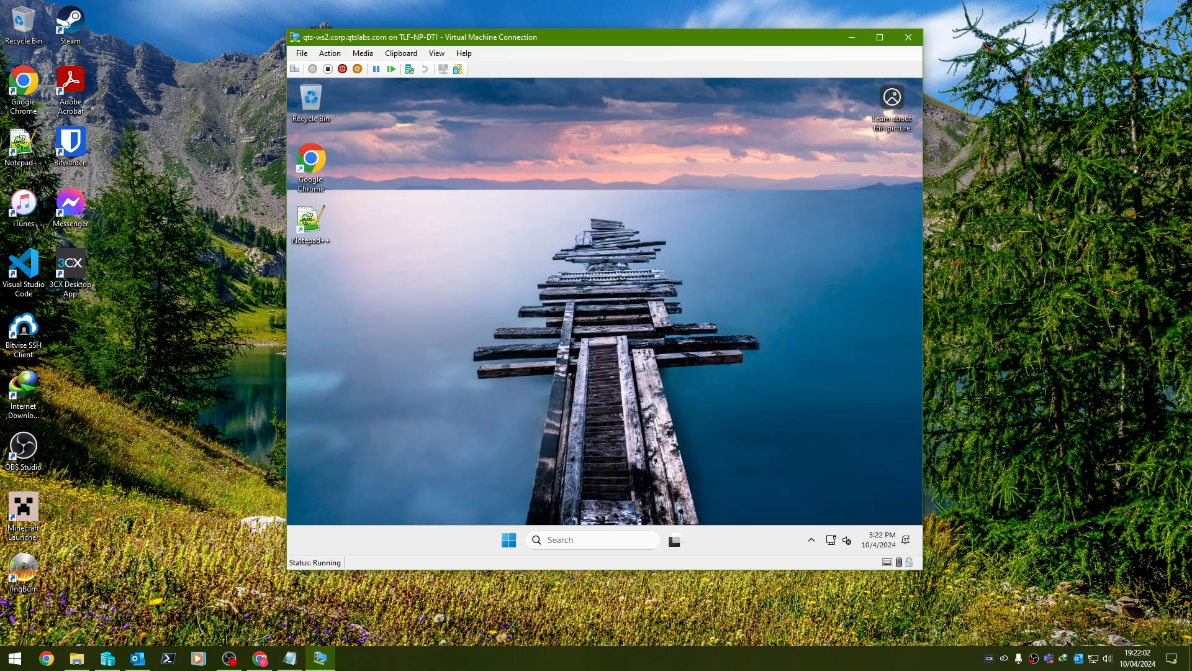
left_click(520, 541)
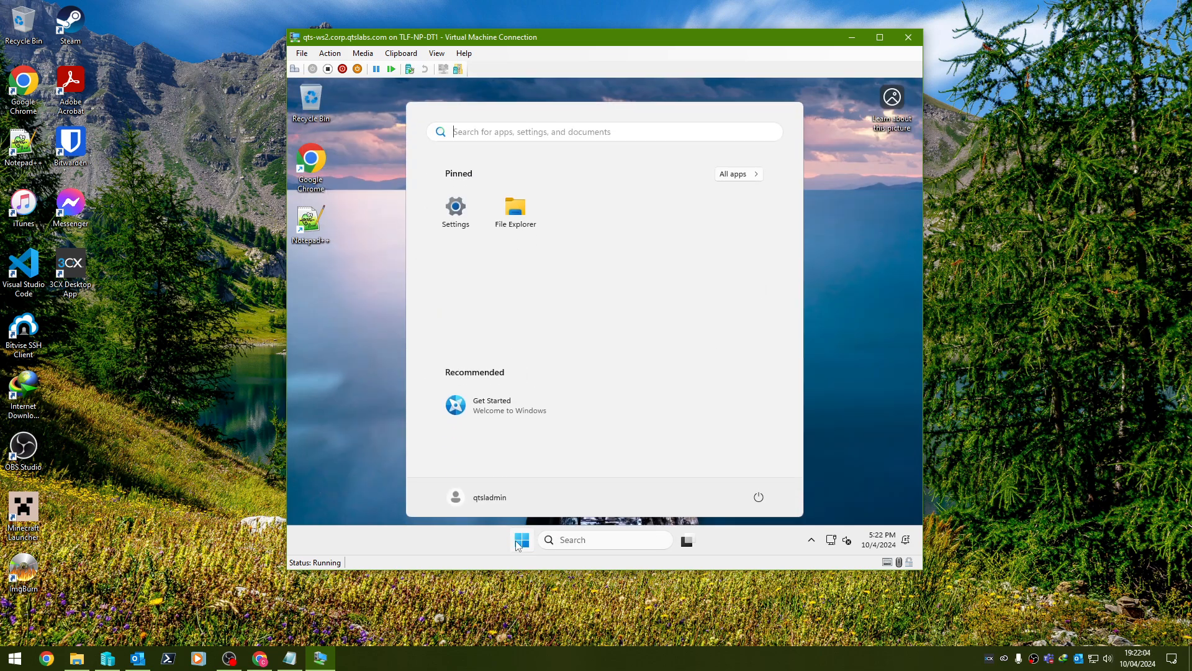
left_click(315, 236)
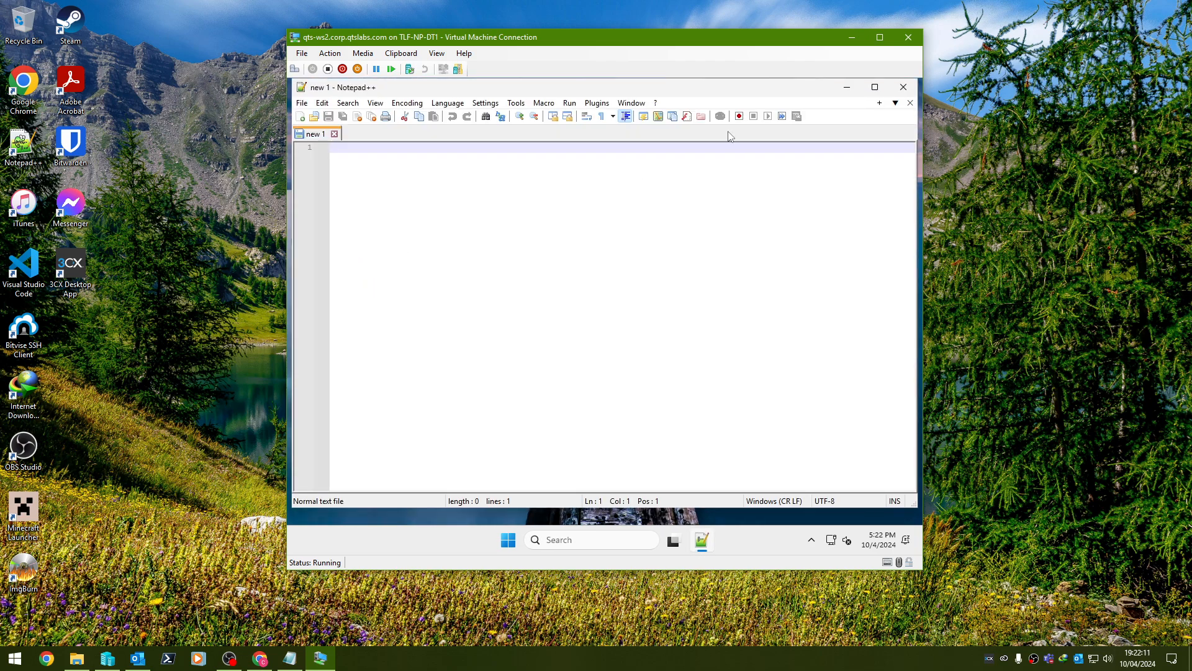
left_click(655, 103)
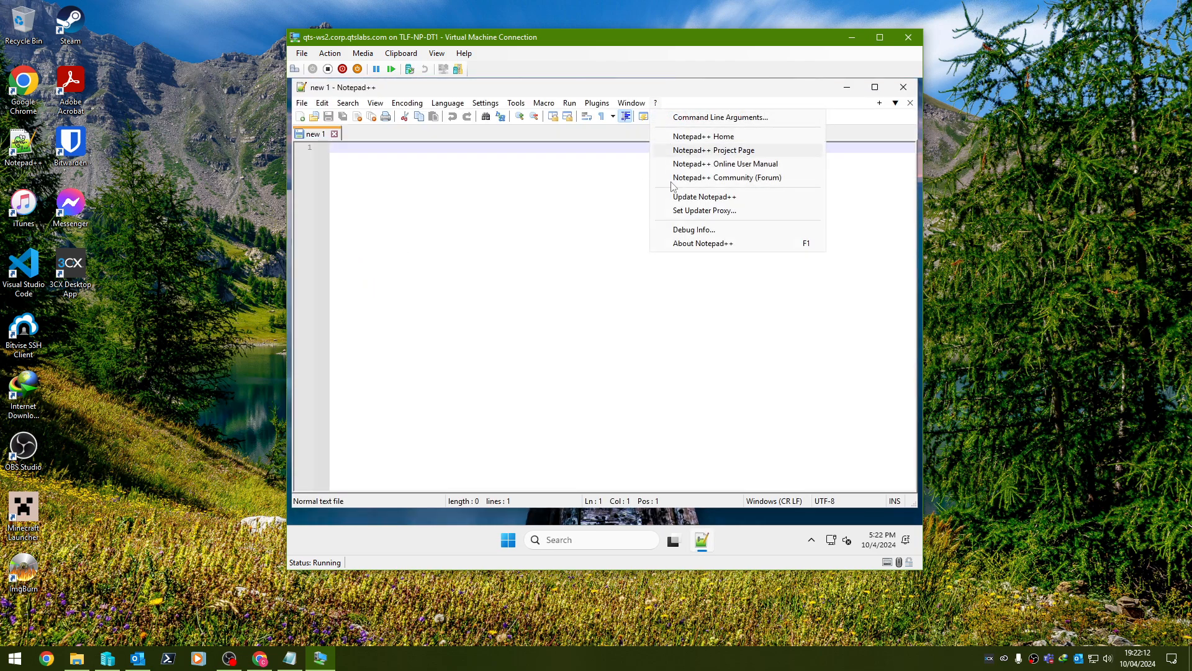
left_click(680, 242)
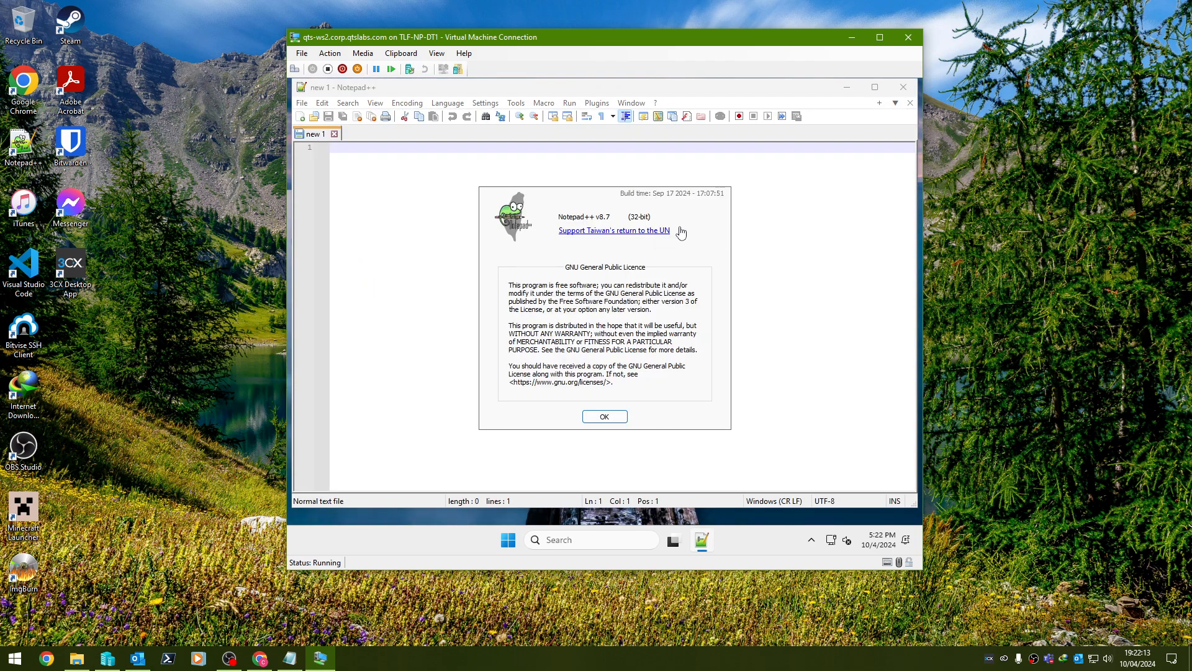
left_click(597, 419)
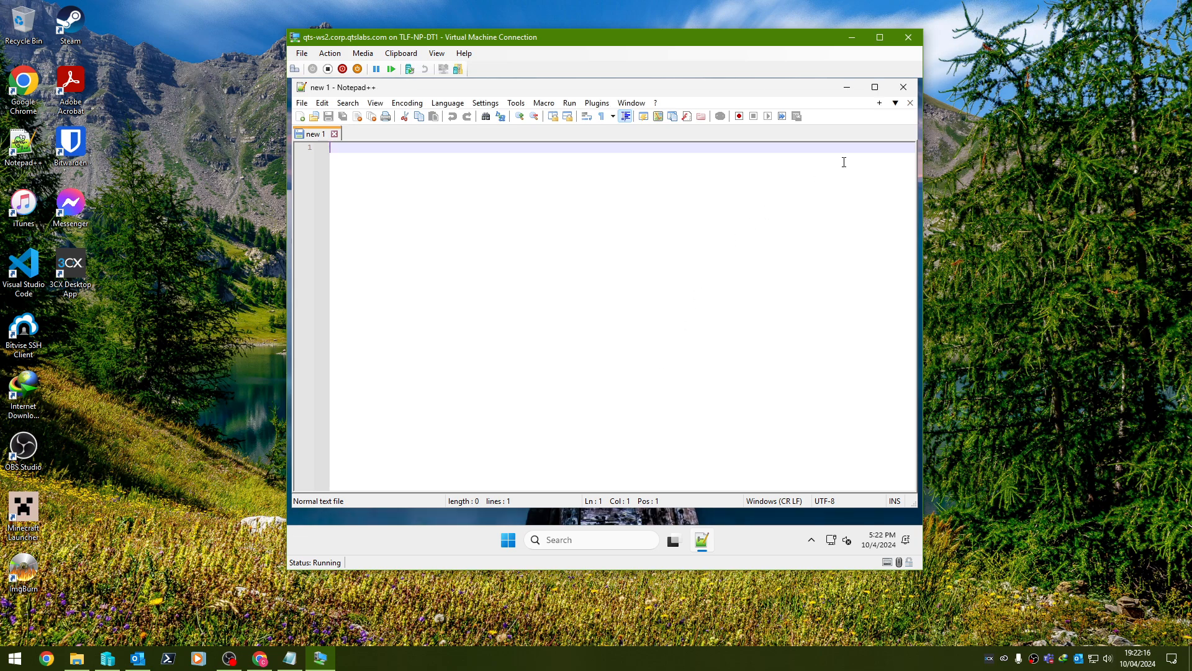
left_click(903, 87)
Launch PowerShell as administrator in the VM from the Win+X menu.
right_click(521, 539)
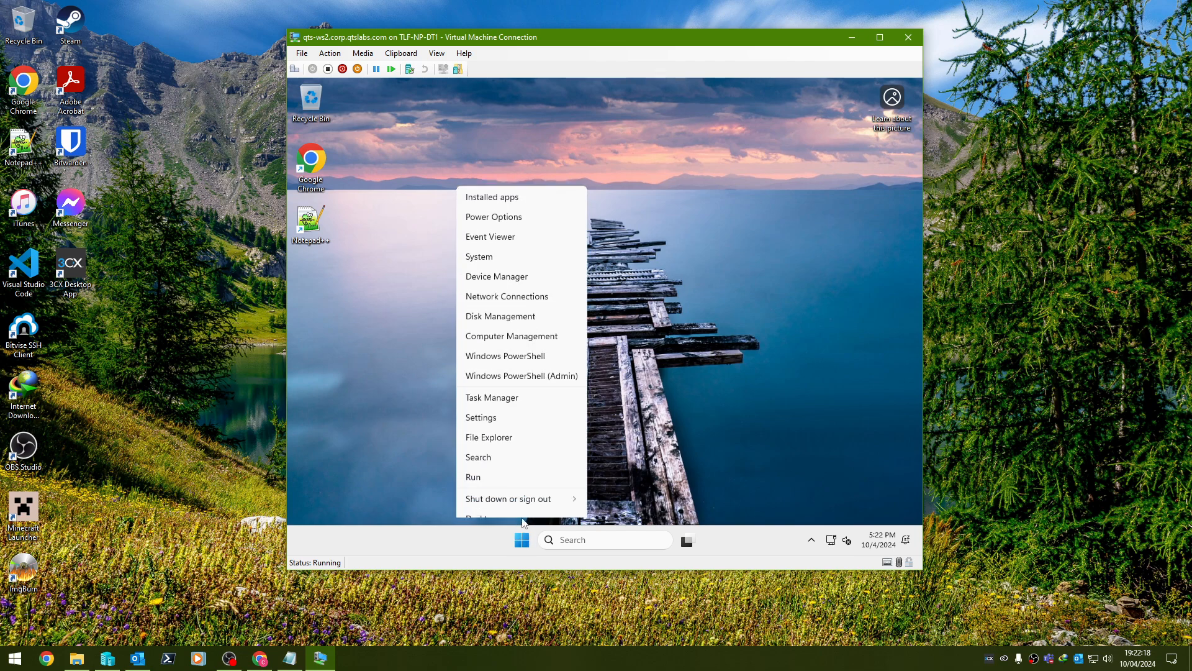
left_click(534, 470)
type("powerh")
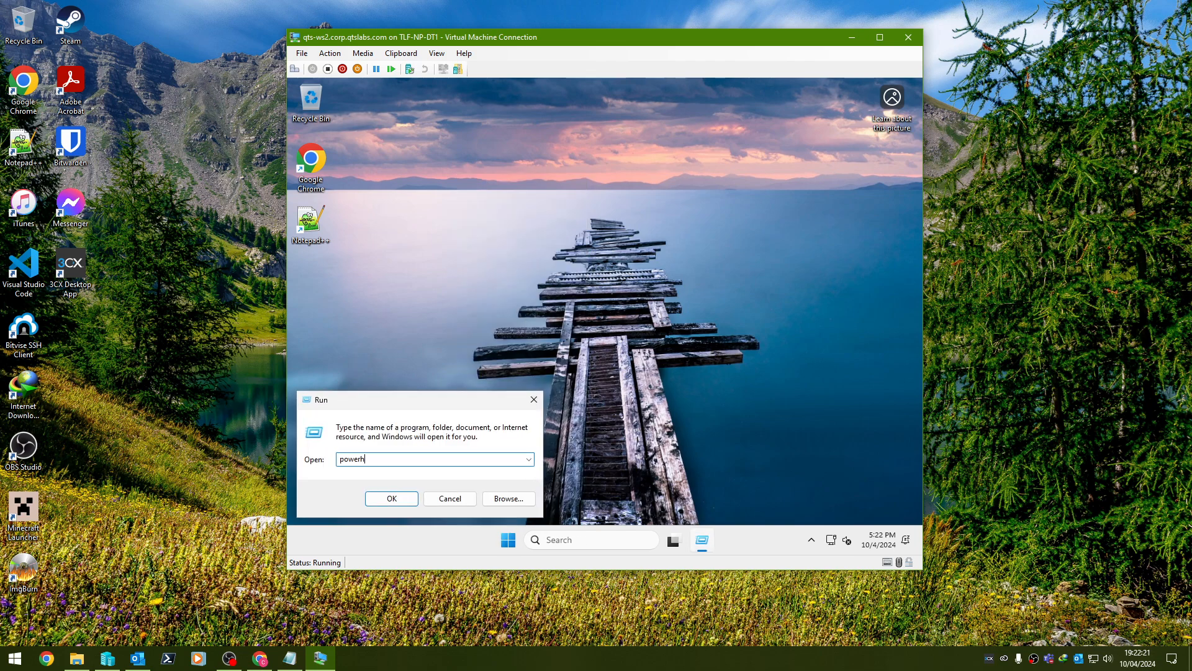
key("Escape")
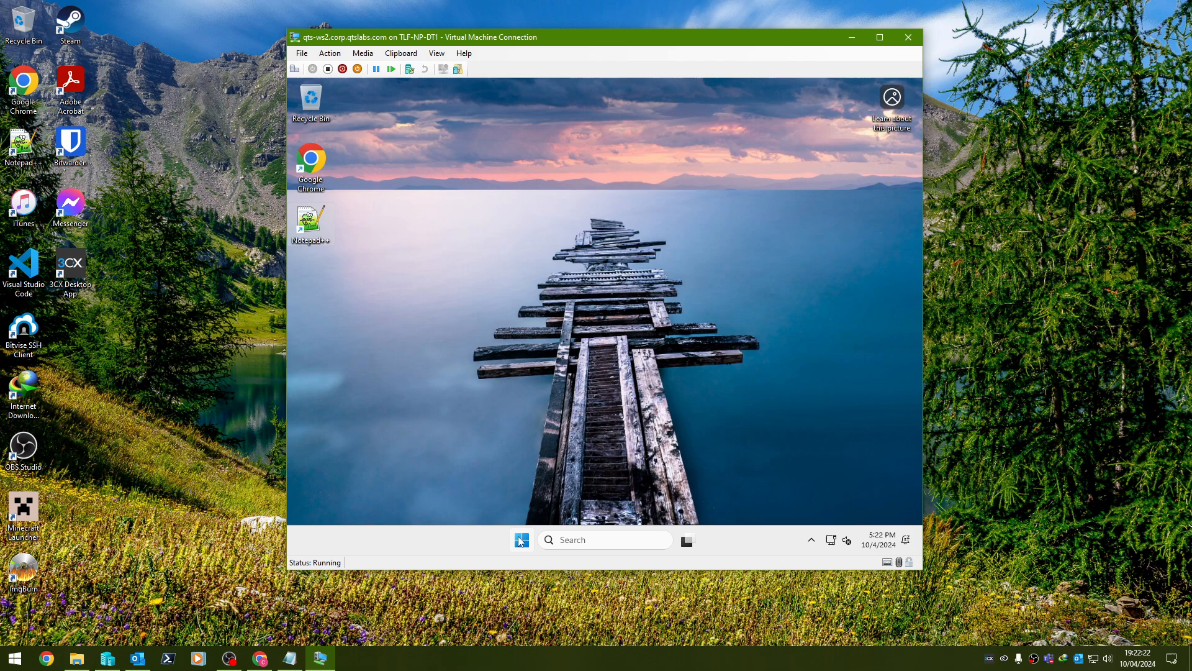
right_click(522, 540)
left_click(508, 365)
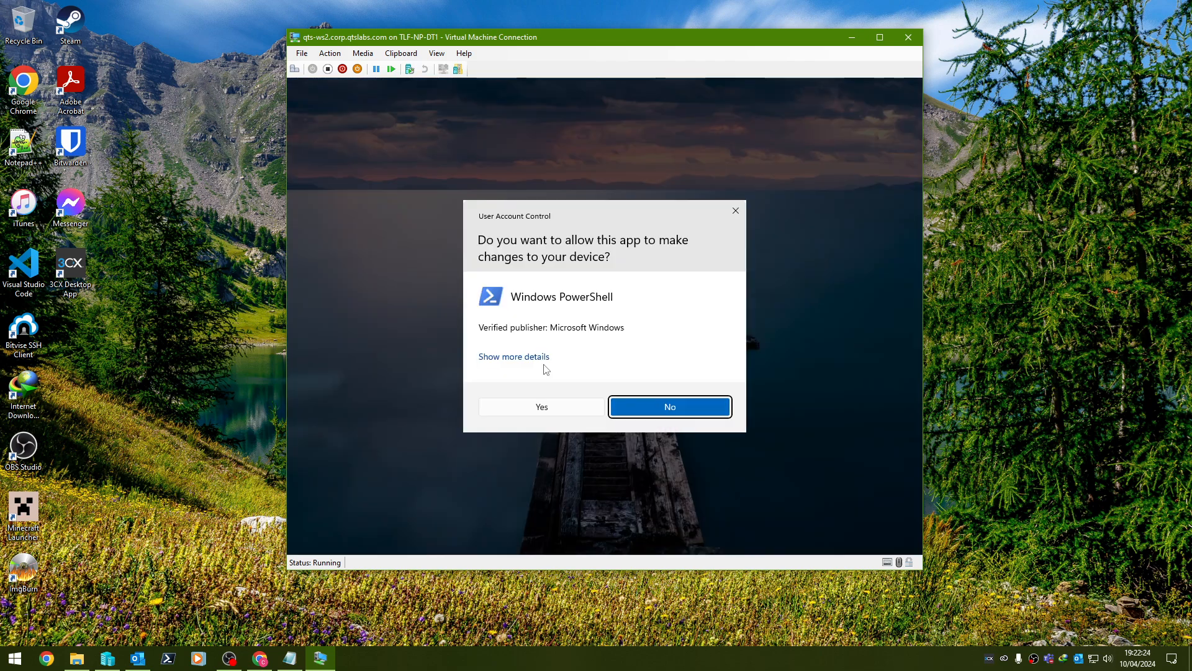
left_click(547, 405)
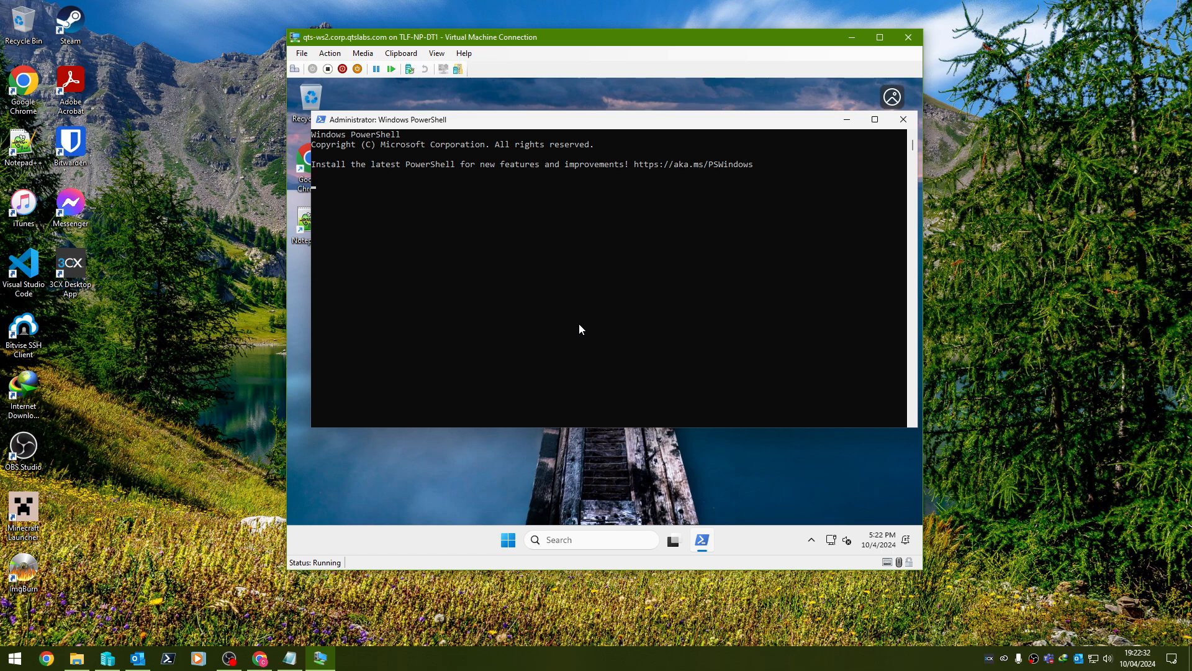
Run Get-AppxPackage -name *notepadplusplus* to show the NotepadPlusPlus package details.
type("get-appxpack")
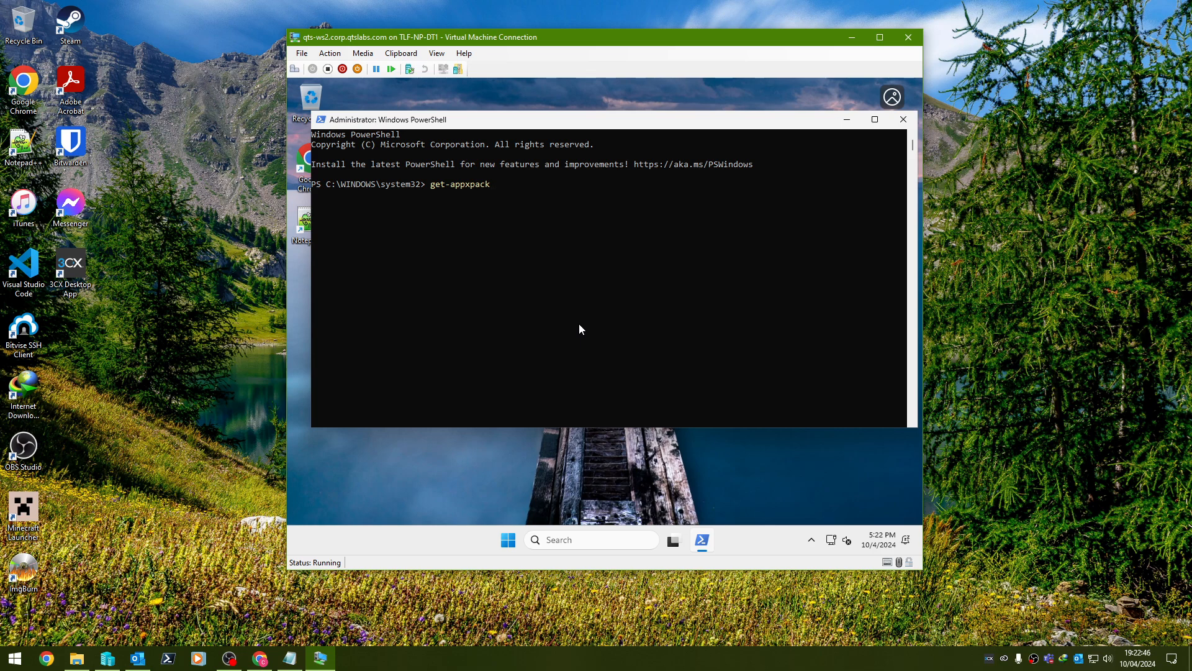
key("Tab")
type("-name *notepadplusplus*")
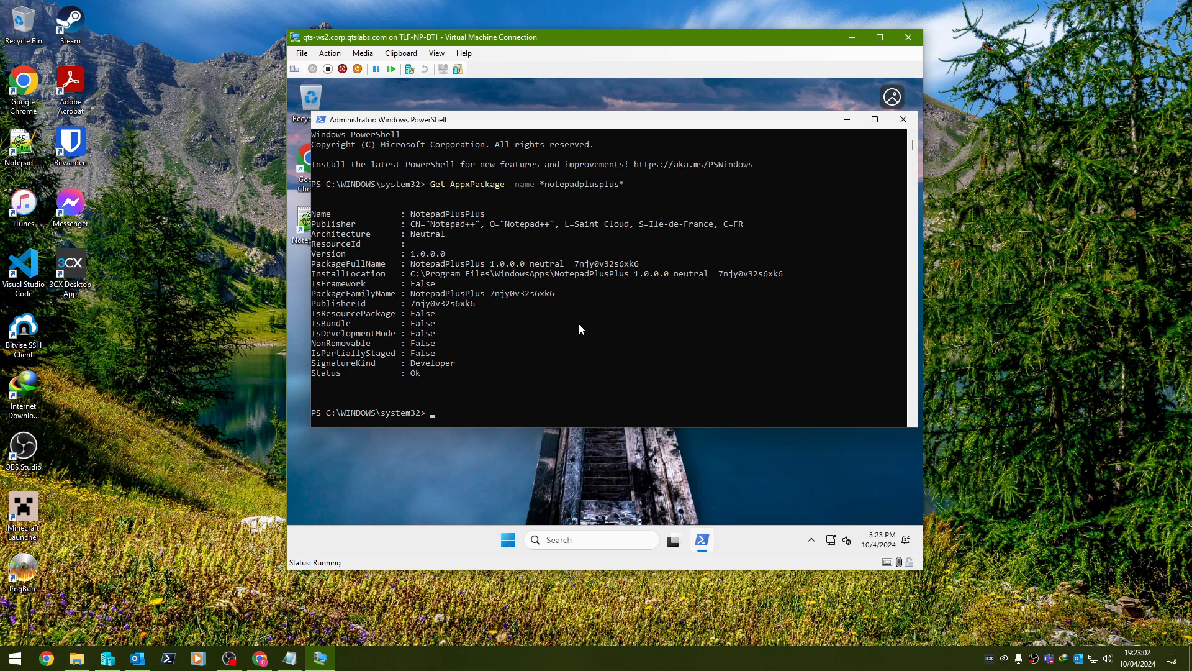
Move PowerShell aside, cancel the Notepad++ shortcut's context menu, and close PowerShell.
left_click(572, 142)
left_click_drag(592, 129, 688, 154)
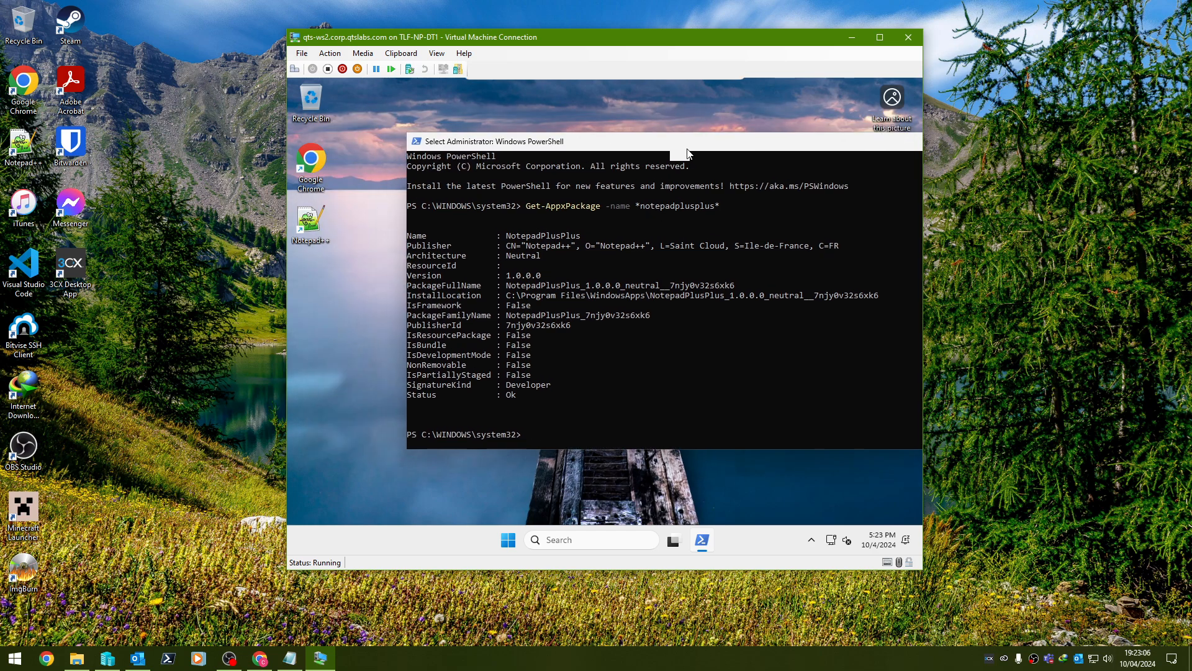
left_click(348, 224)
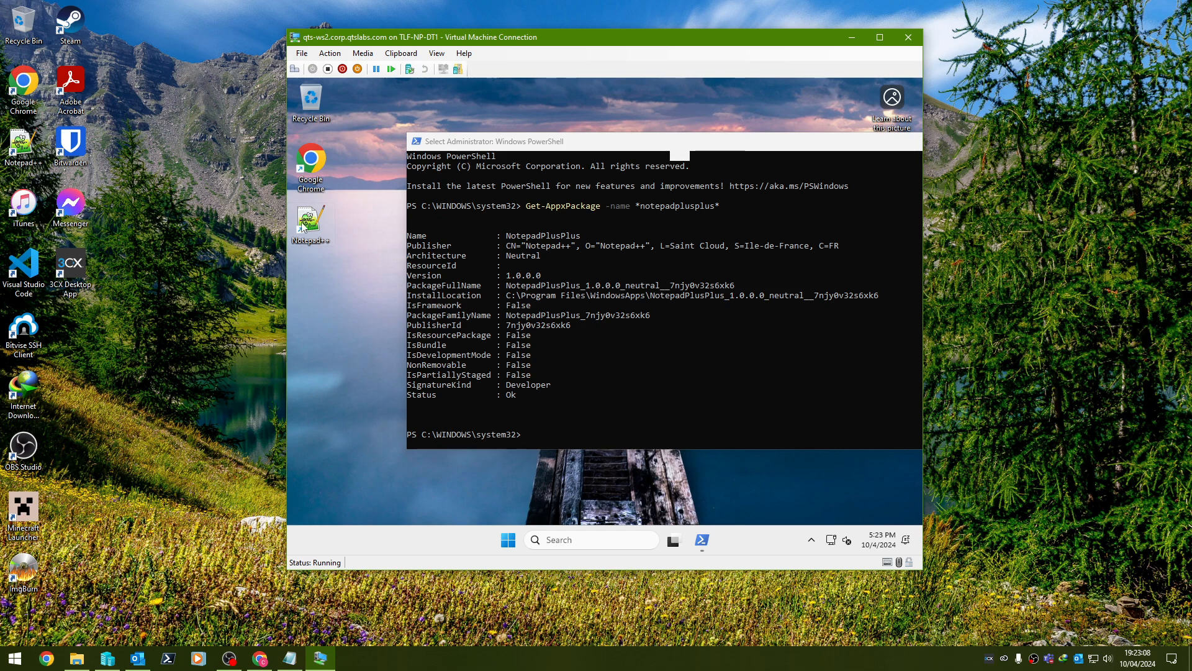
right_click(304, 224)
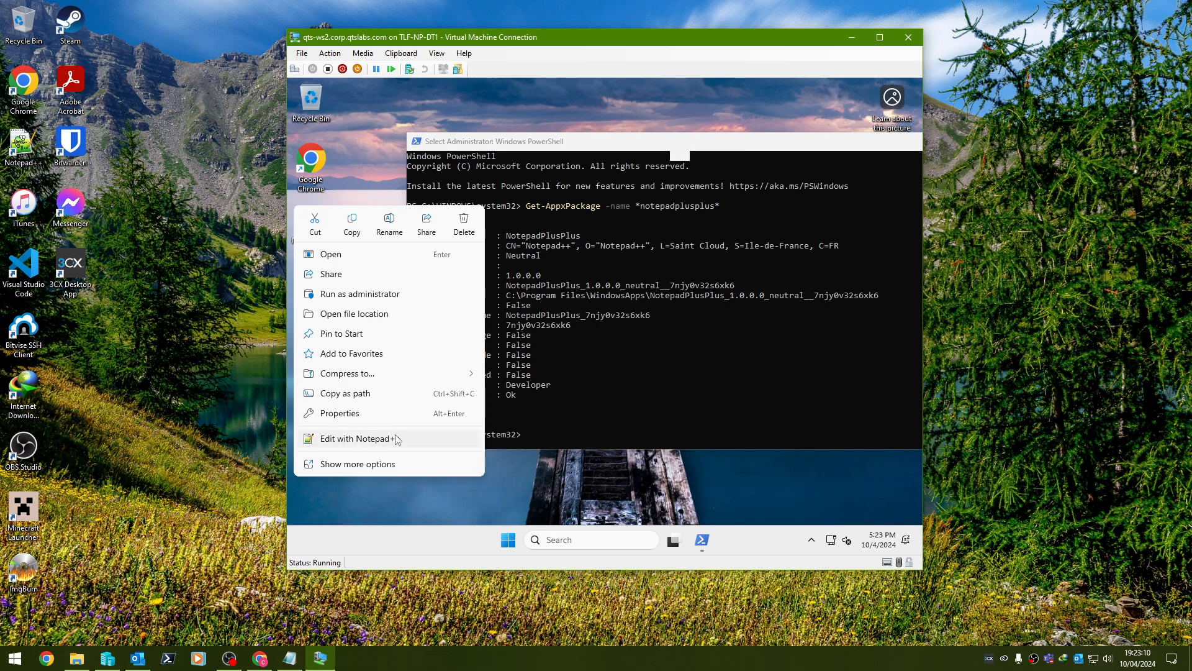
left_click(733, 148)
left_click_drag(764, 151, 607, 161)
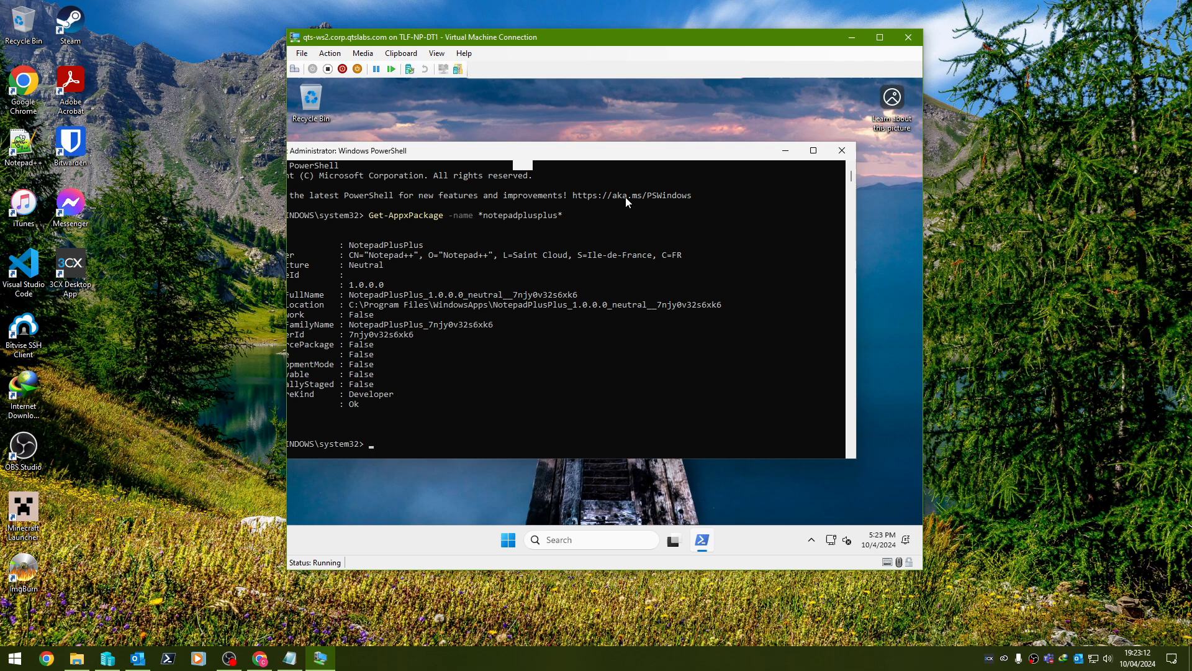
left_click(842, 150)
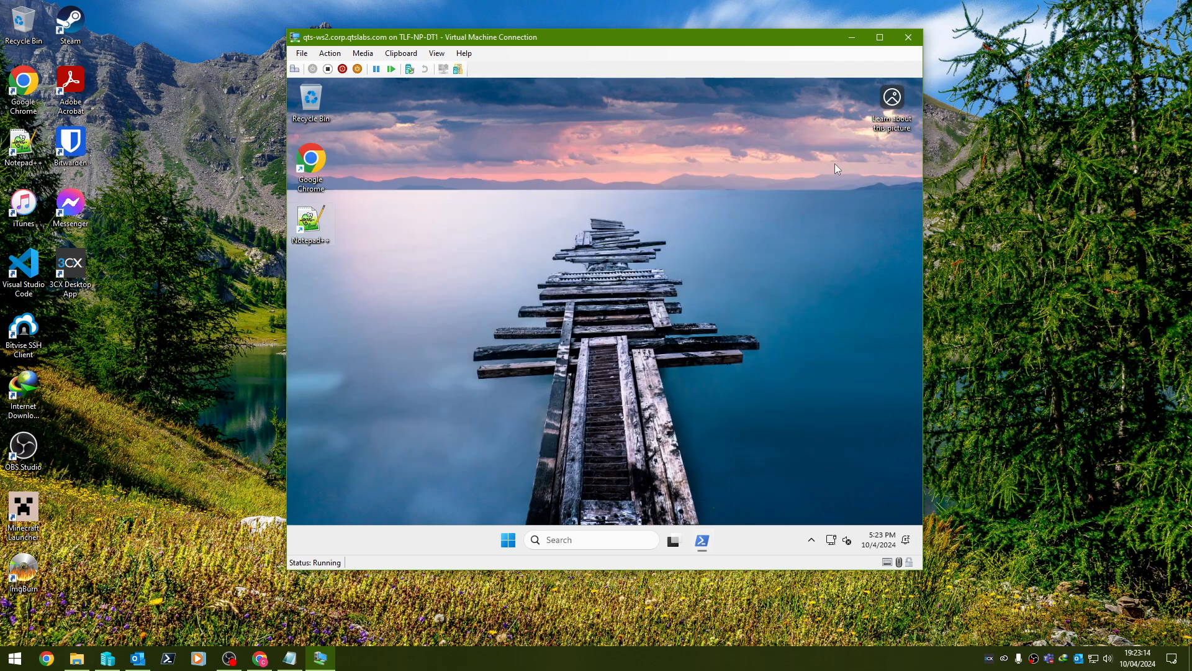
Open Settings > System > About and its Domain or workgroup settings.
right_click(522, 540)
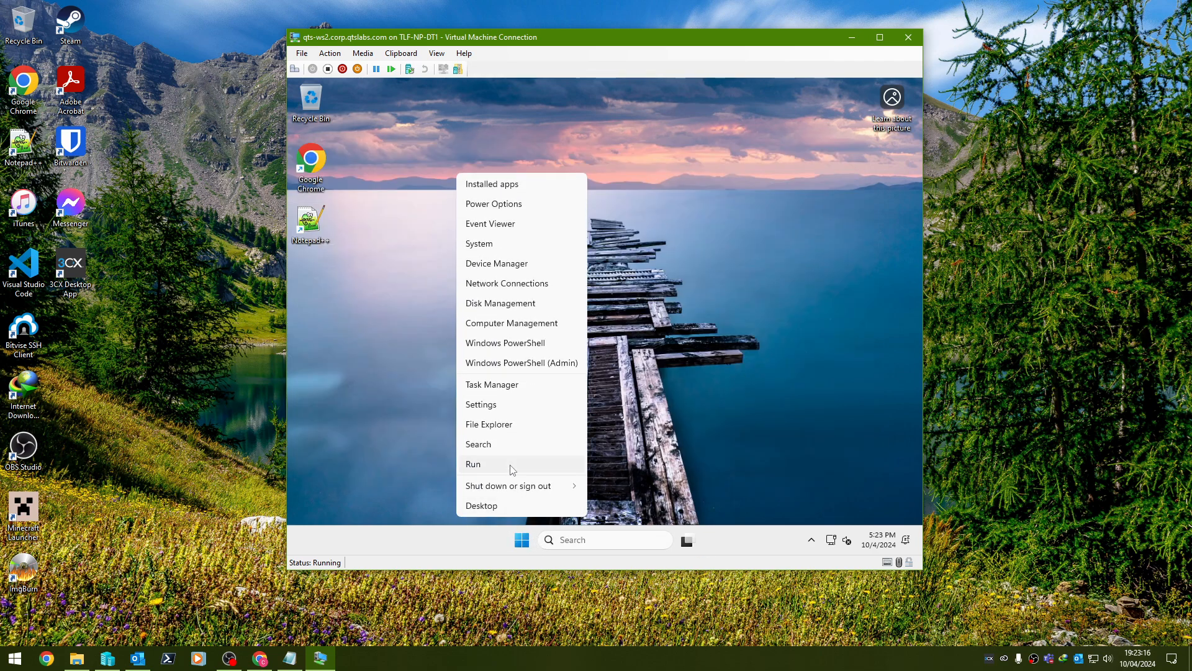
left_click(491, 404)
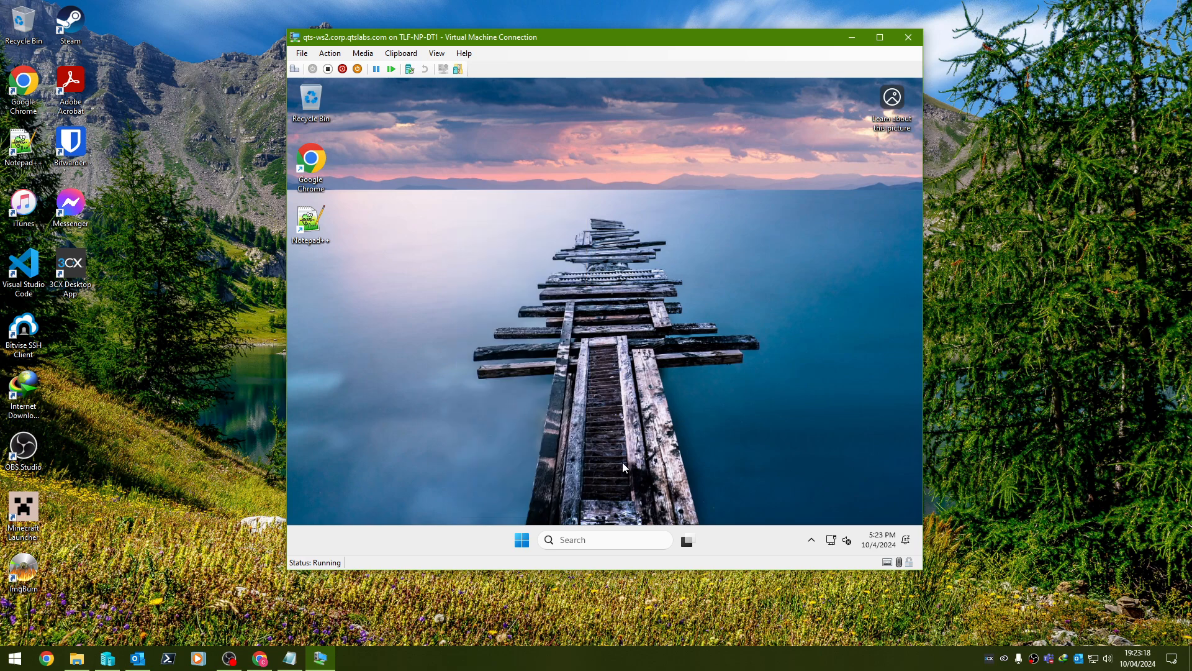
left_click(770, 108)
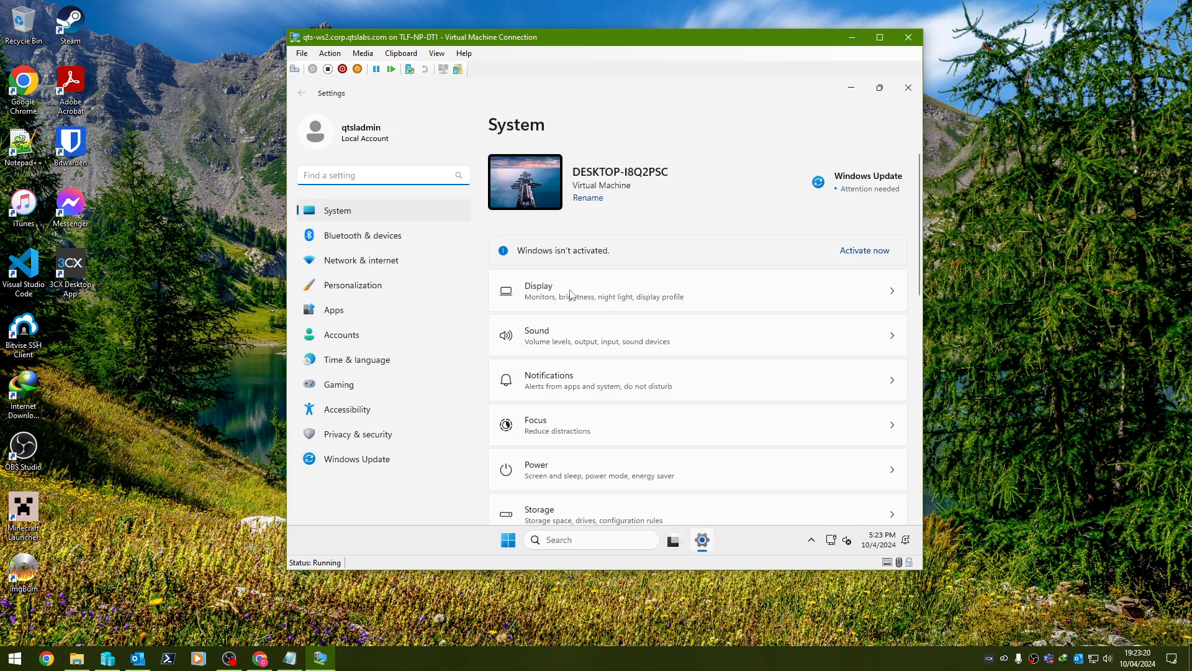
scroll(559, 302, "down", 4)
scroll(539, 310, "down", 5)
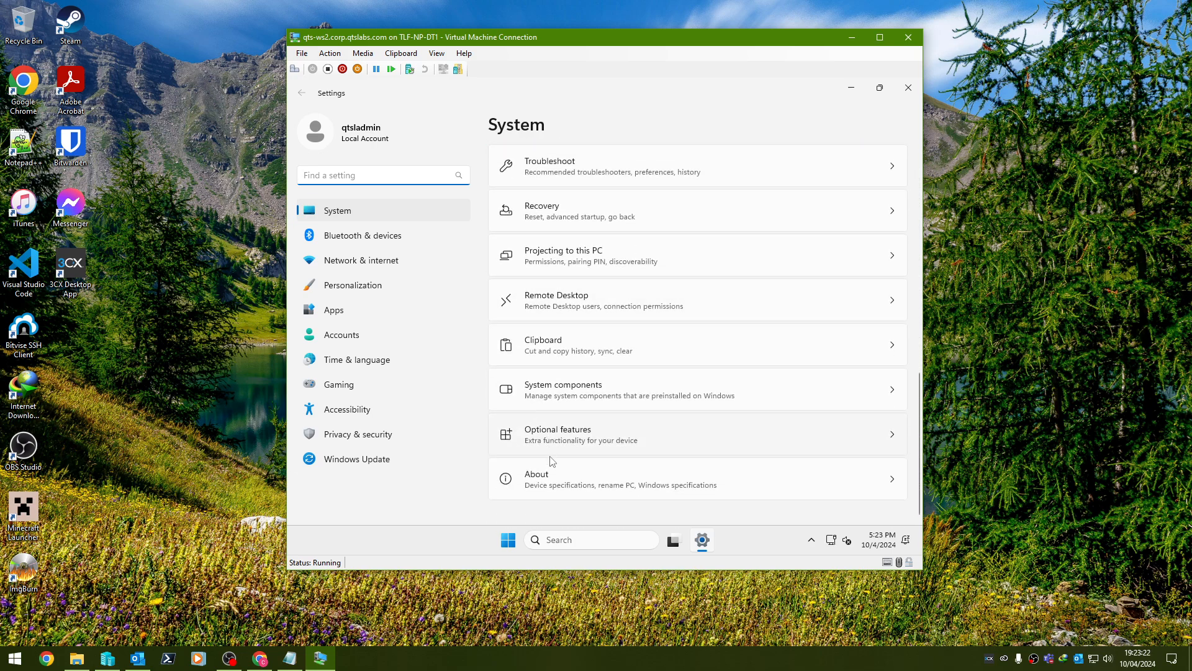
left_click(551, 479)
scroll(573, 316, "down", 5)
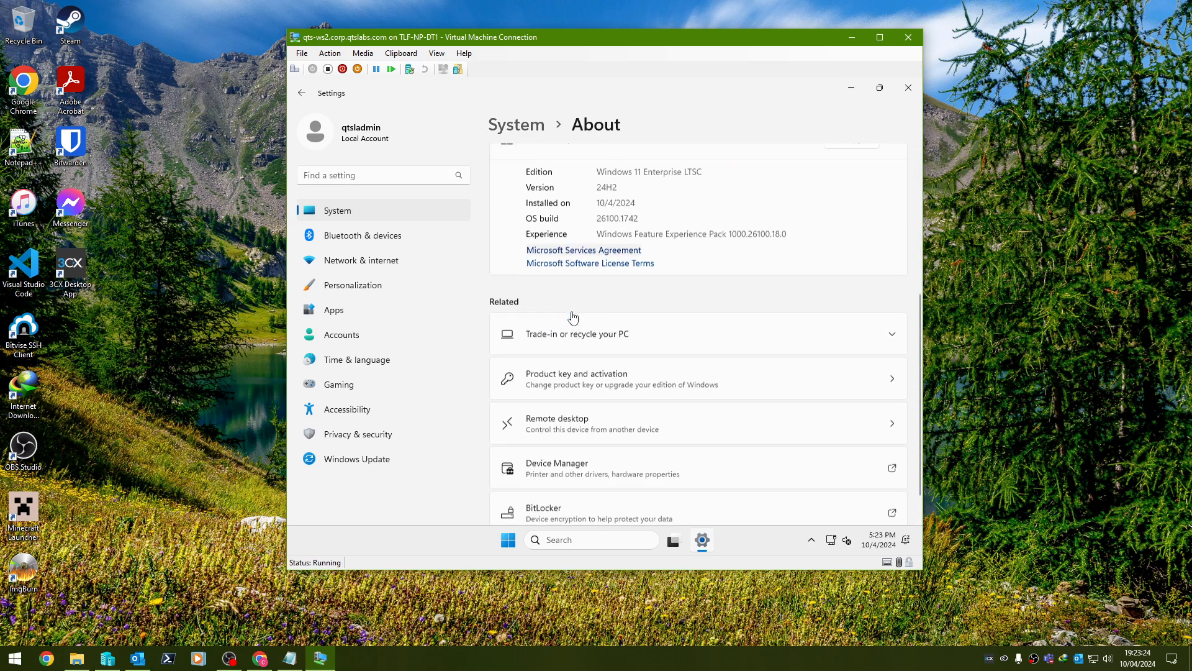
scroll(687, 482, "up", 4)
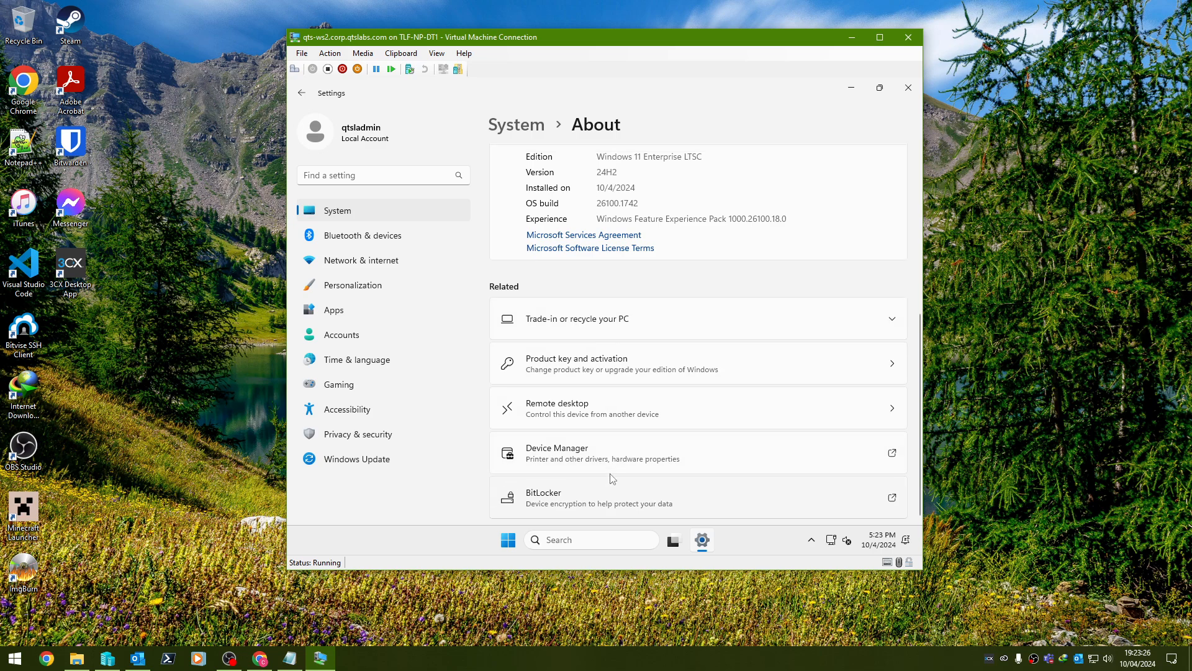
left_click(606, 300)
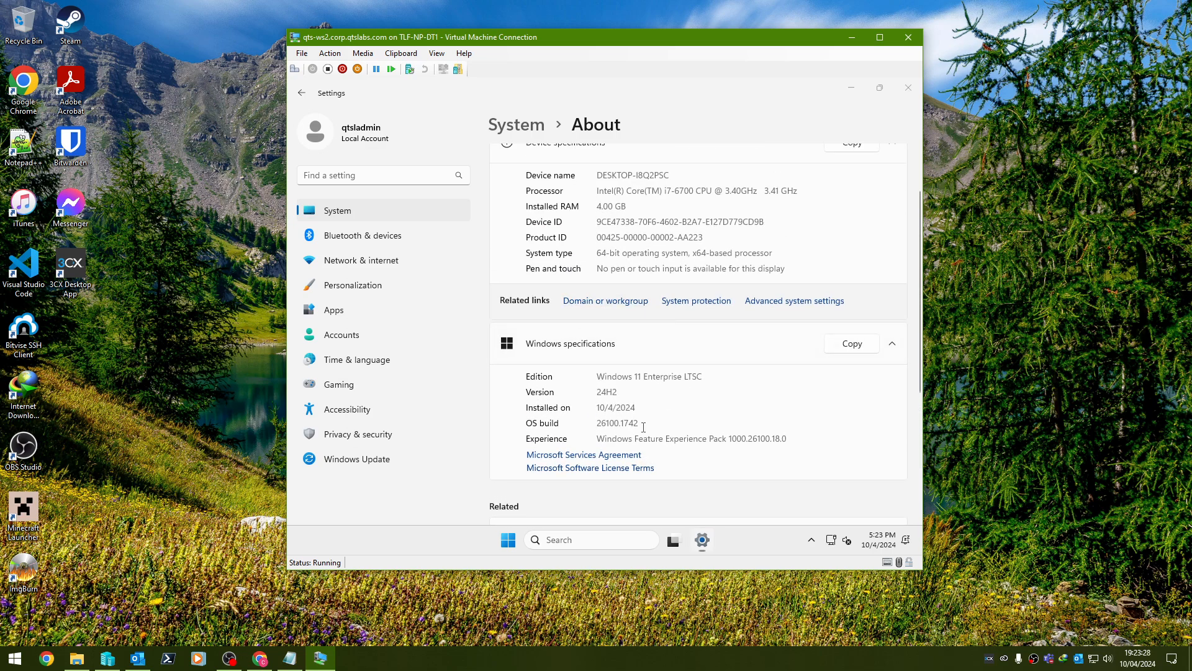
Set the computer name to qts-ws2 and domain membership to corp.qtslabs.com.
left_click_drag(482, 155, 759, 133)
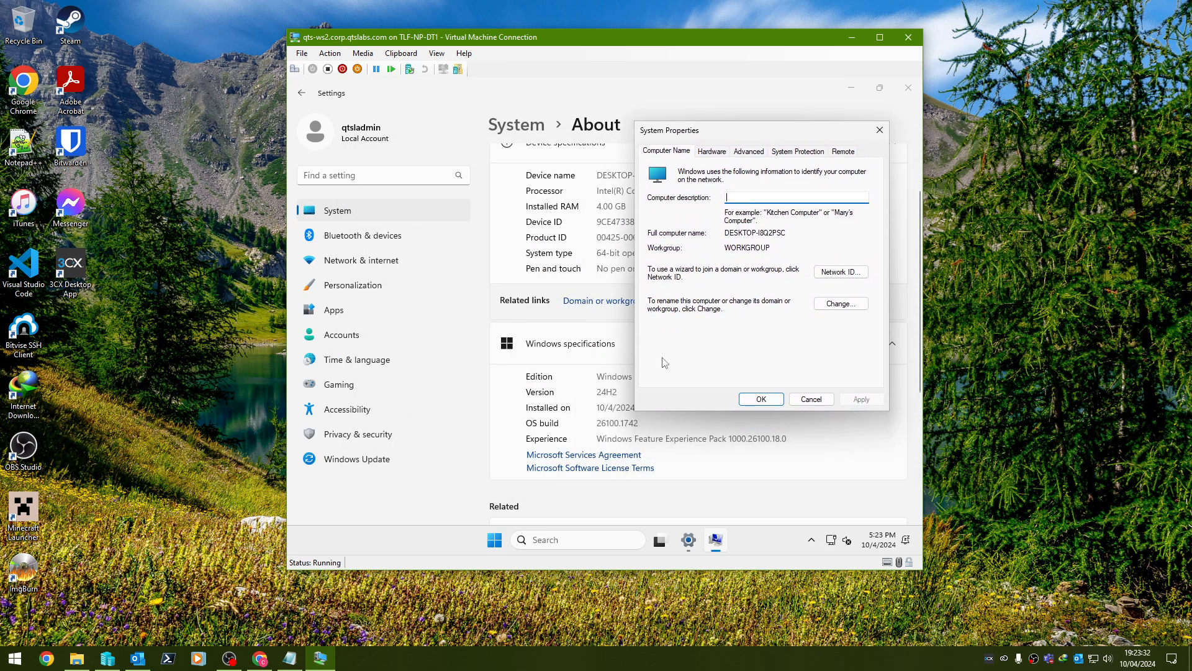
left_click(823, 304)
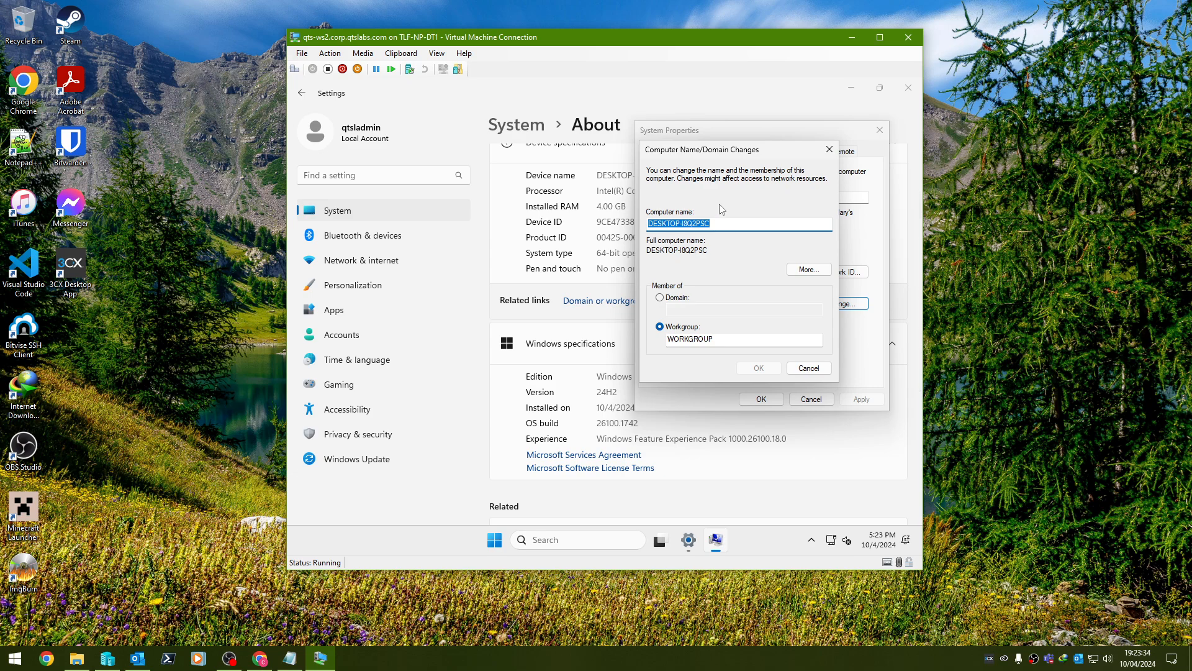
type("qts-ws2")
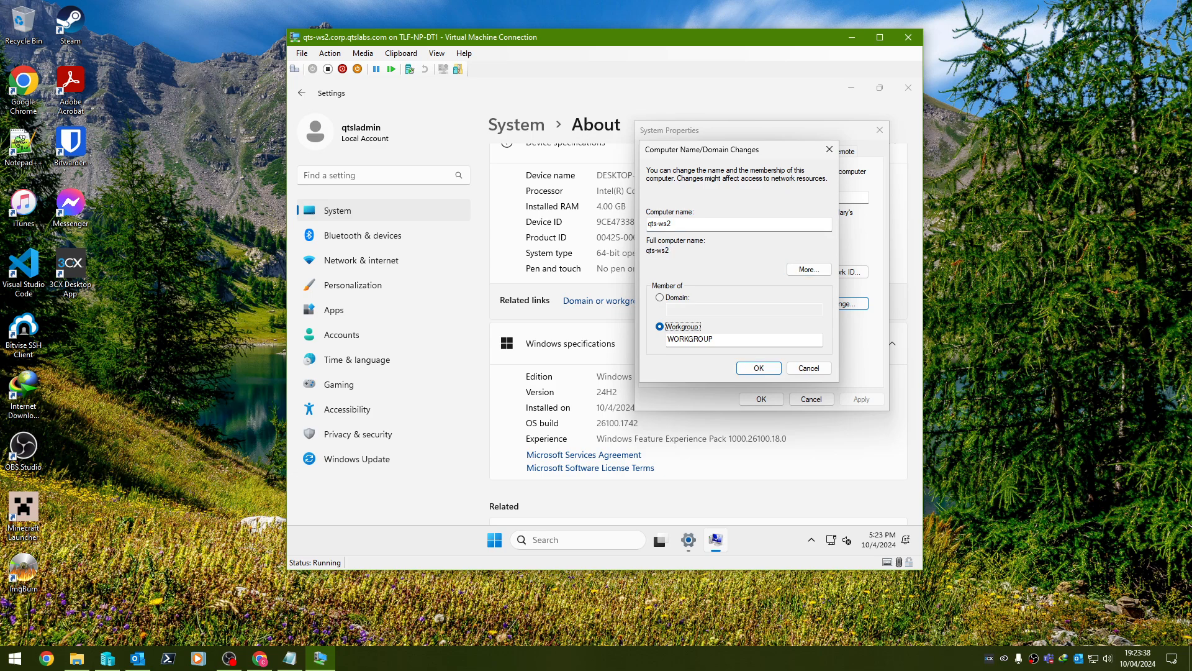
left_click(659, 297)
type("corp.")
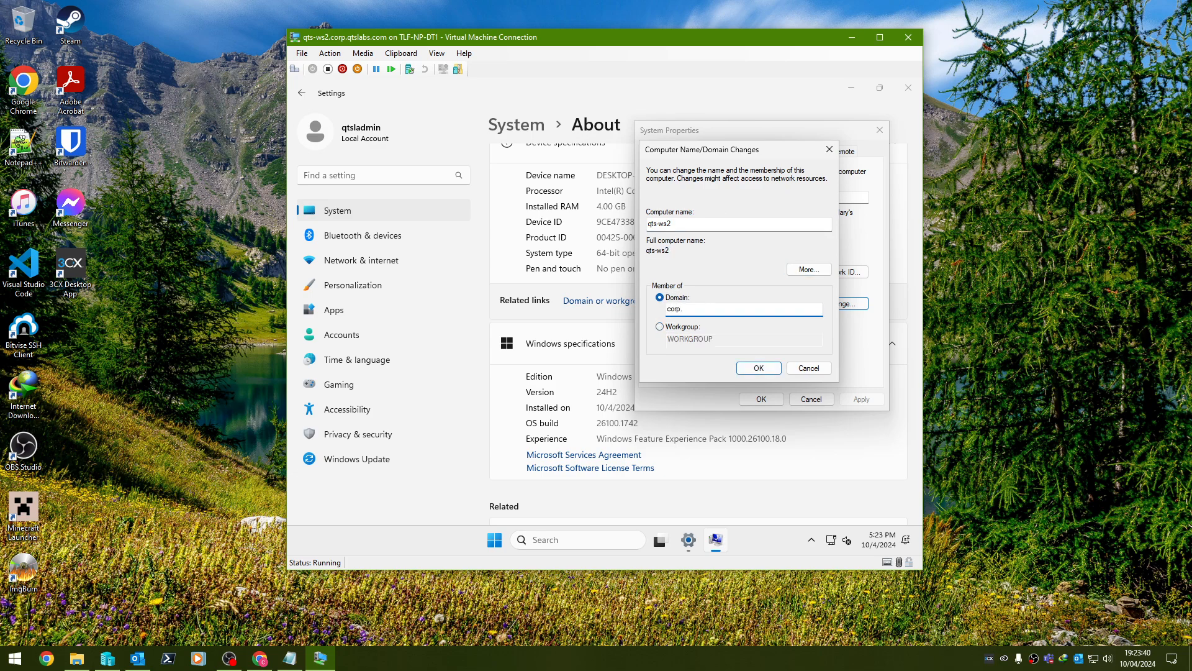
type("qtslabs.com")
key("Return")
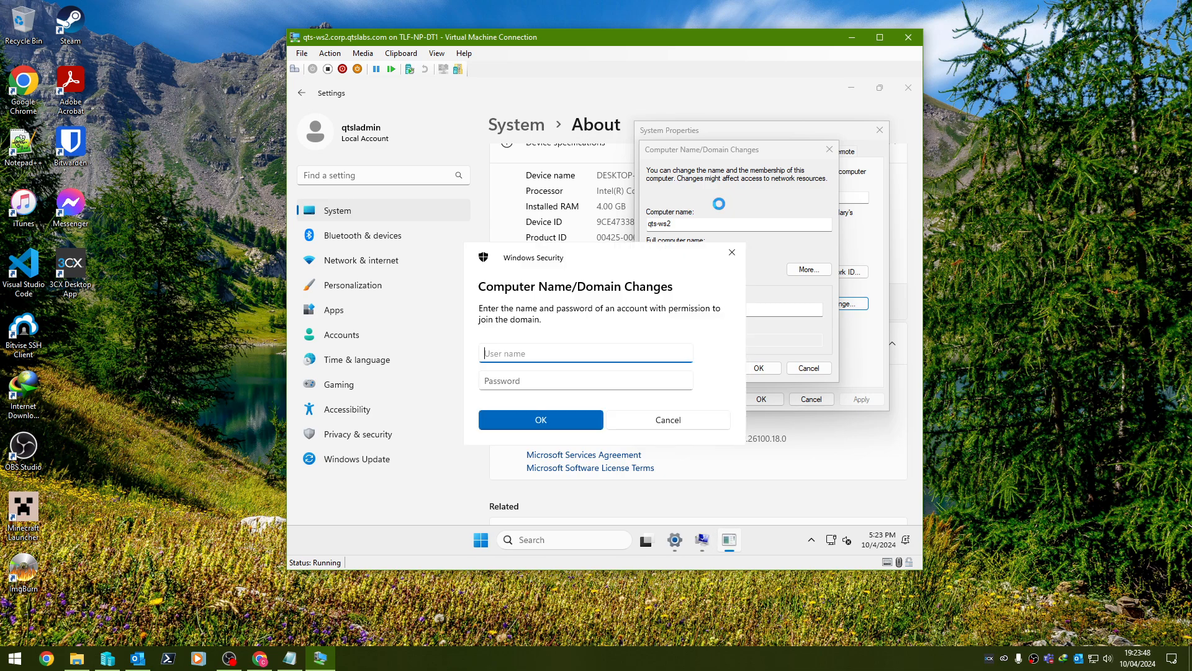
Supply the domain administrator's user name and password to complete the join.
key("Tab")
type("••")
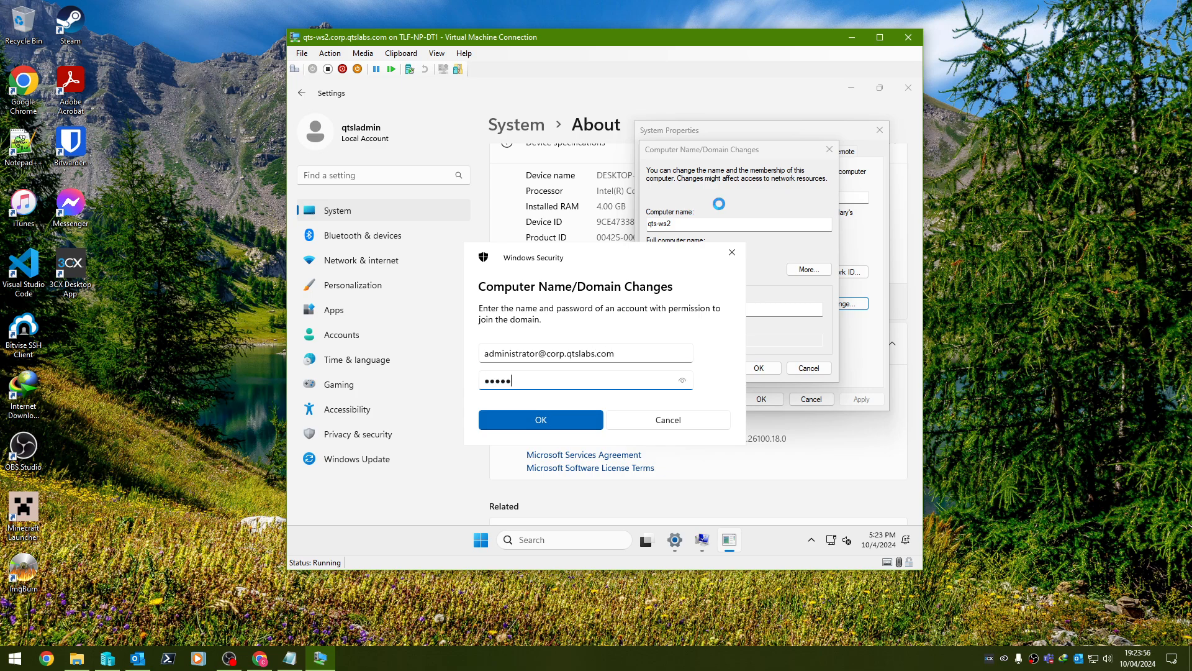
key("Return")
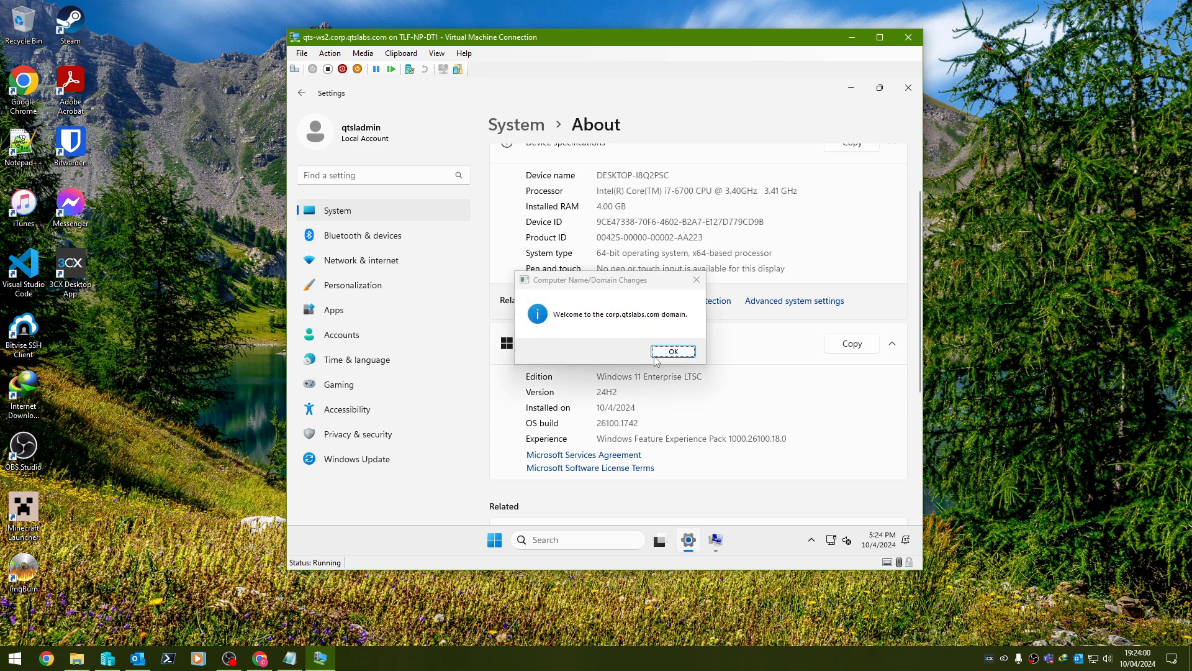
Acknowledge the domain welcome, enable Allow remote connections on the Remote tab, and restart now.
left_click(677, 349)
left_click(678, 327)
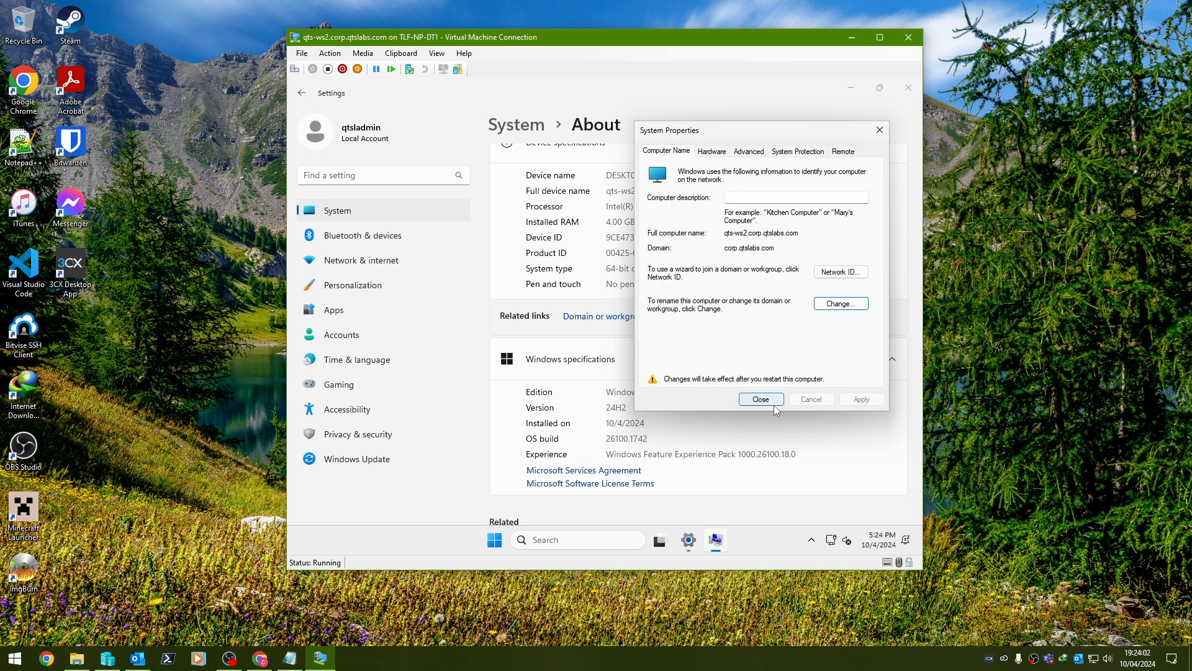
left_click(854, 152)
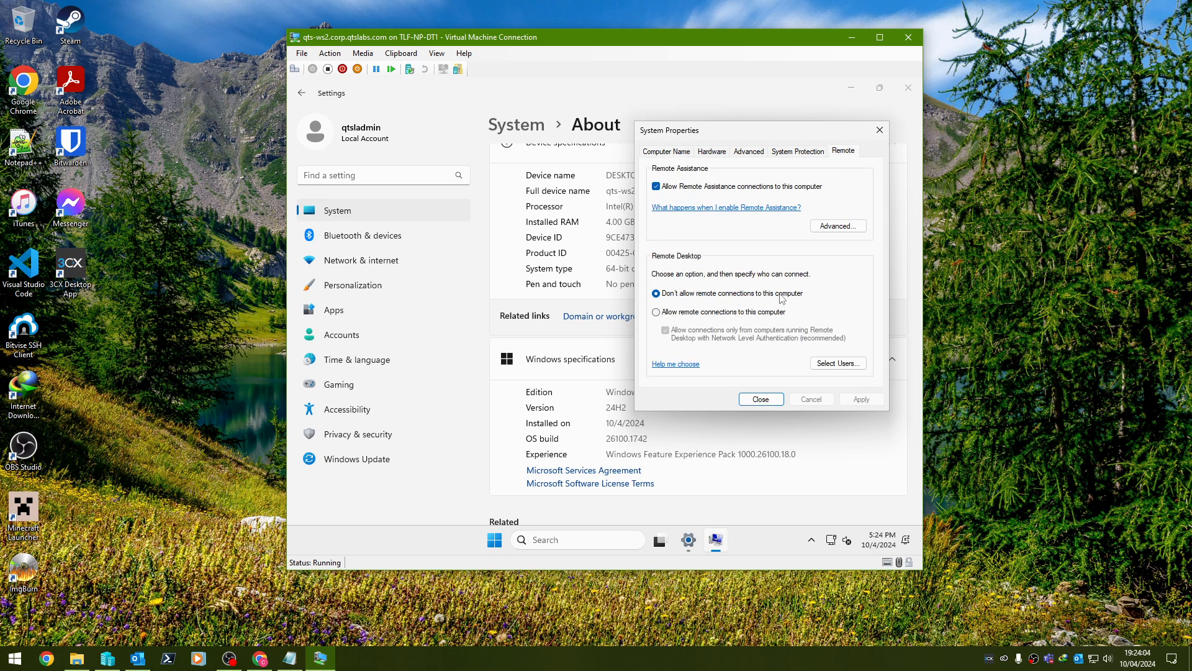
left_click(740, 314)
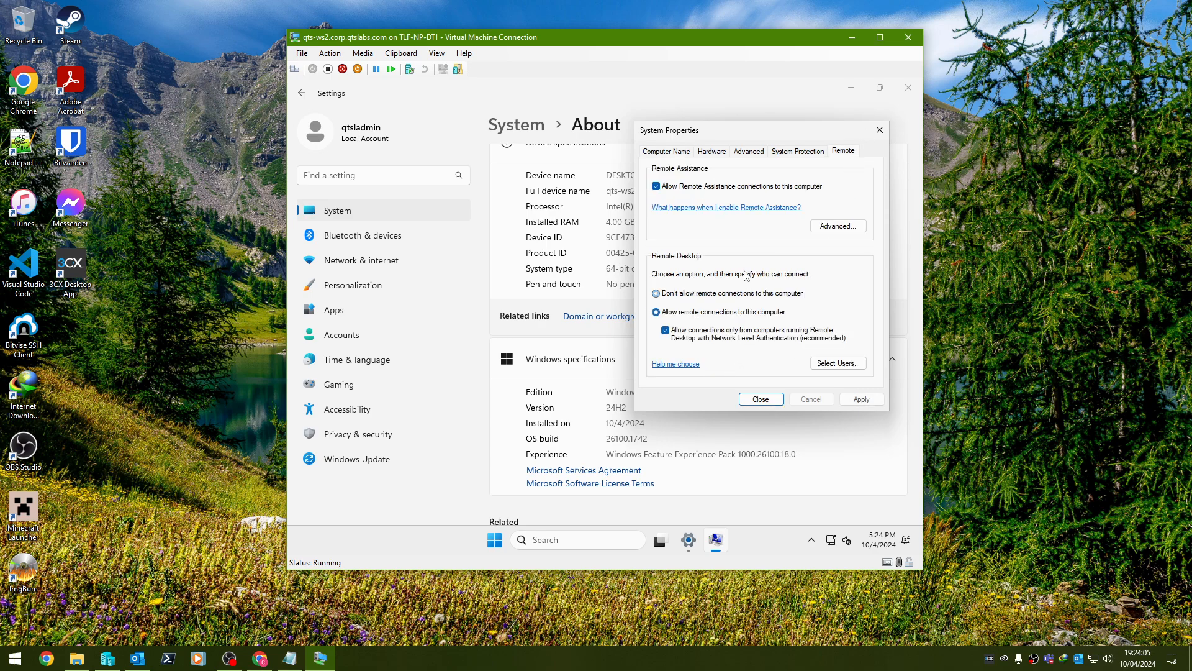
left_click(761, 399)
left_click(626, 317)
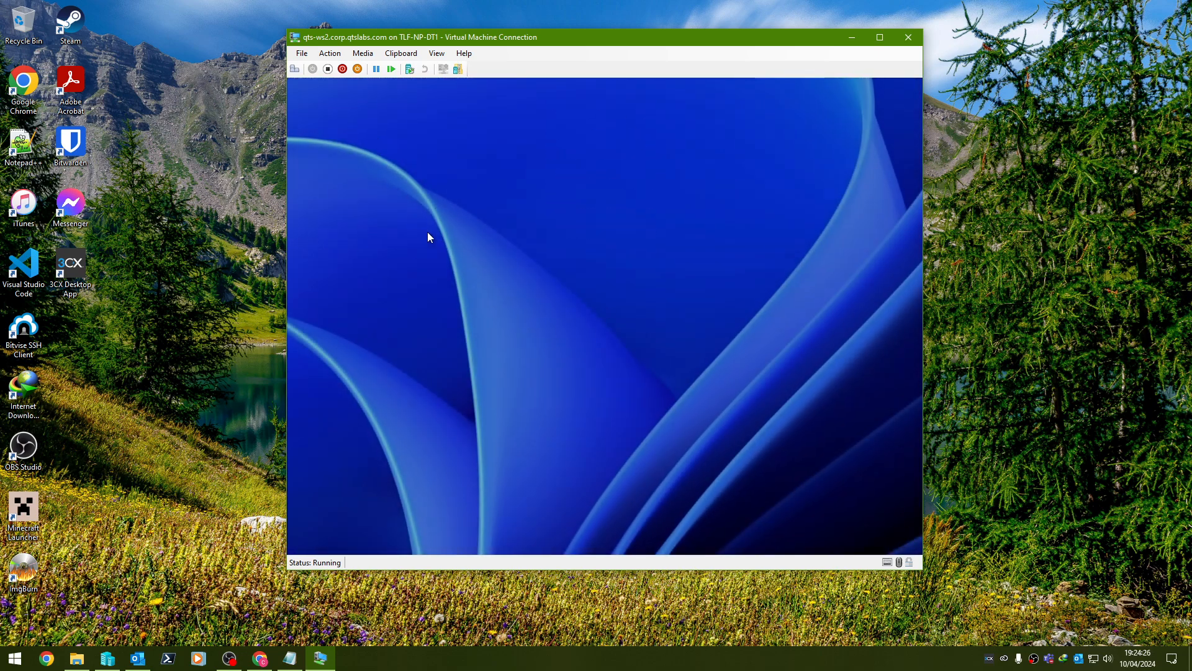
Sign in via Other user with the domain user's qtslabs.com e-mail and password.
left_click(427, 234)
left_click(373, 519)
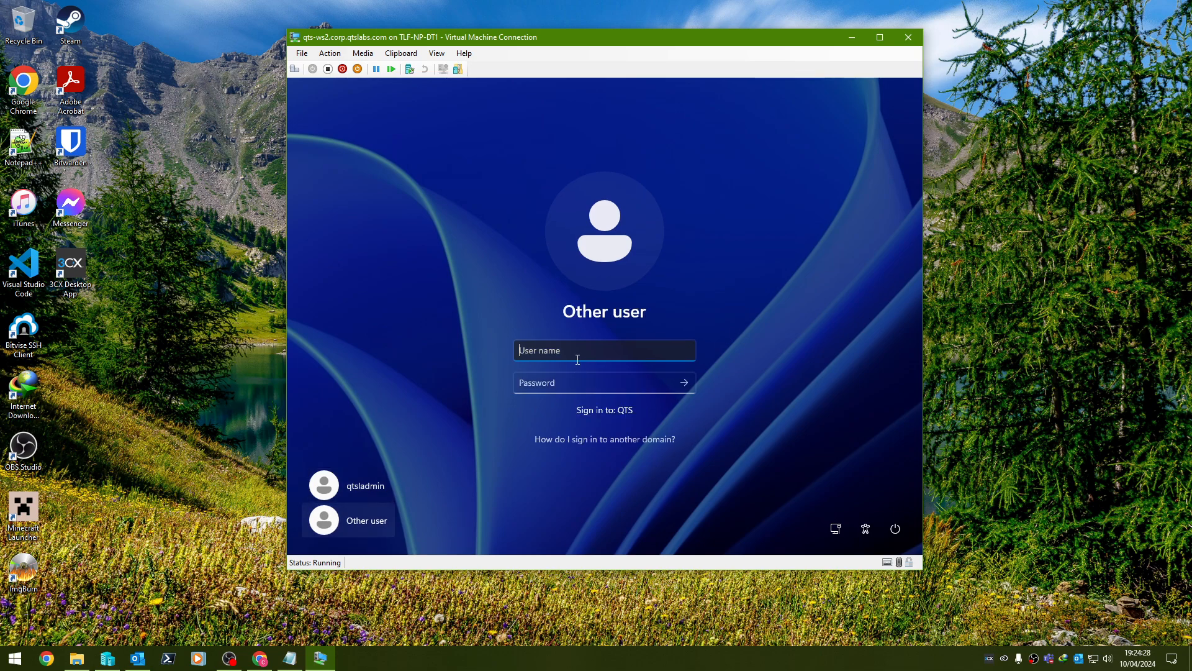
key("Tab")
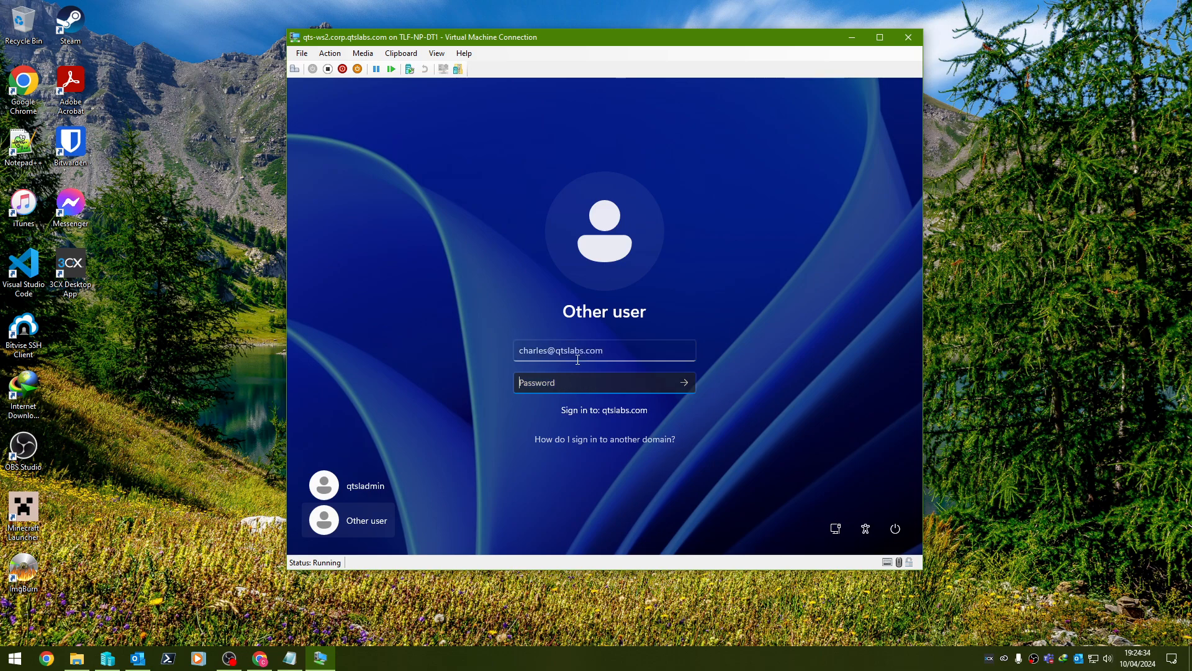
type("••••••••••")
key("Return")
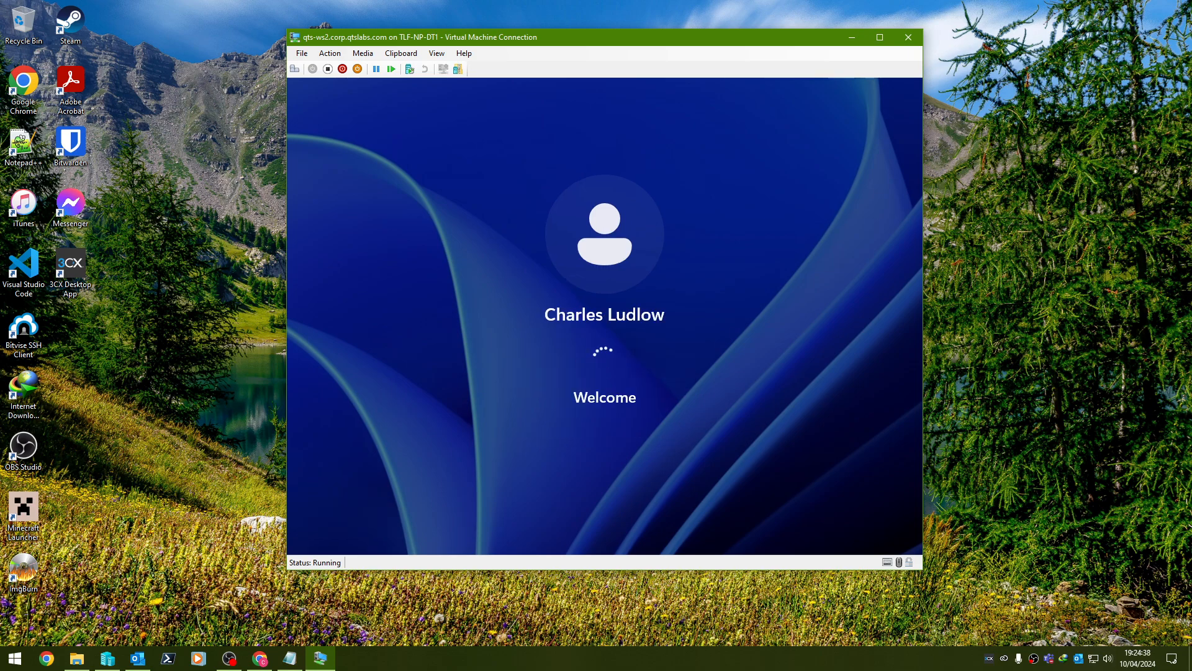
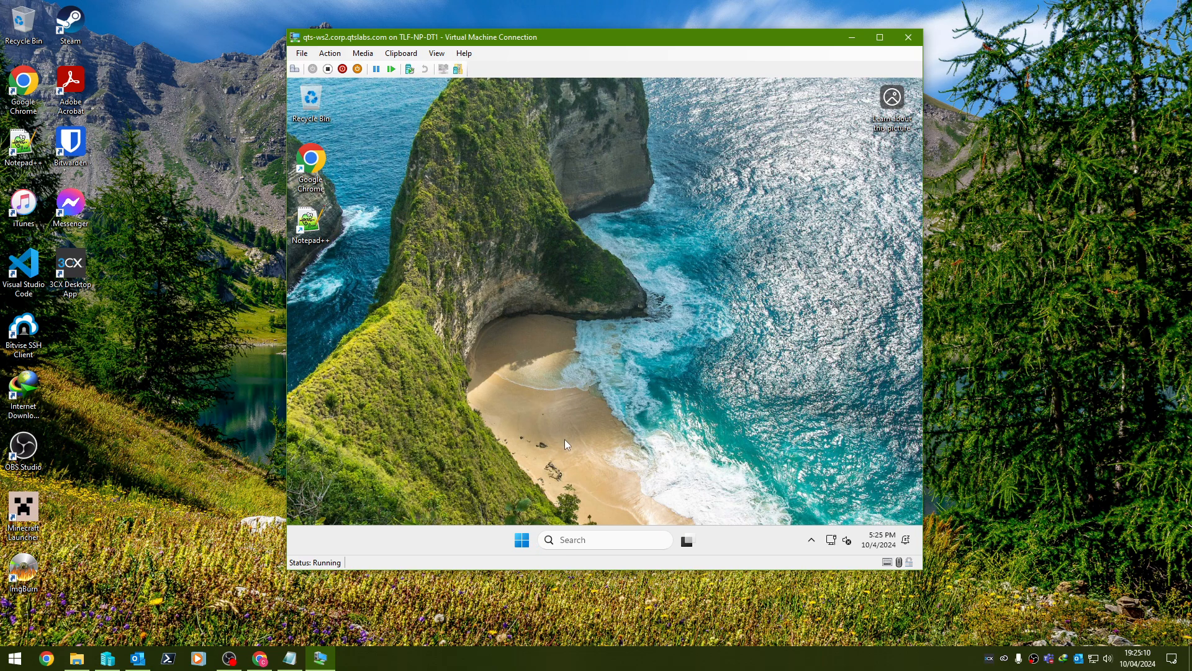
Browse the guest's full app list, then launch and close Notepad++.
left_click(521, 536)
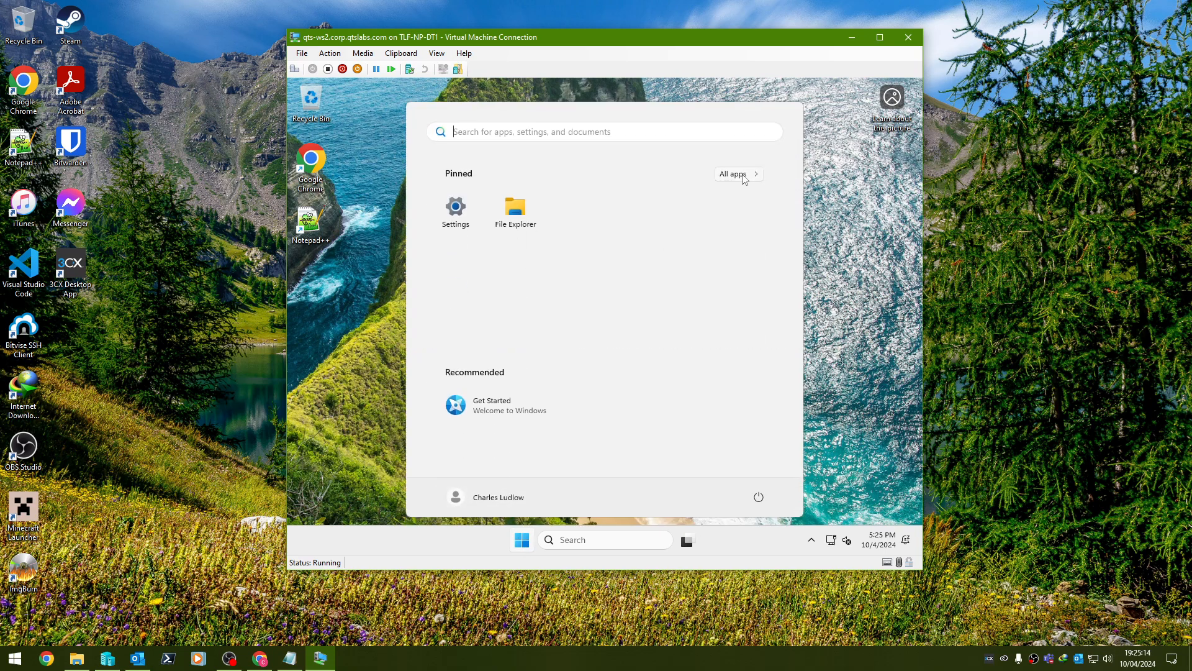
left_click(744, 178)
scroll(641, 314, "down", 3)
scroll(640, 327, "up", 3)
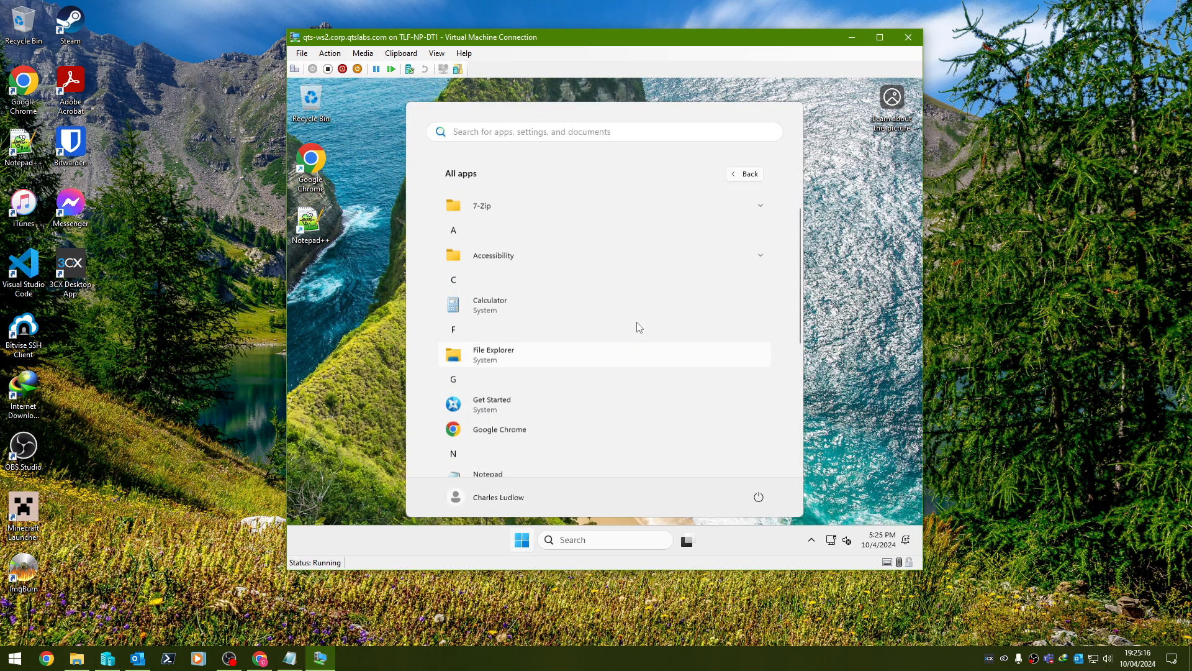
left_click(315, 285)
double_click(298, 227)
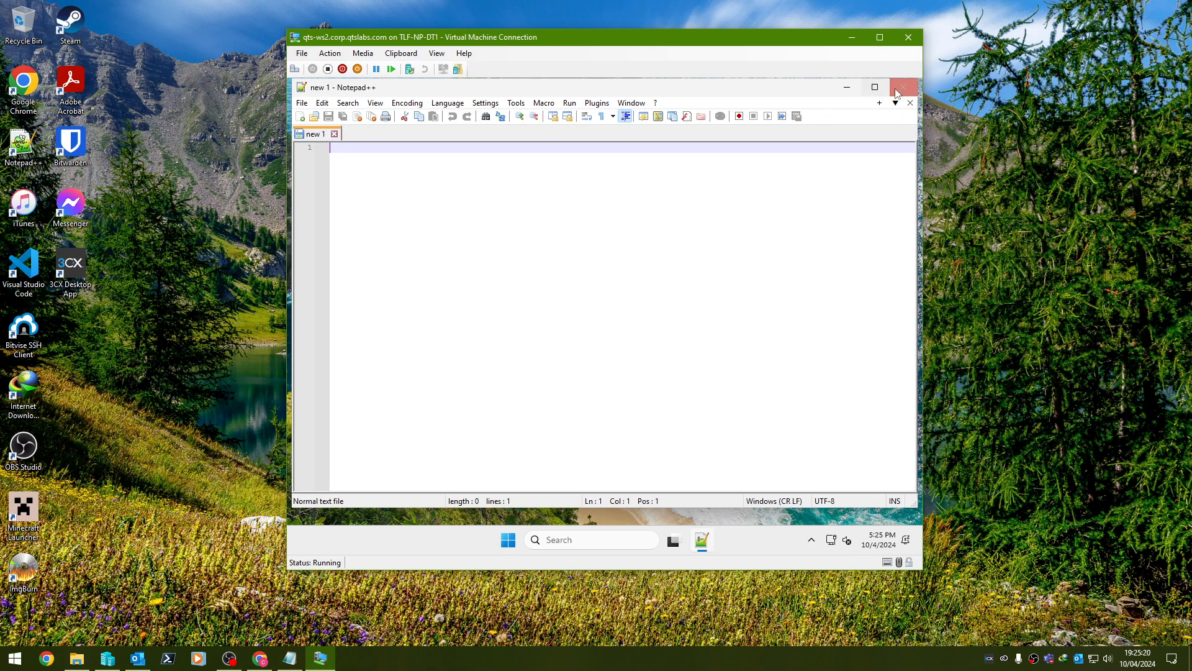
left_click(902, 87)
Try running PowerShell as administrator and dismiss the credential prompt.
right_click(522, 540)
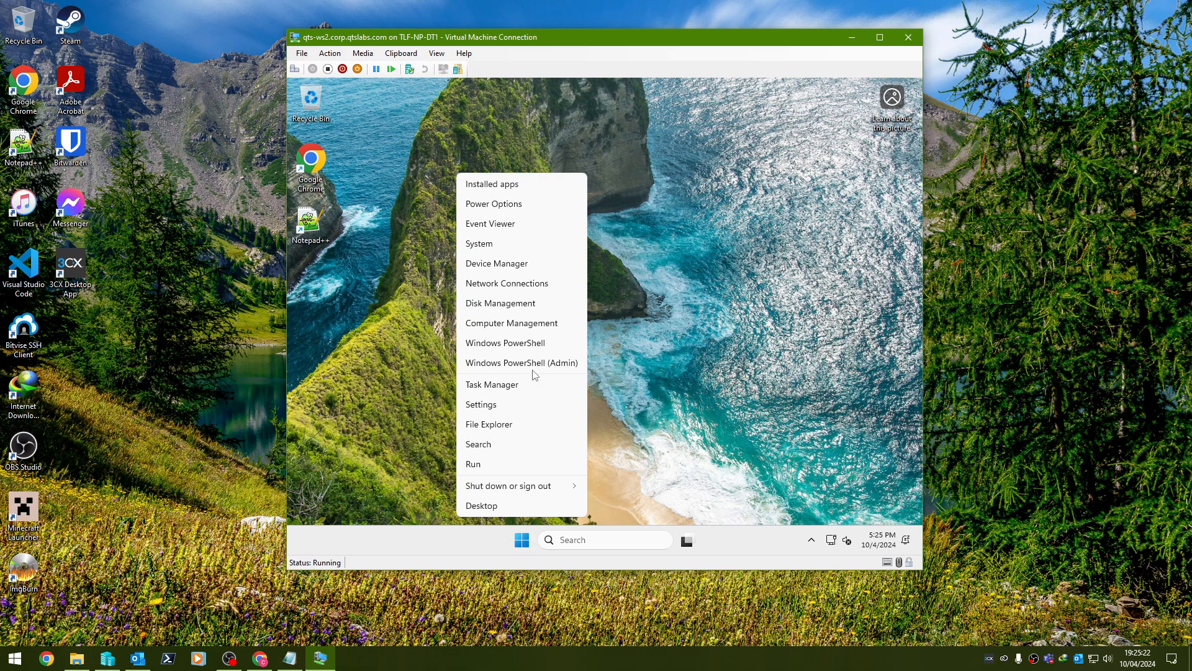
left_click(533, 367)
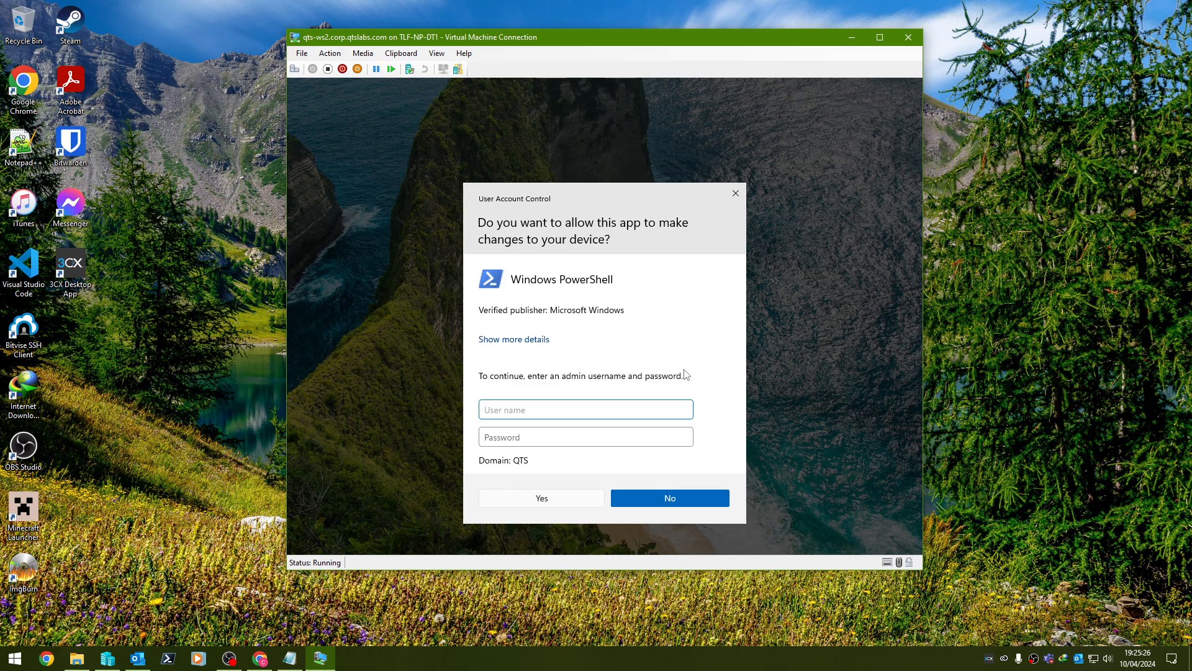
left_click(736, 193)
left_click(525, 540)
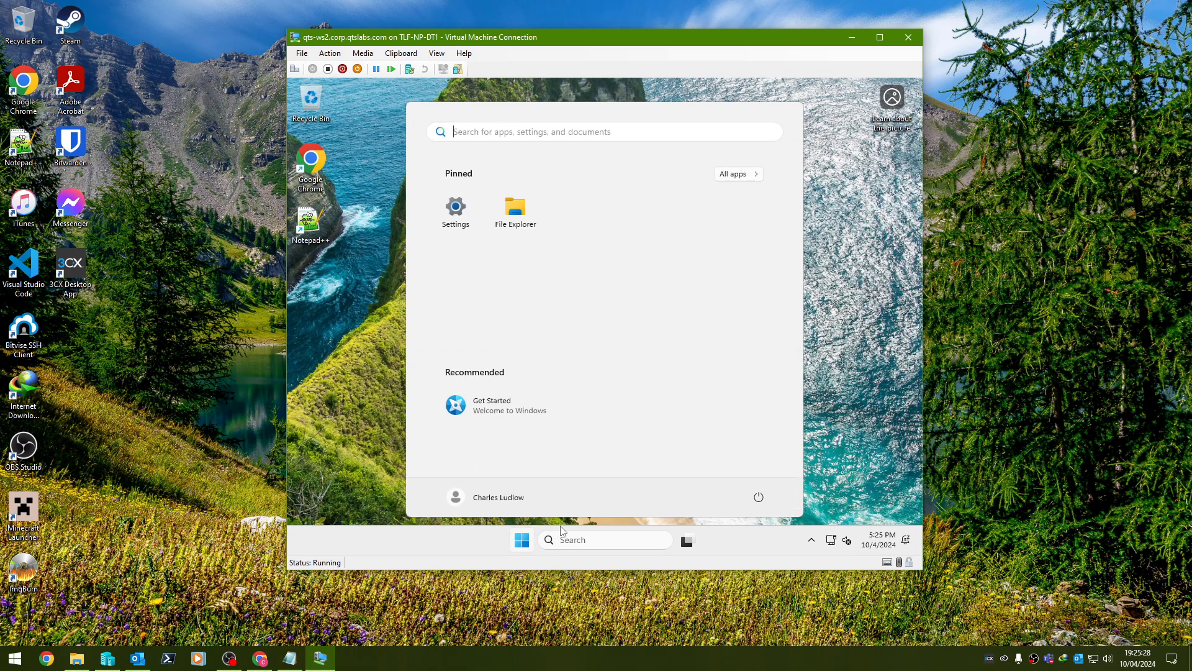
left_click(371, 259)
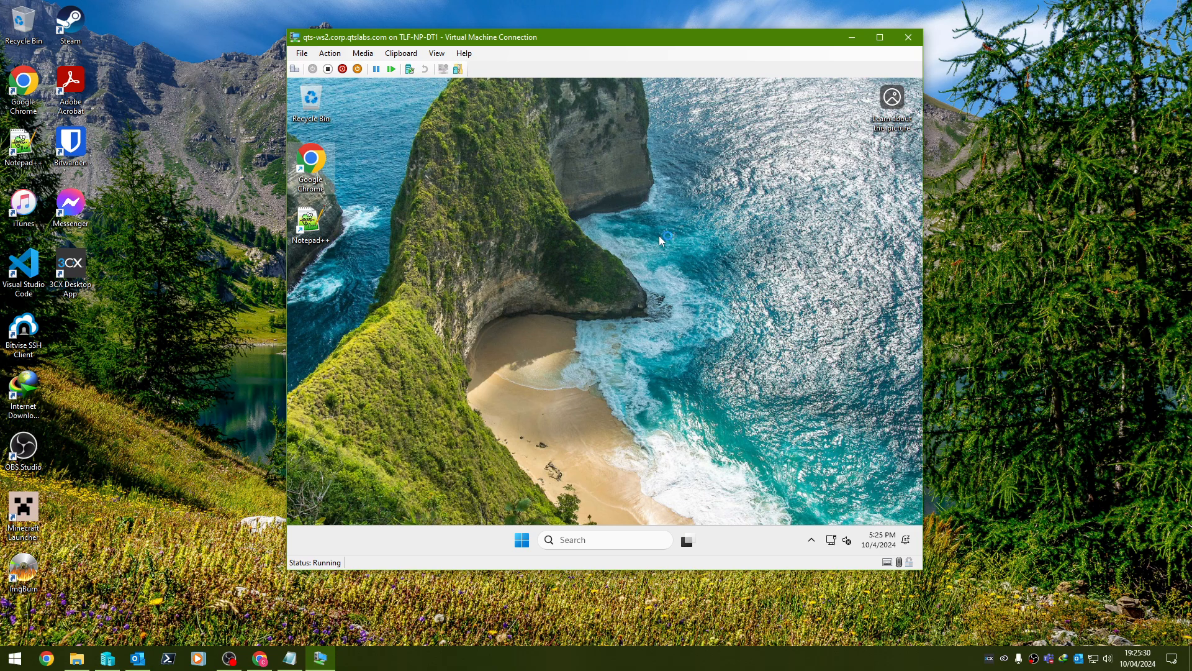
Move the hidden tray icon onto the taskbar and launch Task Manager from it.
left_click(811, 539)
left_click_drag(801, 568, 787, 544)
right_click(787, 544)
left_click(804, 492)
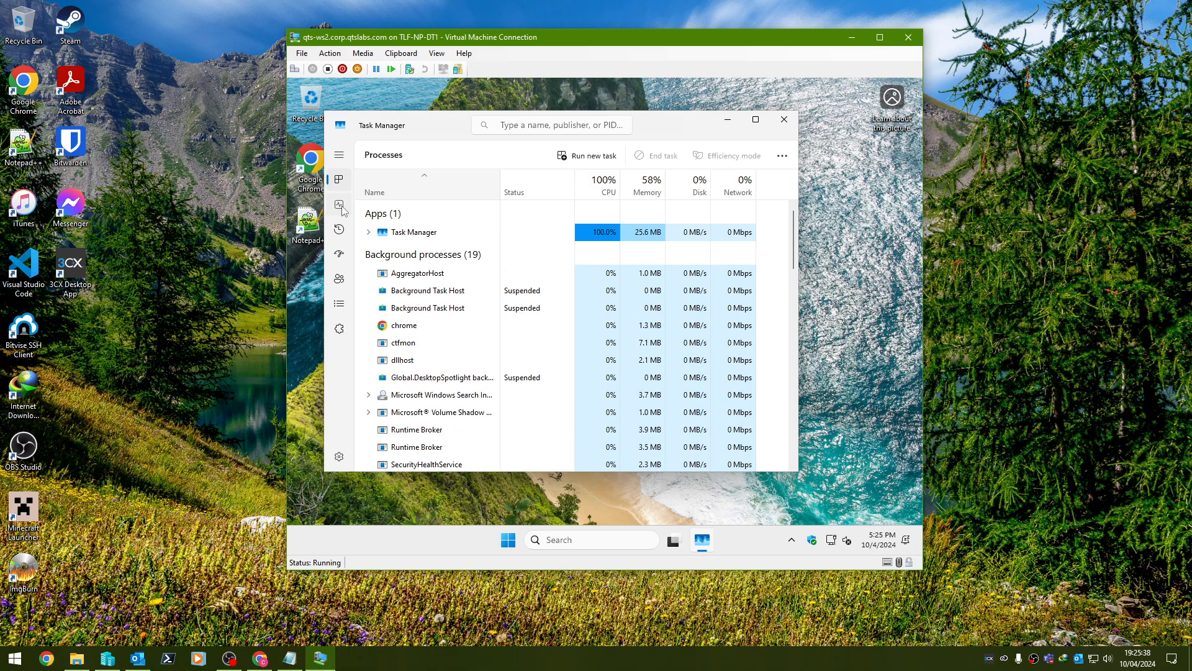
View CPU and Memory performance in Task Manager, then start Chrome without signing in.
left_click(339, 204)
right_click(580, 247)
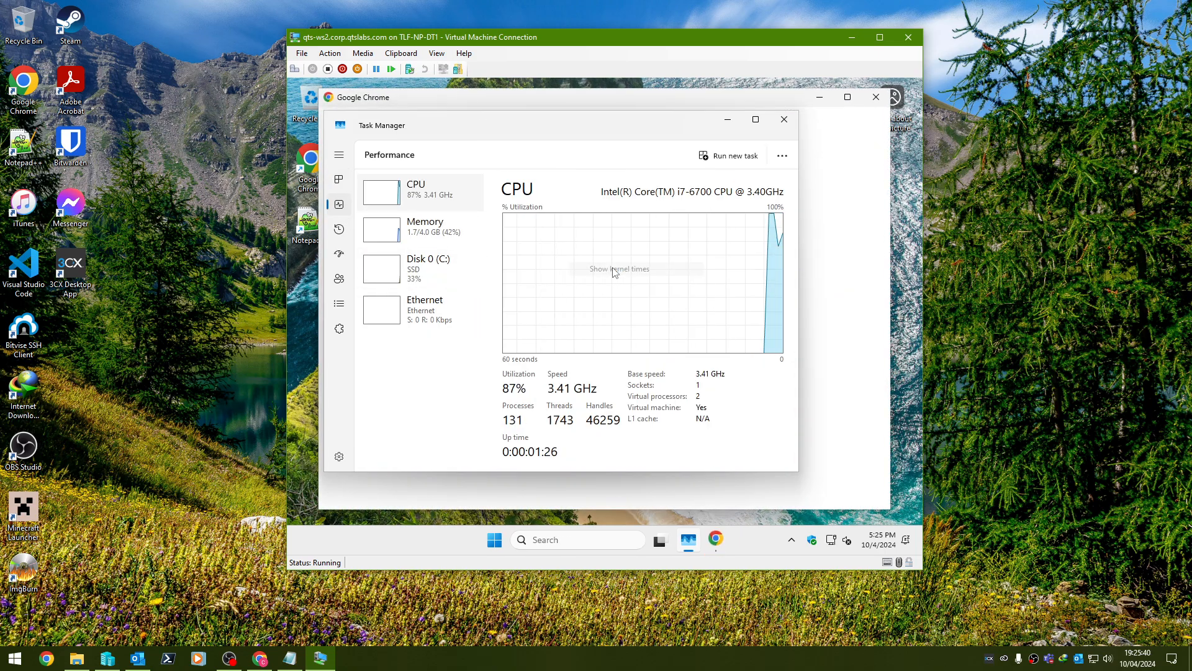
right_click(613, 268)
mouse_move(701, 281)
key("Escape")
left_click(429, 228)
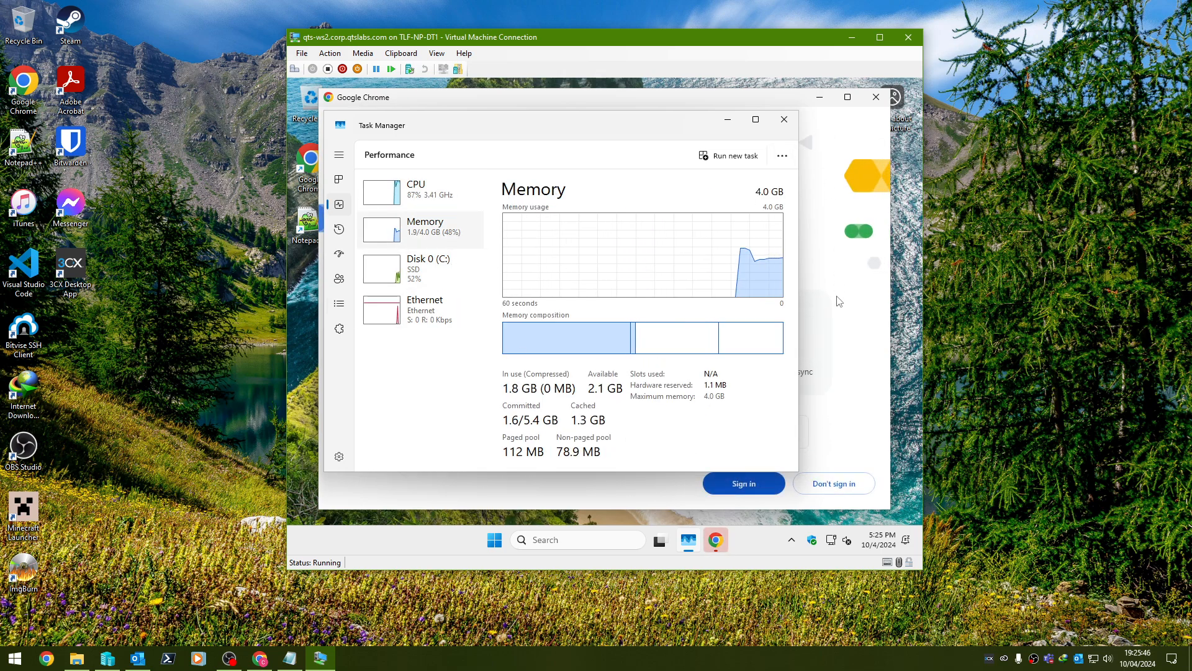
left_click(820, 487)
left_click(819, 487)
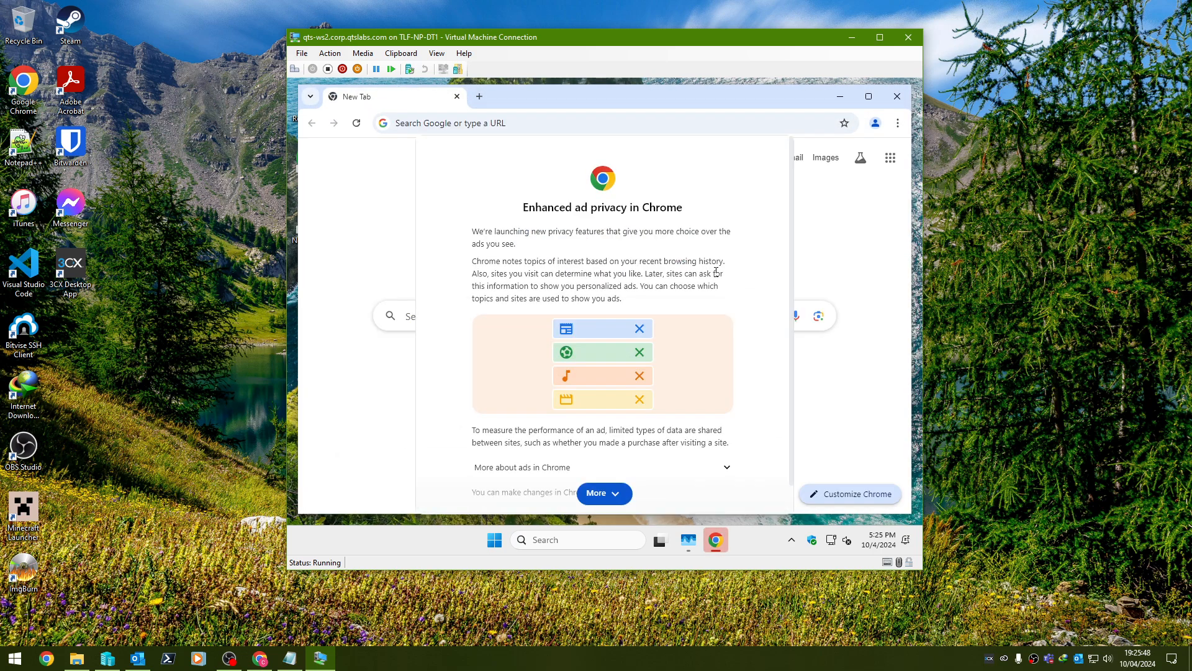
Switch off Ad topics, Site-suggested ads and Ad measurement in Chrome's Ad privacy settings.
scroll(711, 479, "down", 1)
left_click(755, 493)
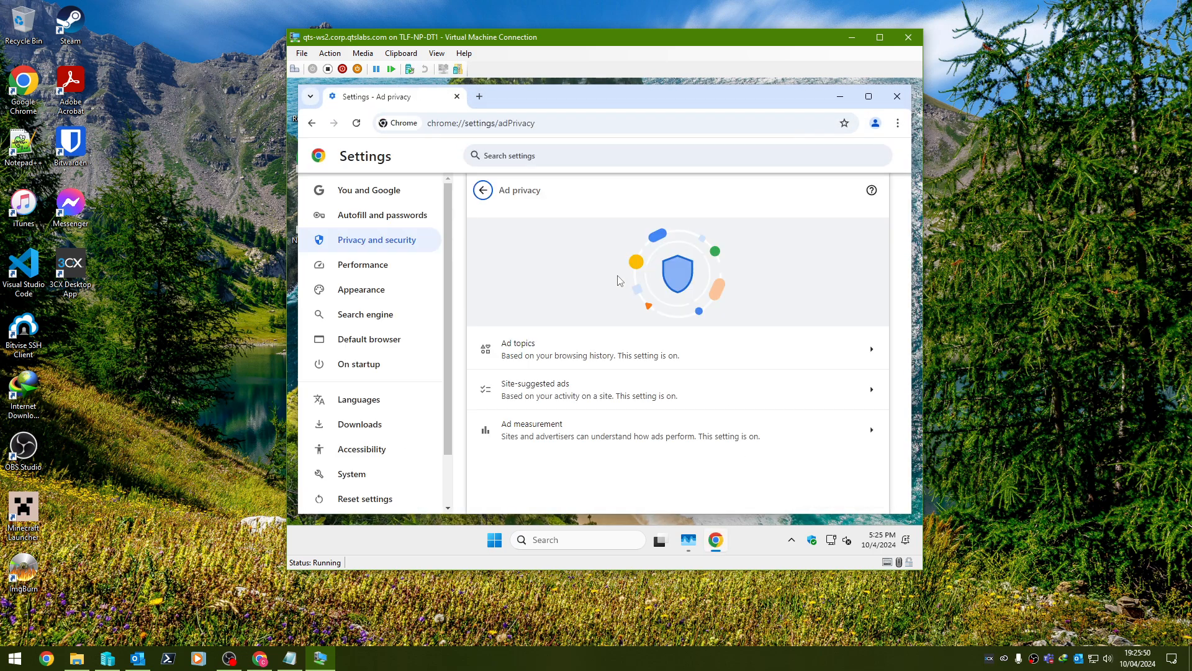
left_click(679, 360)
scroll(721, 348, "down", 2)
scroll(807, 254, "up", 2)
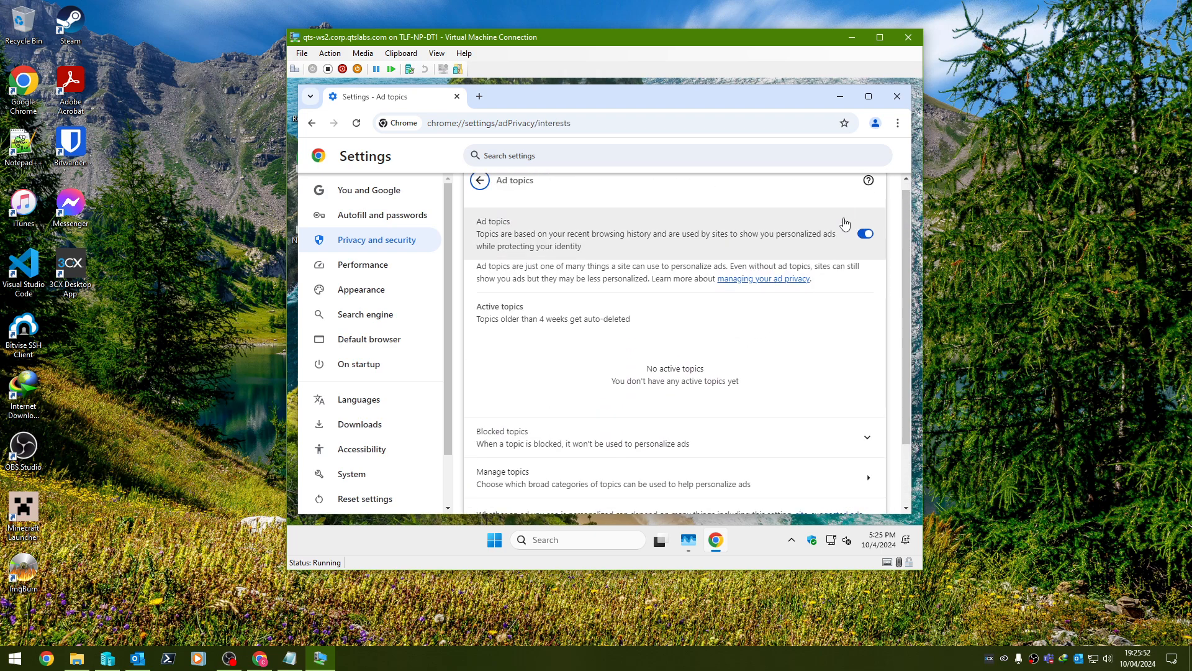
left_click(860, 246)
left_click(483, 190)
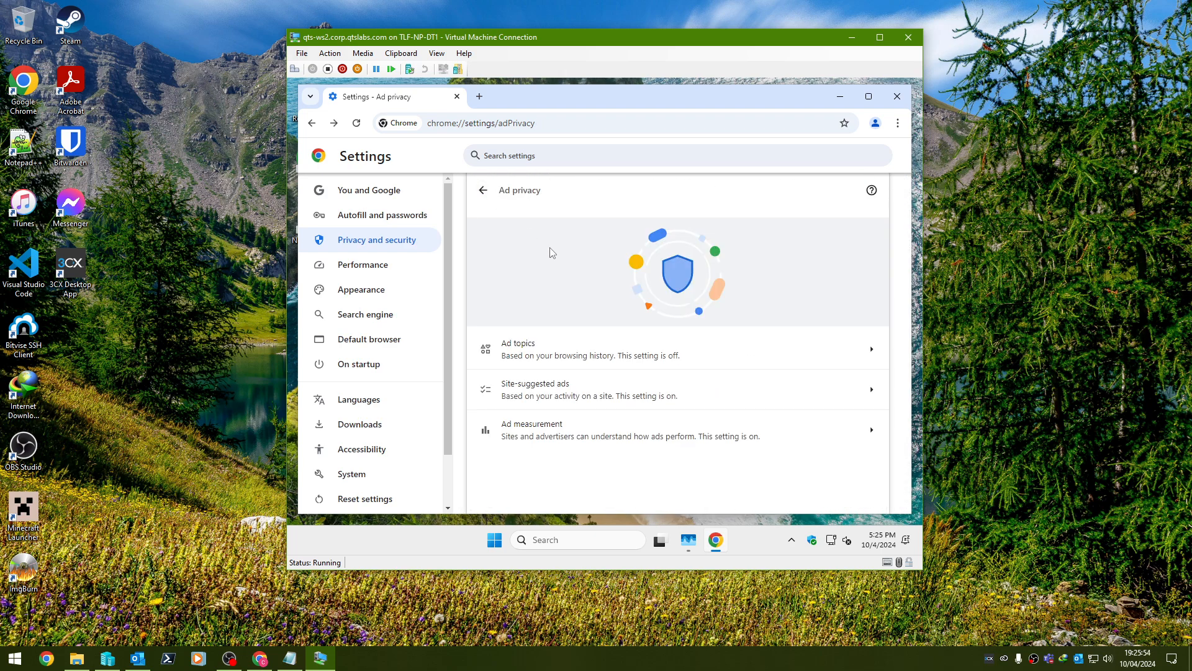
left_click(653, 388)
left_click(867, 237)
left_click(483, 190)
left_click(601, 438)
left_click(868, 237)
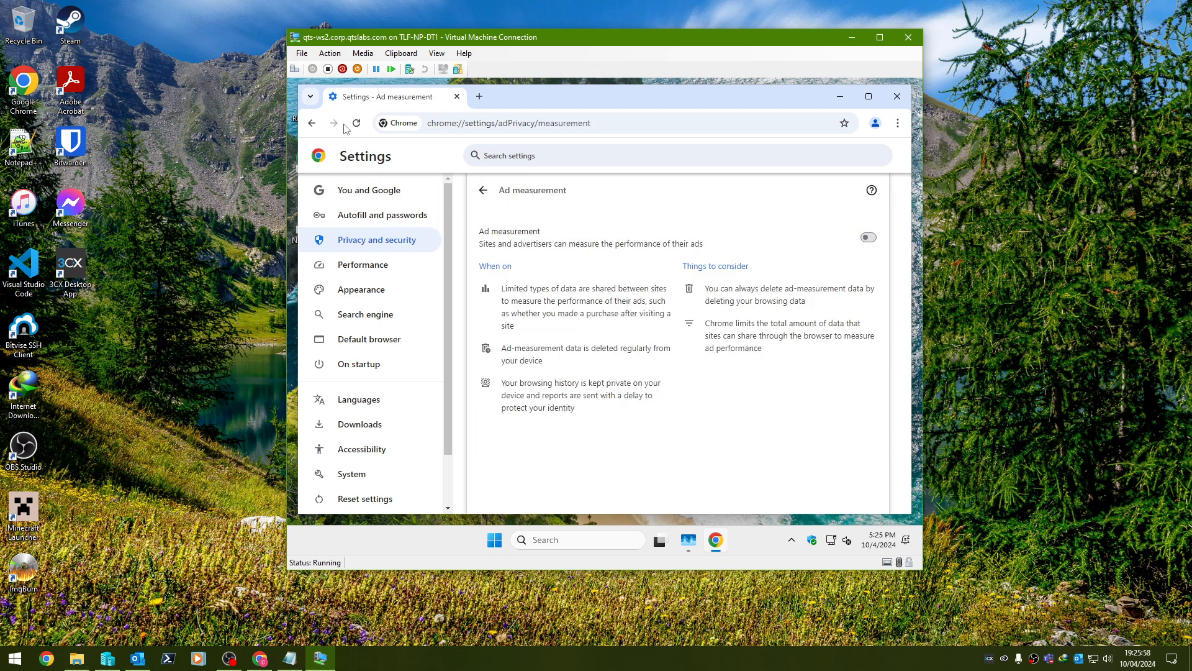
Look through Chrome's Appearance, Downloads and System settings.
left_click(361, 290)
left_click(361, 424)
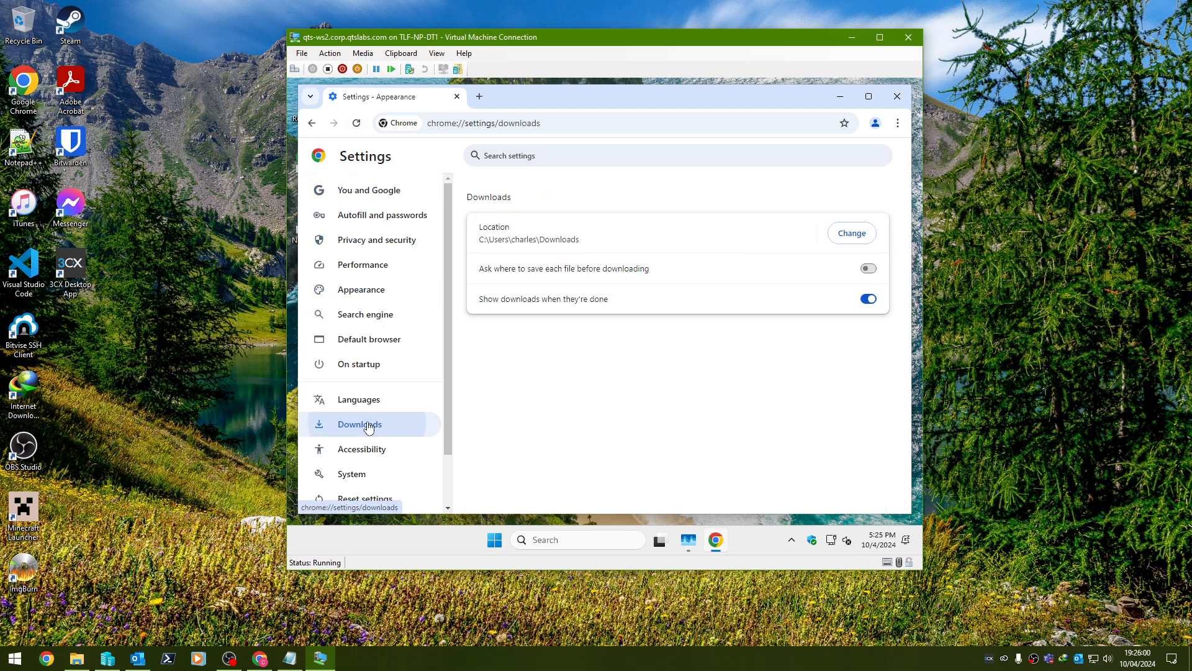
scroll(368, 428, "down", 2)
left_click(352, 414)
Go to google.com, search 'microsoft msdn' and open the Visual Studio Subscriptions result.
left_click(481, 125)
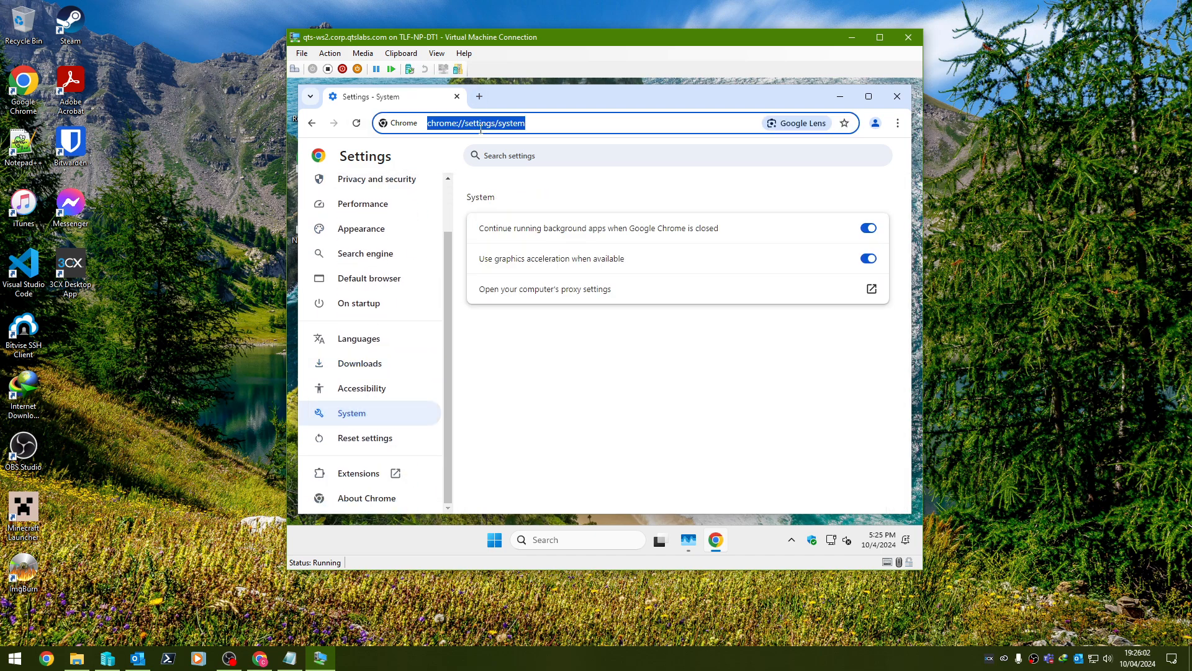
type("google.com")
key("Return")
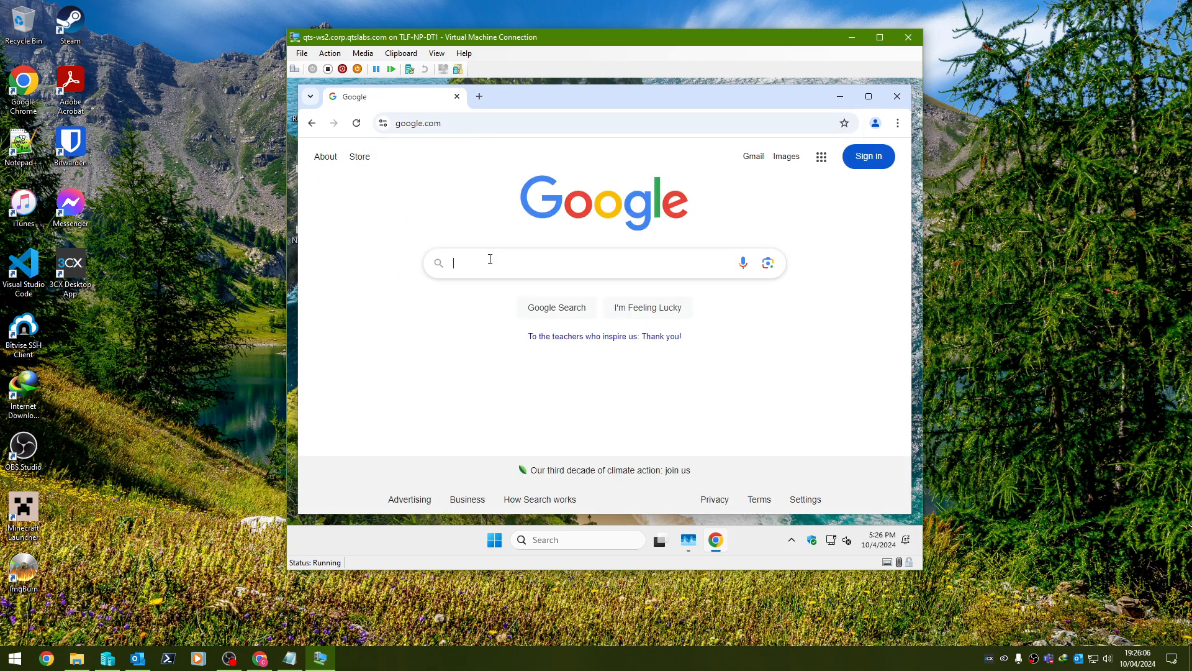
left_click(490, 259)
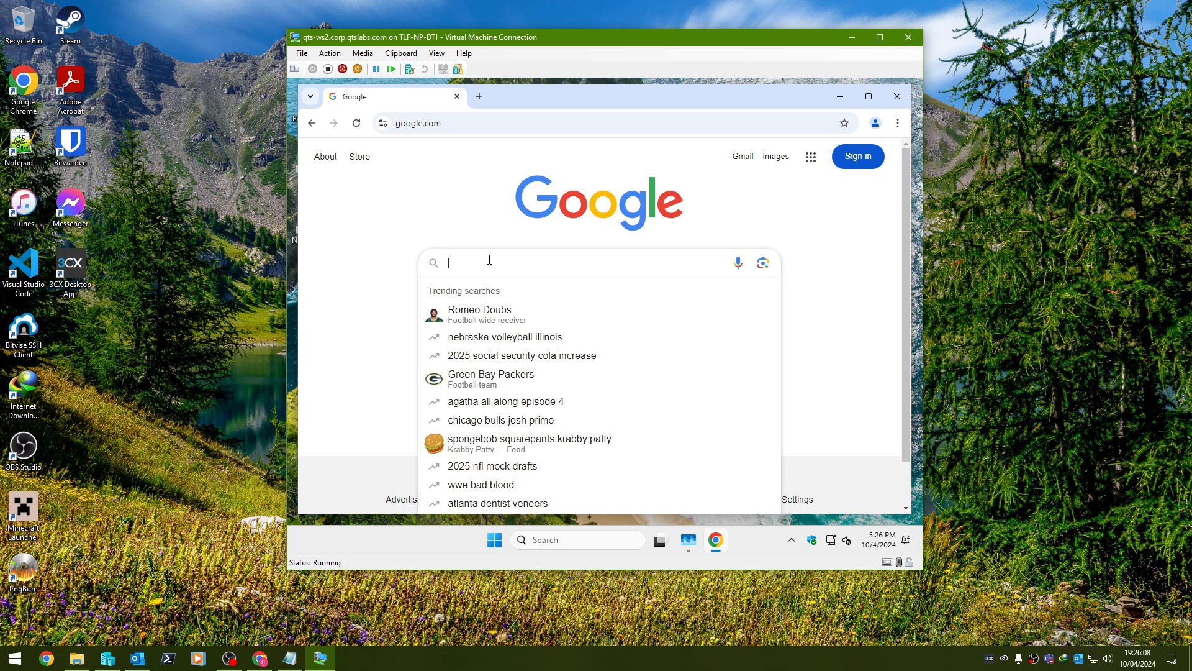
type("microsoft")
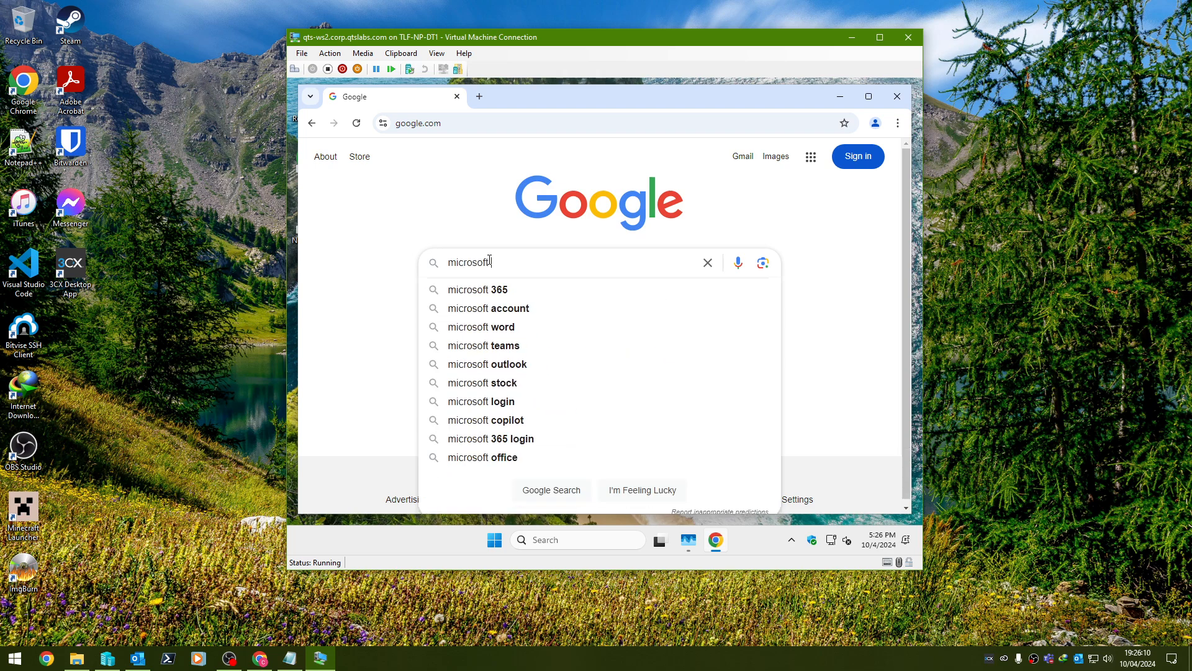
type(" msdn")
key("Return")
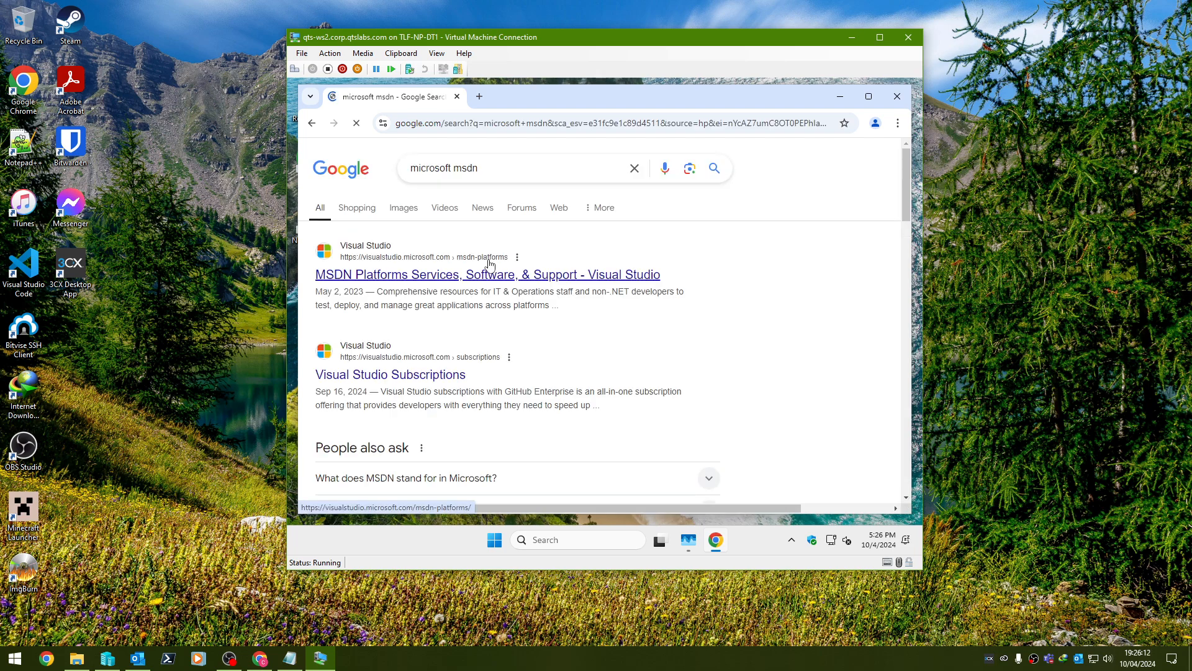
left_click(490, 264)
Scroll the Visual Studio Subscriptions page, then close Chrome and Task Manager.
scroll(606, 392, "down", 5)
scroll(600, 388, "up", 5)
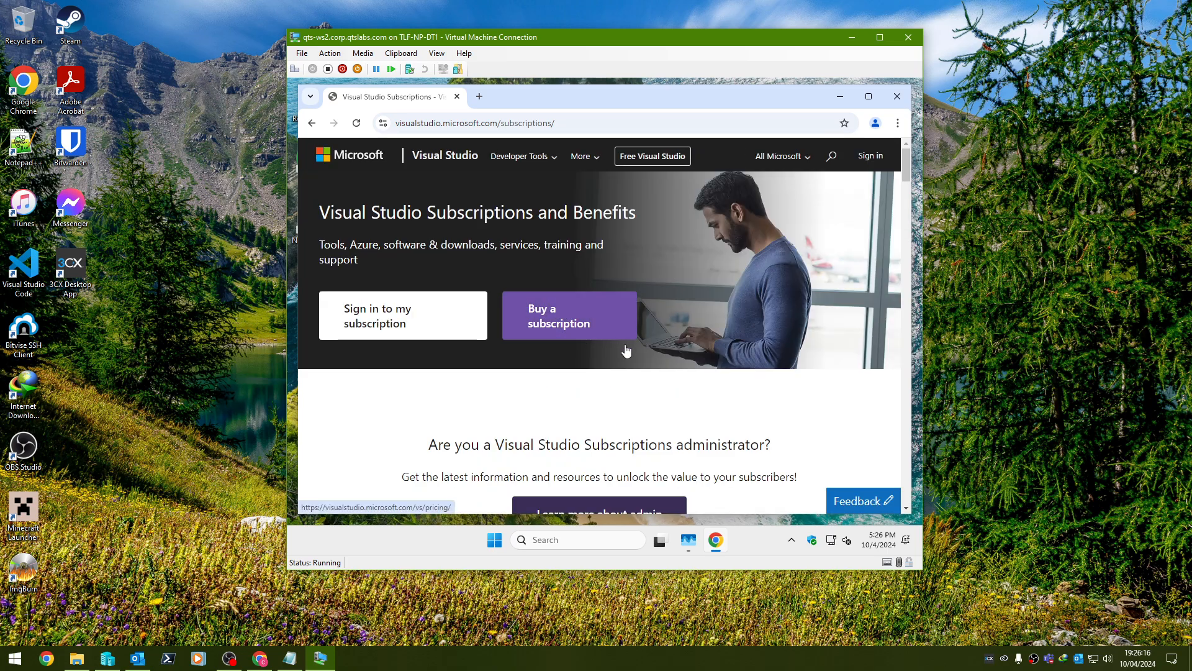
scroll(689, 380, "down", 5)
scroll(688, 380, "up", 5)
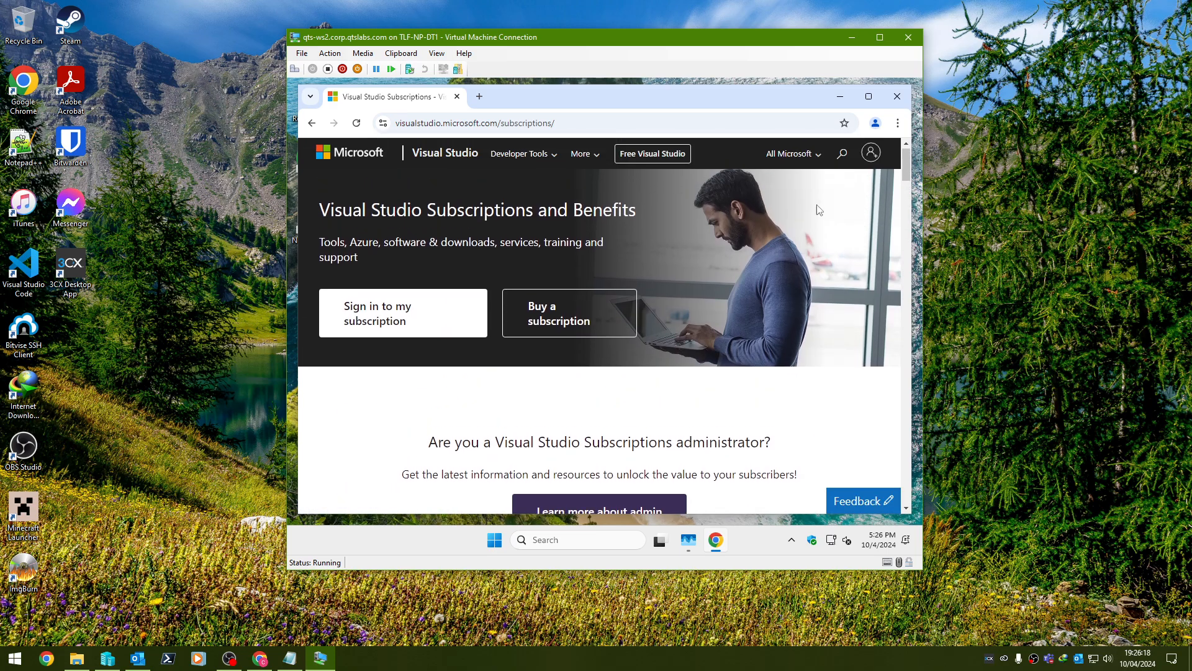
left_click(897, 96)
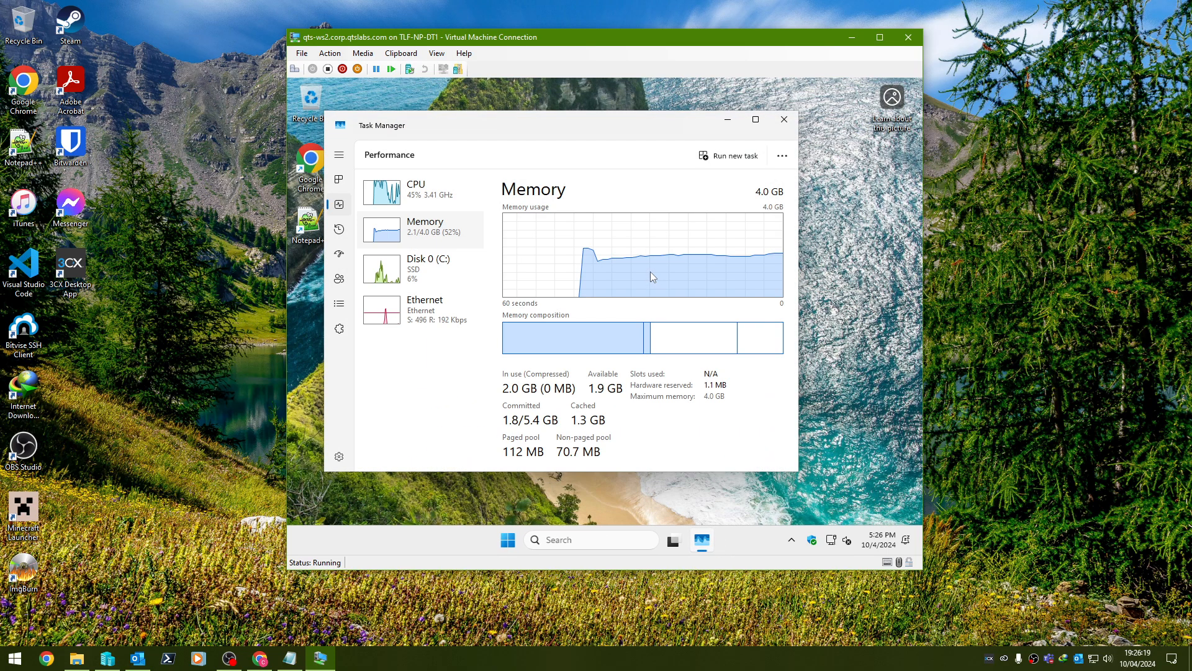
left_click(784, 117)
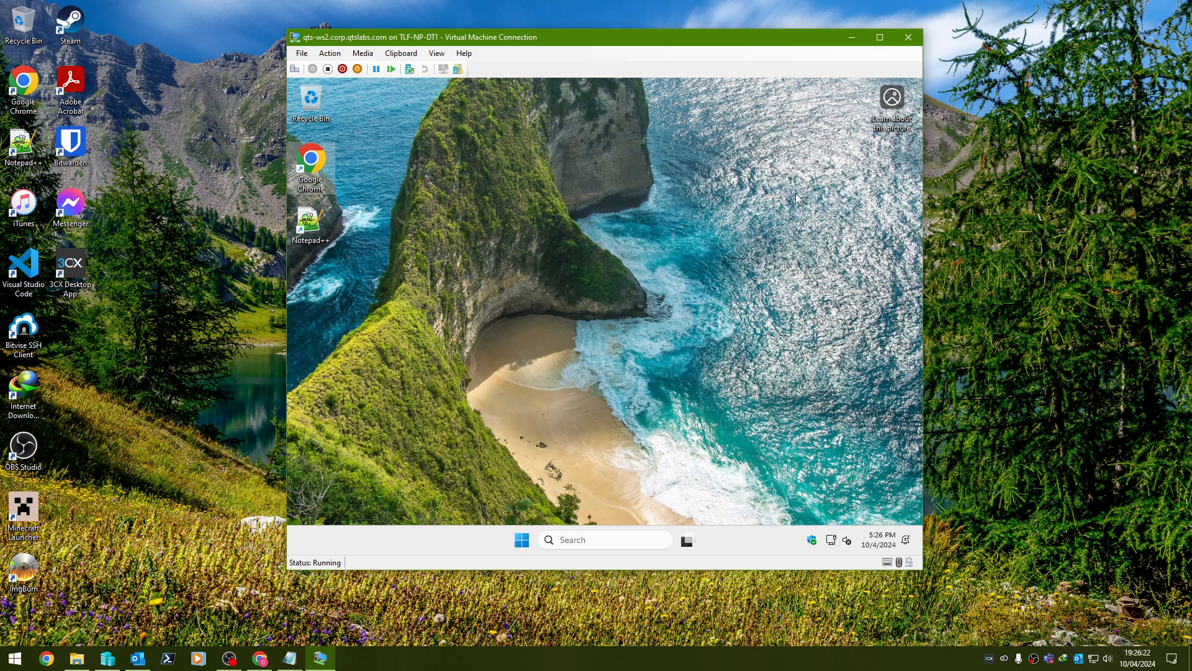